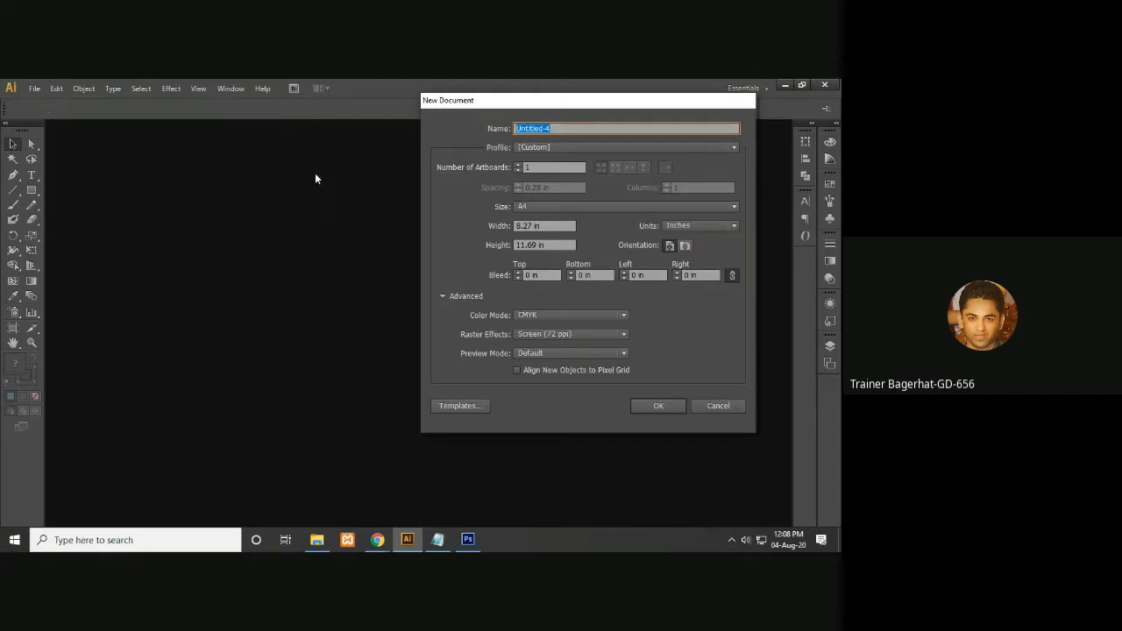
- Set the new document's size to 30 in wide and 70 in high
click(671, 248)
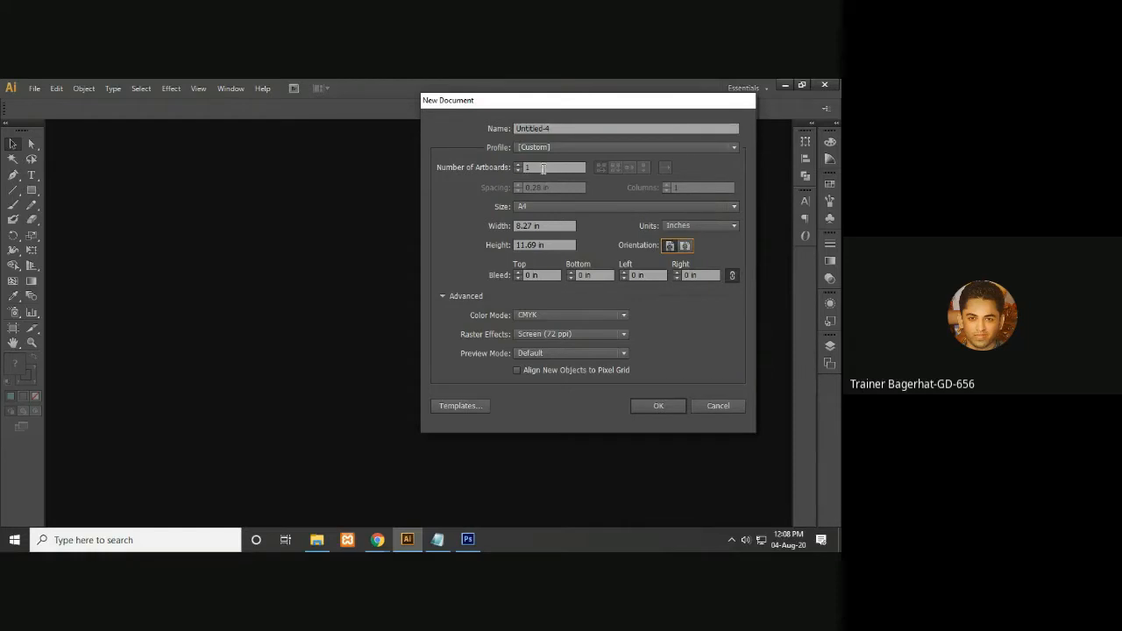
drag(538, 226, 512, 225)
text(30)
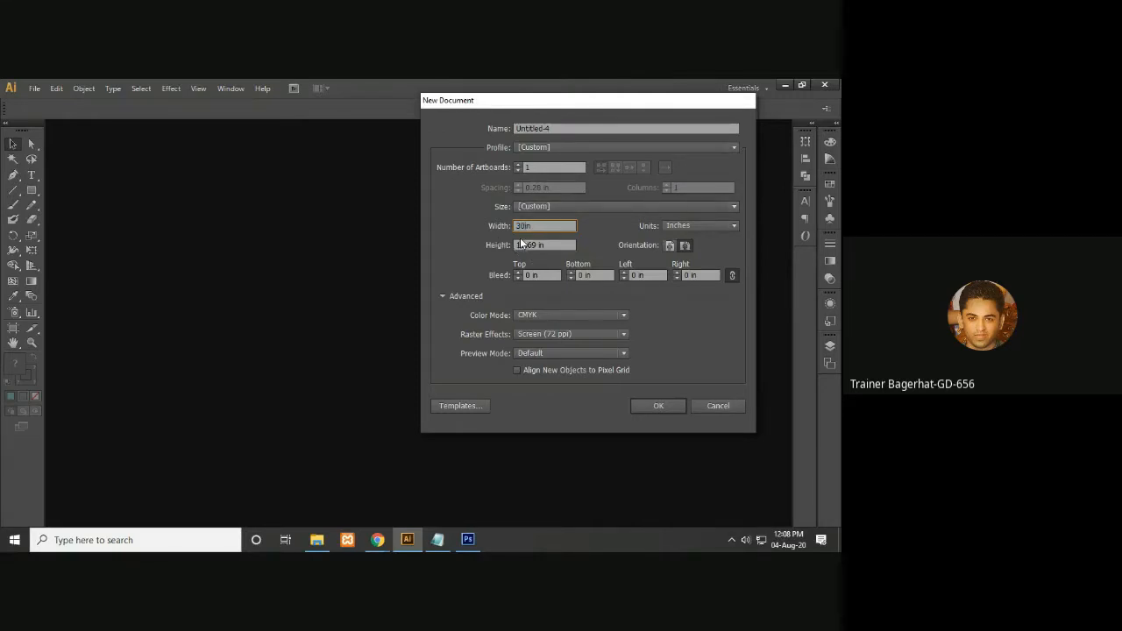
drag(537, 245, 510, 245)
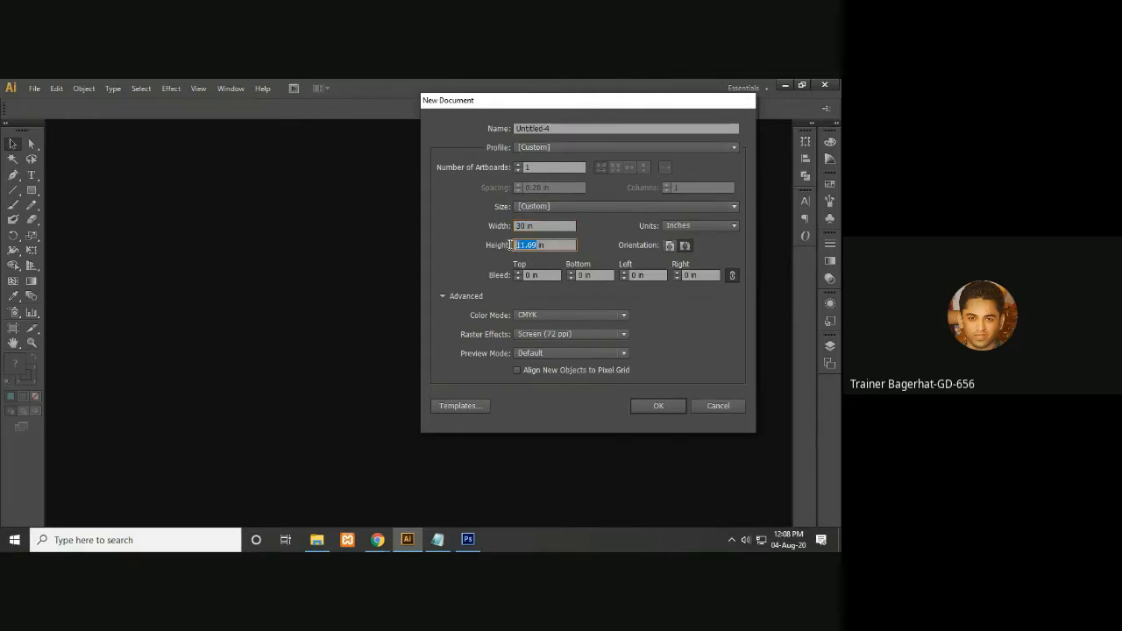
text(70)
- Set the bleed to 0.5 in on all sides and raster effects to Medium (150 ppi), and create the document
click(517, 272)
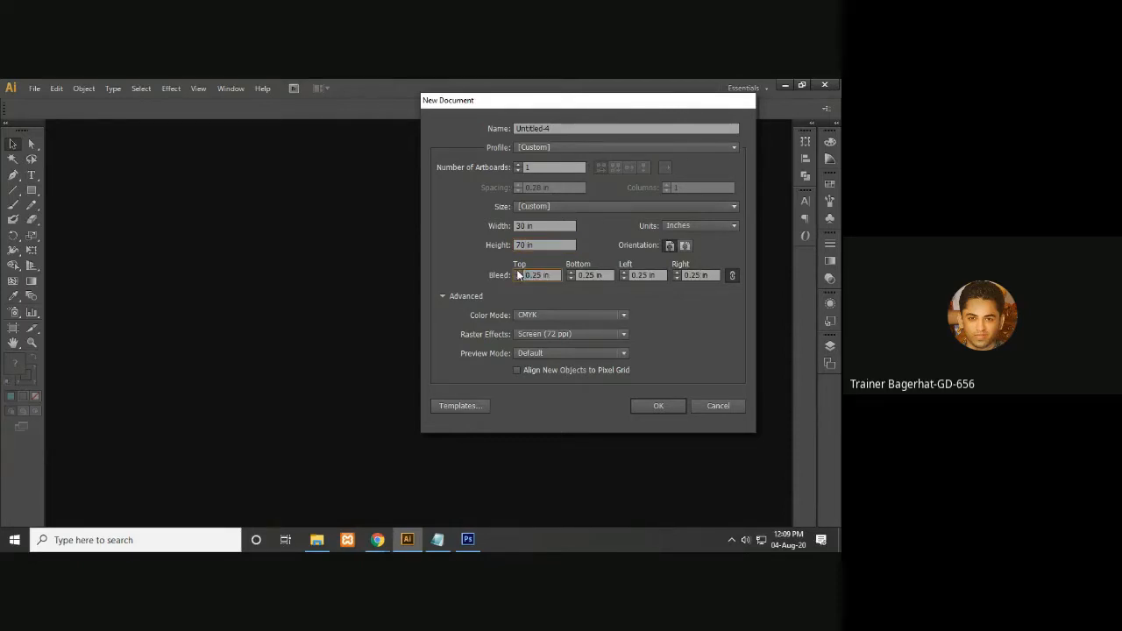
click(516, 270)
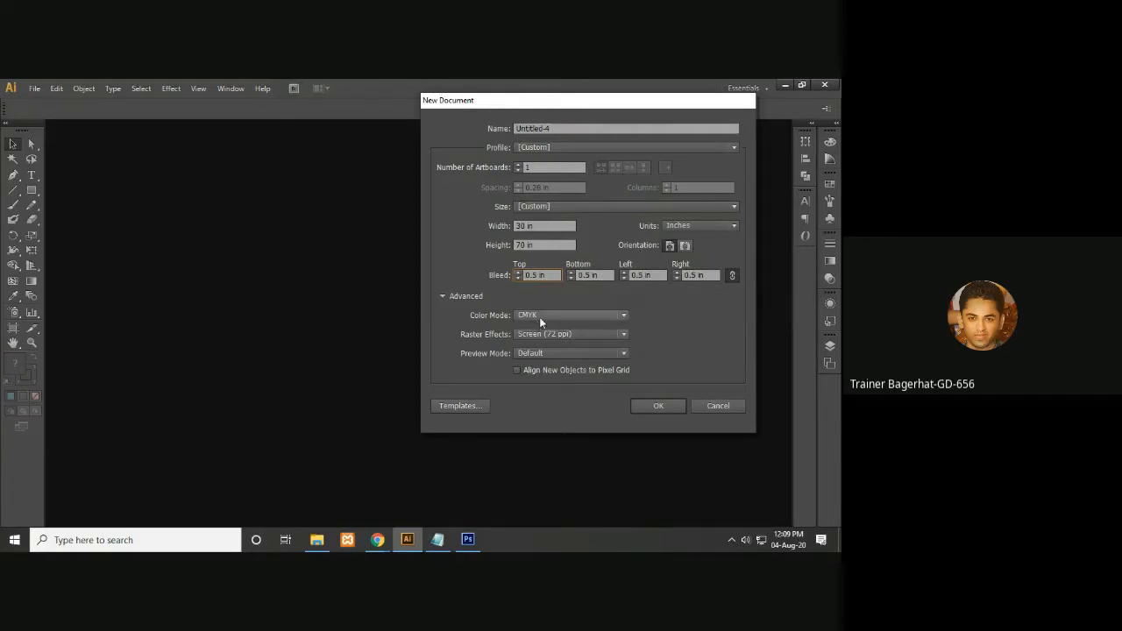
click(587, 336)
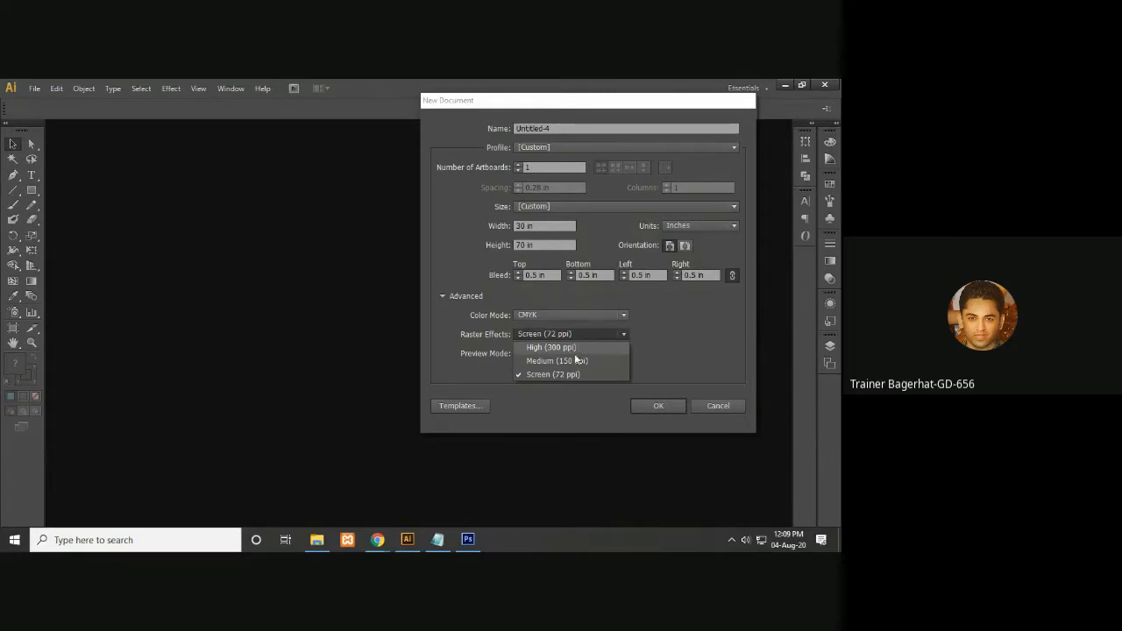
click(570, 360)
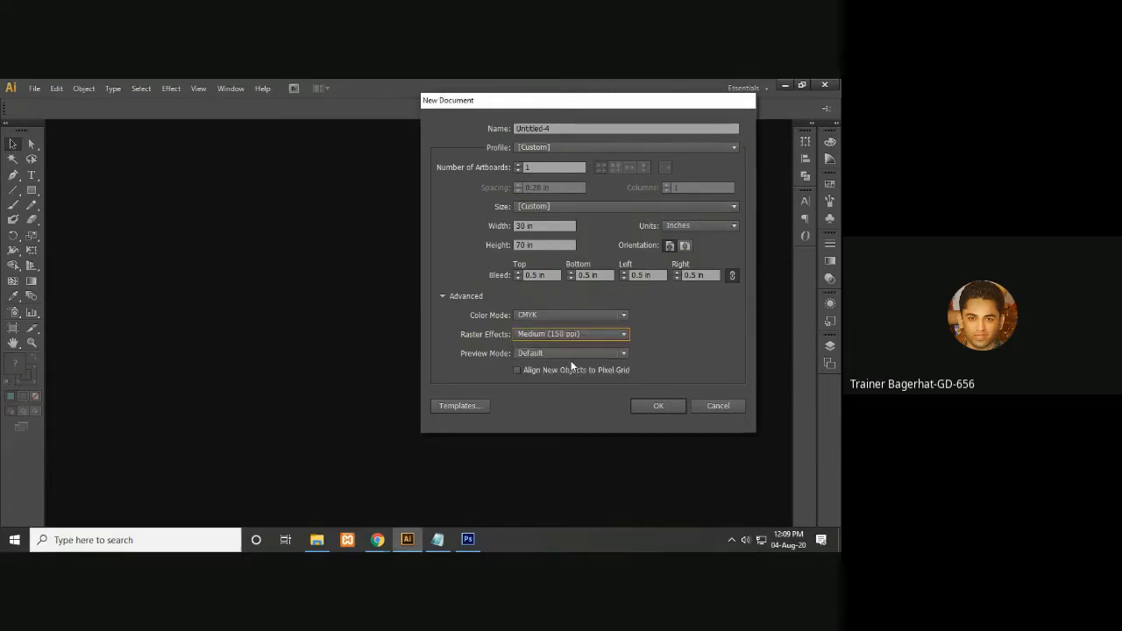
click(667, 403)
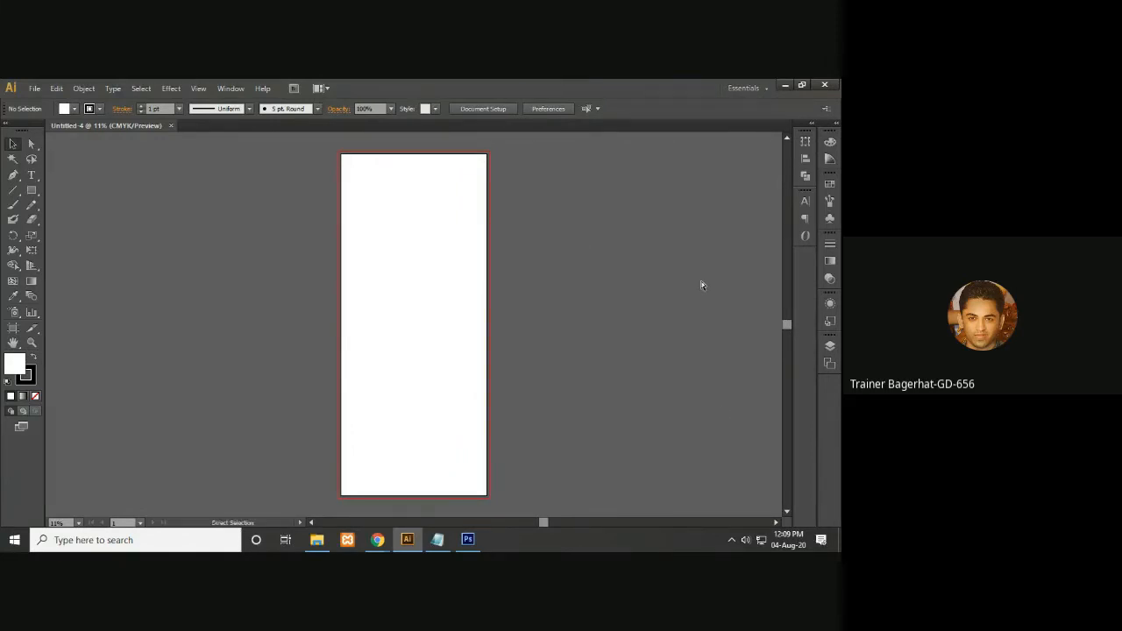
key(ctrl+plus)
drag(701, 285, 647, 402)
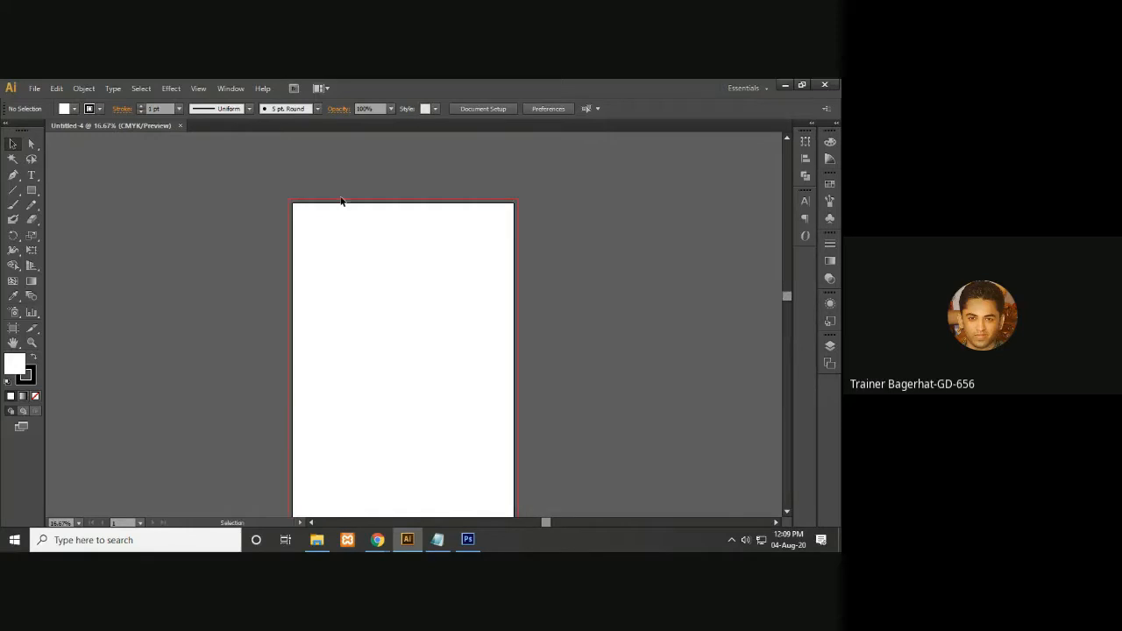
drag(568, 243, 596, 225)
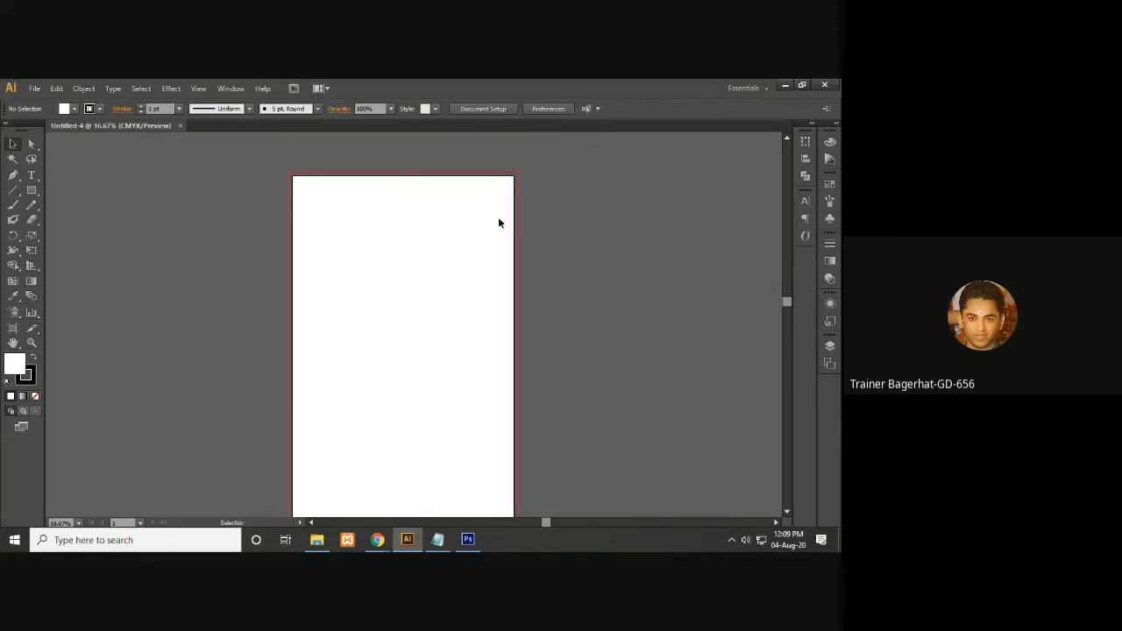
key(ctrl+minus)
drag(474, 325, 475, 274)
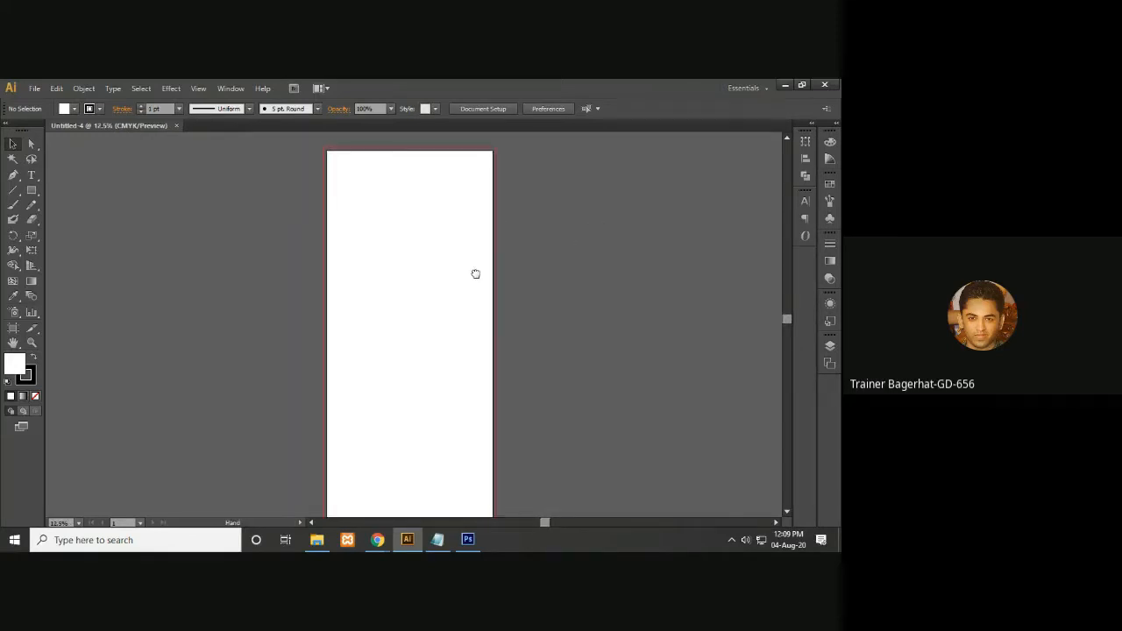
key(ctrl+0)
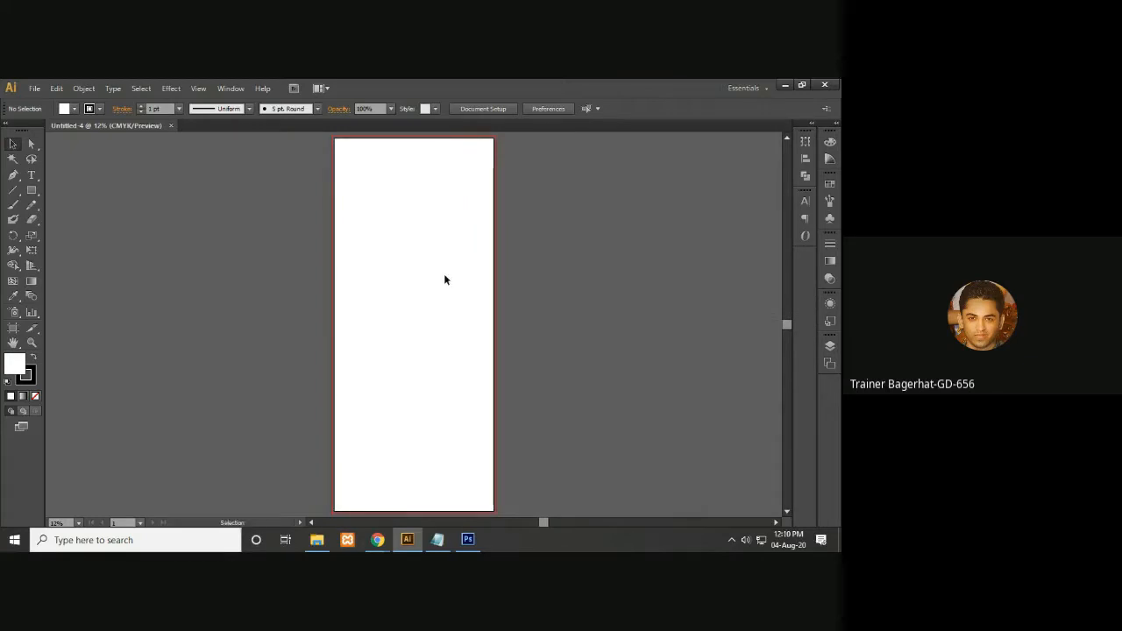
- Create a rectangle 30 in wide and 70 in high with the Rectangle tool
drag(32, 190, 58, 192)
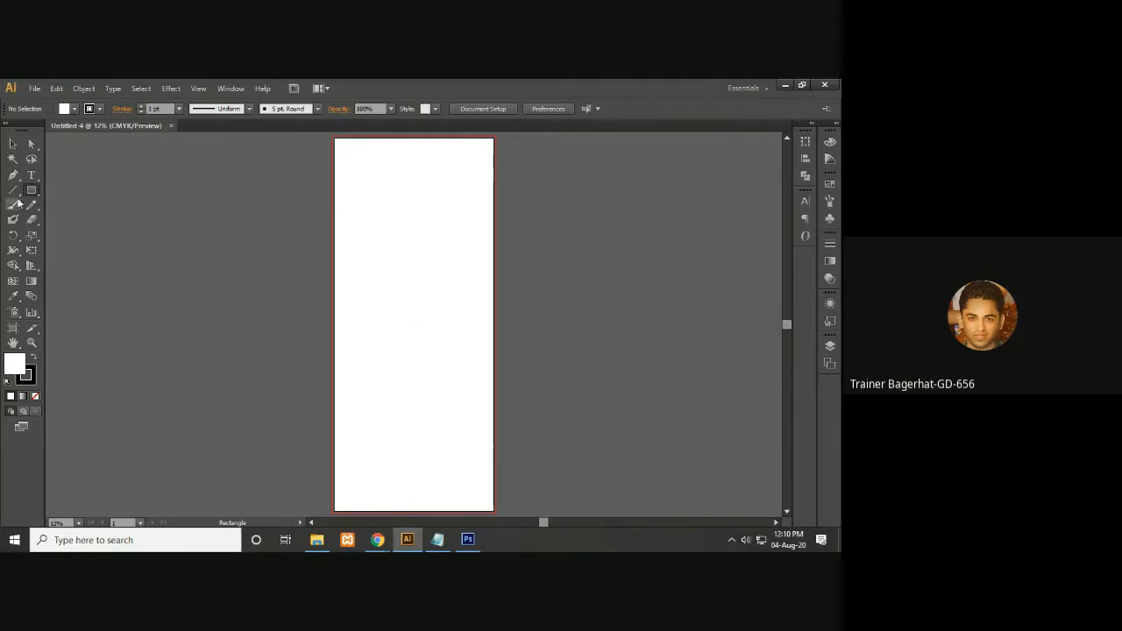
drag(32, 194, 86, 196)
click(415, 250)
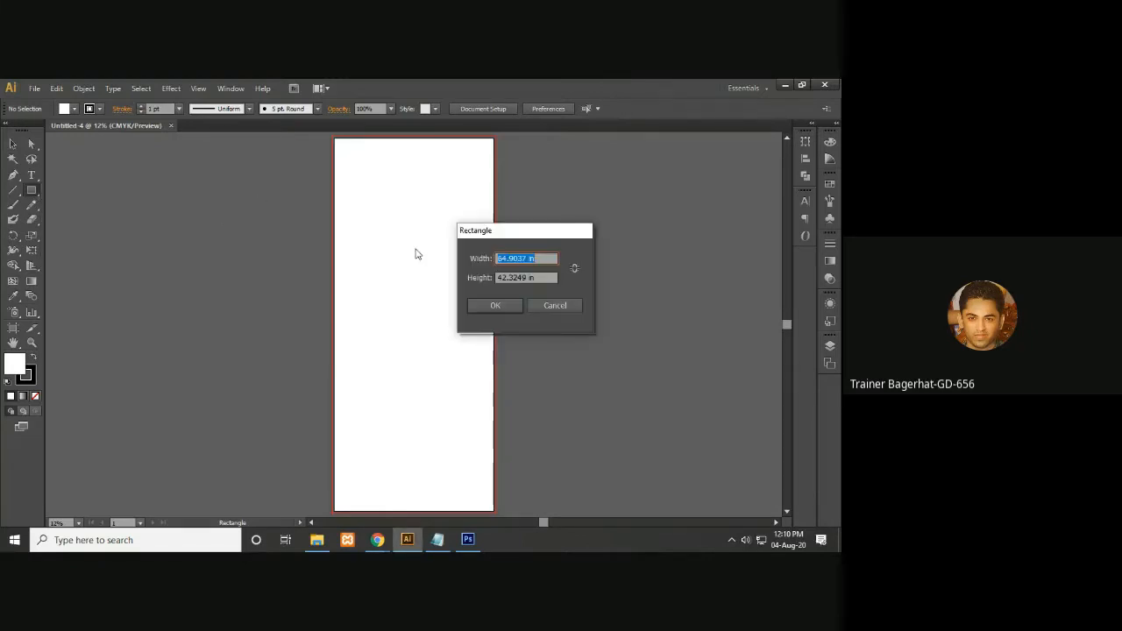
drag(521, 230, 631, 213)
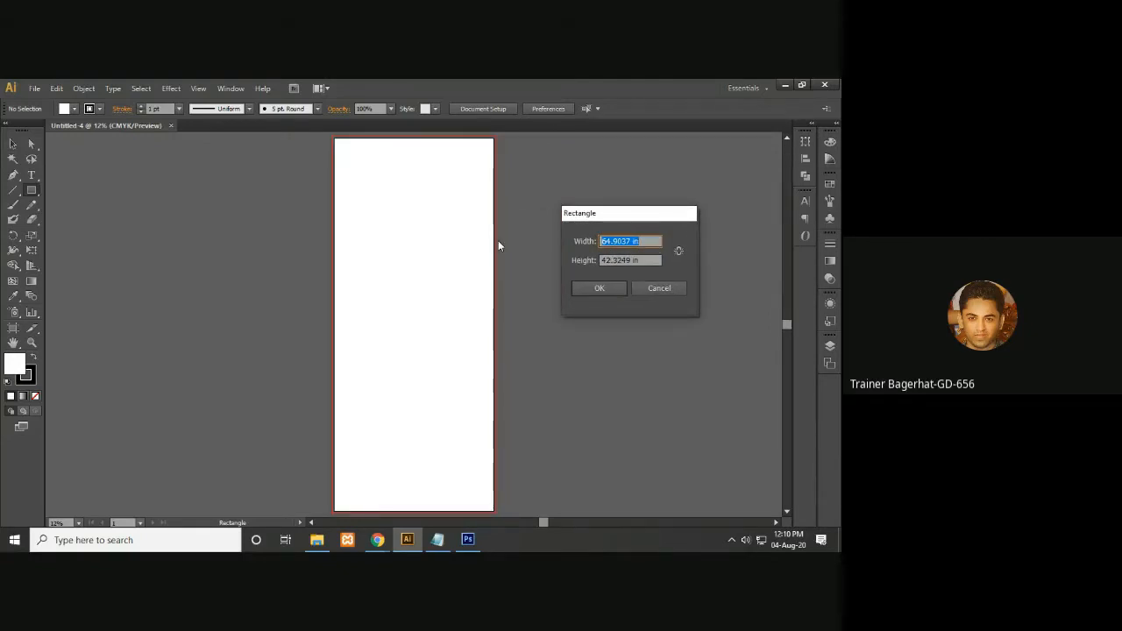
text(30)
drag(640, 217, 647, 198)
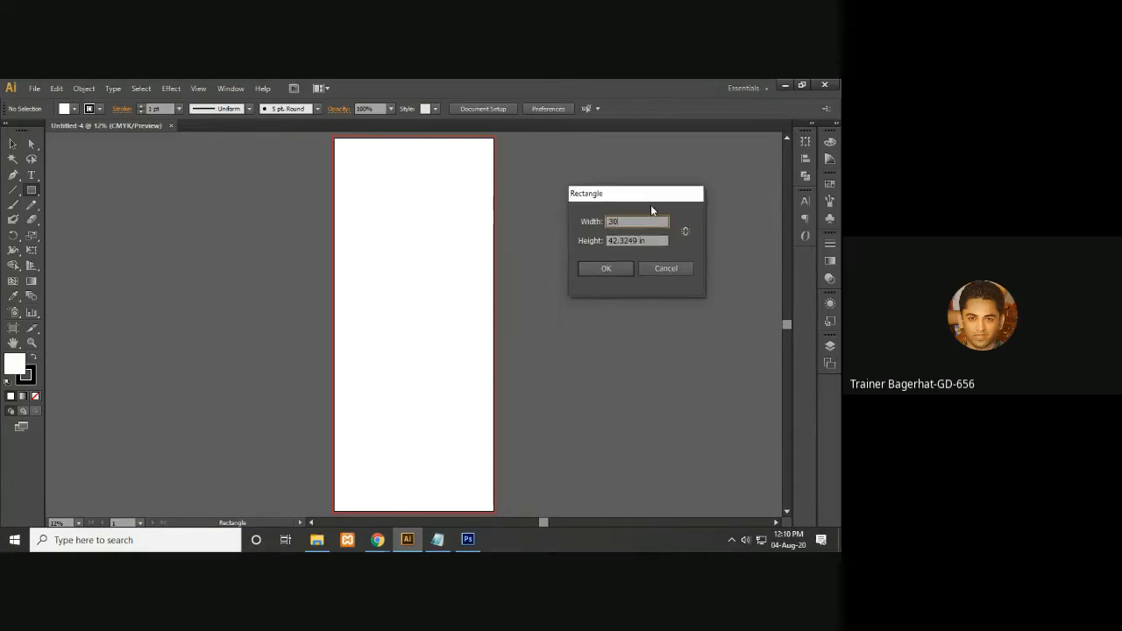
key(Tab)
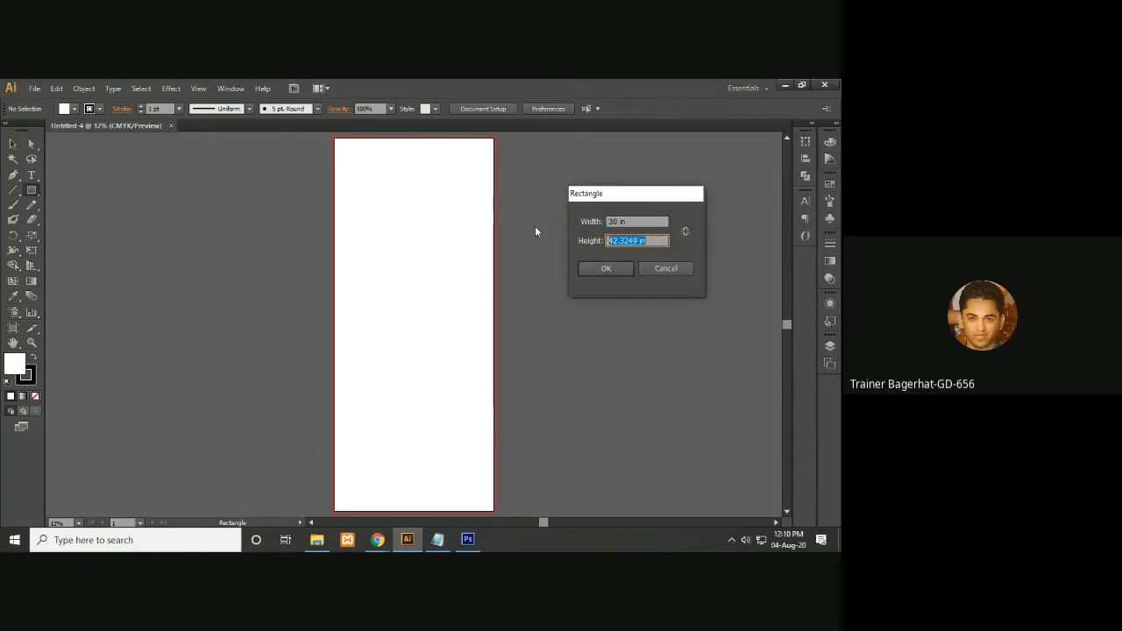
text(70)
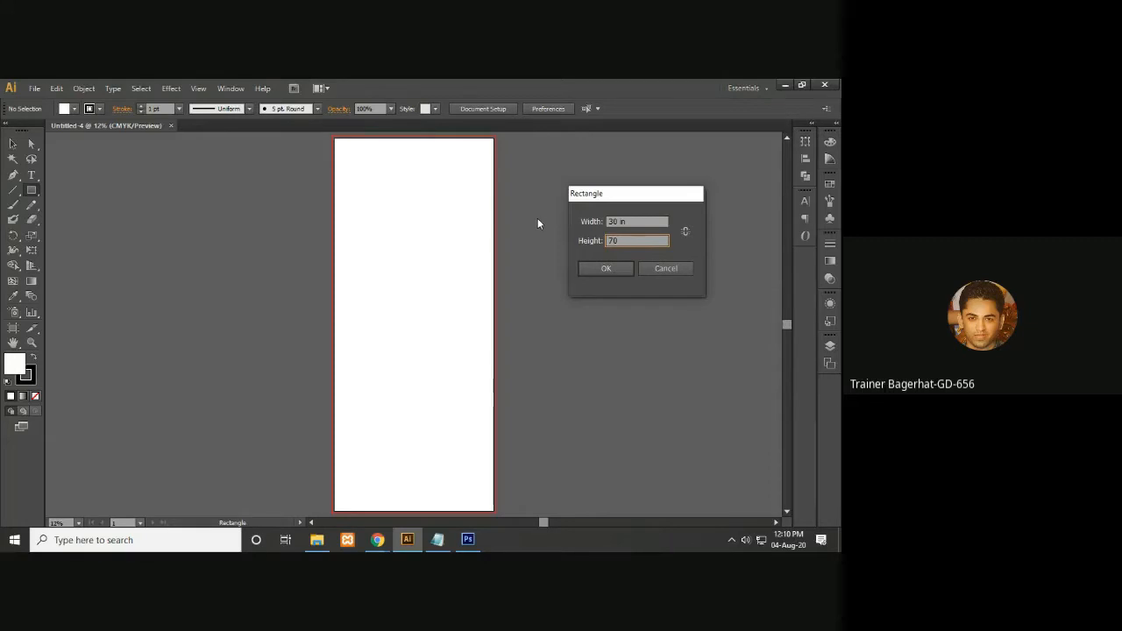
click(607, 270)
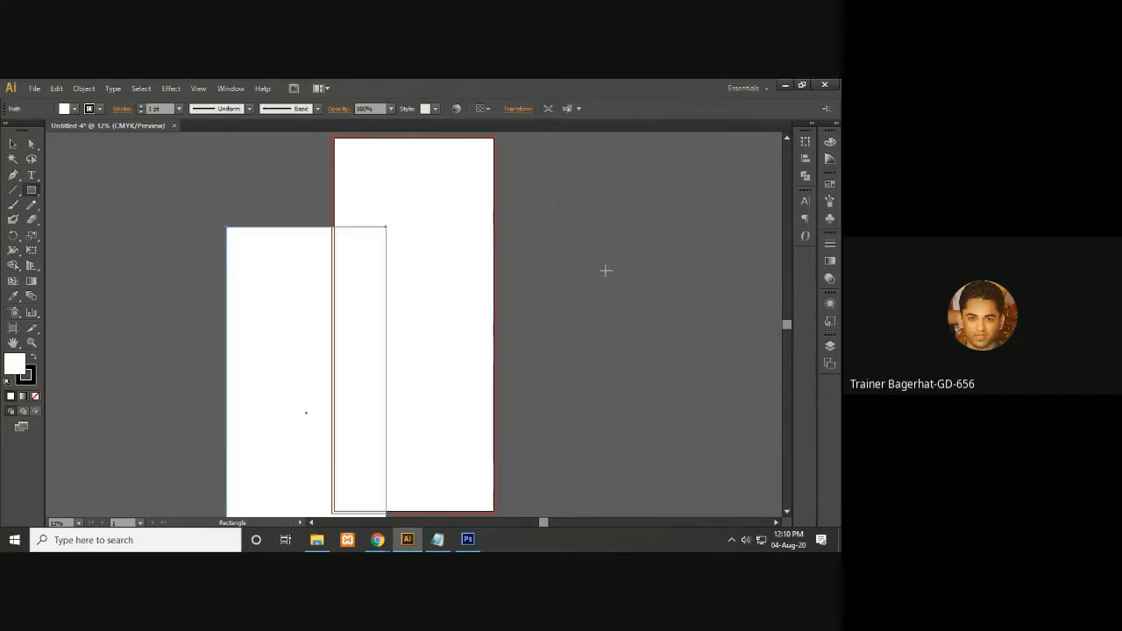
- Align the rectangle to the artboard, centred both horizontally and vertically, and deselect it
key(v)
key(ctrl+minus)
key(m)
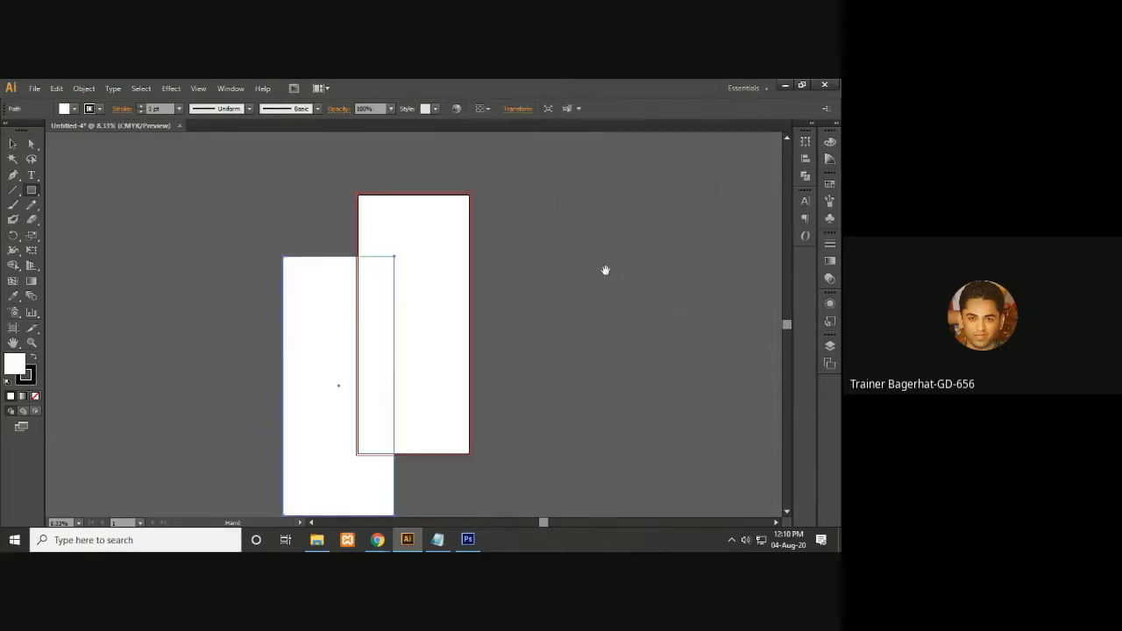
scroll(584, 290, down, 2)
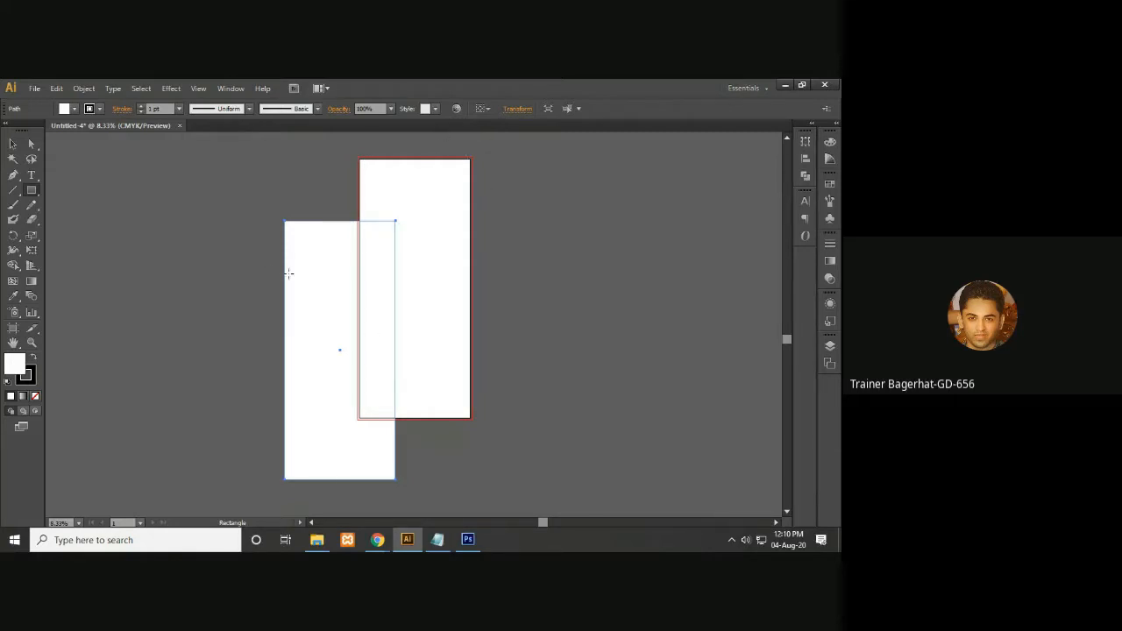
click(487, 109)
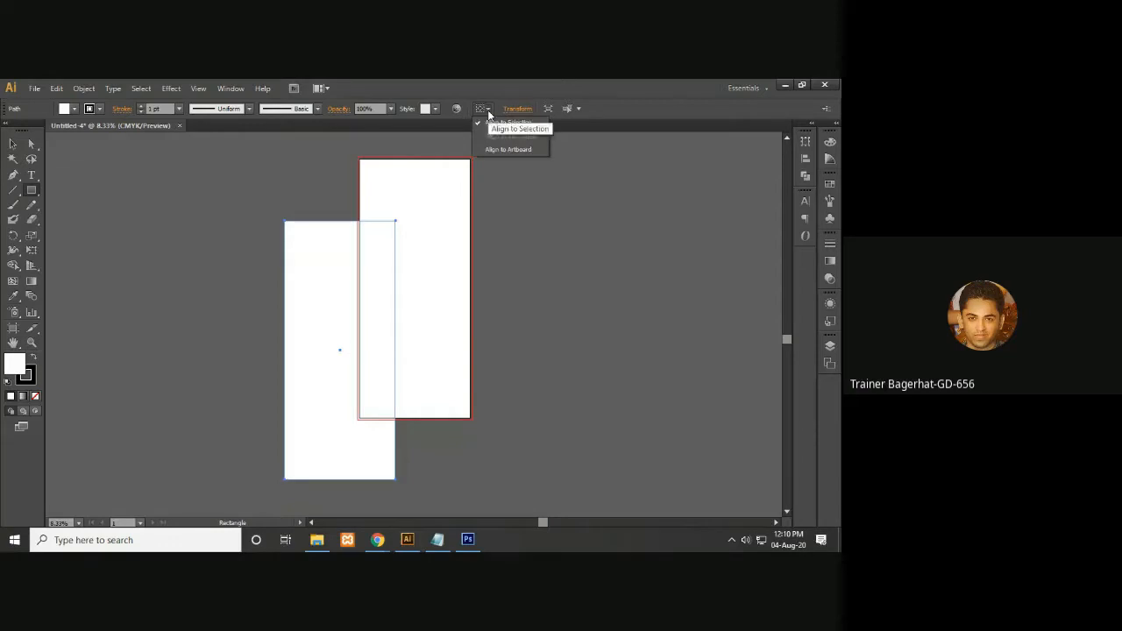
click(518, 150)
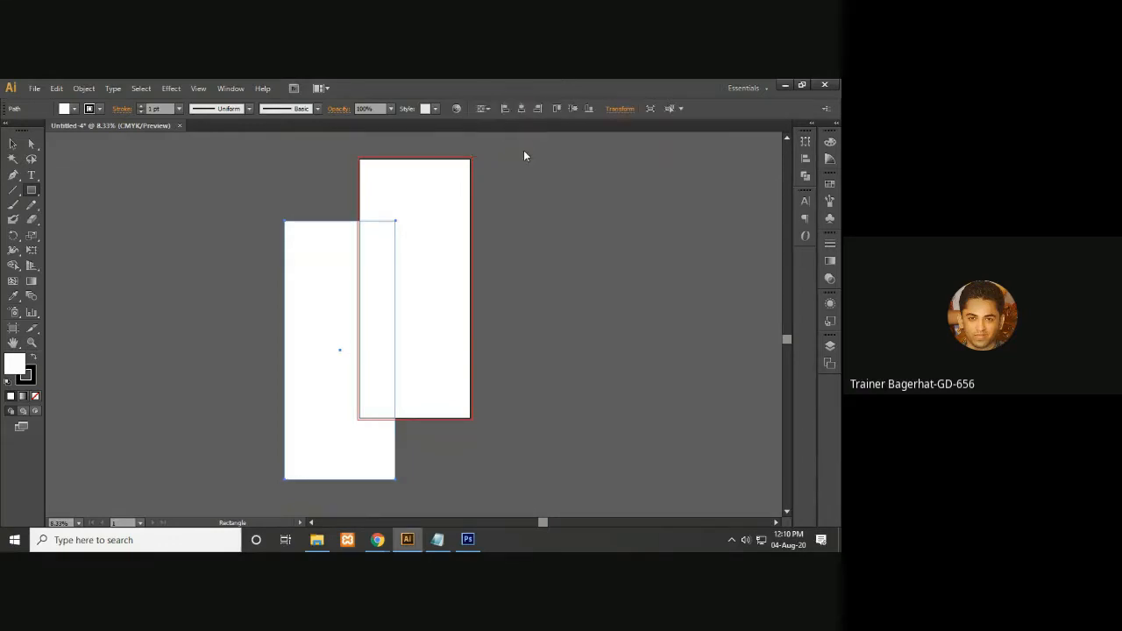
click(482, 109)
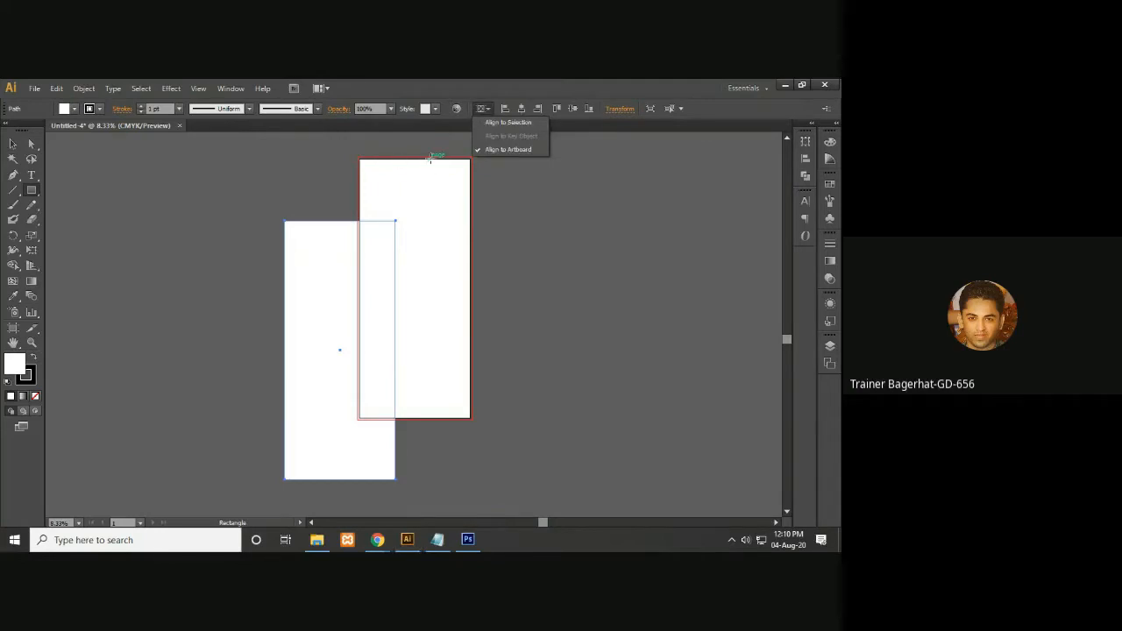
click(509, 150)
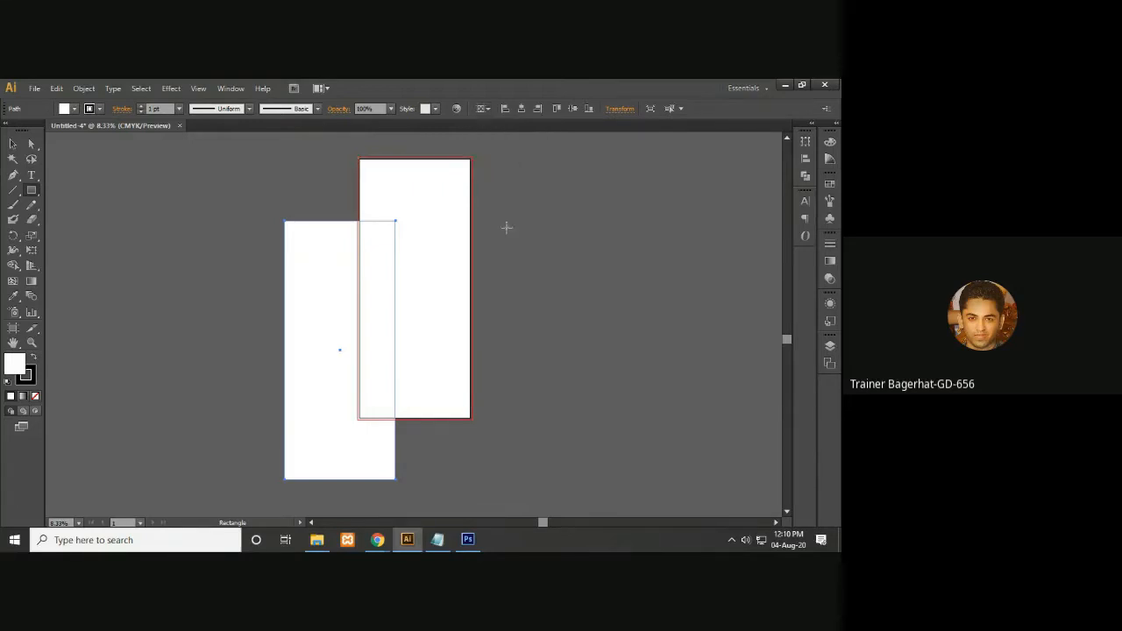
click(522, 114)
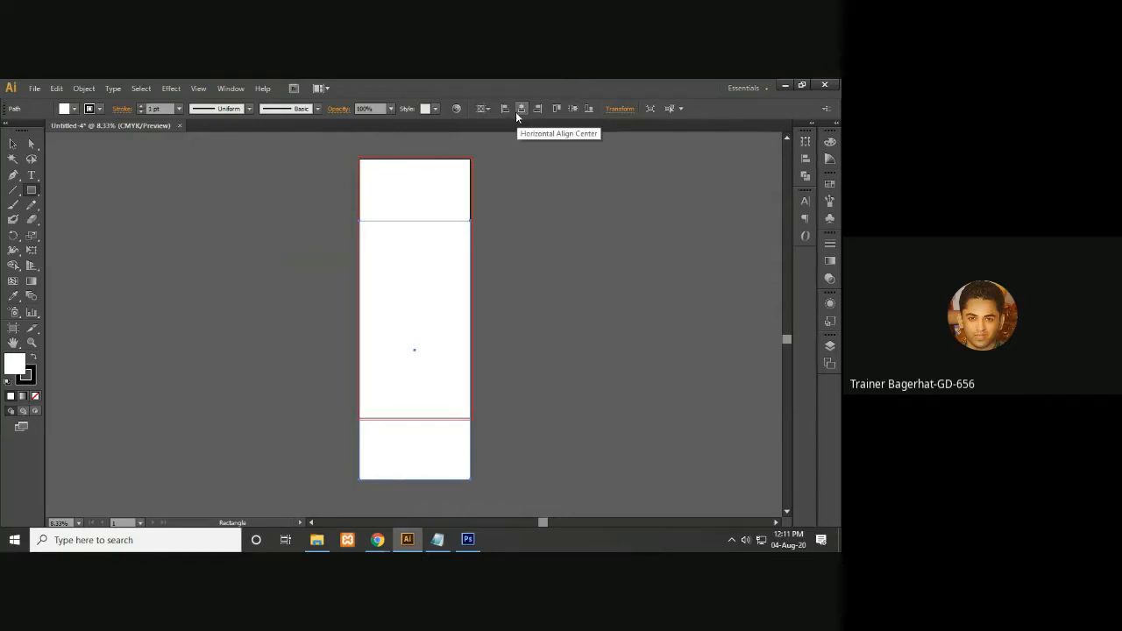
click(572, 110)
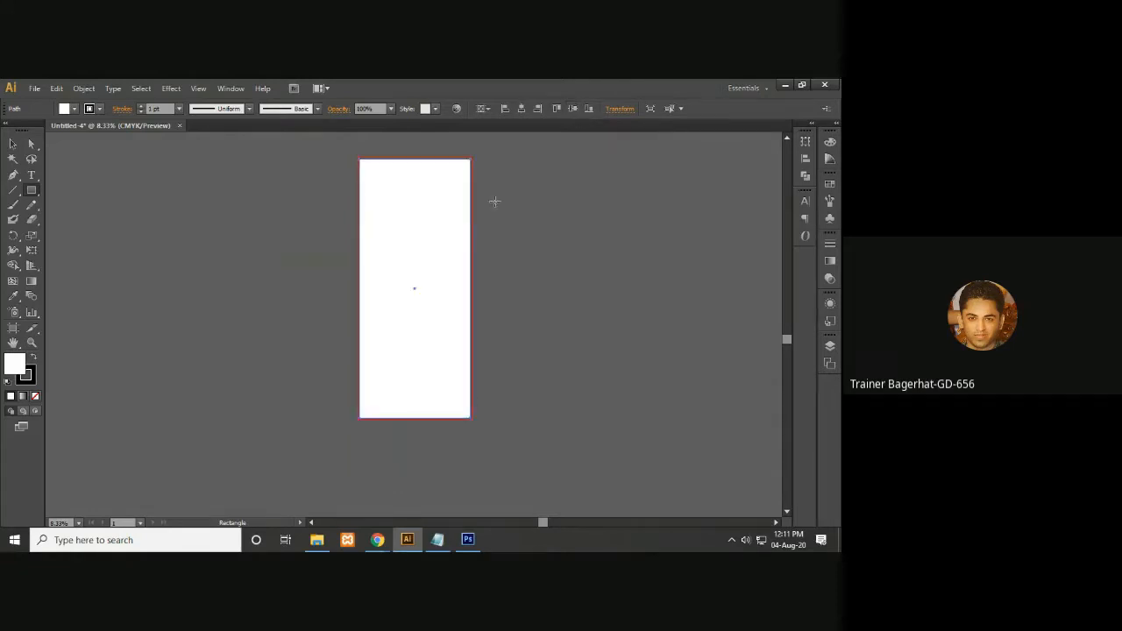
click(614, 149)
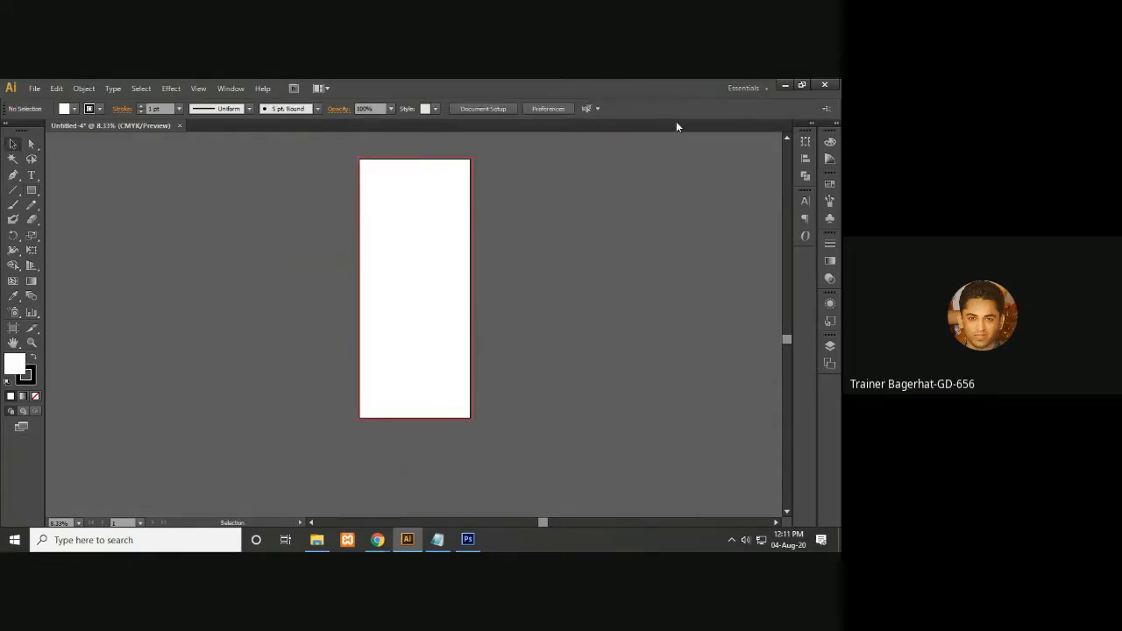
key(ctrl+plus)
key(ctrl+plus)
key(ctrl+plus)
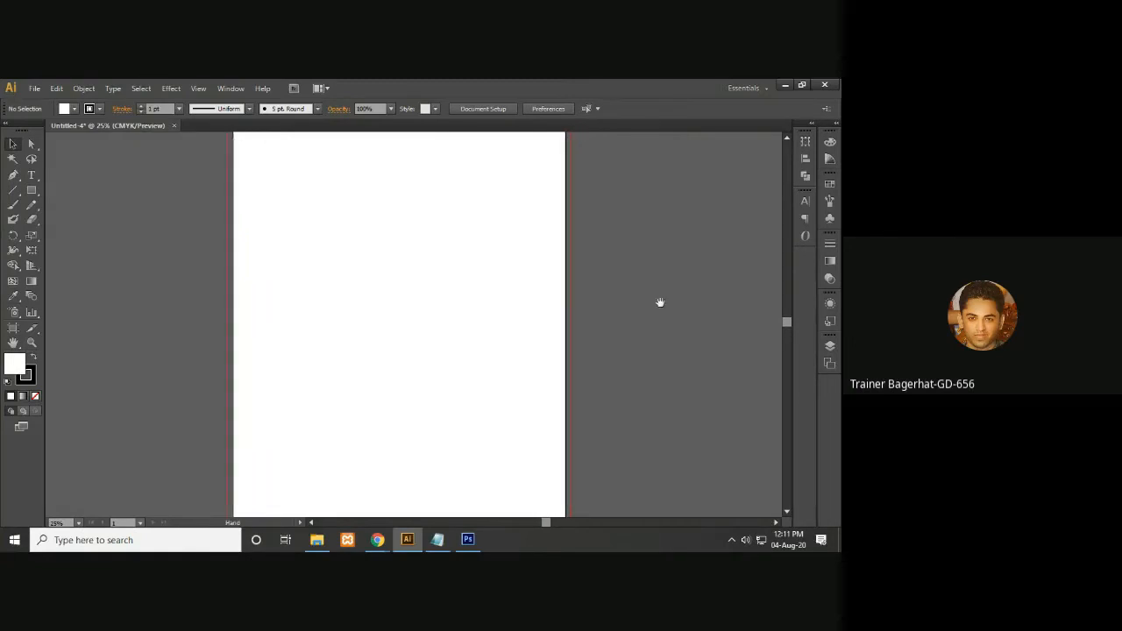
drag(661, 211, 641, 335)
drag(622, 237, 627, 424)
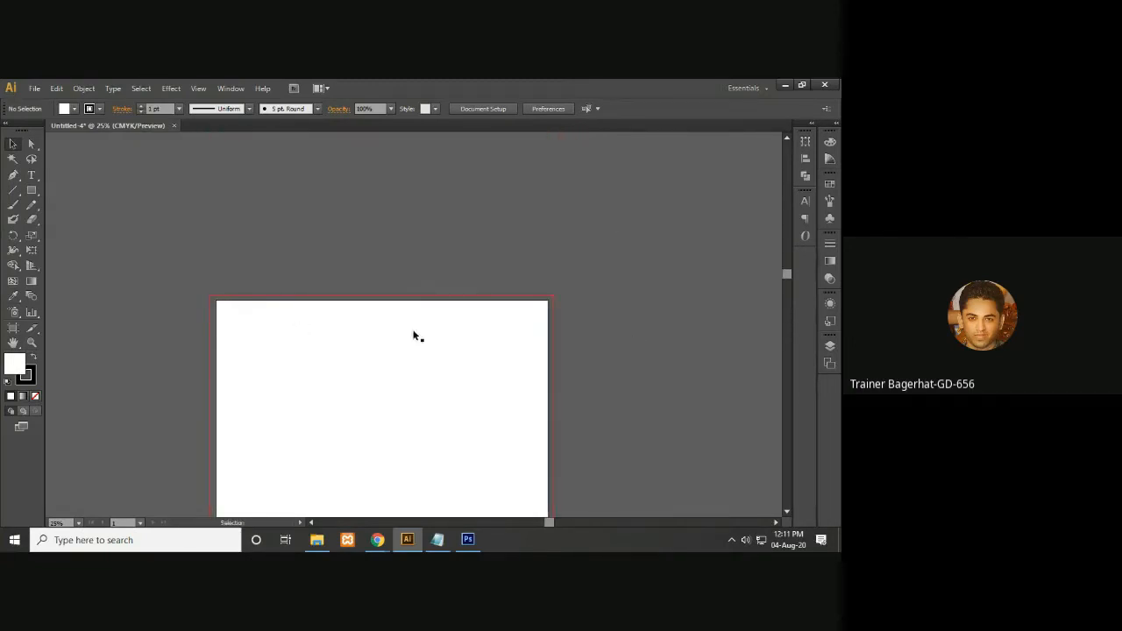
key(ctrl+0)
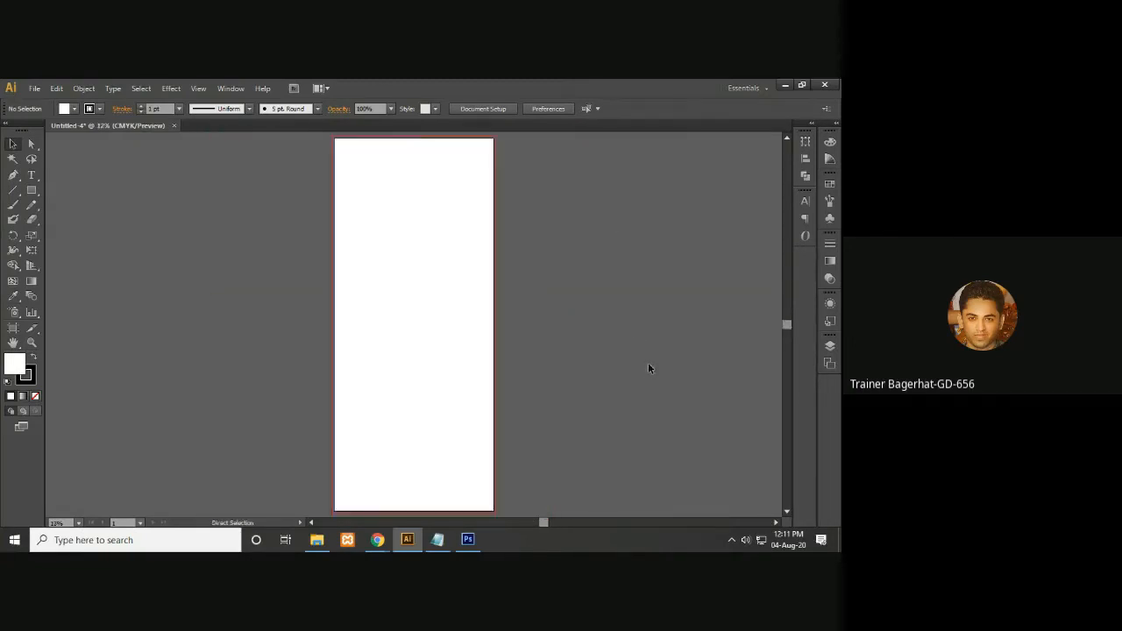
- Start an Offset Path on the artboard-sized rectangle with preview enabled and try an offset of -0.50 in
click(401, 210)
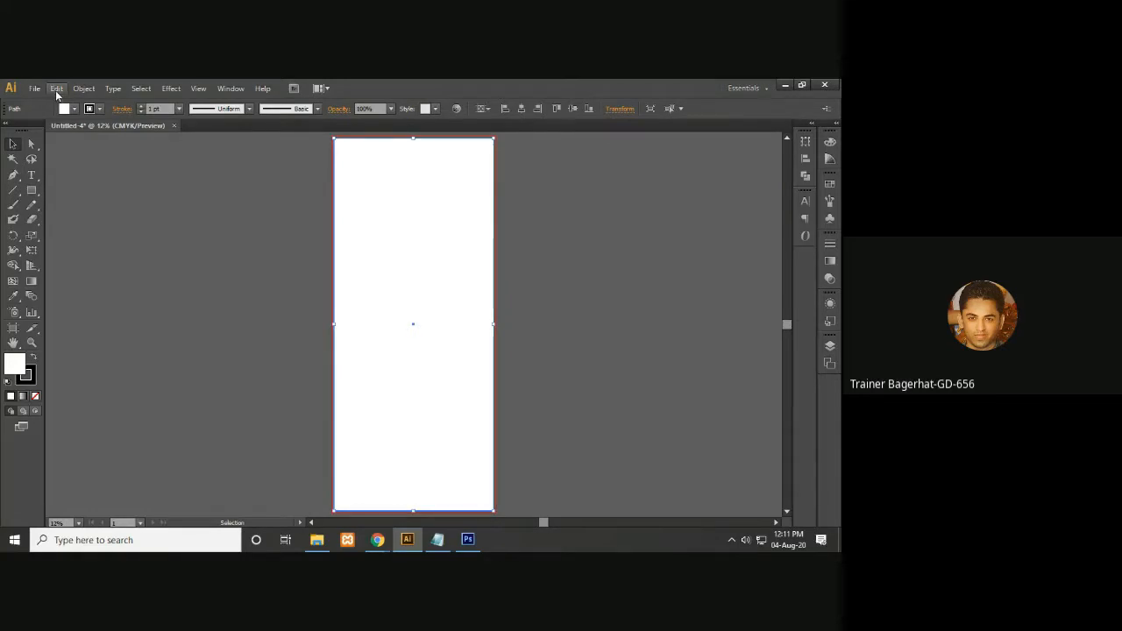
click(85, 89)
mouse_move(119, 338)
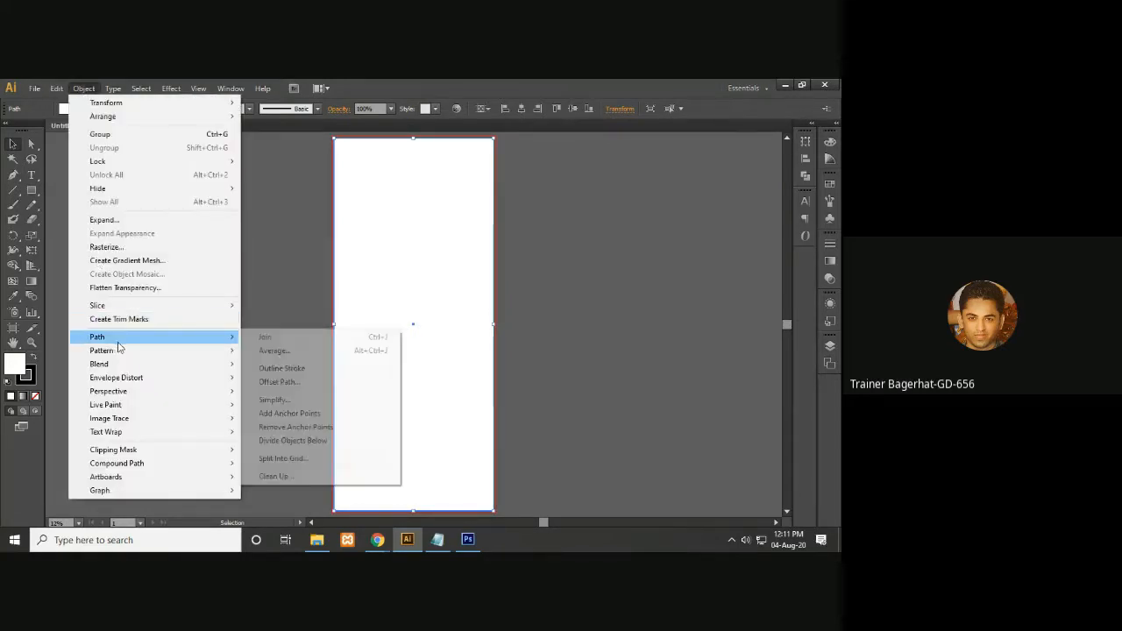
click(259, 383)
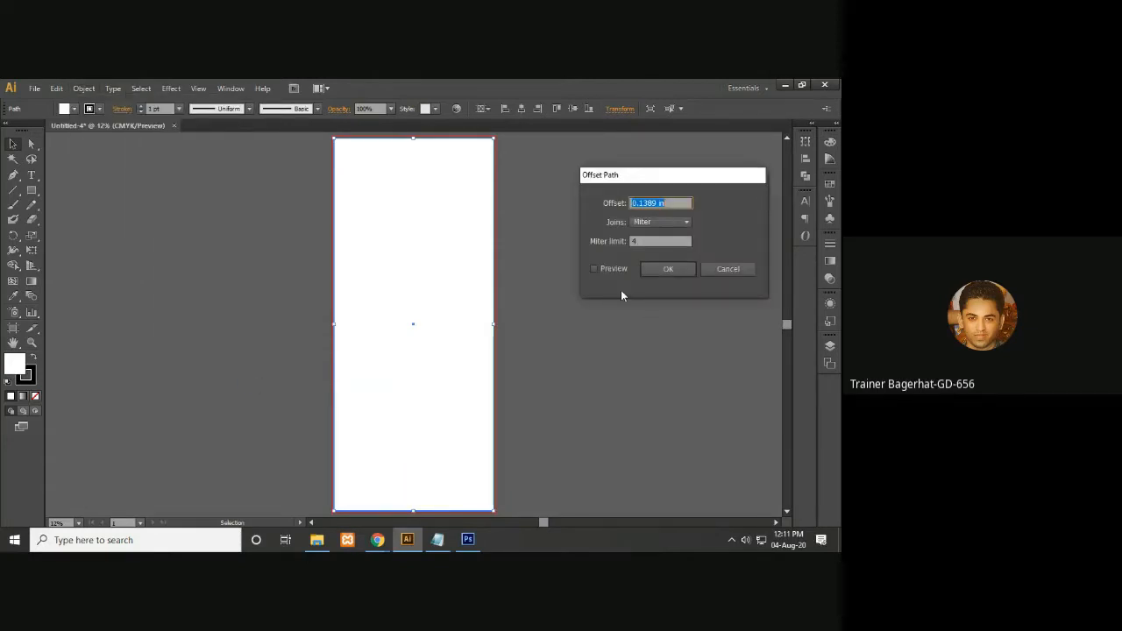
click(596, 271)
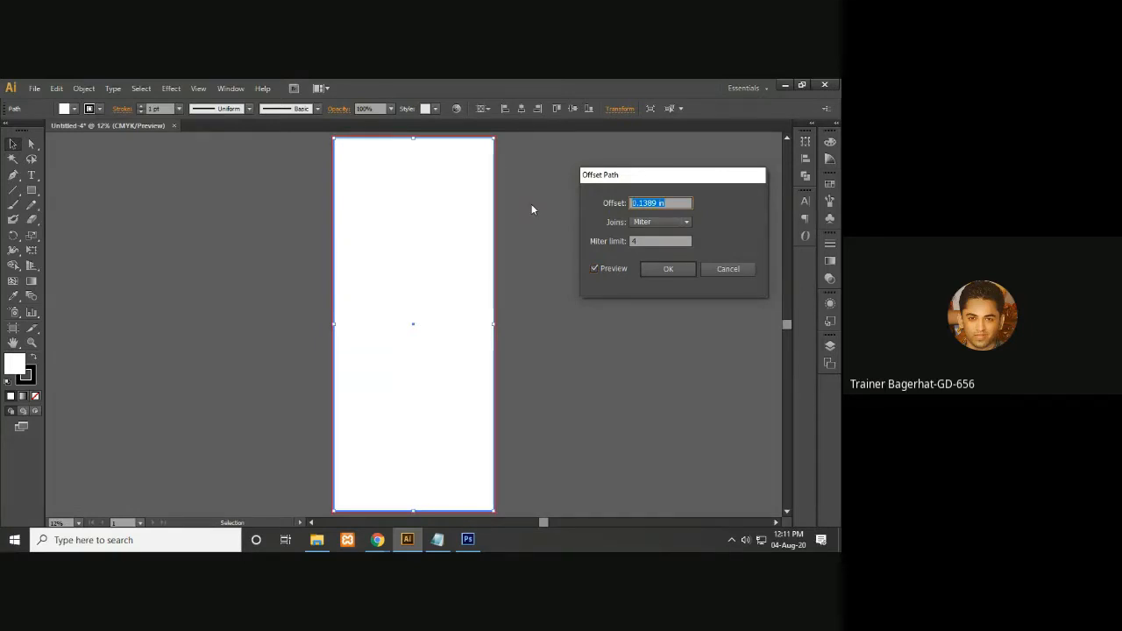
text(-.50)
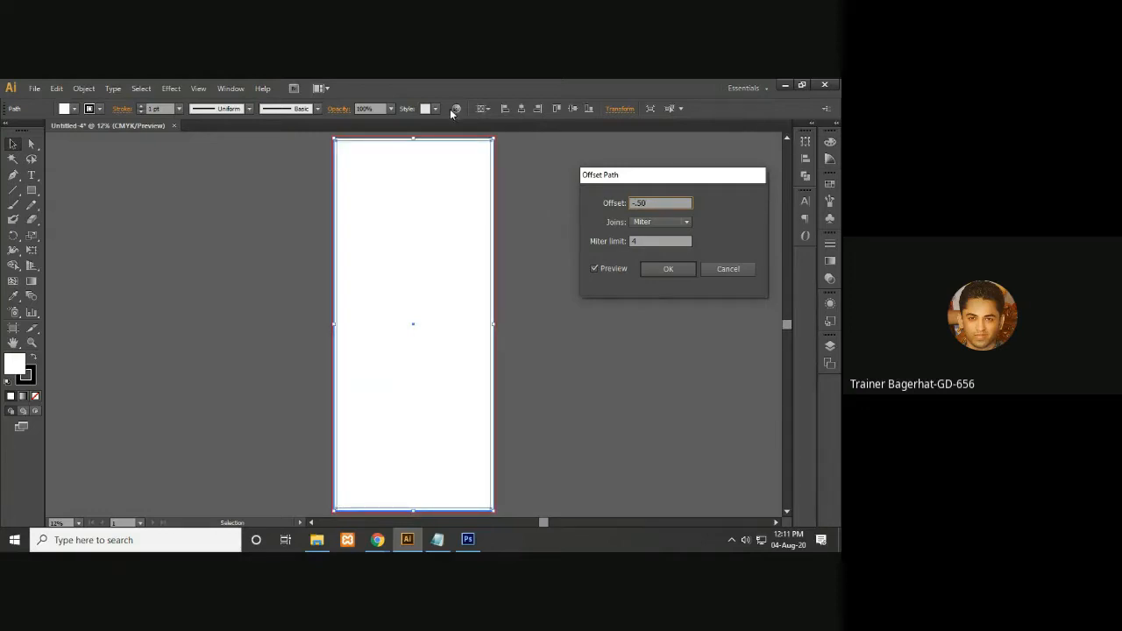
- Change the offset to -1 in, after trying -2 in, and apply it to create the inner rectangle
drag(658, 202, 617, 214)
click(656, 202)
key(BackSpace)
key(BackSpace)
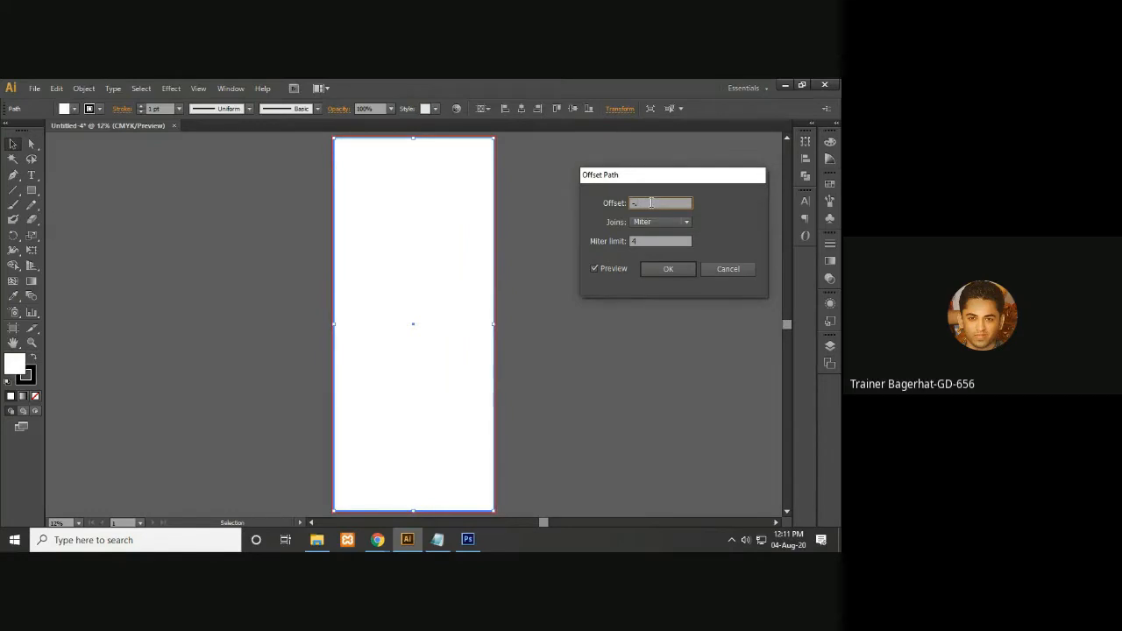
text(2)
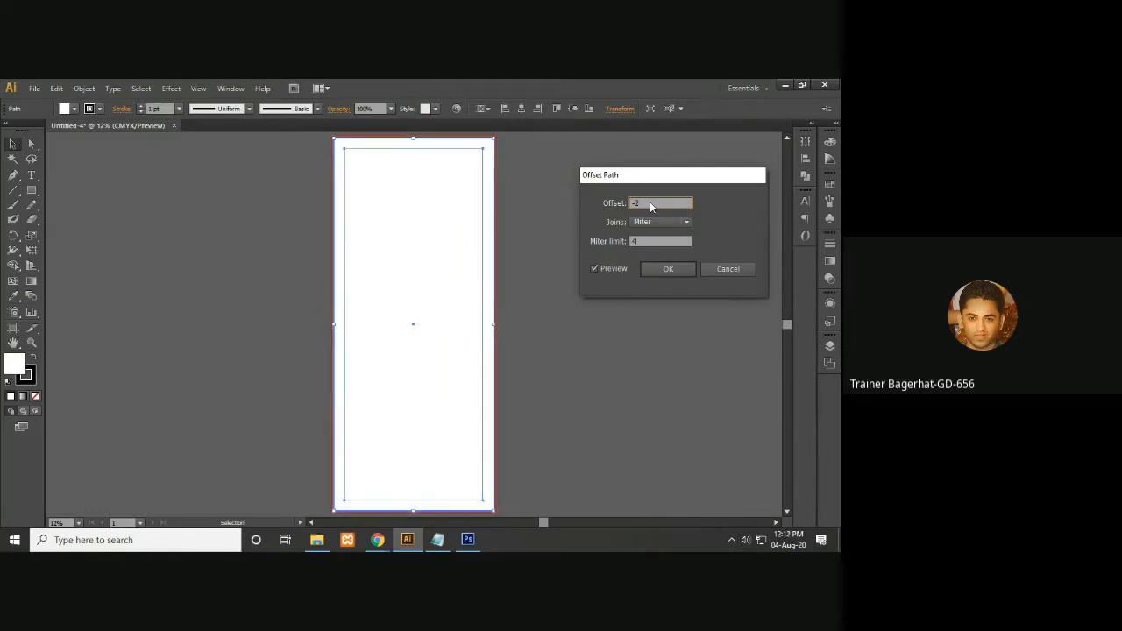
key(BackSpace)
text(1)
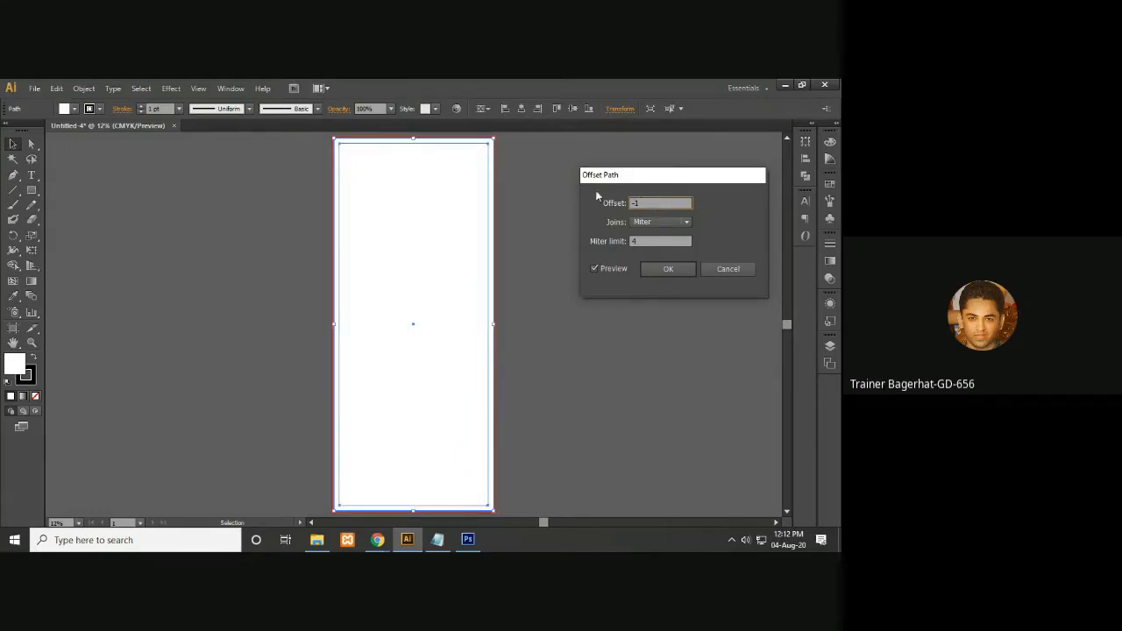
click(666, 269)
- Convert the inner offset rectangle into a margin guide
key(ctrl+equal)
key(v)
scroll(646, 358, up, 3)
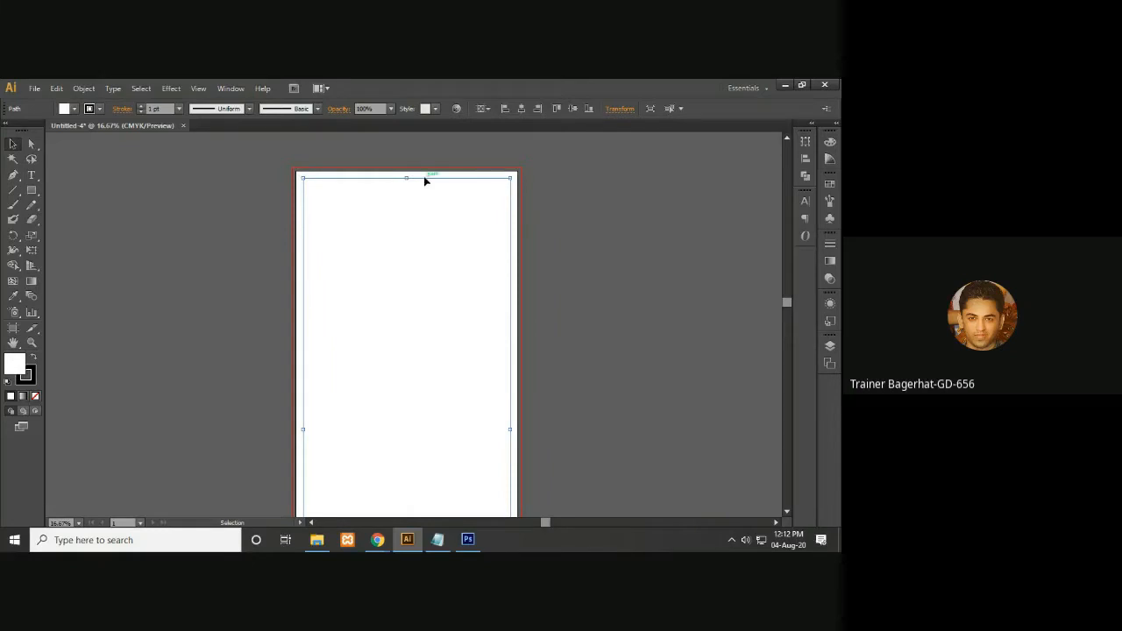
right_click(469, 193)
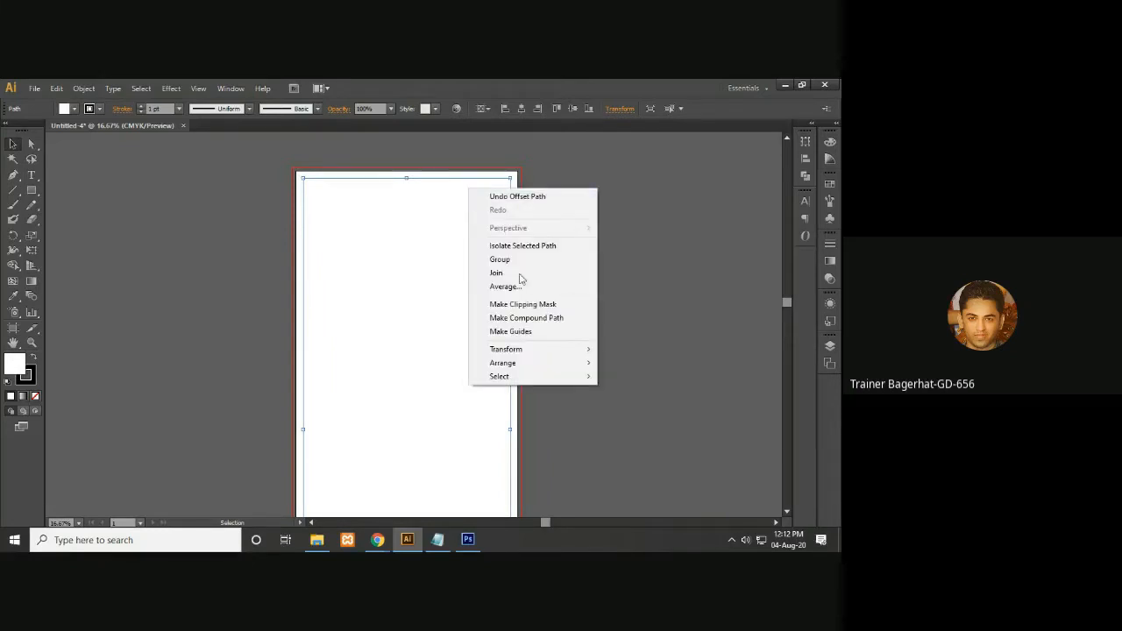
click(508, 333)
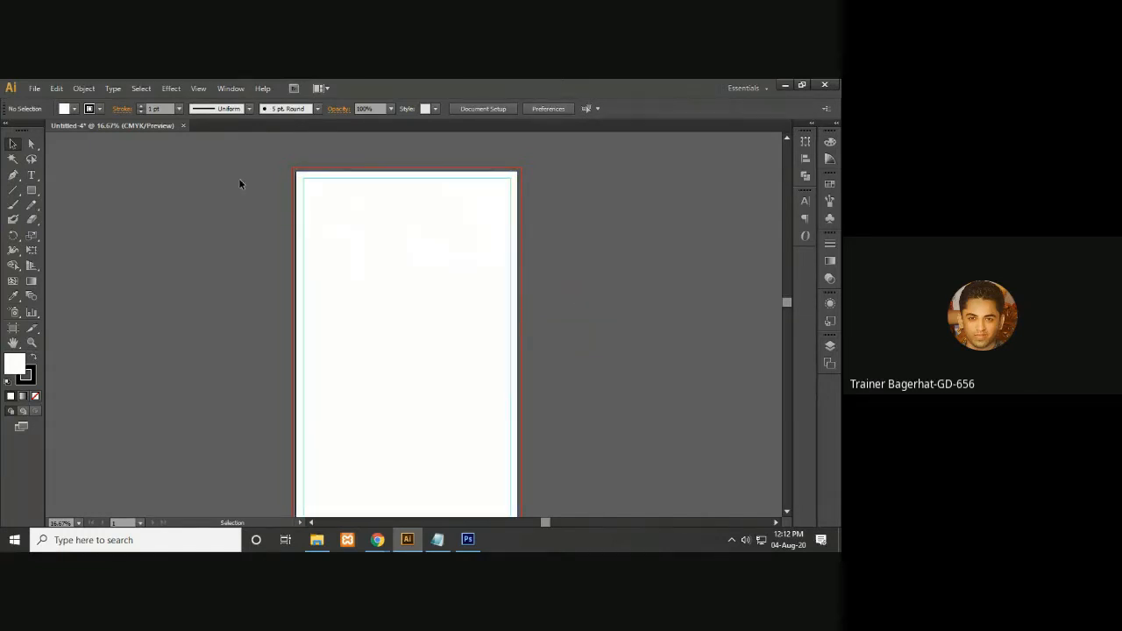
- Offset the artboard-sized rectangle outward by 0.5 in with Offset Path to reach the bleed edge, and deselect the result
click(303, 177)
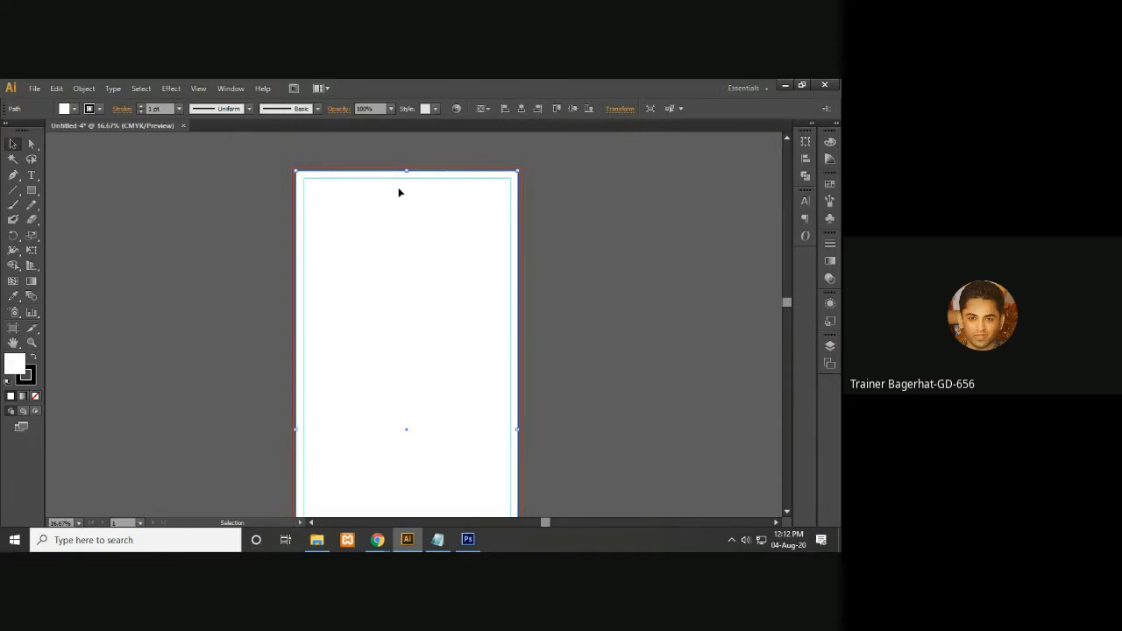
click(84, 88)
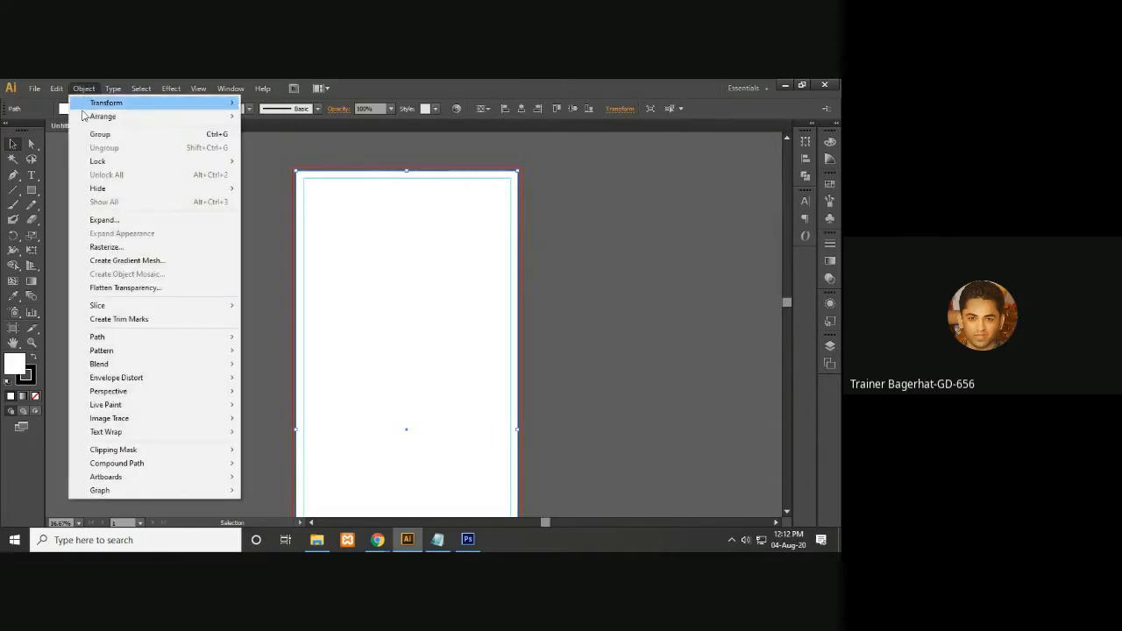
mouse_move(135, 366)
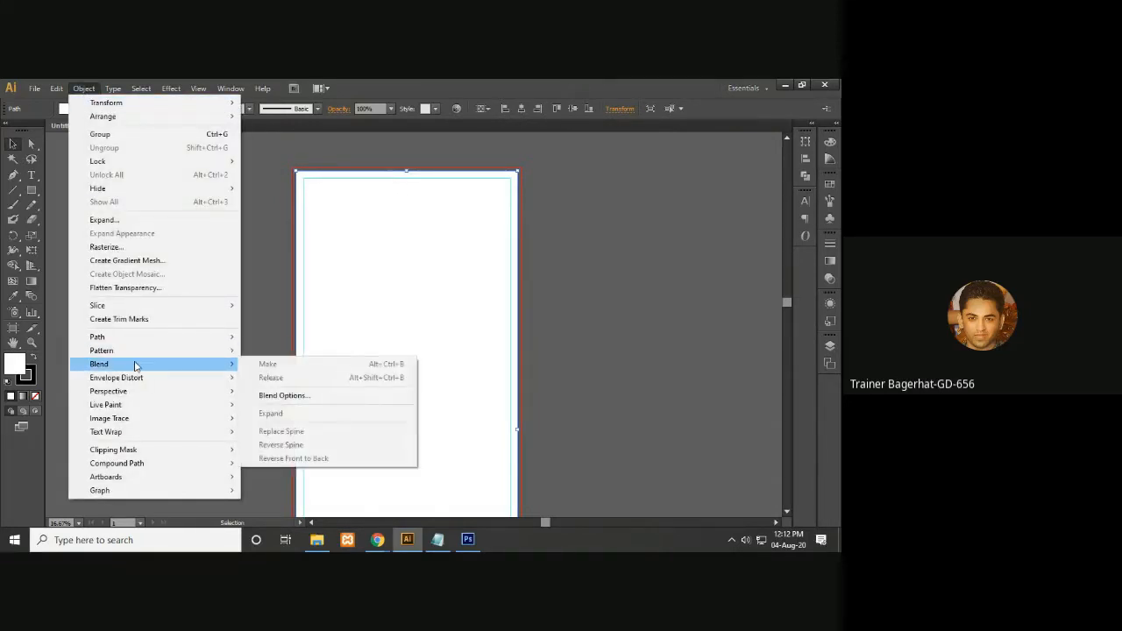
mouse_move(136, 340)
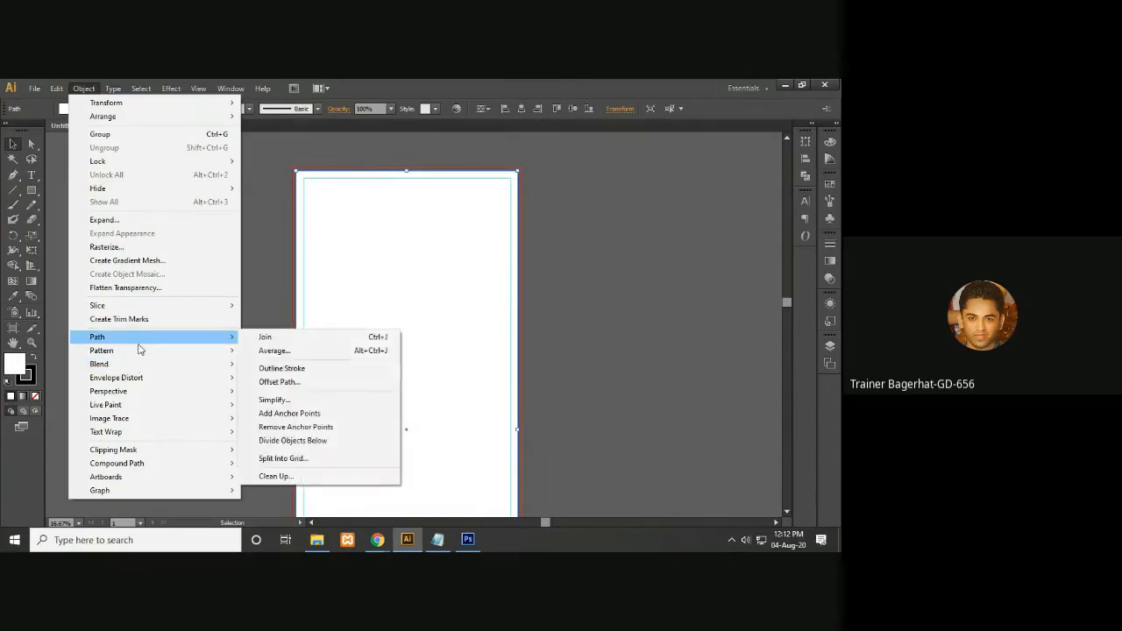
click(280, 382)
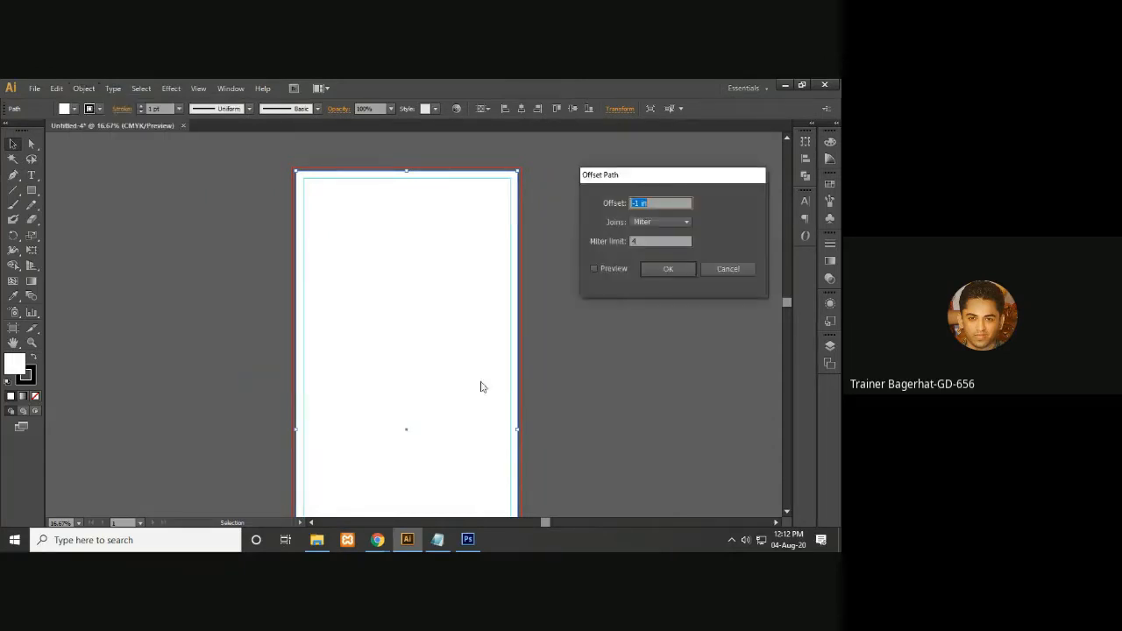
click(600, 270)
drag(641, 202, 587, 201)
text(.5)
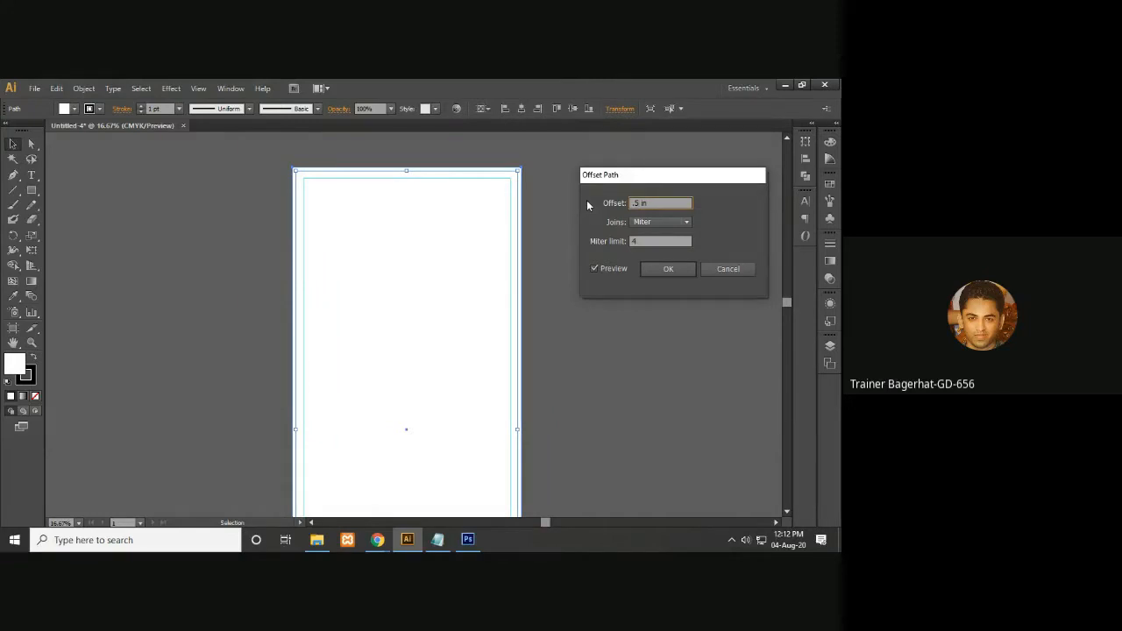
click(668, 269)
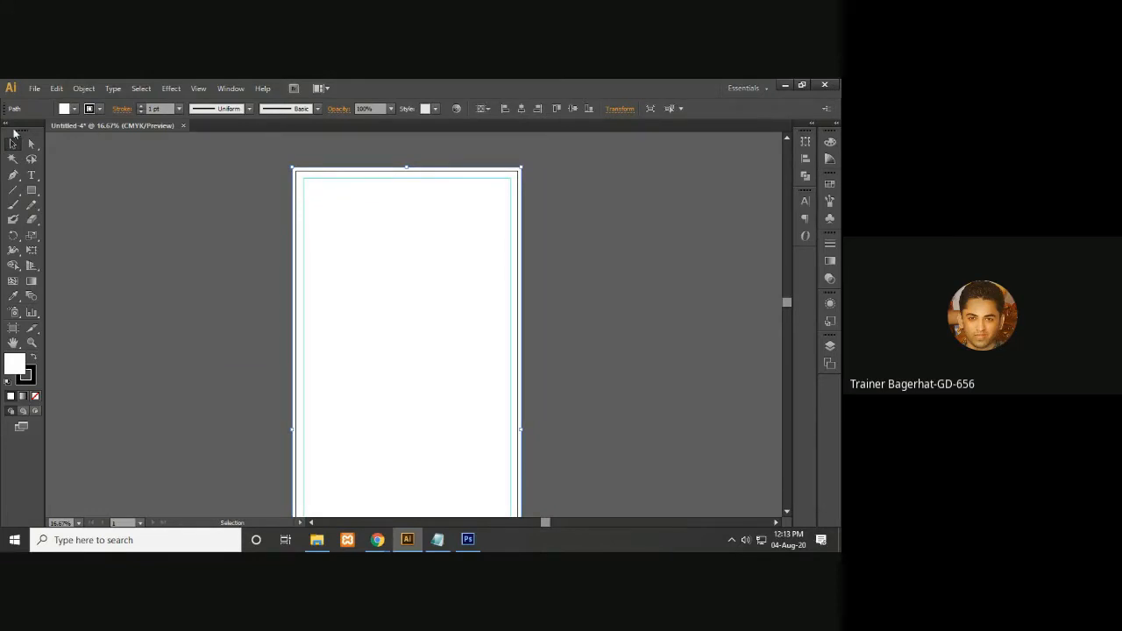
click(192, 196)
- Examine the bleed, trim and margin lines around the banner's upper corner
key(ctrl+equal)
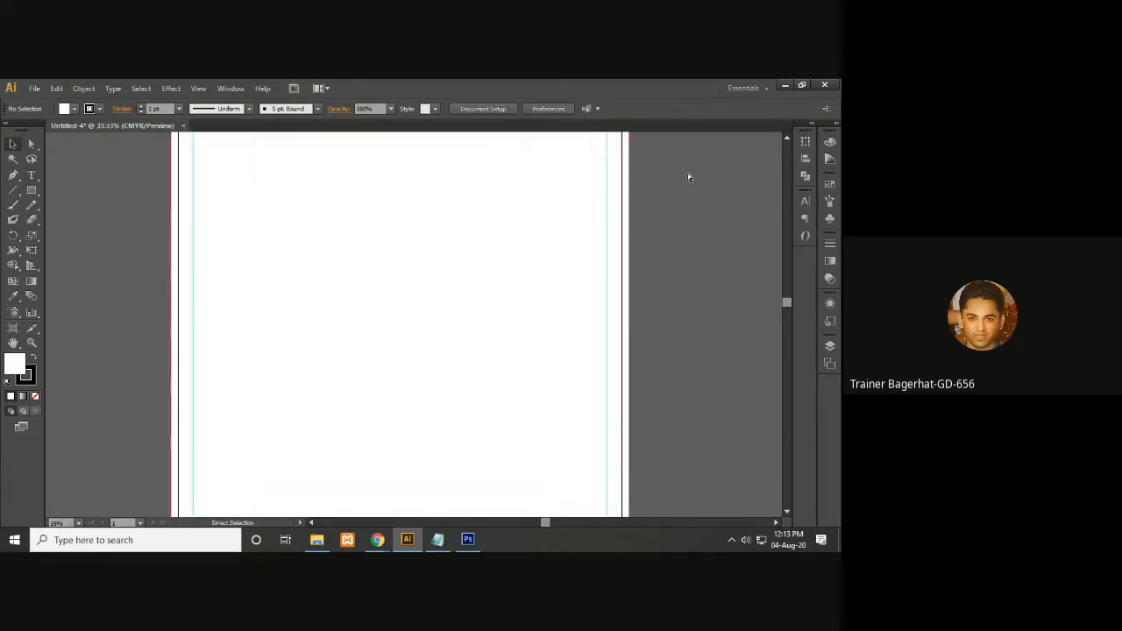
drag(440, 207, 438, 331)
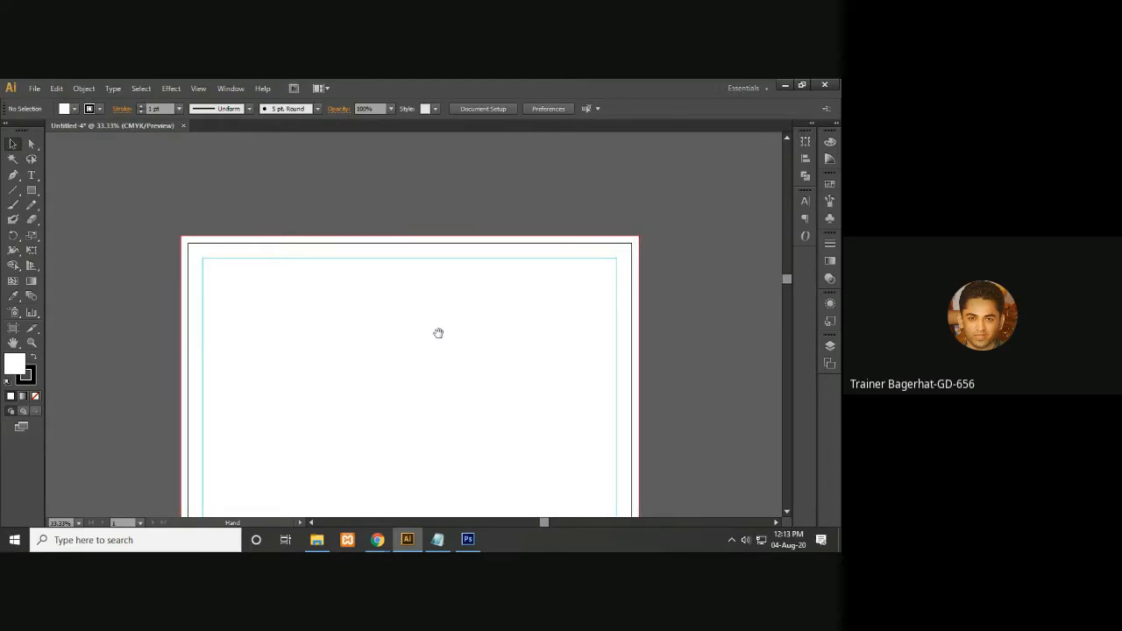
drag(397, 288, 535, 268)
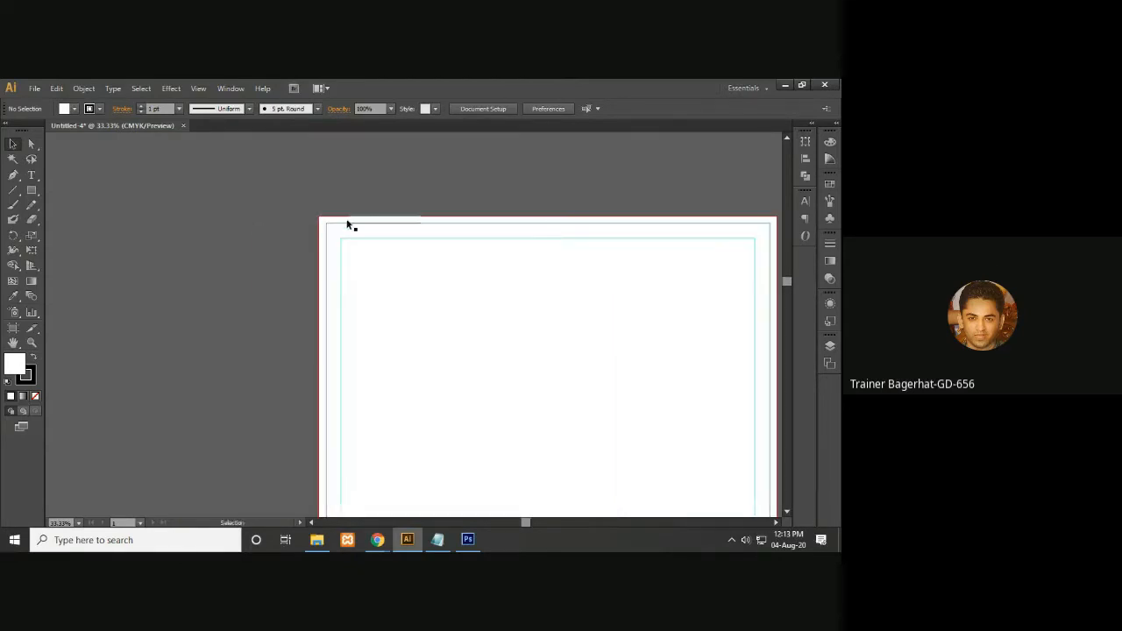
drag(325, 219, 340, 237)
key(ctrl+z)
click(248, 250)
key(ctrl+minus)
key(ctrl+minus)
key(ctrl+minus)
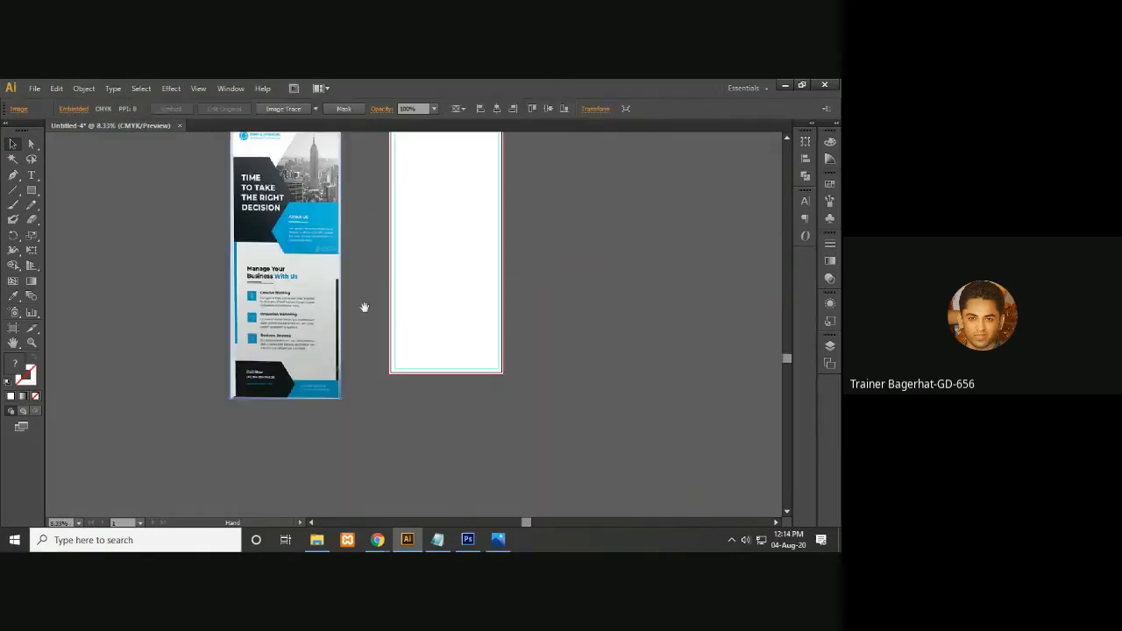
- Enlarge the reference banner image slightly and move it close beside the blank artboard
drag(365, 307, 366, 395)
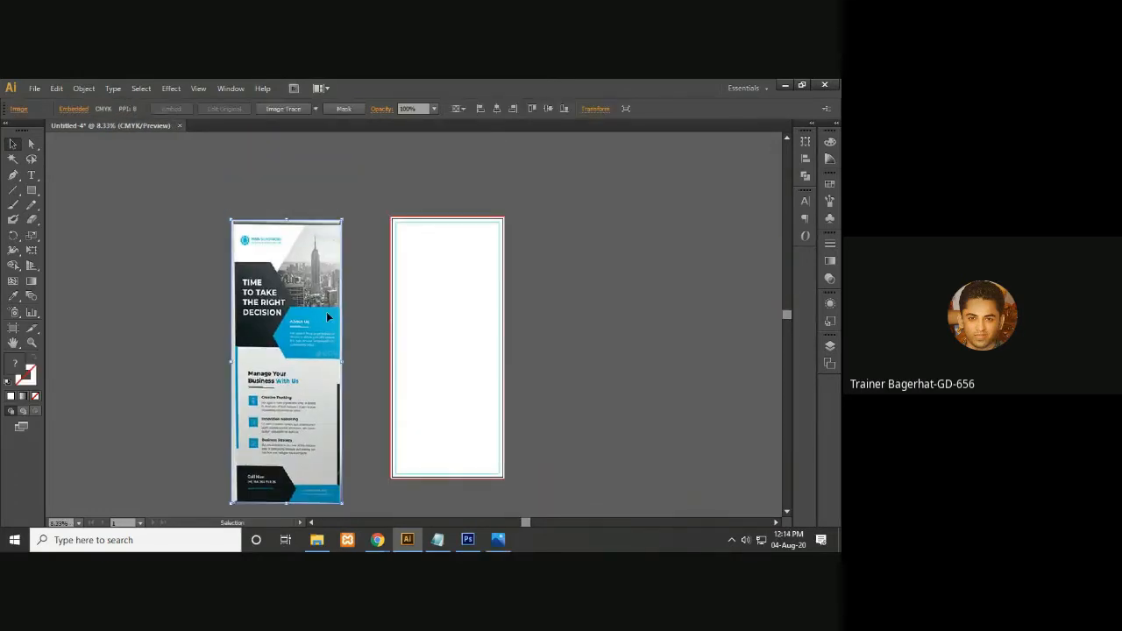
drag(342, 220, 347, 207)
drag(305, 375, 343, 363)
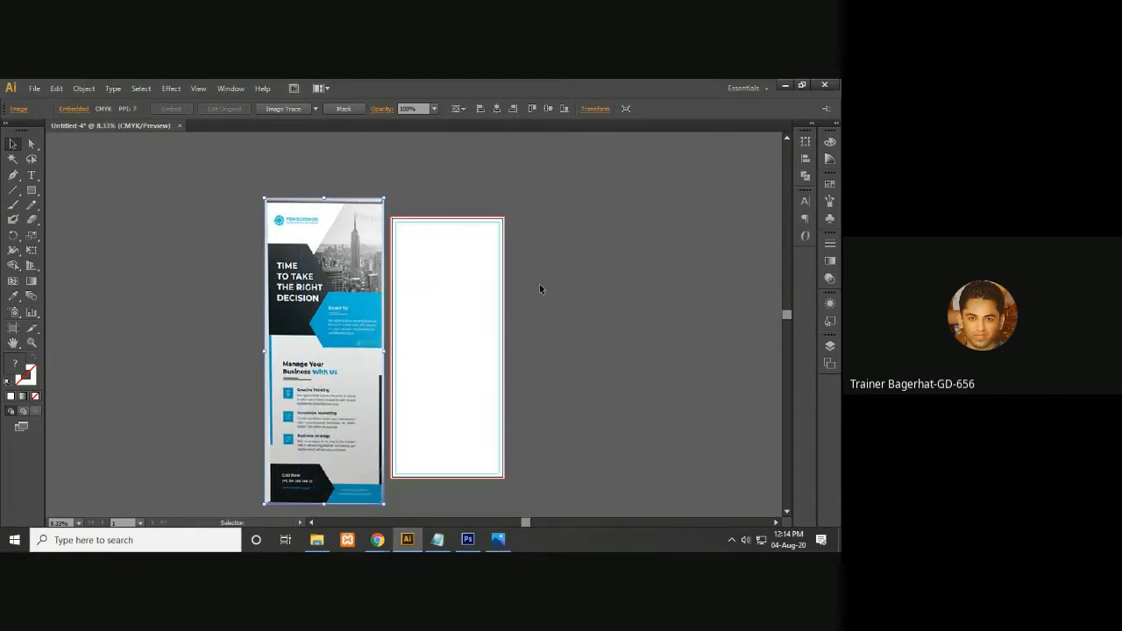
- Examine the reference banner's header, text sections and footer against the blank artboard
key(ctrl+plus)
drag(502, 298, 521, 272)
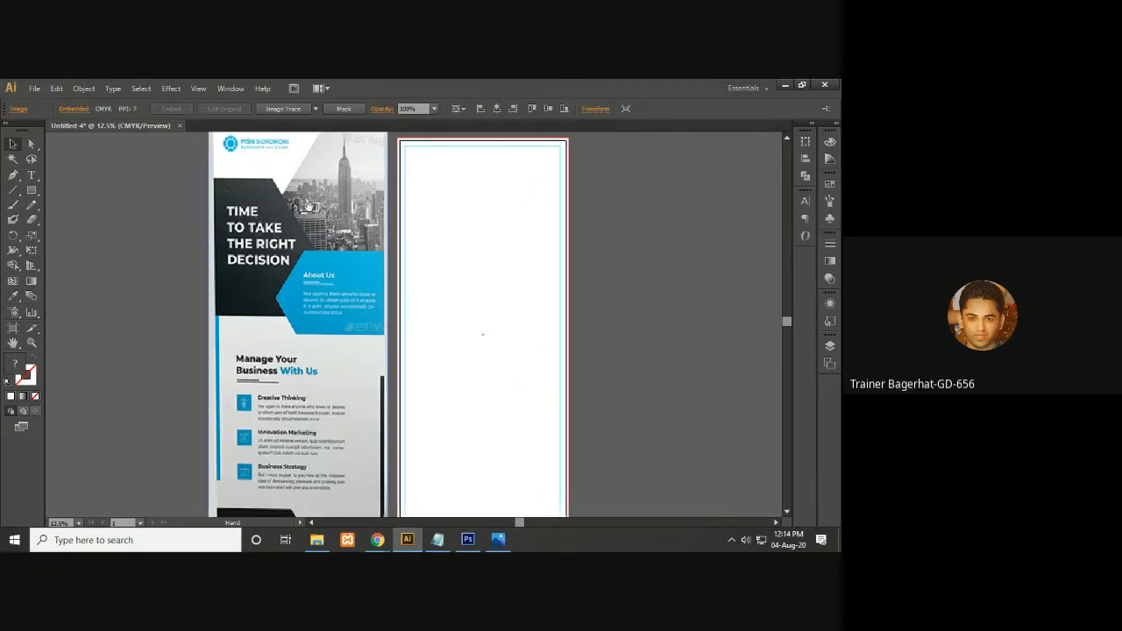
key(ctrl+minus)
key(ctrl+plus)
key(ctrl+plus)
drag(432, 368, 466, 266)
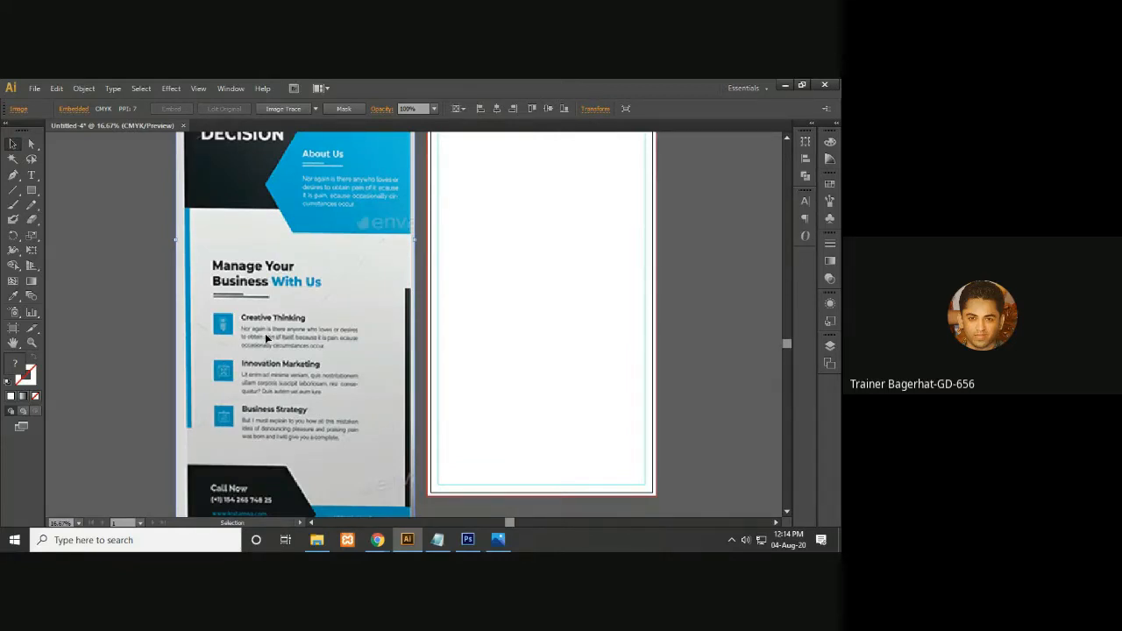
key(a)
key(ctrl+minus)
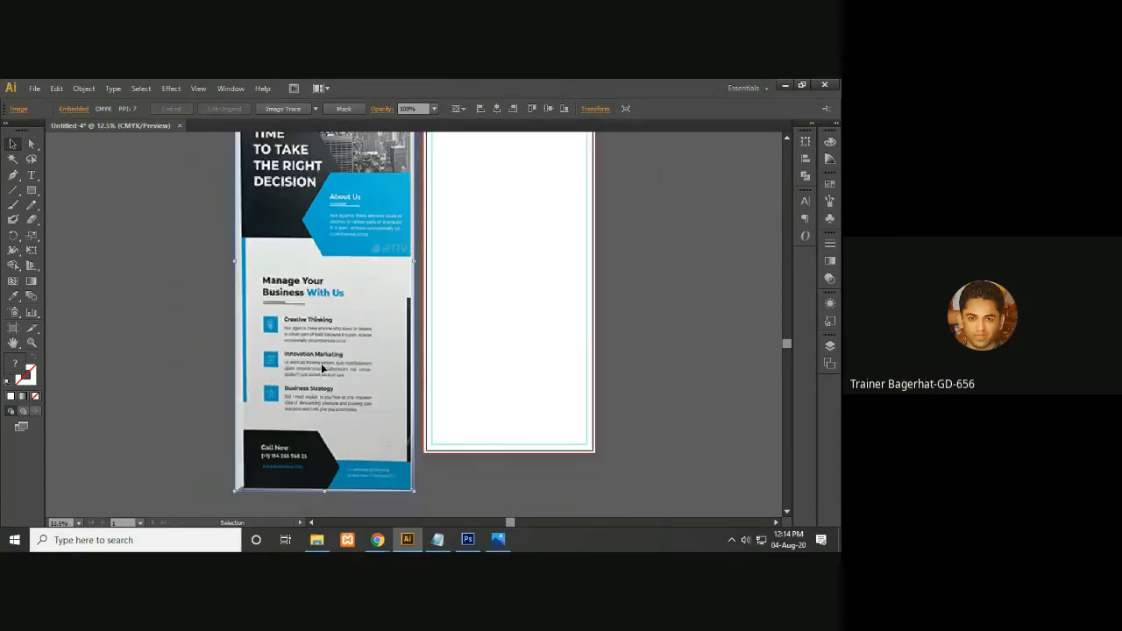
drag(334, 314, 336, 388)
drag(373, 327, 360, 381)
key(v)
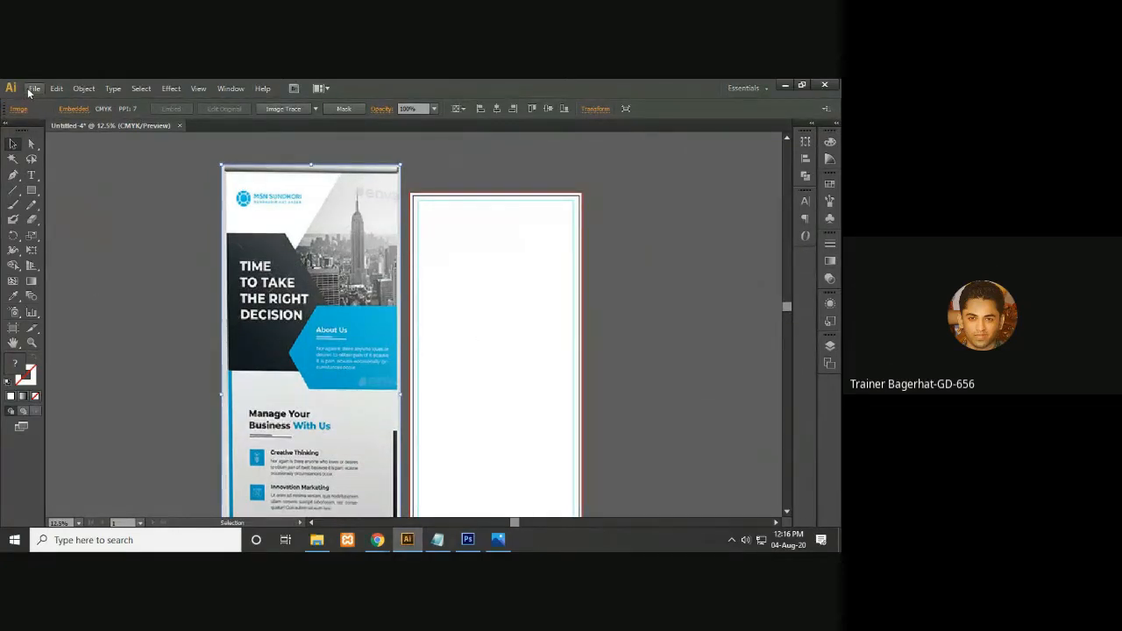
- Place the linked image "mobile legends logo hd png - 1512x1134.png" and move it to the empty area beside the reference banner
click(32, 89)
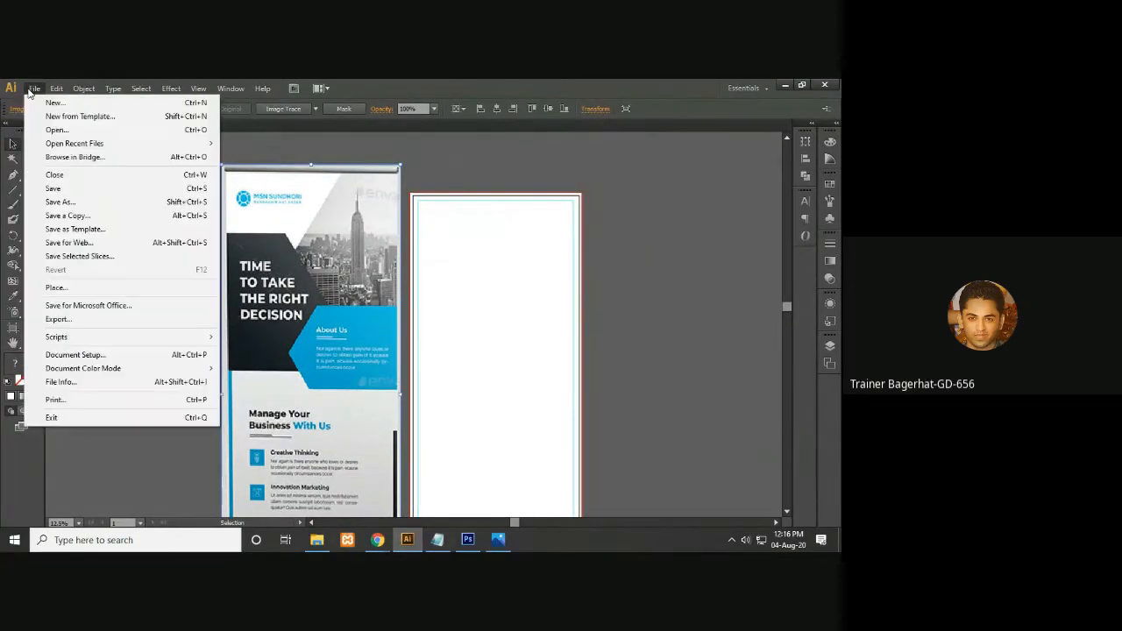
click(53, 288)
click(160, 177)
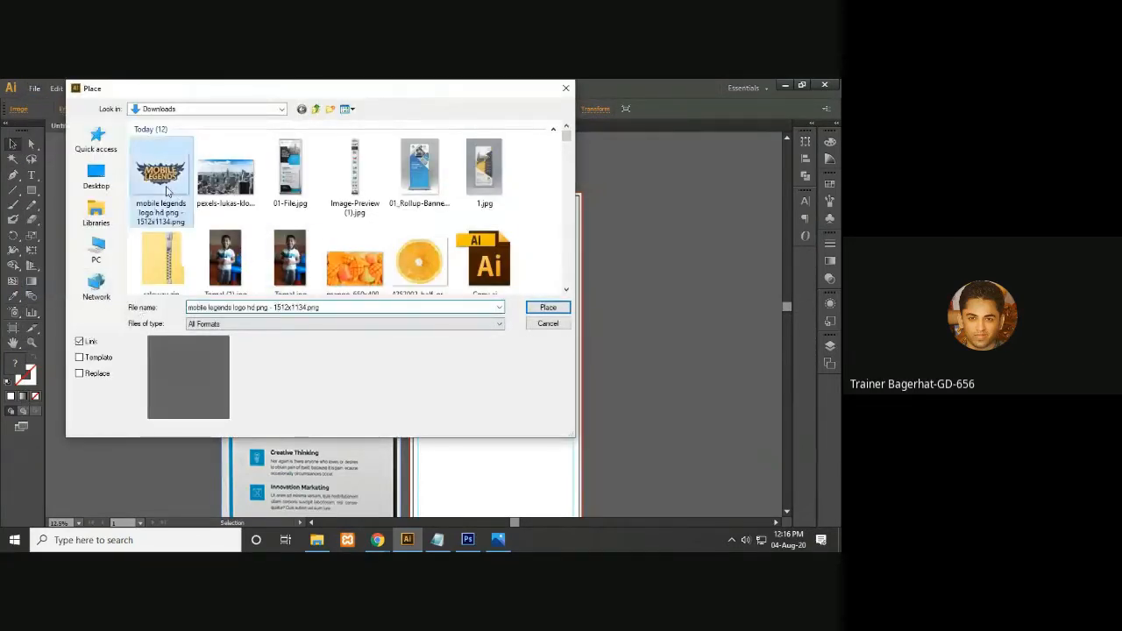
double_click(163, 180)
drag(440, 317, 123, 223)
click(142, 333)
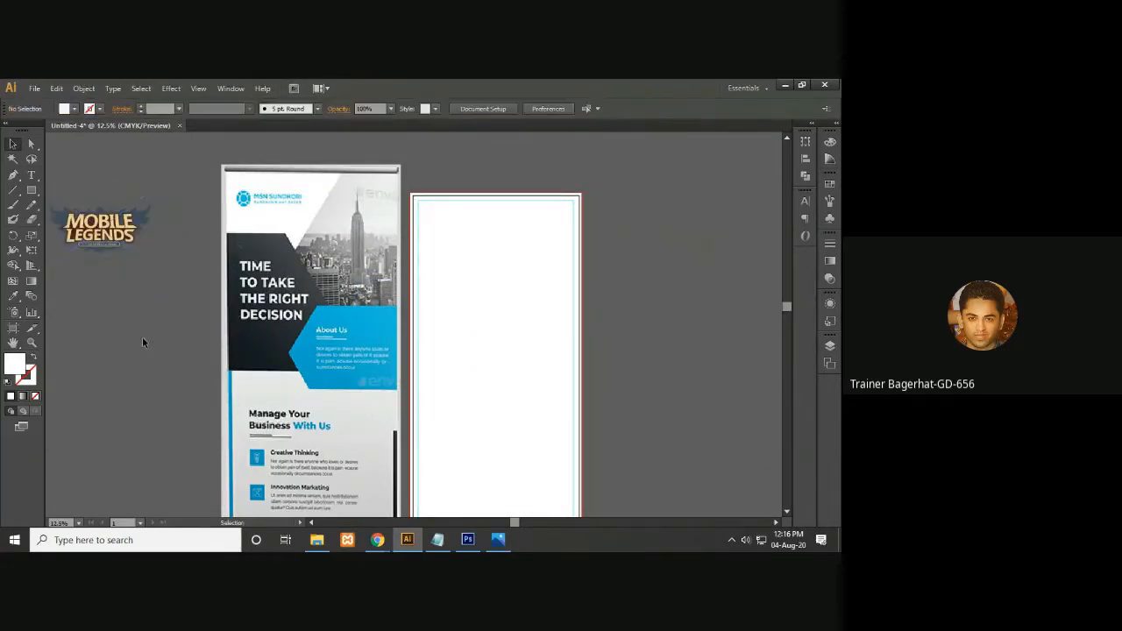
- Place the city skyline photo from the Downloads folder and position it across the upper part of the artboard
click(35, 88)
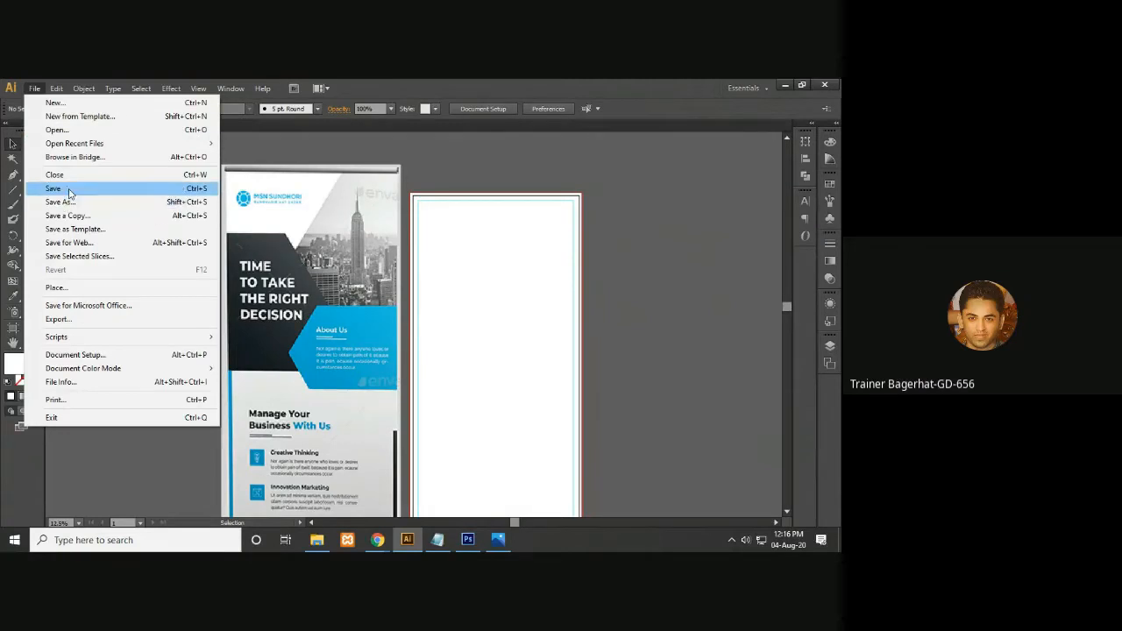
click(58, 286)
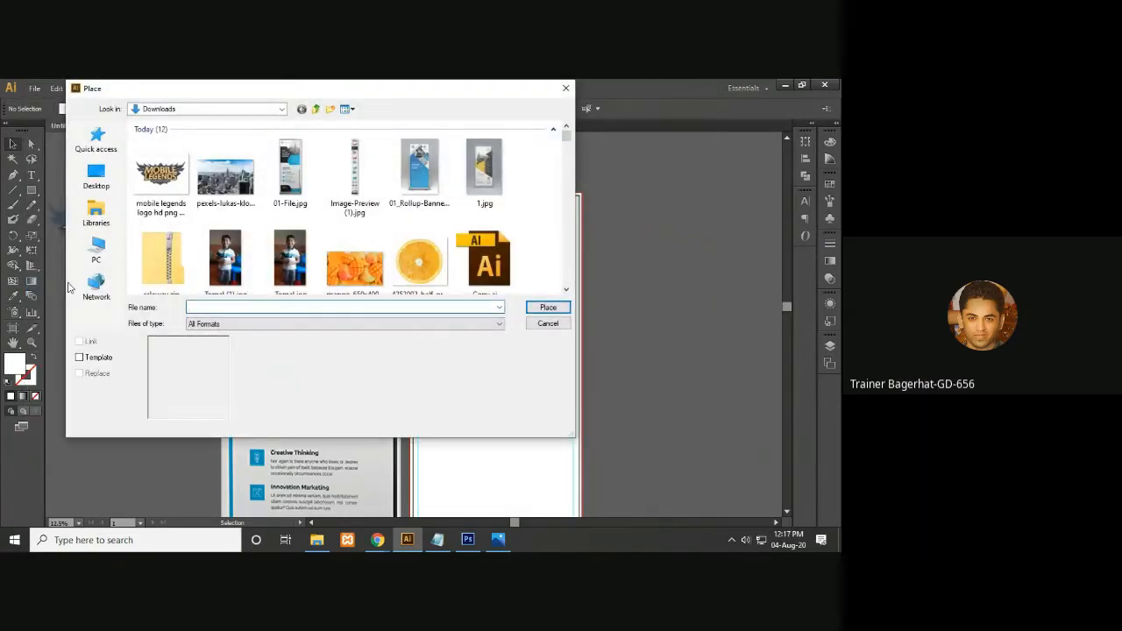
double_click(245, 181)
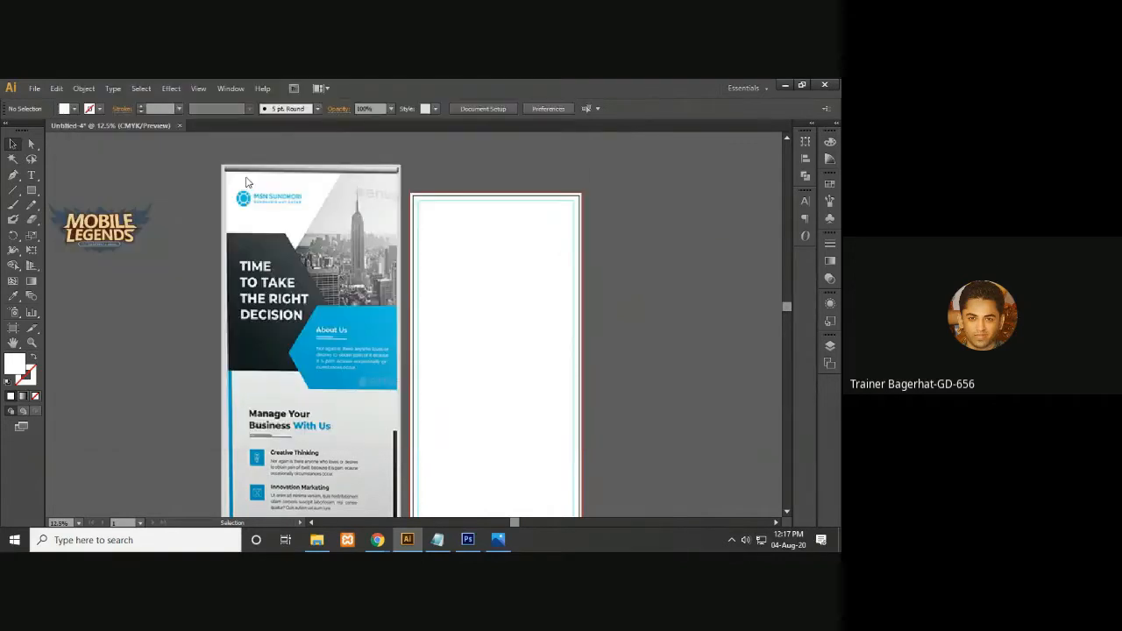
drag(249, 263, 405, 265)
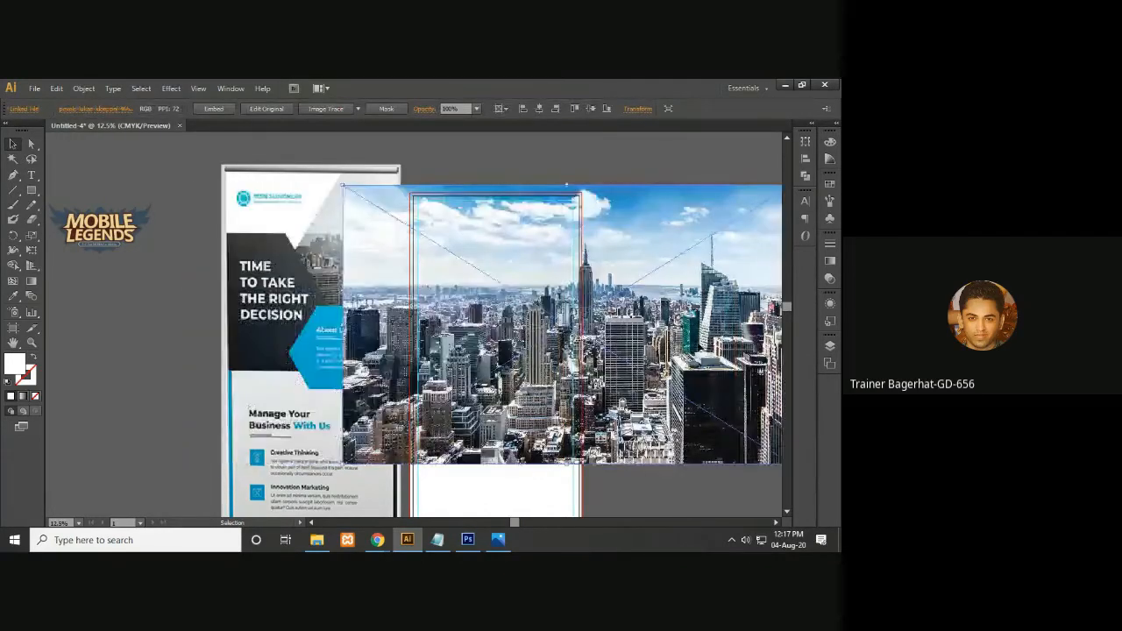
- Move the city skyline photo off the artboard into the empty area on its right
drag(604, 368, 778, 351)
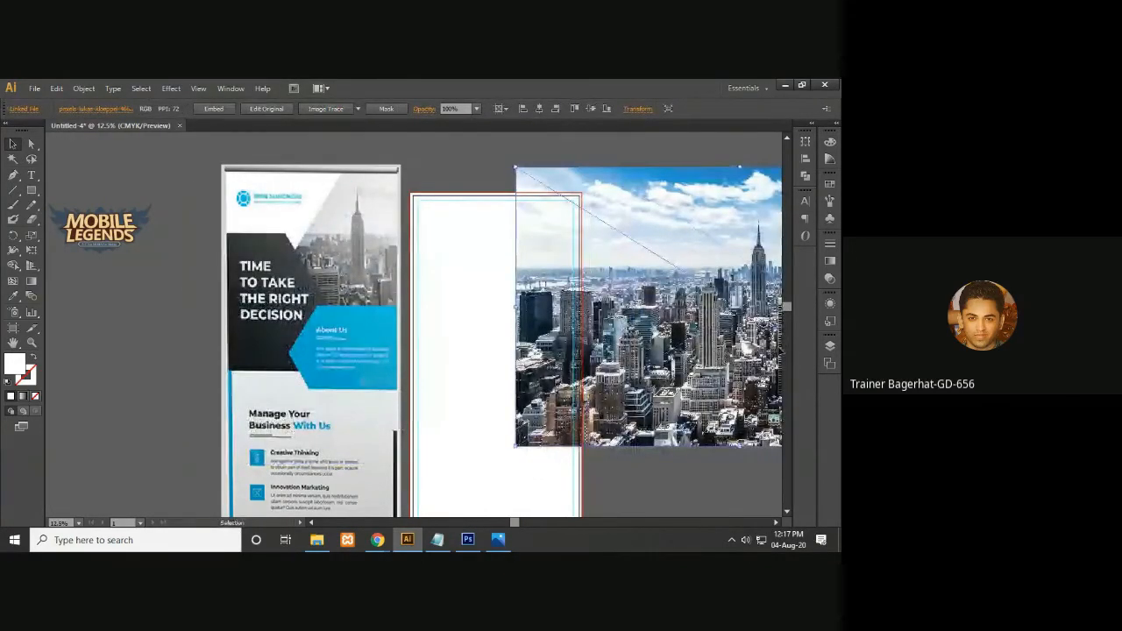
key(ctrl+minus)
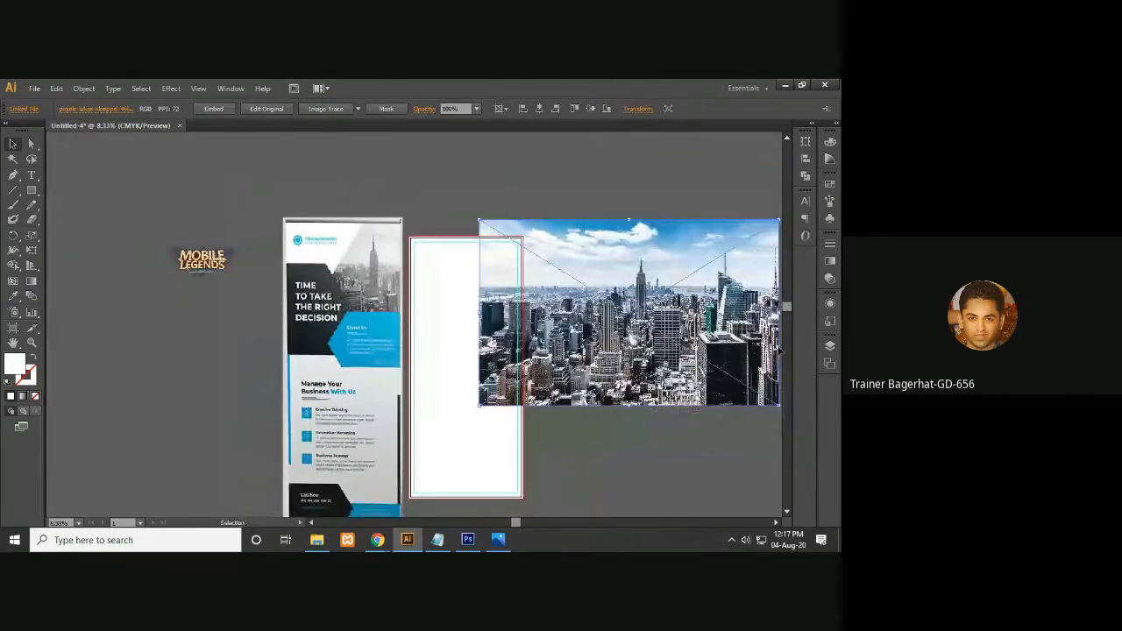
drag(780, 354, 828, 291)
drag(628, 280, 671, 305)
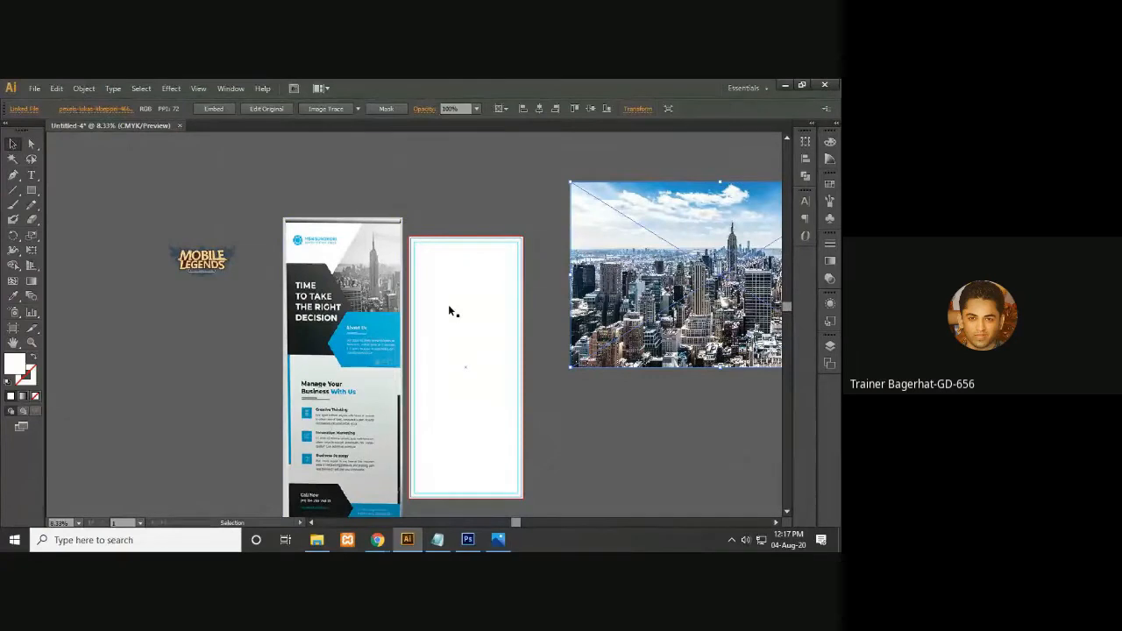
- Sample the blue of the reference banner's footer strip as the fill colour
drag(414, 365, 398, 343)
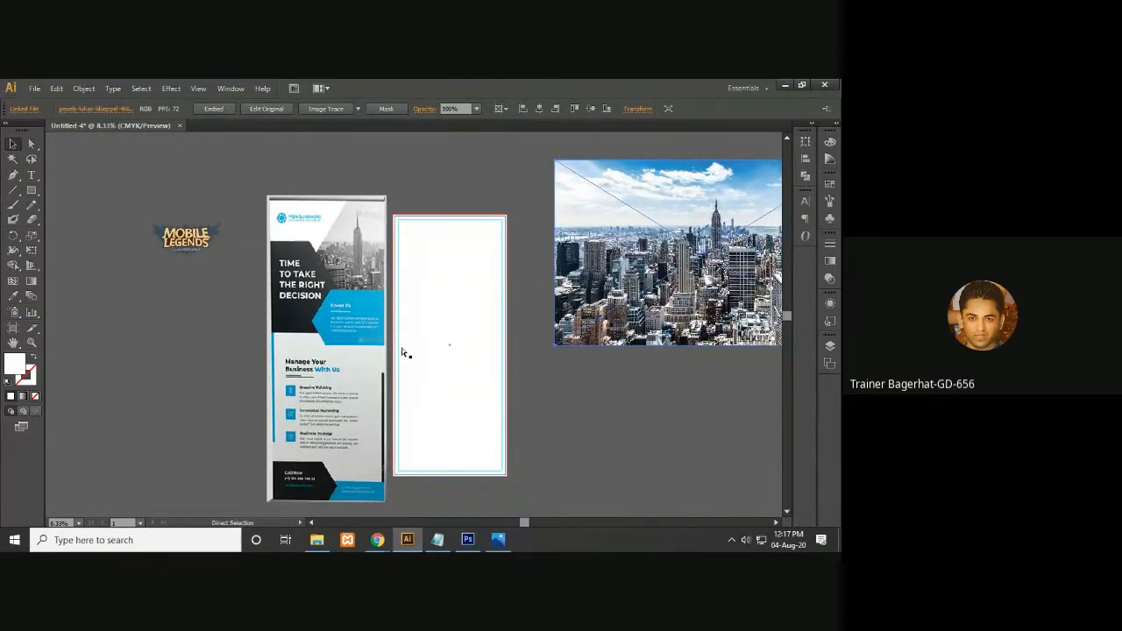
key(ctrl+equal)
drag(401, 348, 400, 339)
key(ctrl+minus)
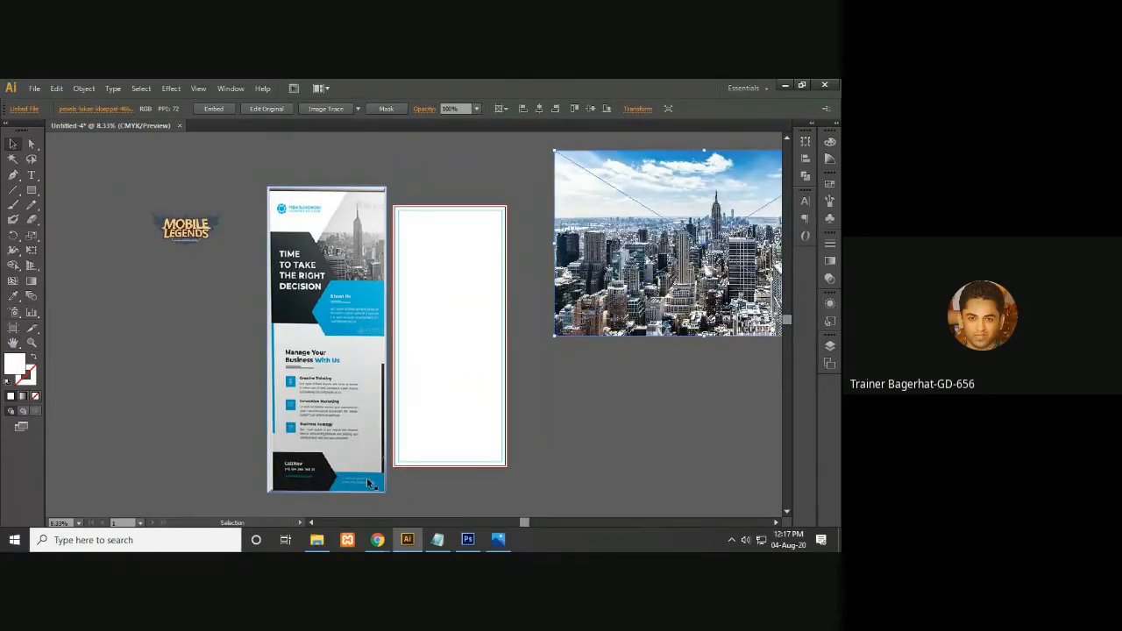
key(ctrl+equal)
drag(330, 440, 312, 323)
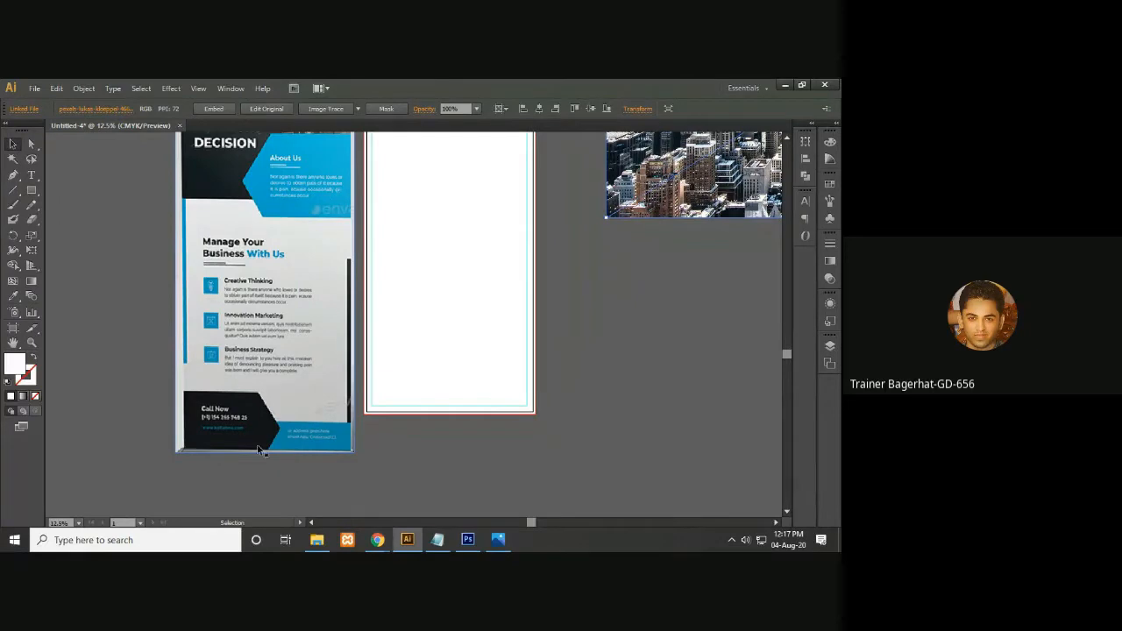
click(32, 191)
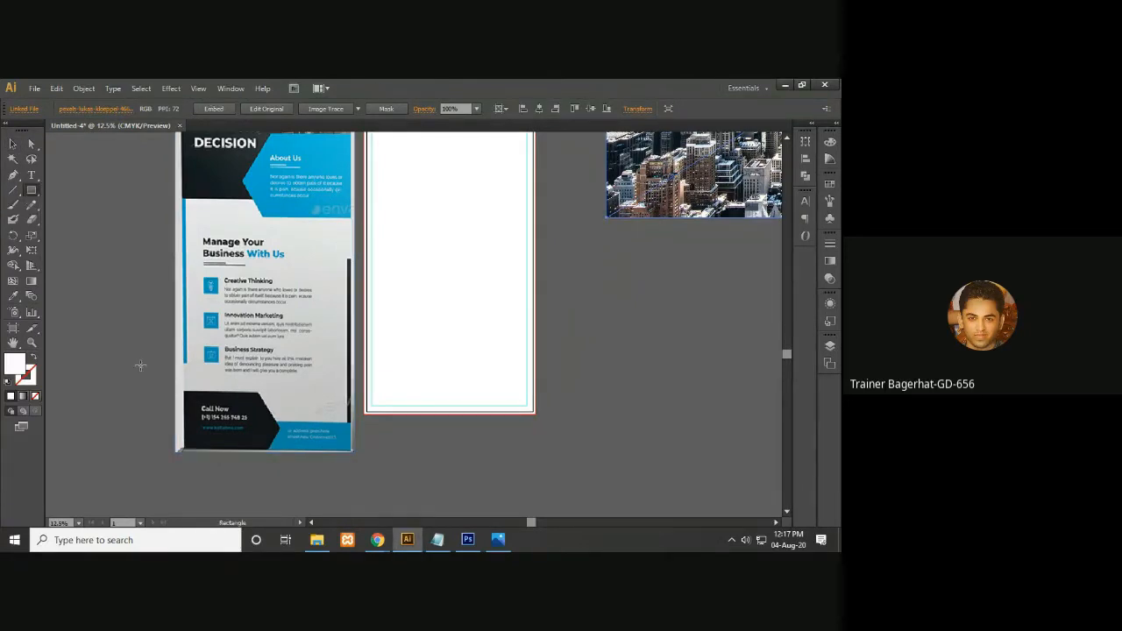
key(i)
click(348, 423)
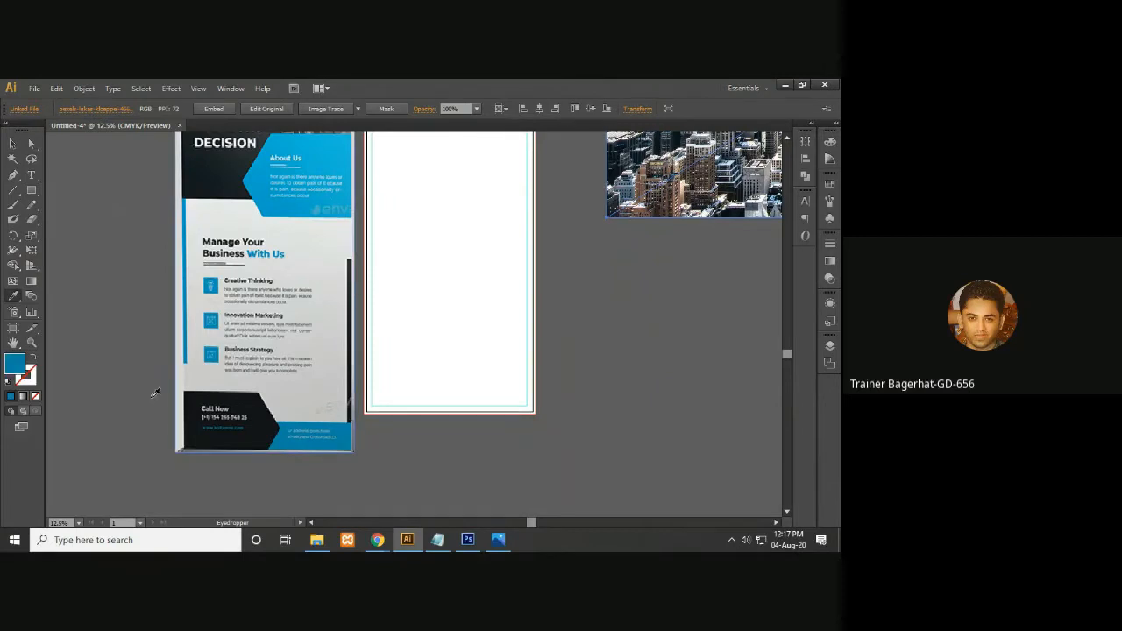
- Draw a blue rectangle across the artboard's bottom from bleed edge to bleed edge and raise its upper edge slightly
click(32, 191)
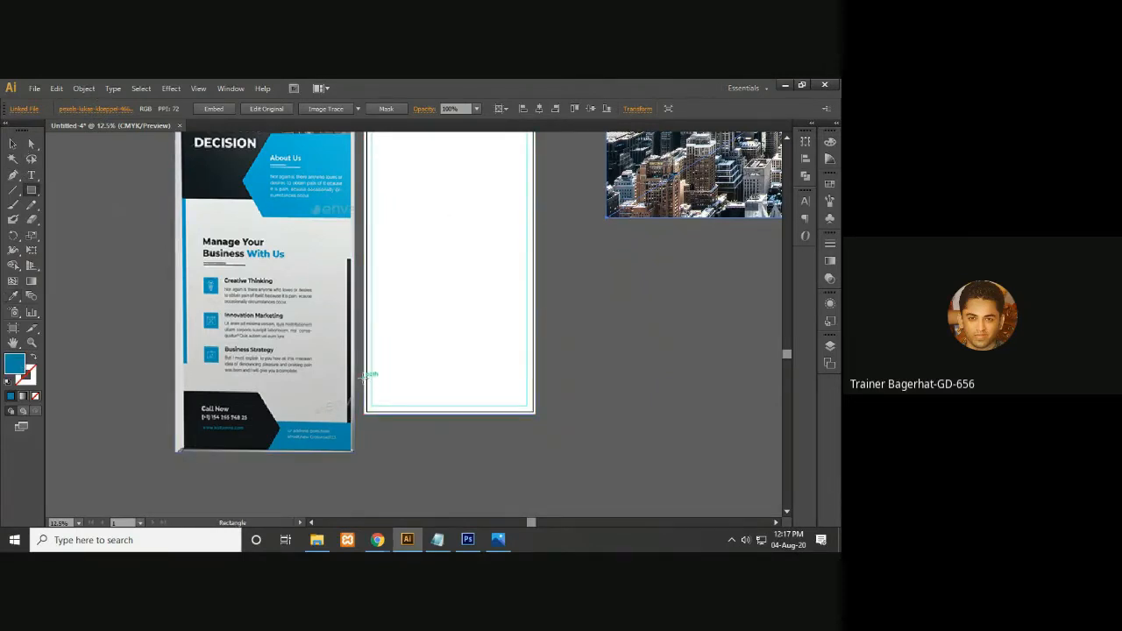
drag(363, 383, 535, 413)
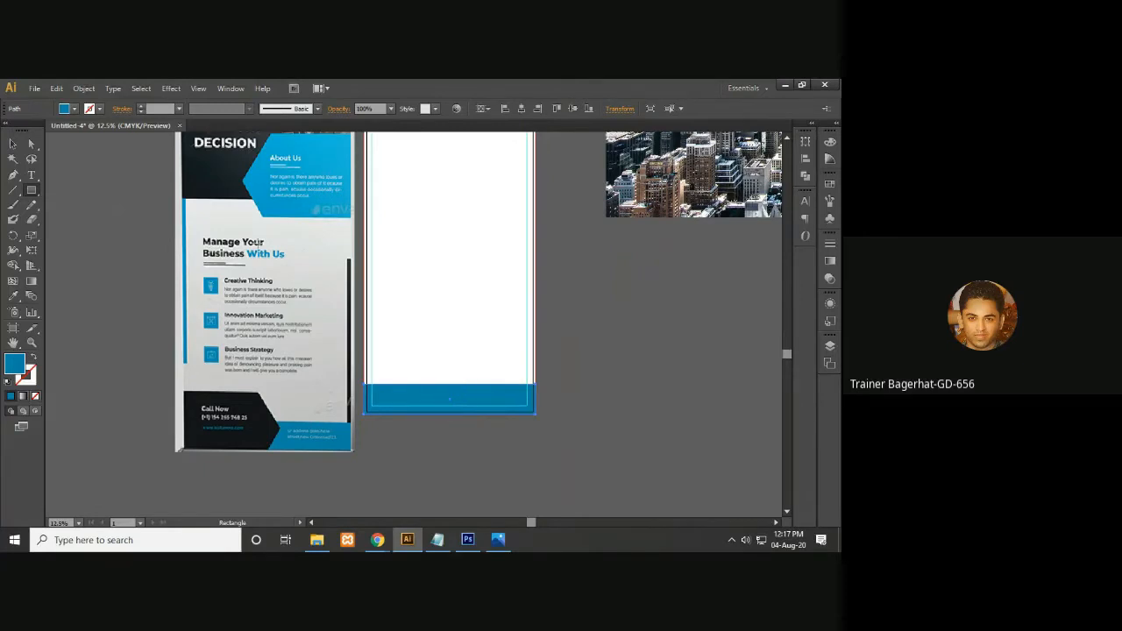
key(v)
drag(449, 383, 449, 378)
click(586, 398)
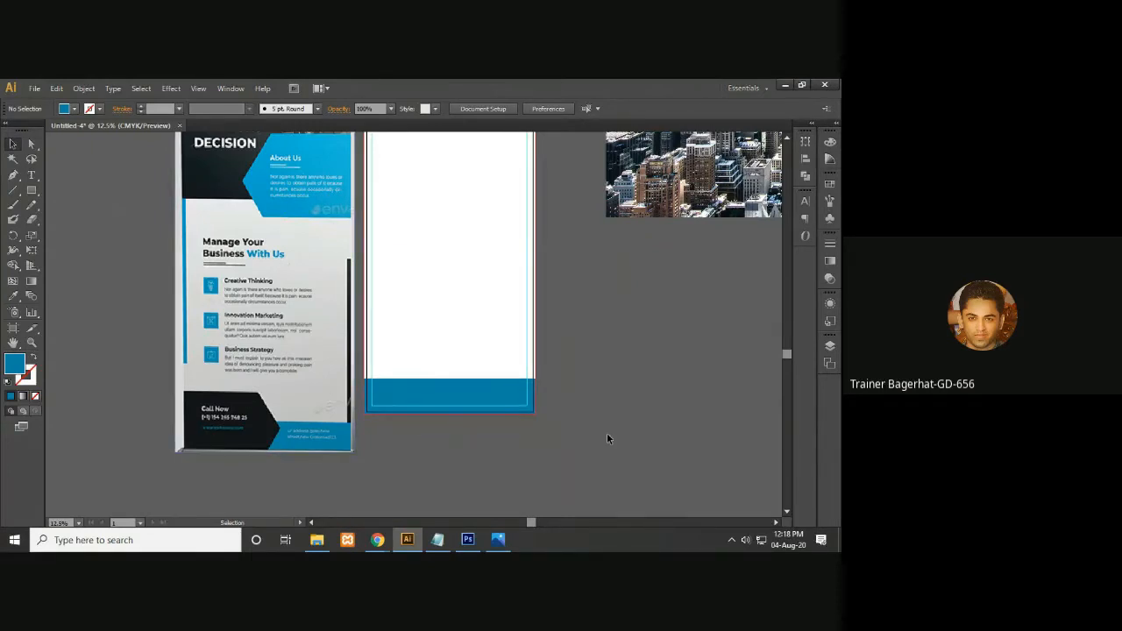
- Duplicate the blue footer bar in place, narrow the copy to about its left third and fill it with the reference footer's black
click(31, 190)
click(13, 144)
click(451, 404)
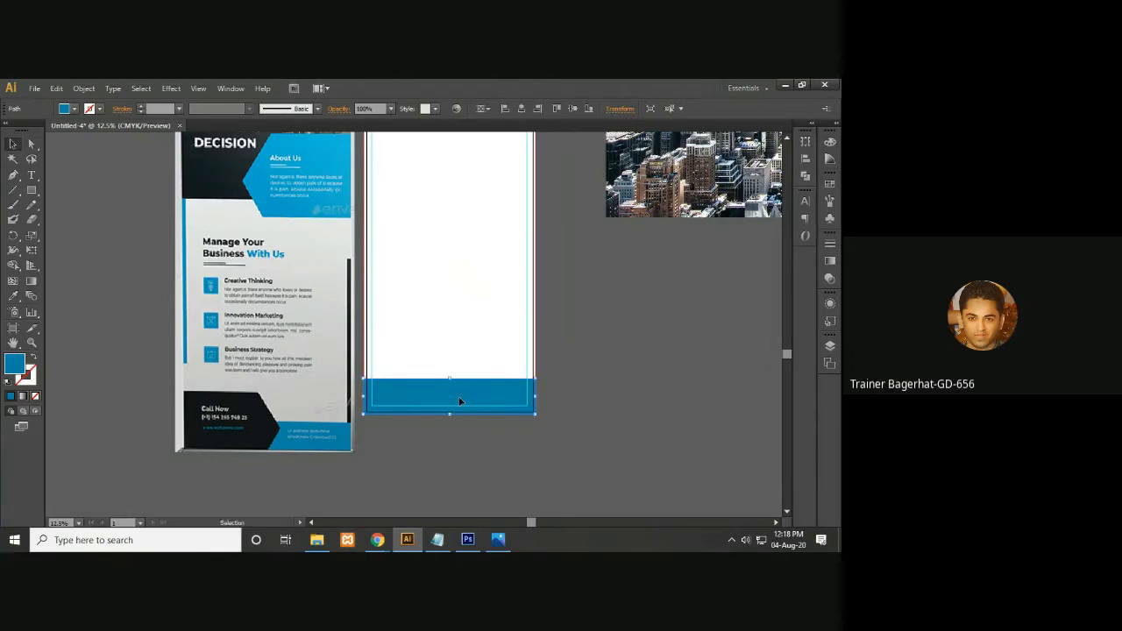
key(a)
key(v)
drag(536, 393, 423, 395)
key(i)
click(249, 403)
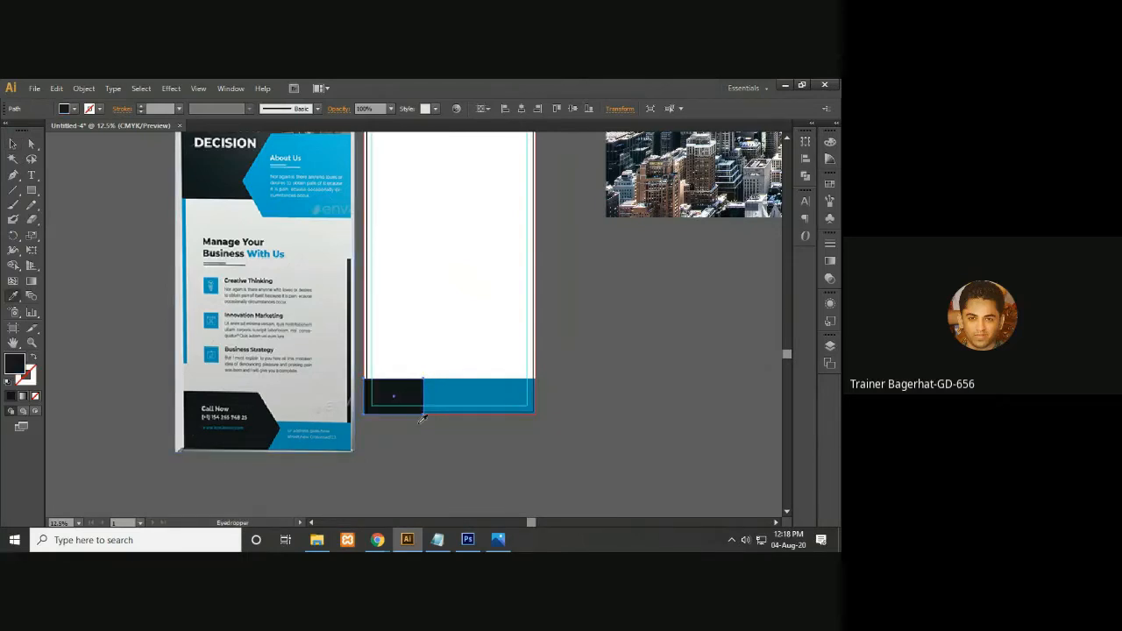
- Extend the black footer block upward above the blue bar and widen it slightly
click(11, 145)
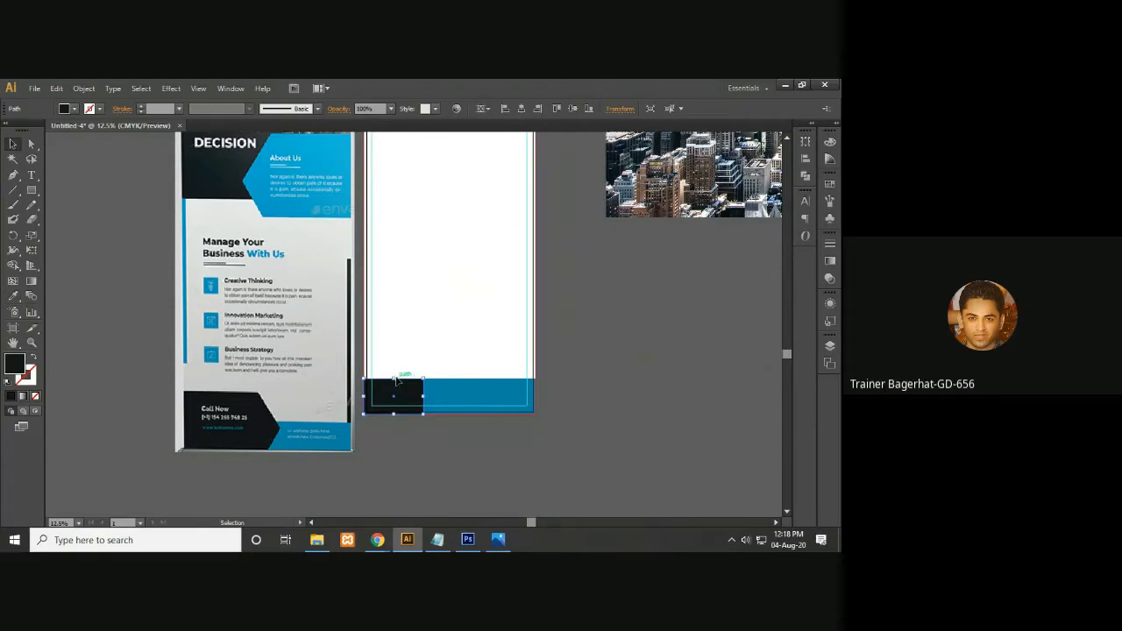
drag(394, 379, 392, 359)
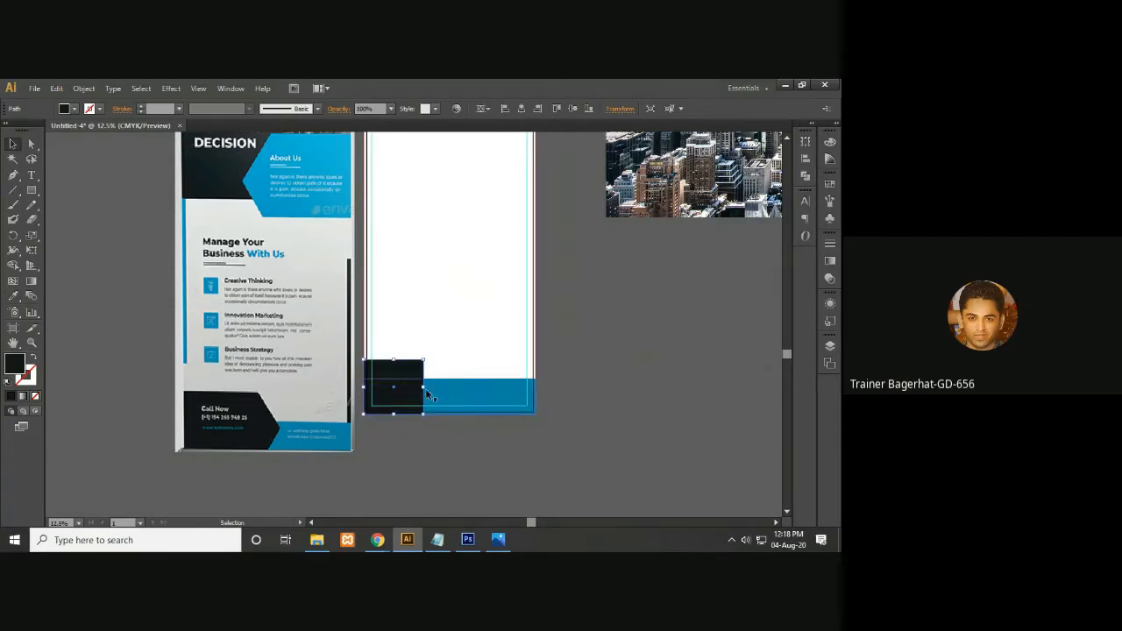
drag(423, 386, 428, 386)
click(575, 397)
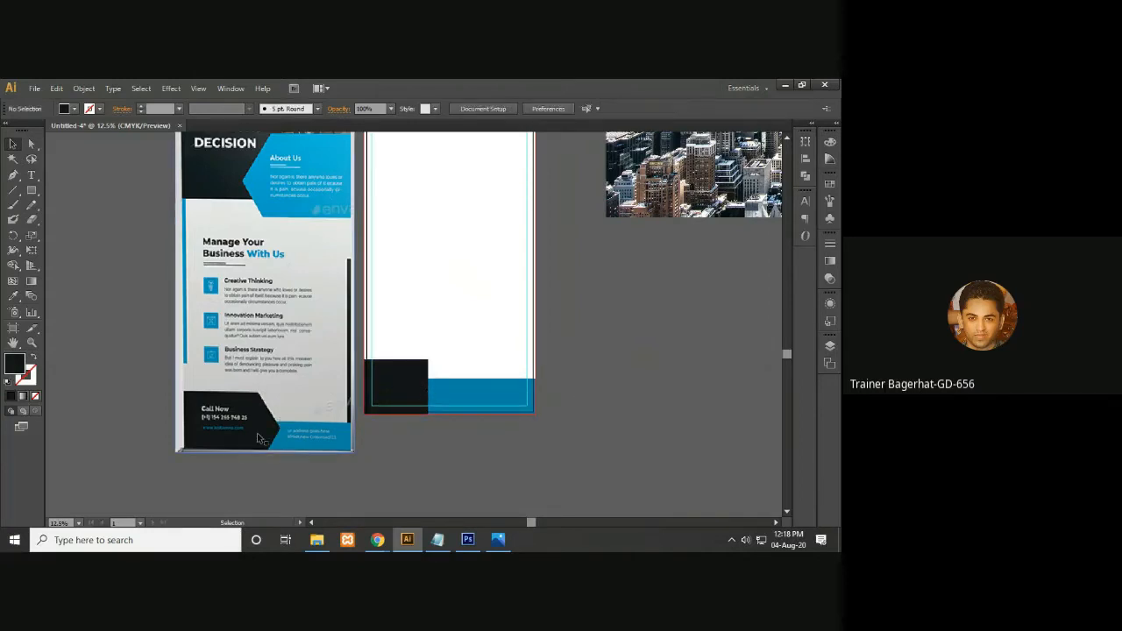
key(a)
key(ctrl+plus)
drag(277, 423, 310, 360)
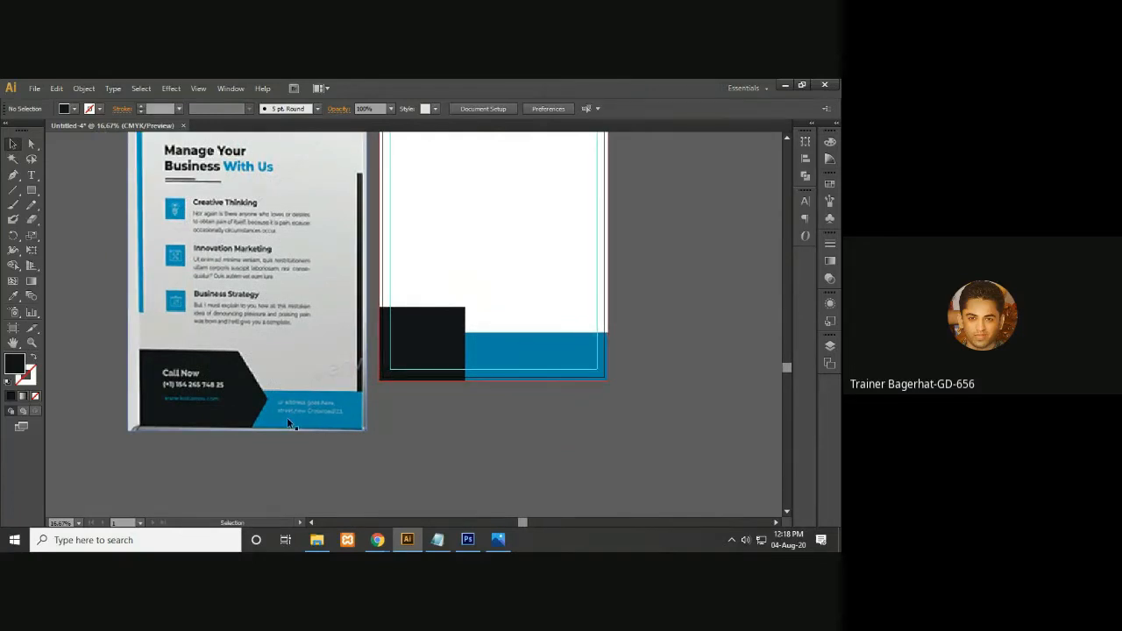
click(13, 177)
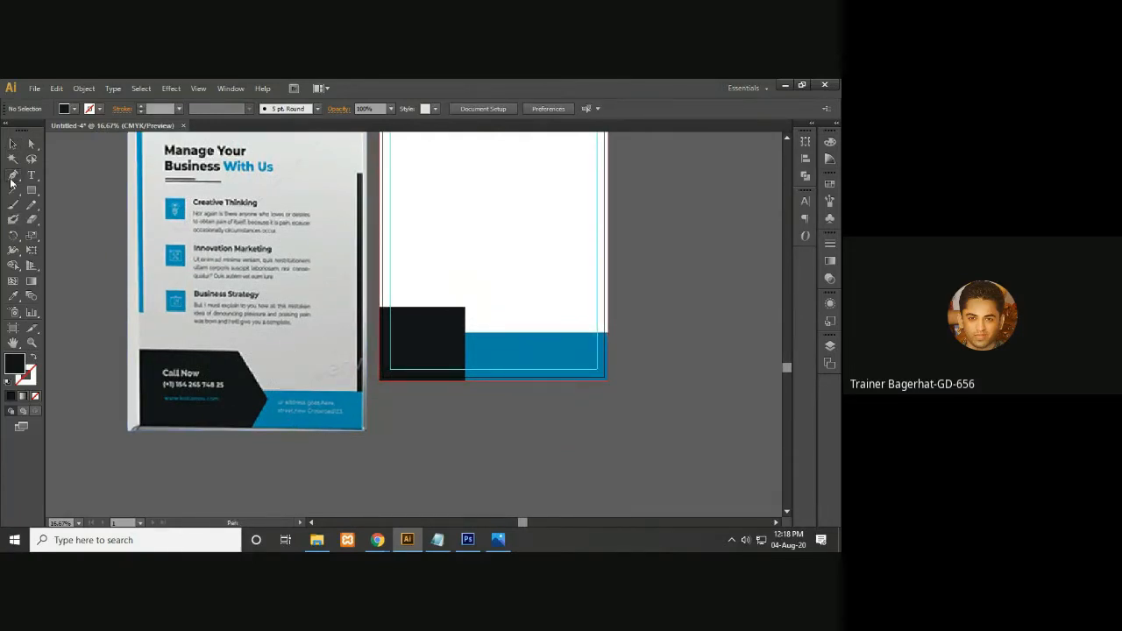
click(11, 179)
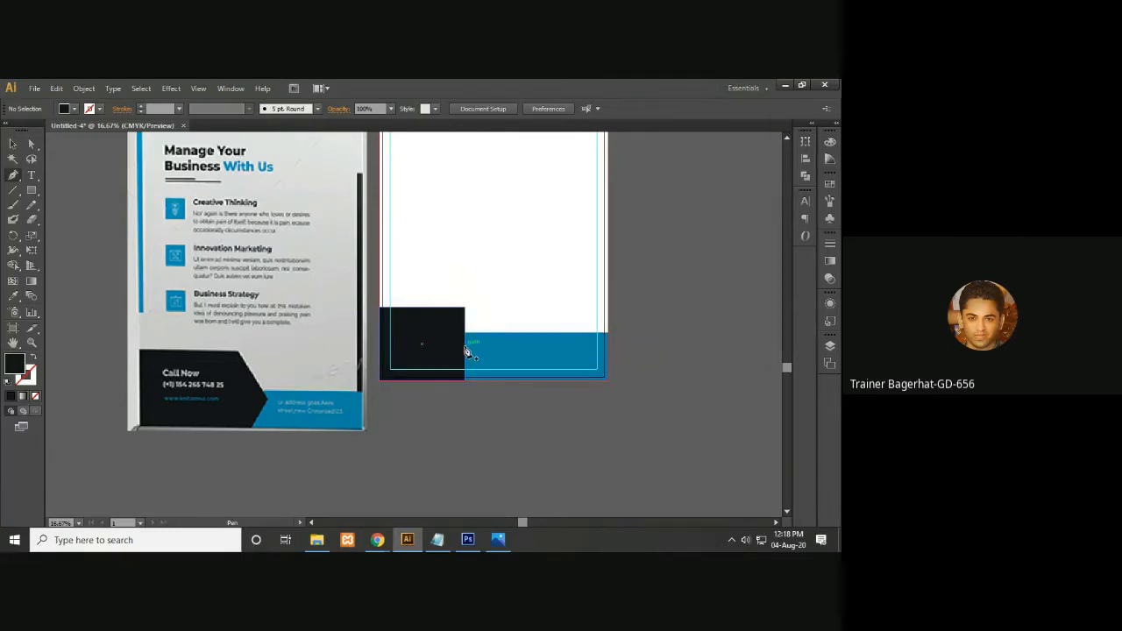
click(465, 351)
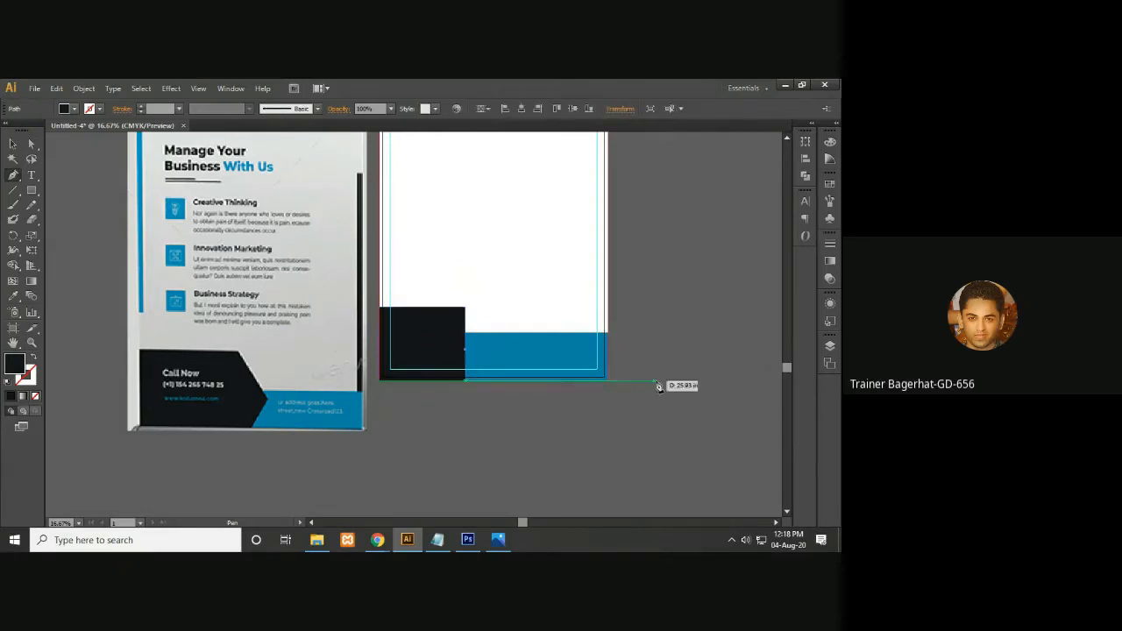
click(31, 143)
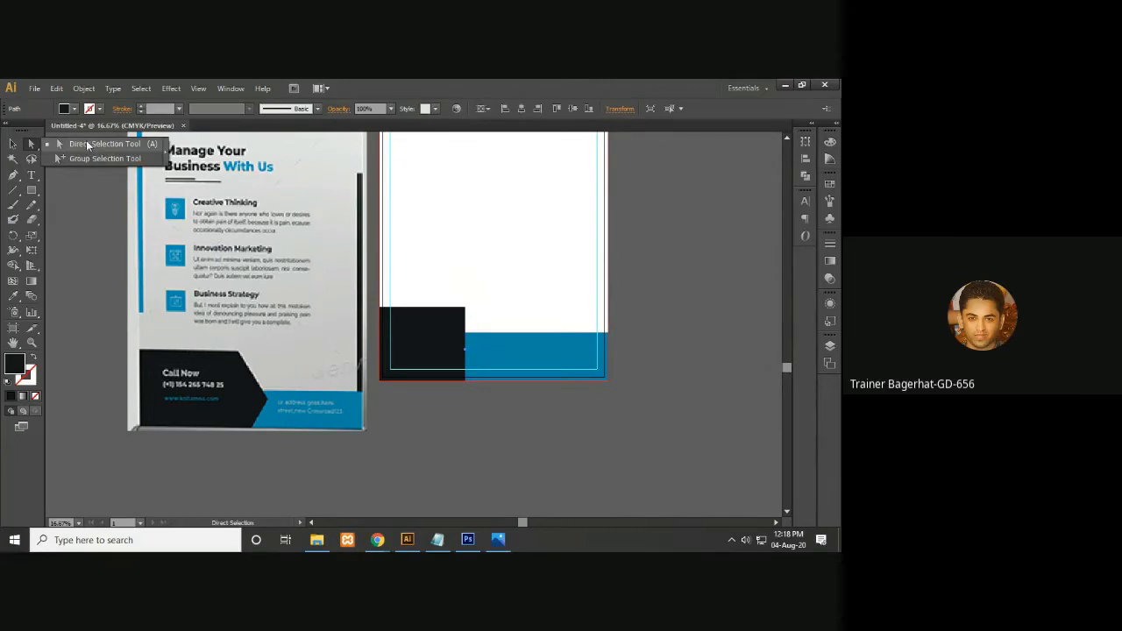
click(452, 335)
click(486, 357)
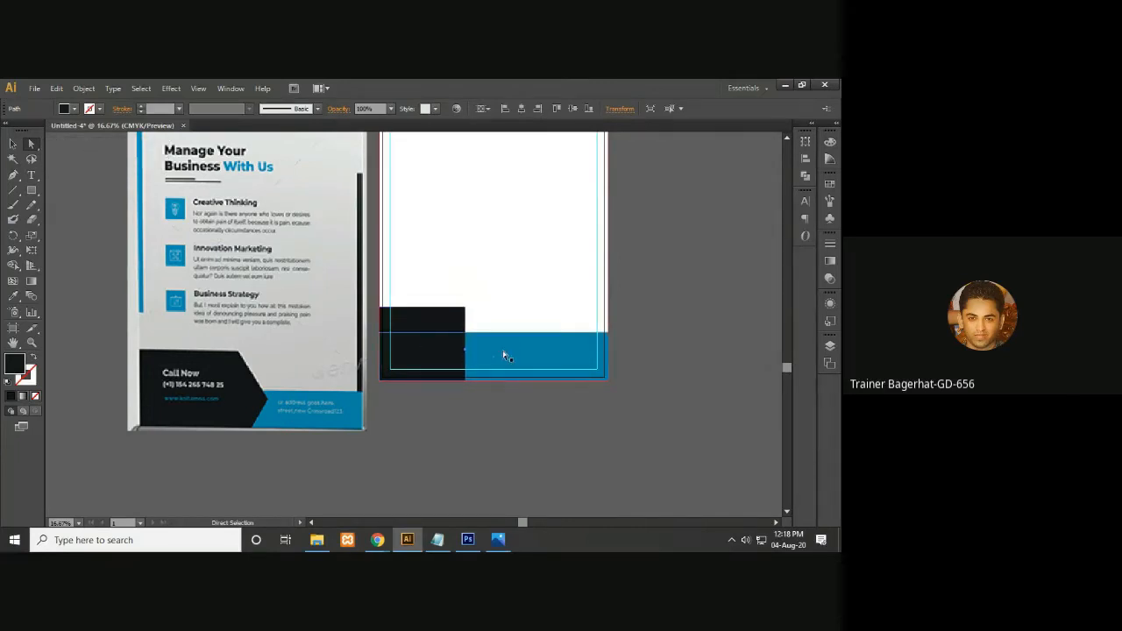
click(717, 396)
- Add an anchor point at the middle of the black footer block's right edge
click(13, 143)
click(405, 339)
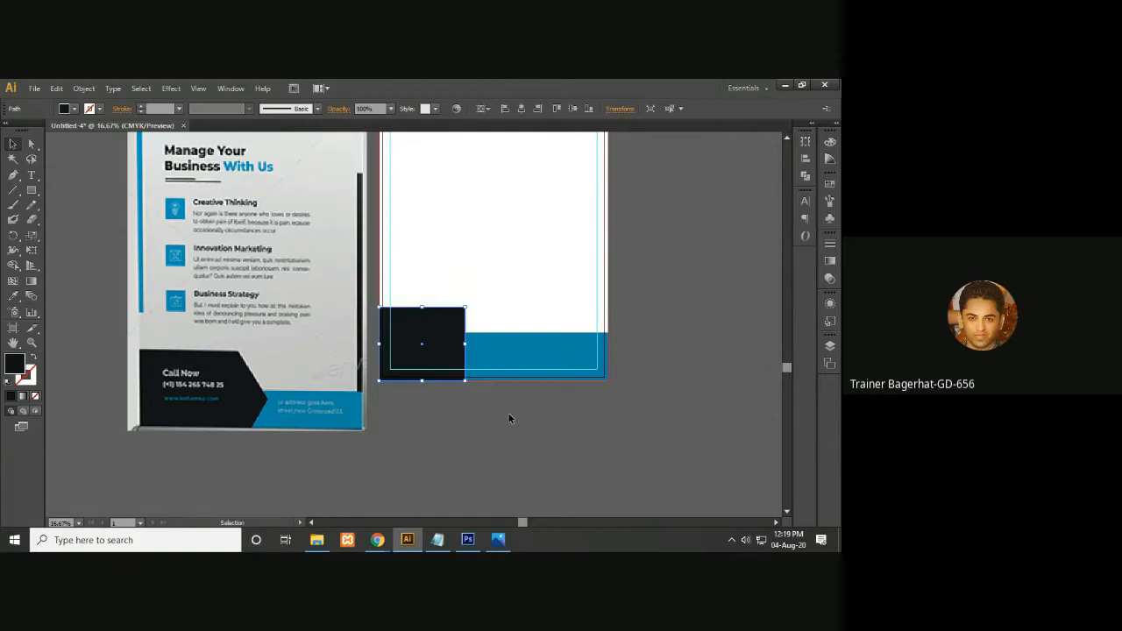
click(12, 176)
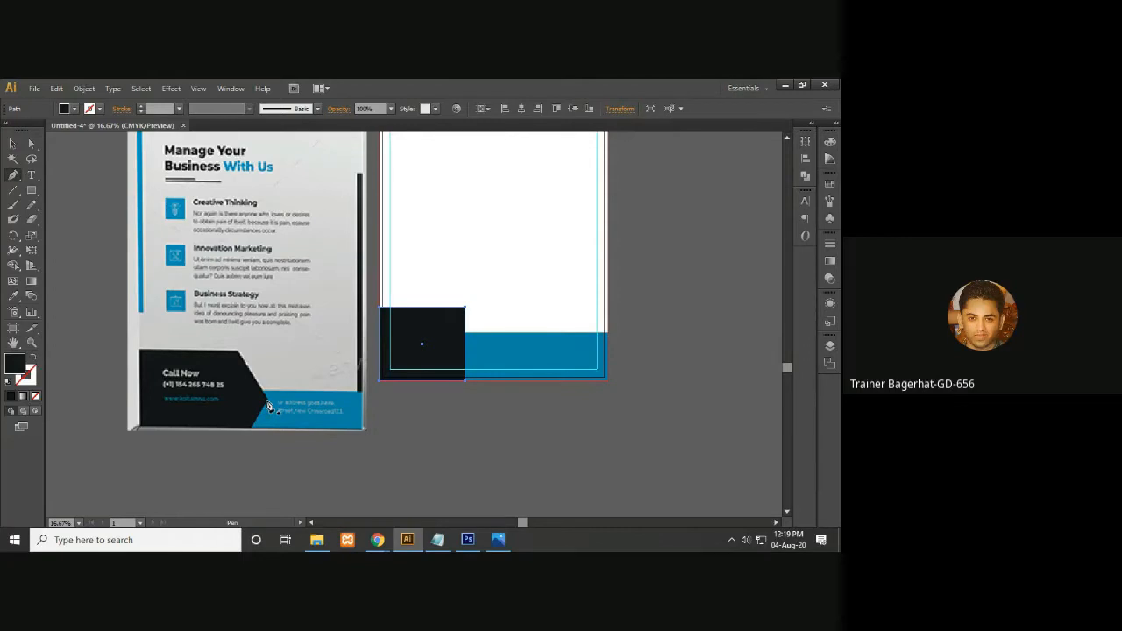
click(465, 344)
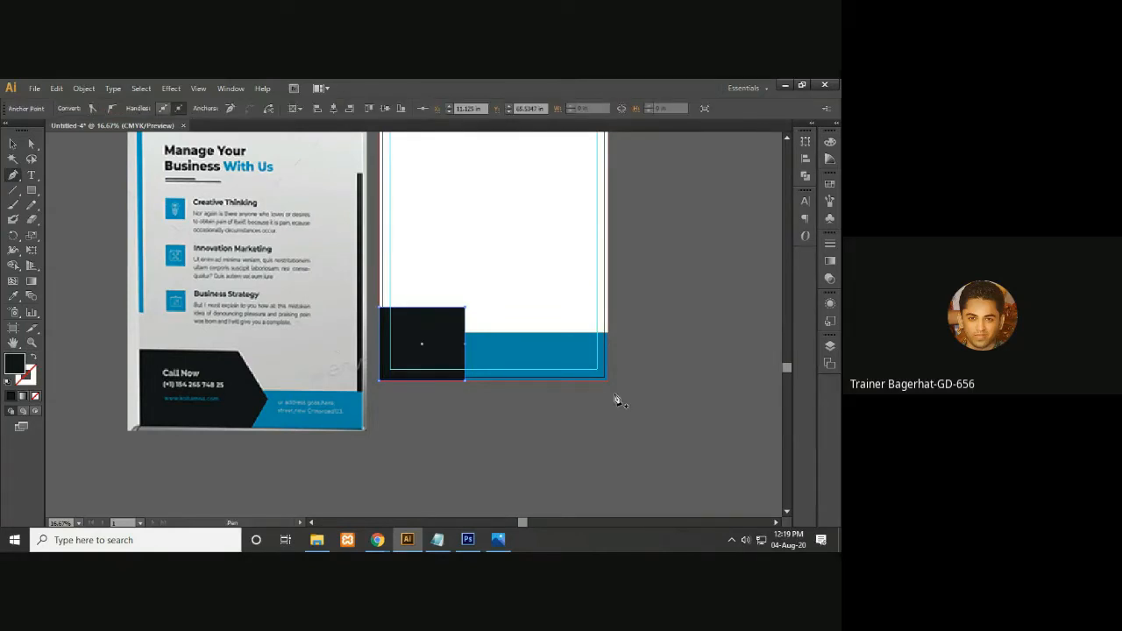
key(ctrl+plus)
key(ctrl+minus)
key(ctrl+plus)
key(ctrl+plus)
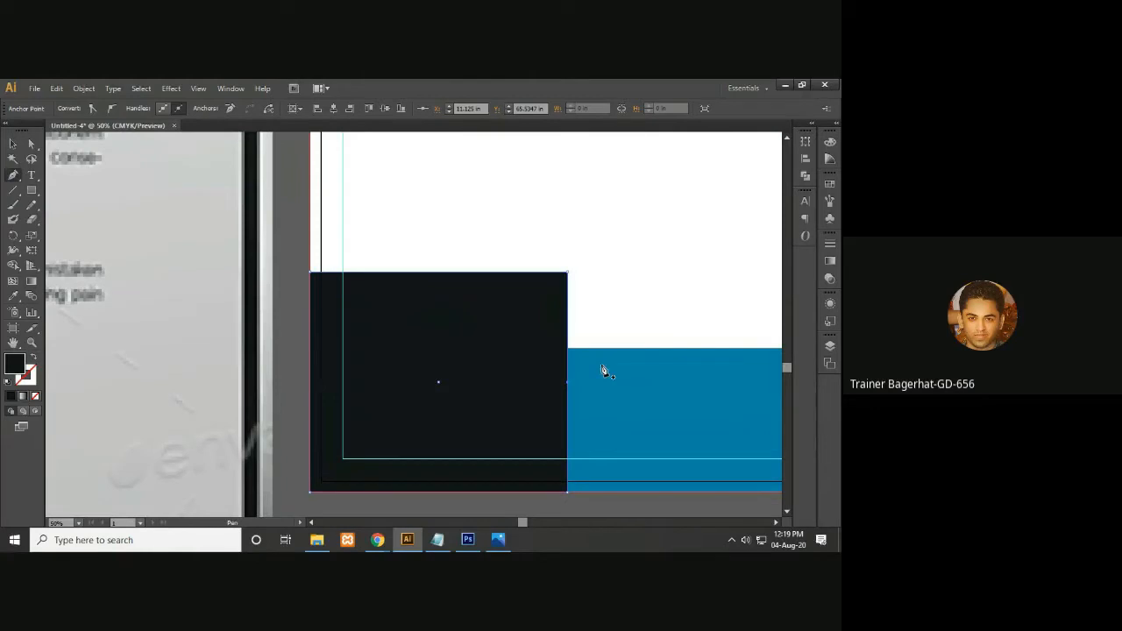
key(ctrl+minus)
key(ctrl+minus)
key(ctrl+minus)
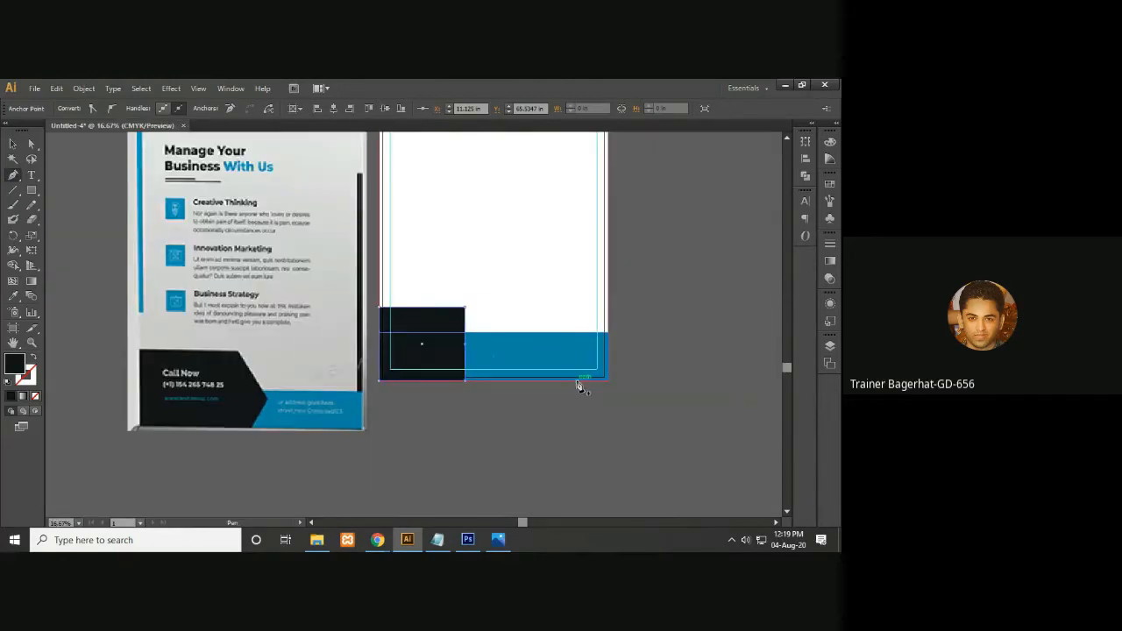
- Nudge the new middle anchor of the black block to the right until the edge forms an arrow point like the reference
click(33, 146)
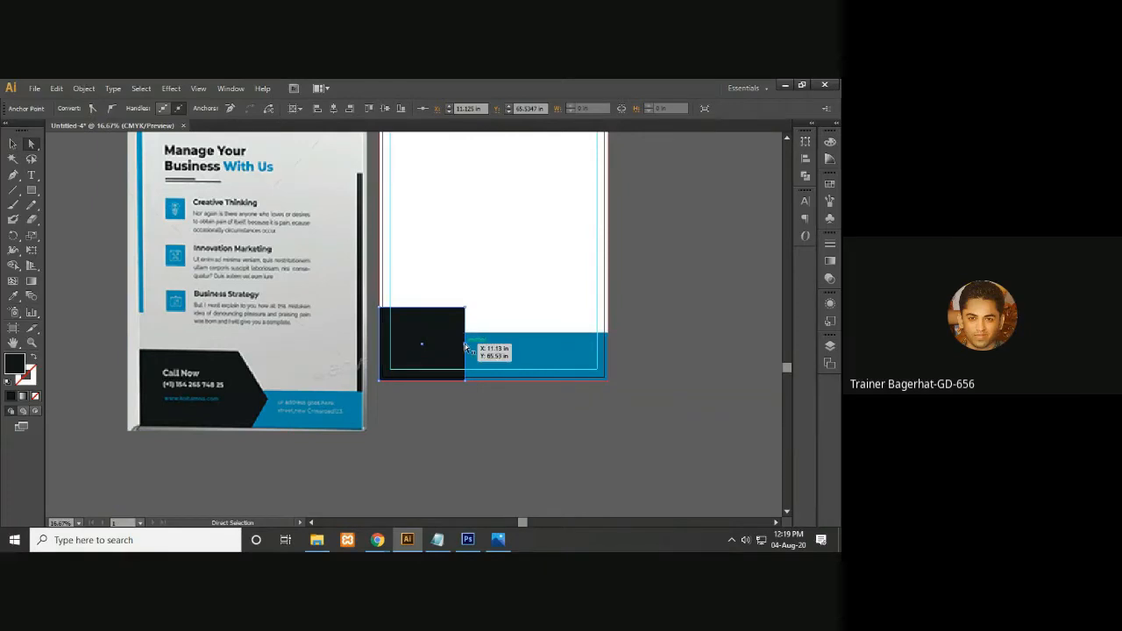
key(Right)
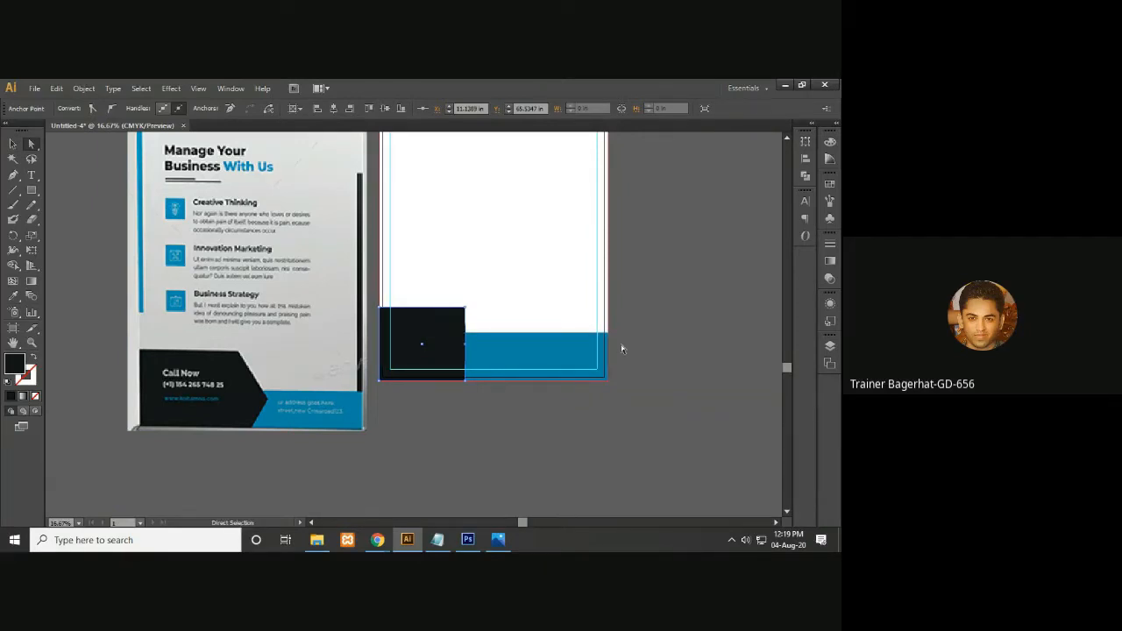
key(Right)
key(Right)
key(Right)
key(Right)
key(Right)
key(Right)
key(Right)
key(Right)
key(Right)
key(Right)
key(Right)
key(Right)
key(Right)
key(Right)
key(Right)
key(Right)
key(Right)
key(Right)
key(Right)
key(Right)
key(Right)
key(Right)
key(Right)
key(Right)
key(Right)
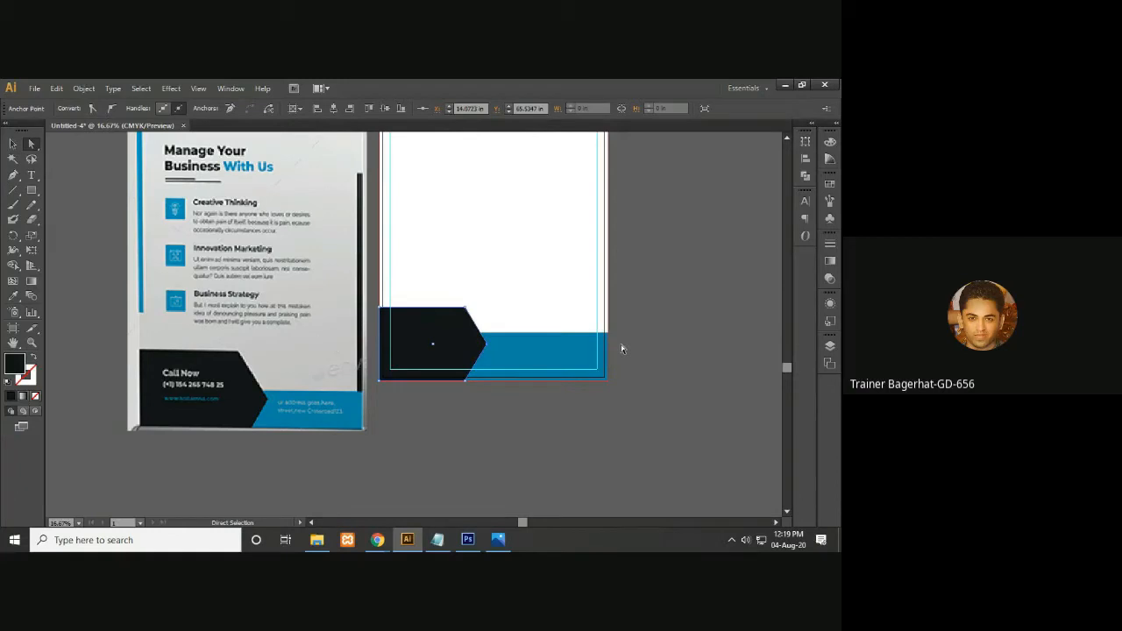
key(Right)
key(Right)
key(Right)
key(Right)
key(shift+Right)
- Shift the black block's upper right corner left to about X 8.8 in so its upper slant matches the reference footer
click(467, 309)
key(Left)
key(Left)
key(Left)
key(Left)
key(Left)
key(Left)
key(Left)
key(Left)
key(Left)
key(Left)
key(Left)
key(Left)
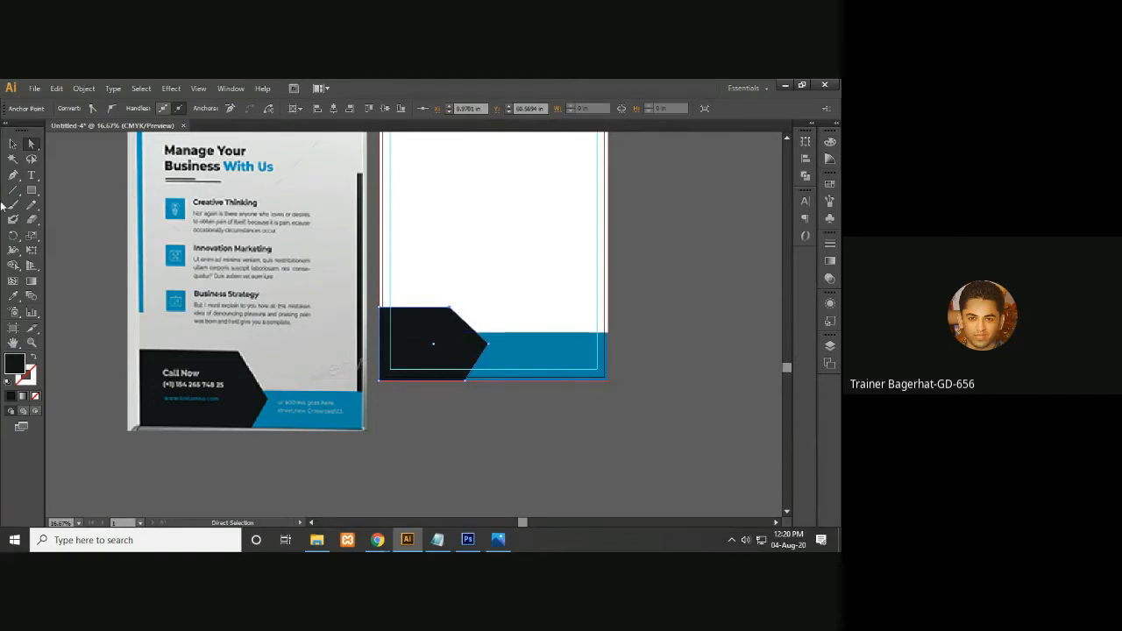
click(13, 143)
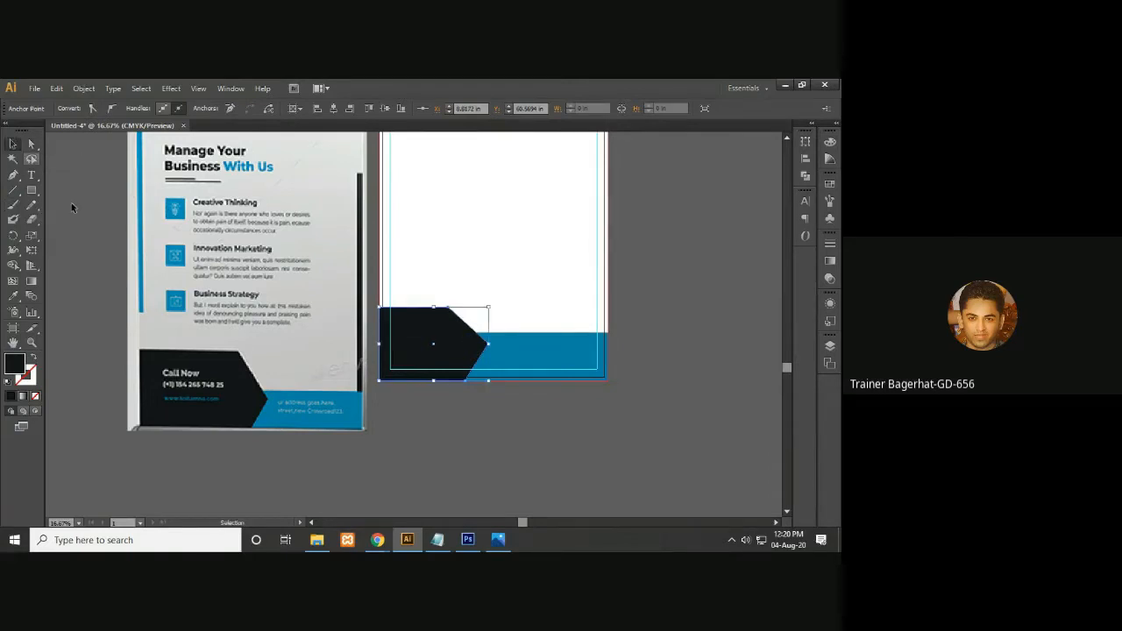
click(710, 382)
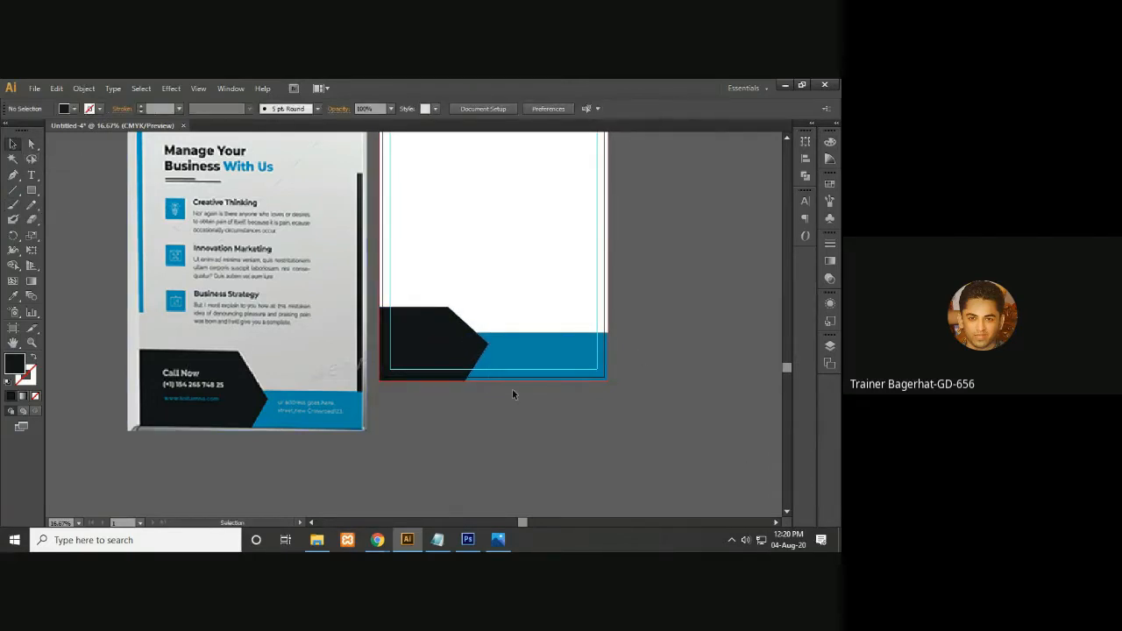
drag(671, 383, 659, 448)
drag(632, 345, 691, 333)
drag(659, 337, 663, 404)
drag(652, 364, 649, 405)
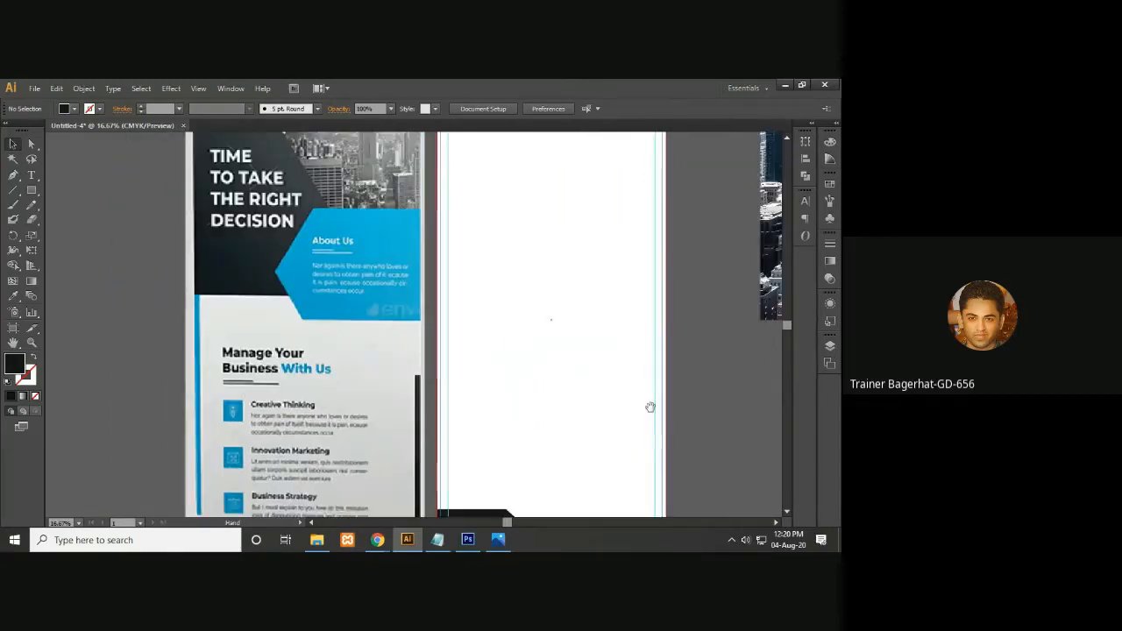
key(ctrl+minus)
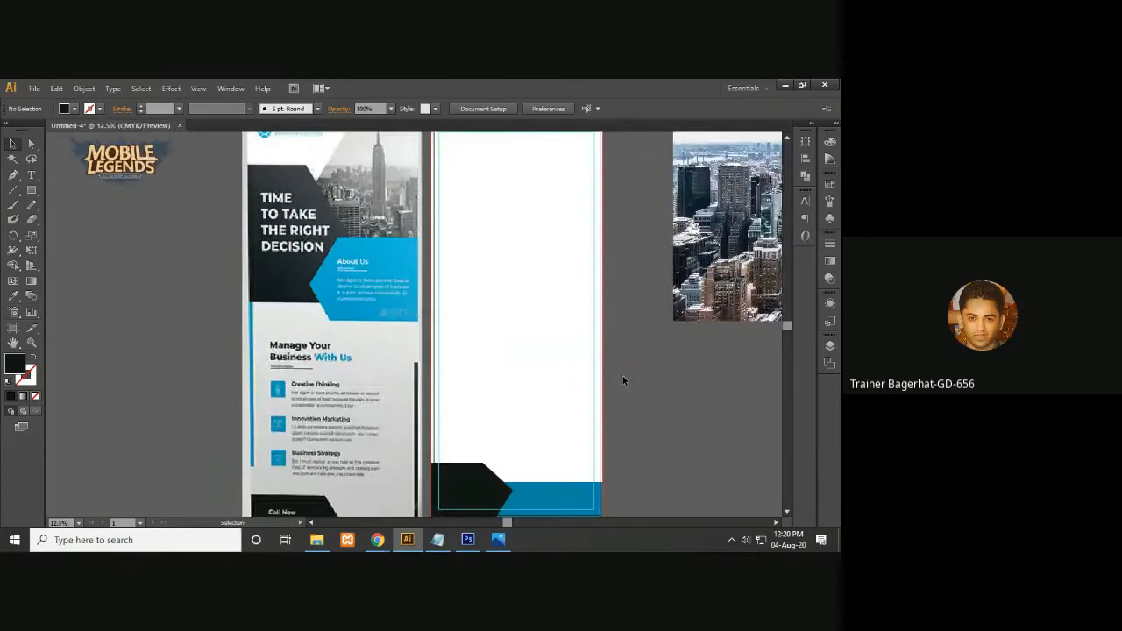
- Draw a black rectangle about 17 x 21.7 in from the artboard's upper left bleed corner, for the reference's header shape
drag(603, 375, 541, 354)
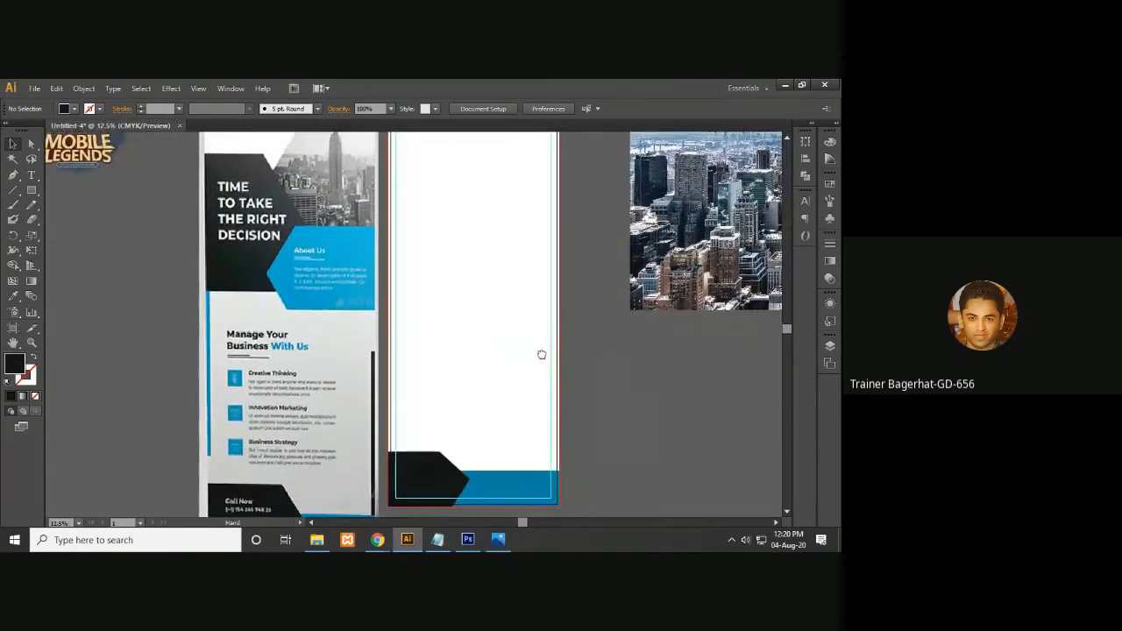
mouse_move(419, 294)
mouse_down()
mouse_move(430, 380)
mouse_move(433, 278)
mouse_up()
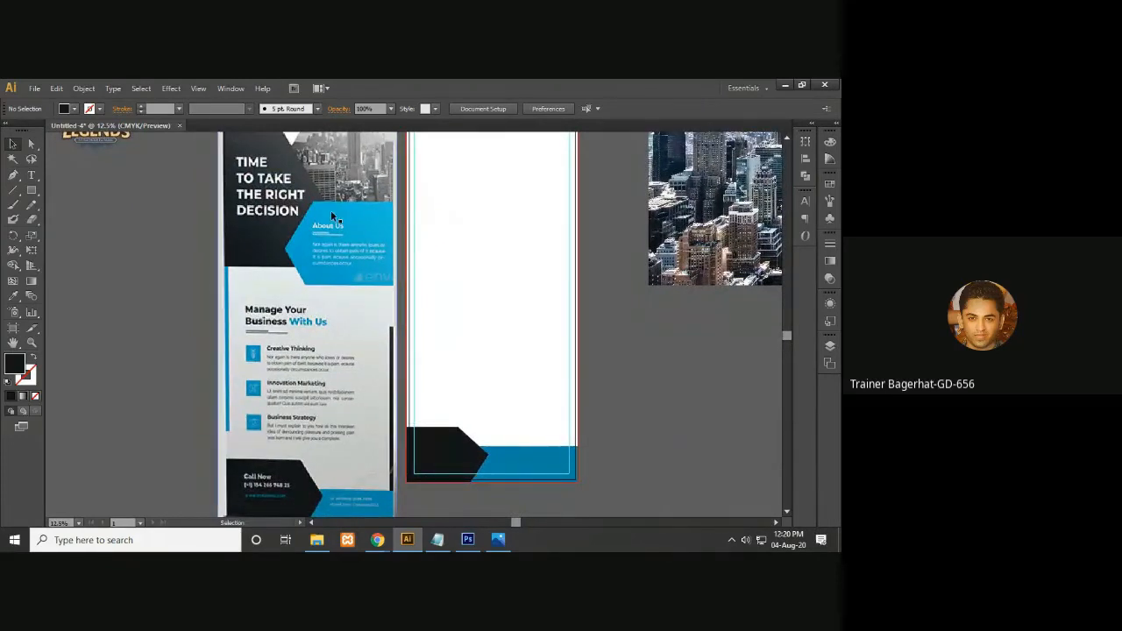
click(448, 462)
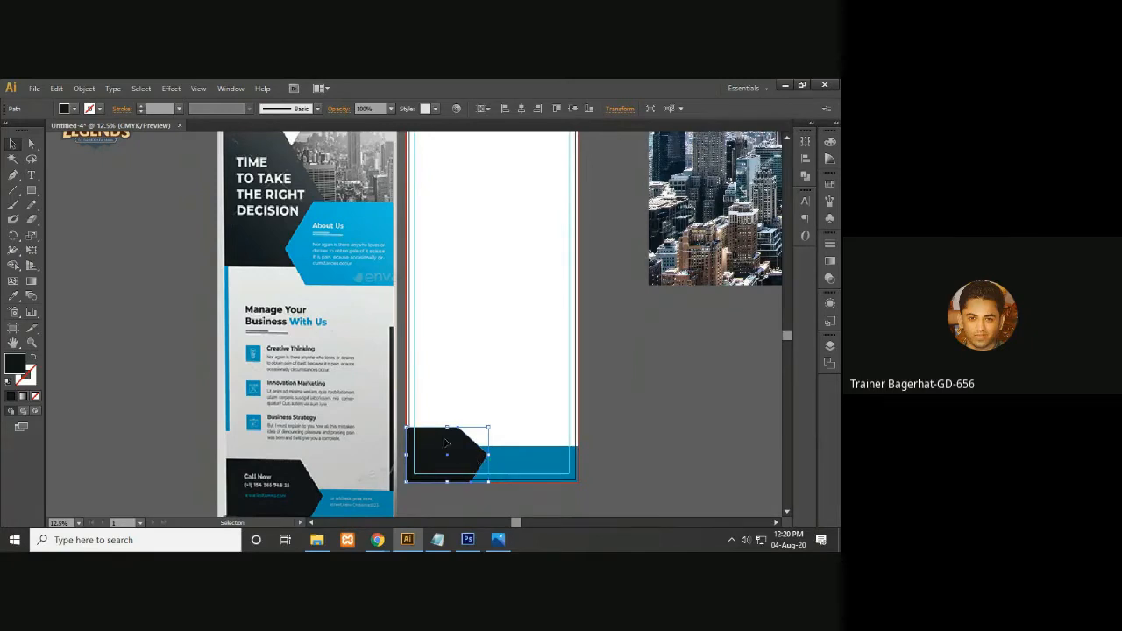
key(space)
drag(574, 328, 573, 353)
drag(553, 395, 555, 444)
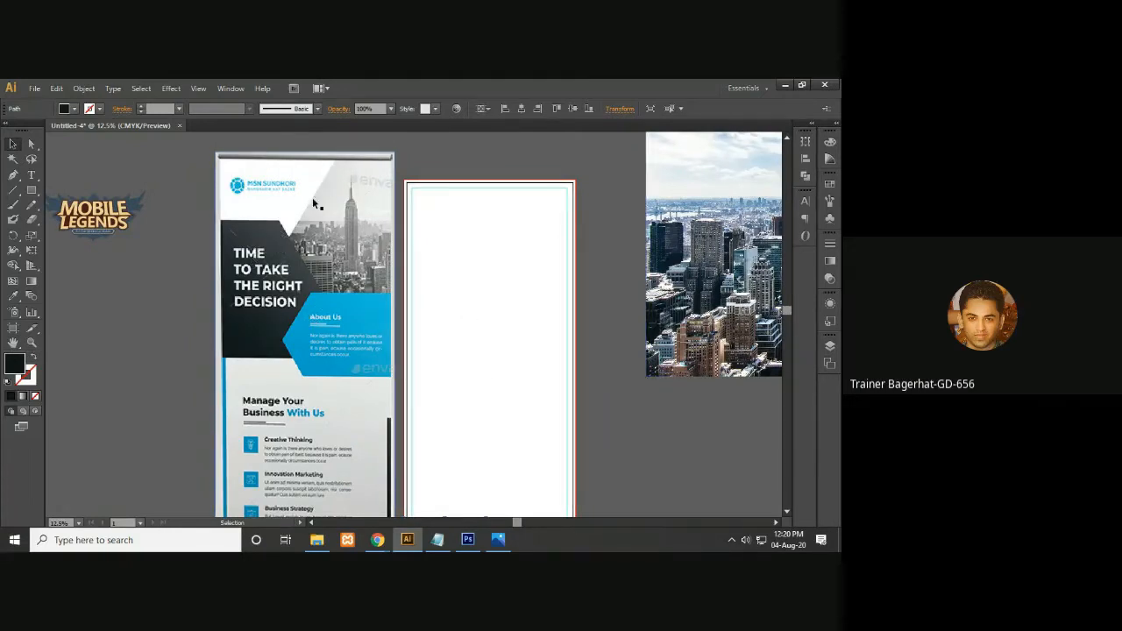
click(263, 201)
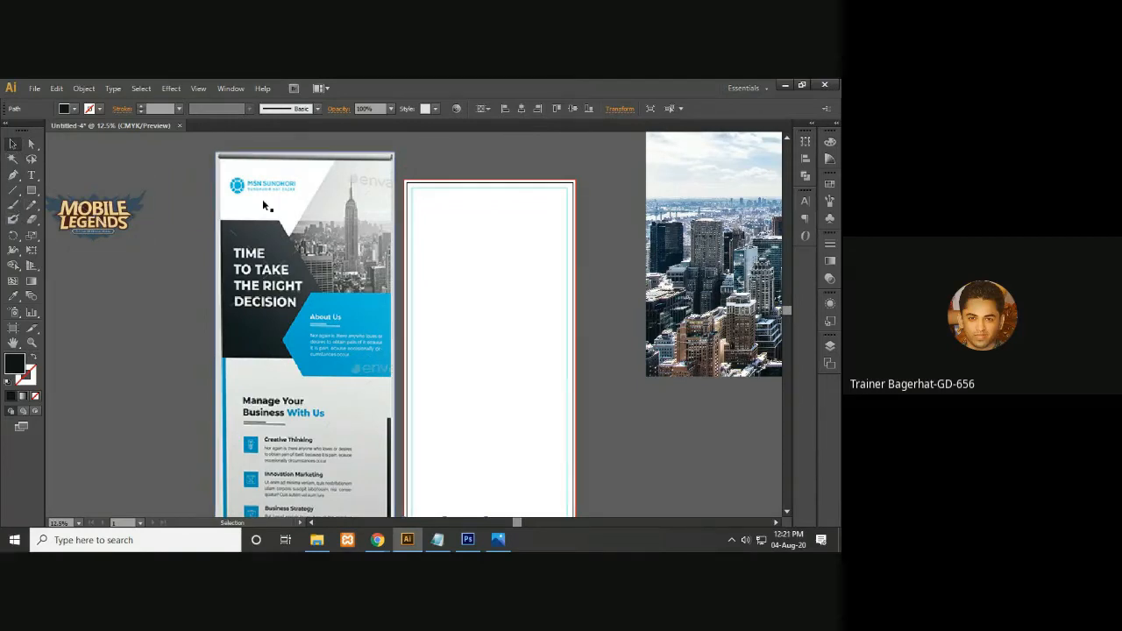
click(32, 190)
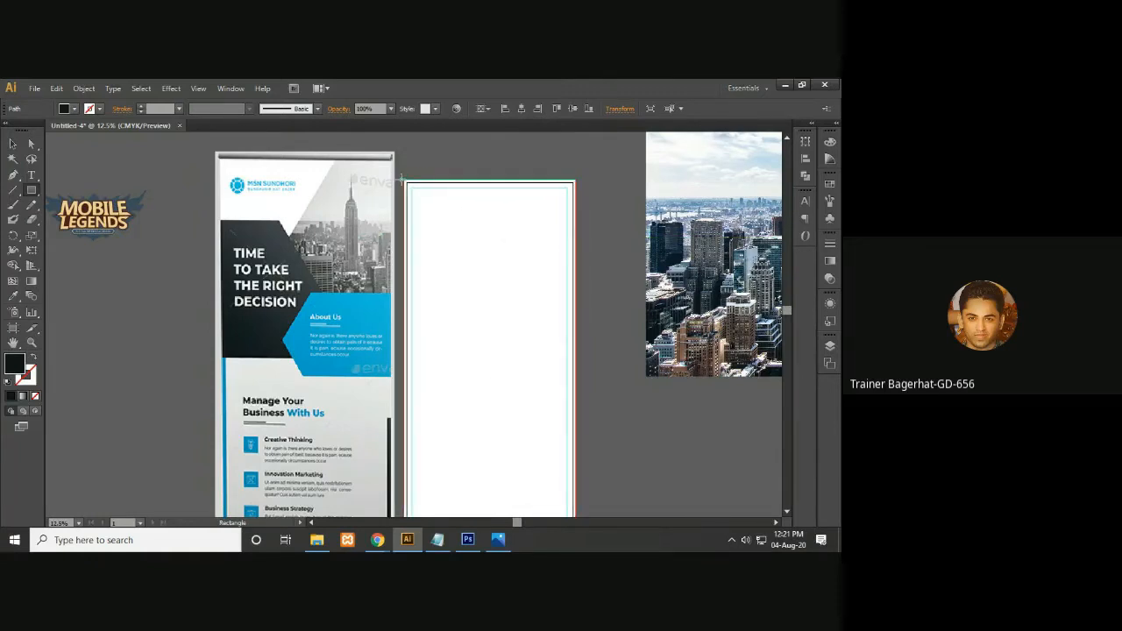
drag(404, 180, 490, 283)
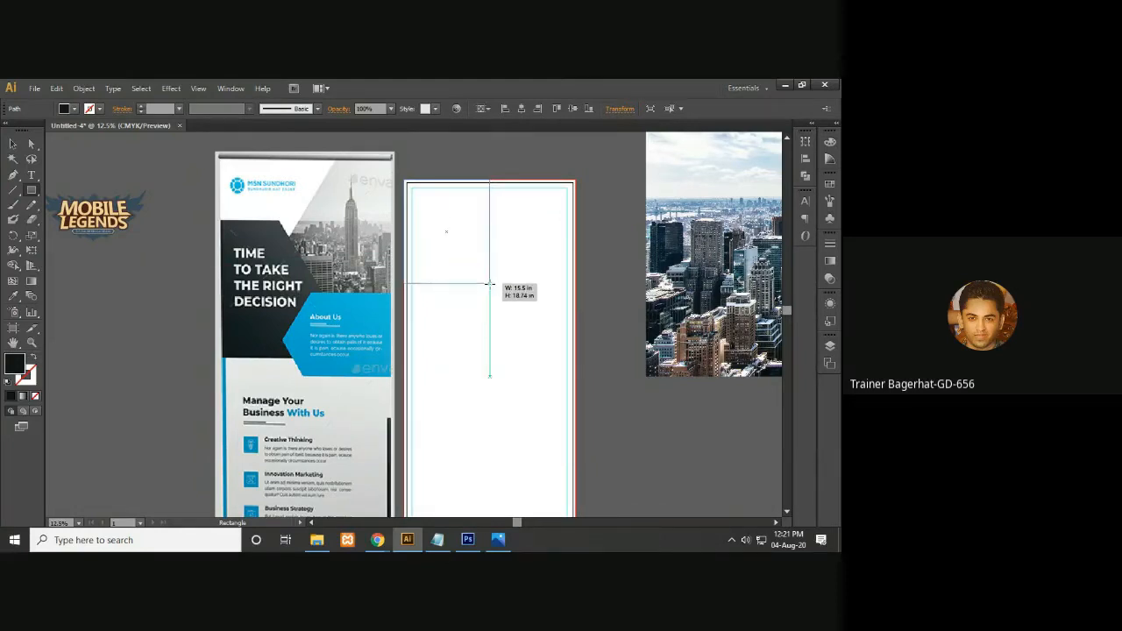
drag(490, 283, 499, 301)
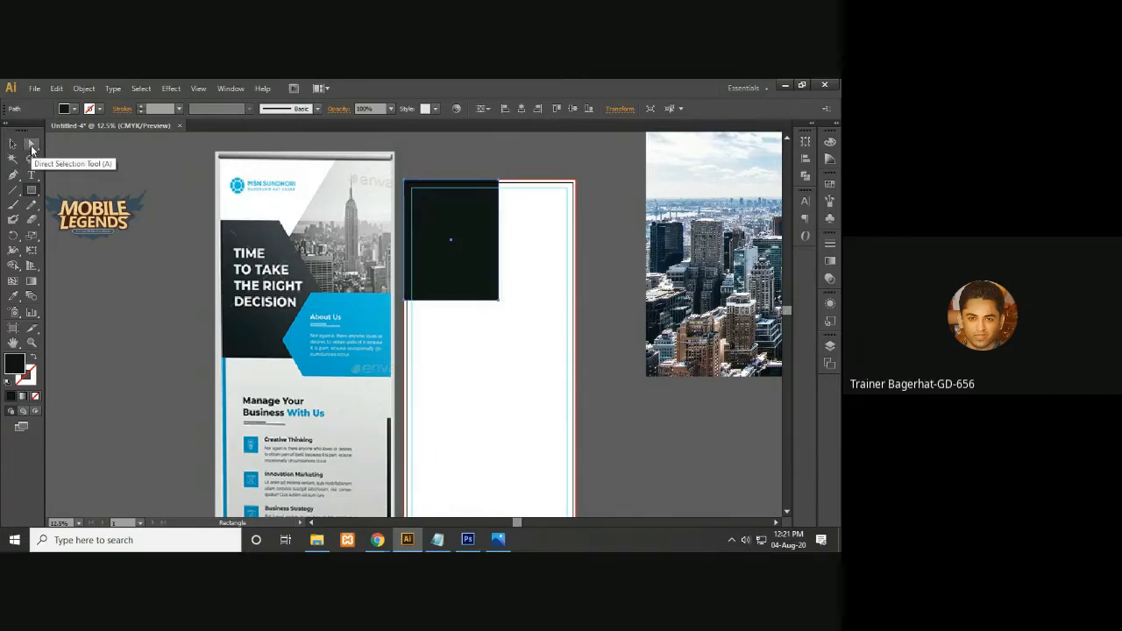
- Delete the new rectangle's lower right anchor point to turn it into a triangle
click(32, 149)
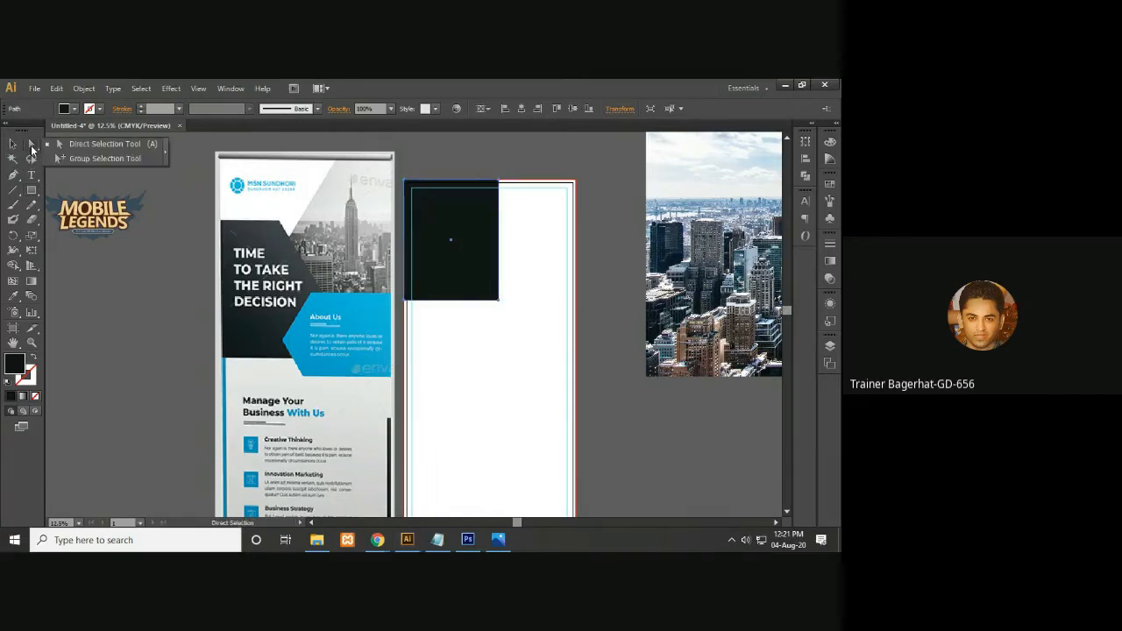
click(500, 302)
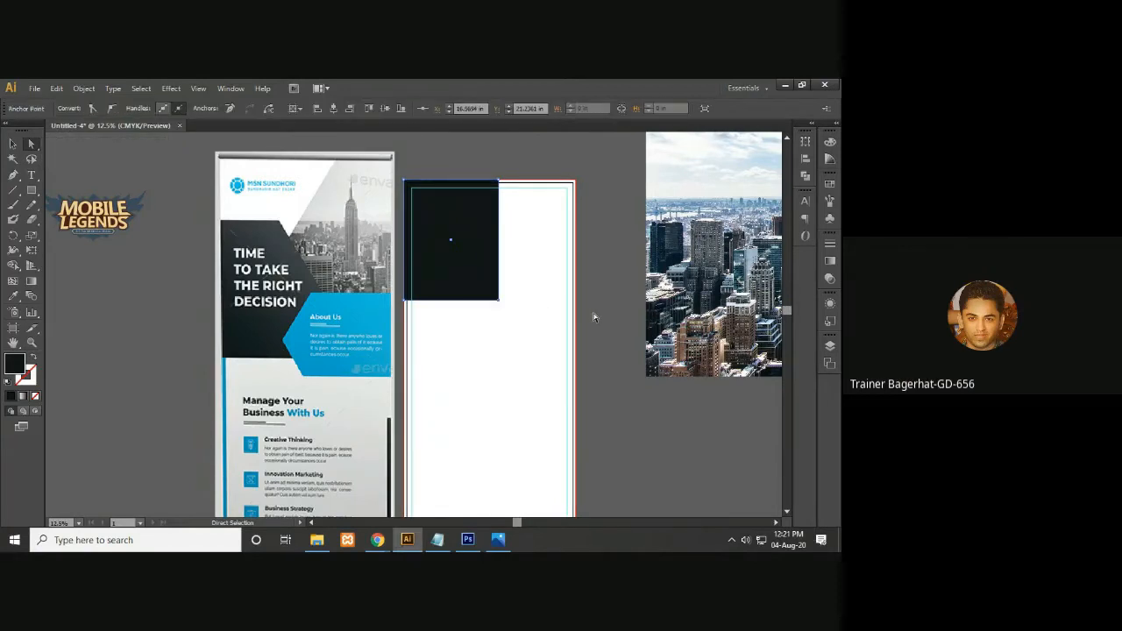
key(Delete)
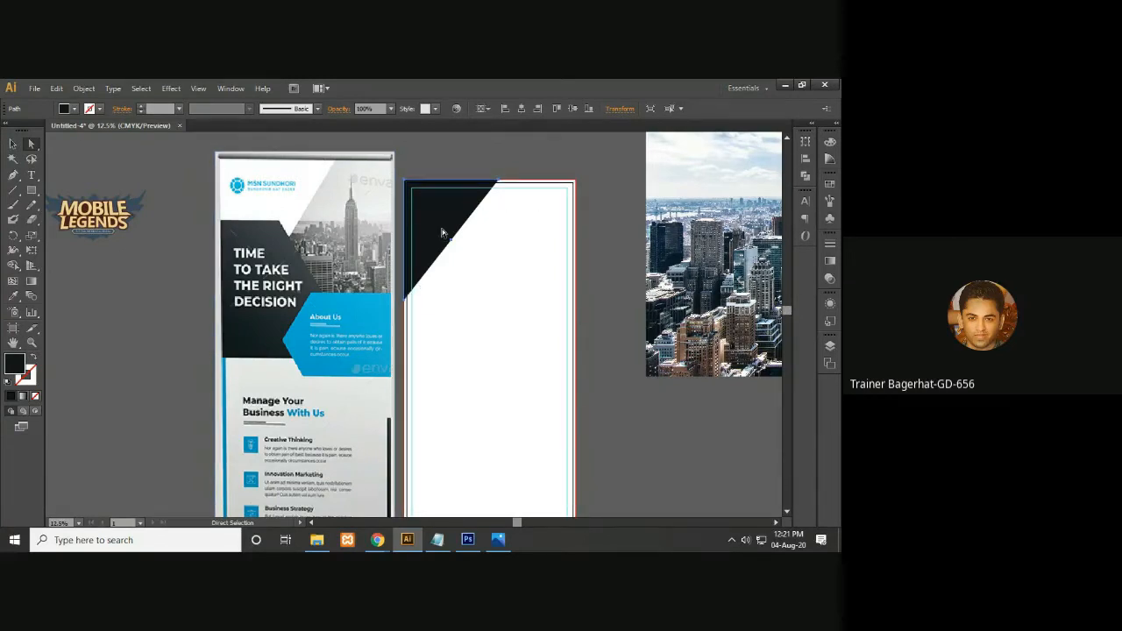
- Move the triangle's lower corner straight down along the artboard edge to about Y 26.8 in
key(ctrl+=)
drag(464, 235, 461, 308)
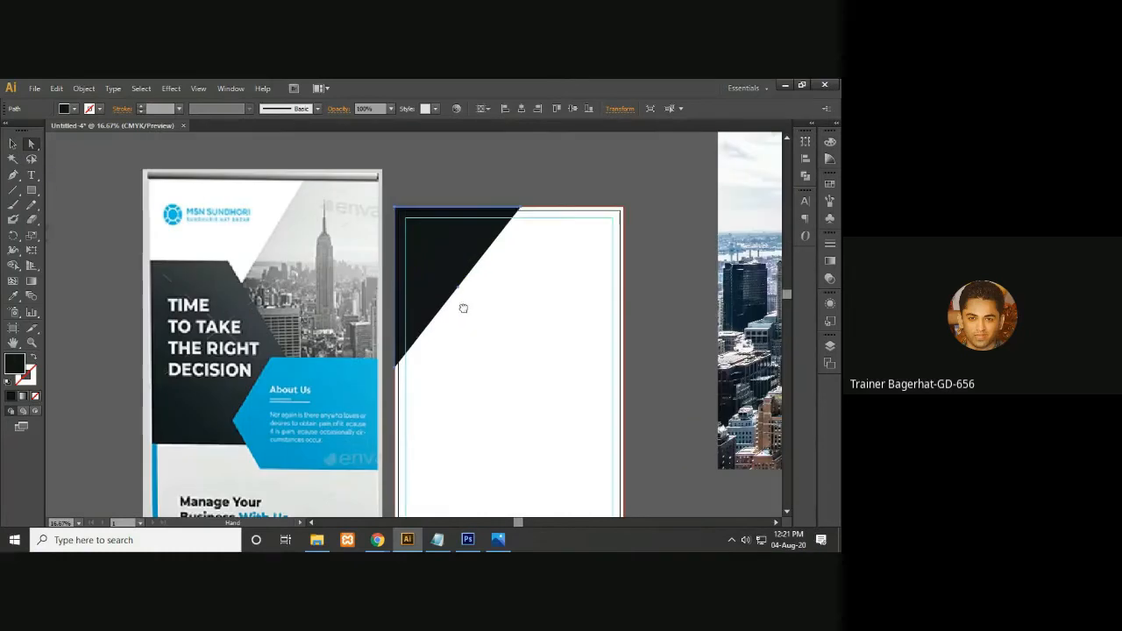
click(396, 369)
key(Down)
key(Down)
key(Down)
key(Down)
key(Down)
key(Down)
key(Down)
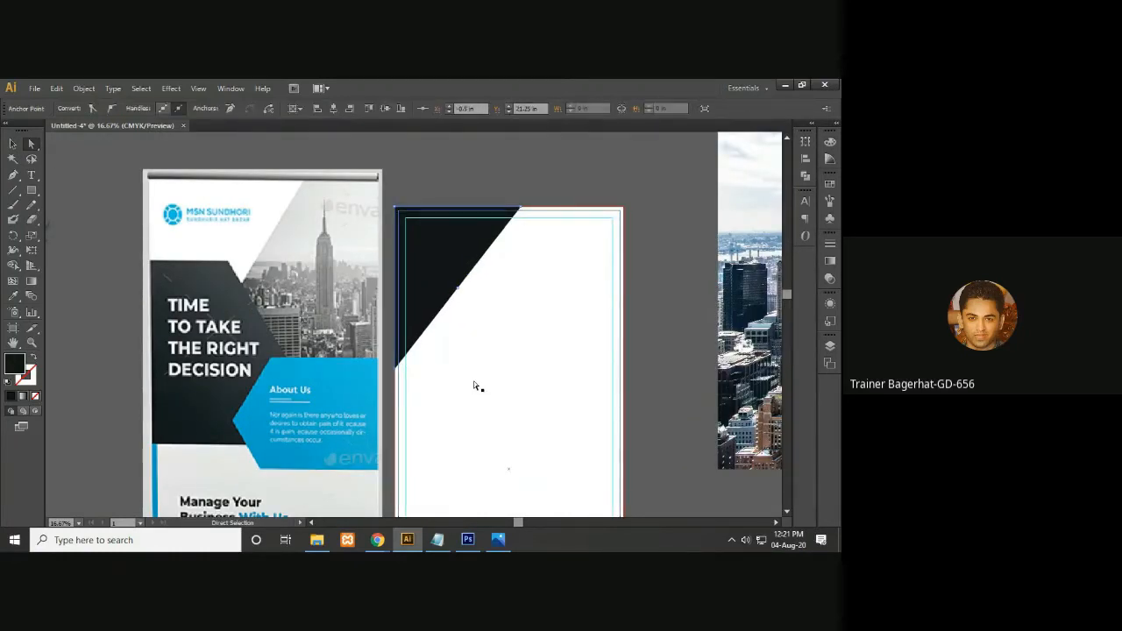
key(Down)
key(Down)
key(Down)
key(Down)
key(Down)
key(Down)
key(Down)
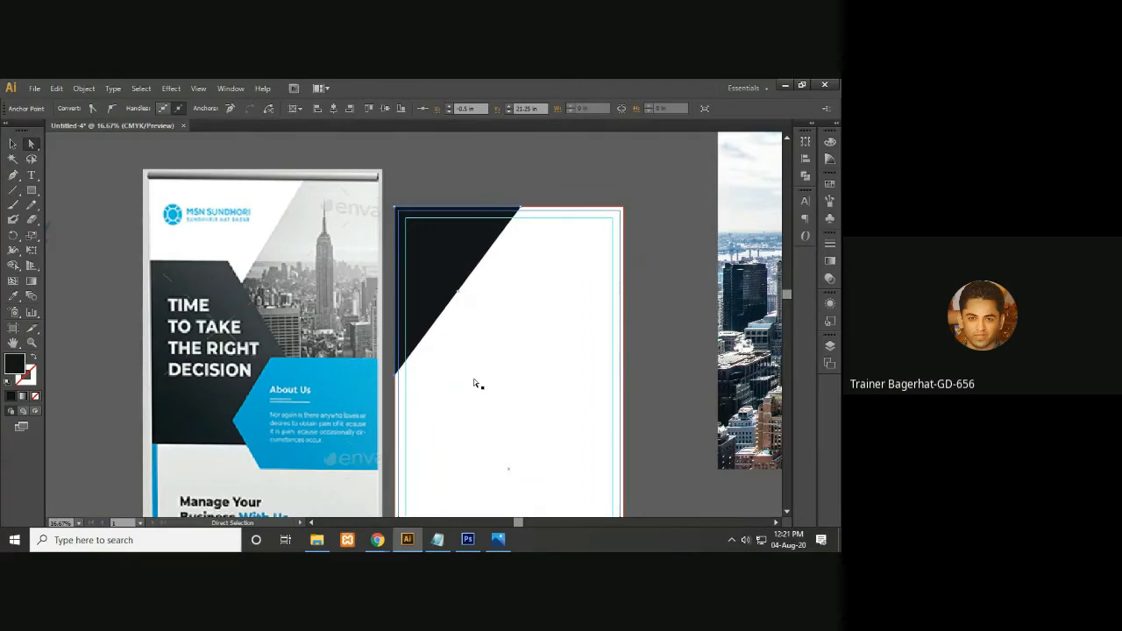
key(Down)
key(Down)
key(Down)
key(Down)
key(Down)
key(Down)
key(Down)
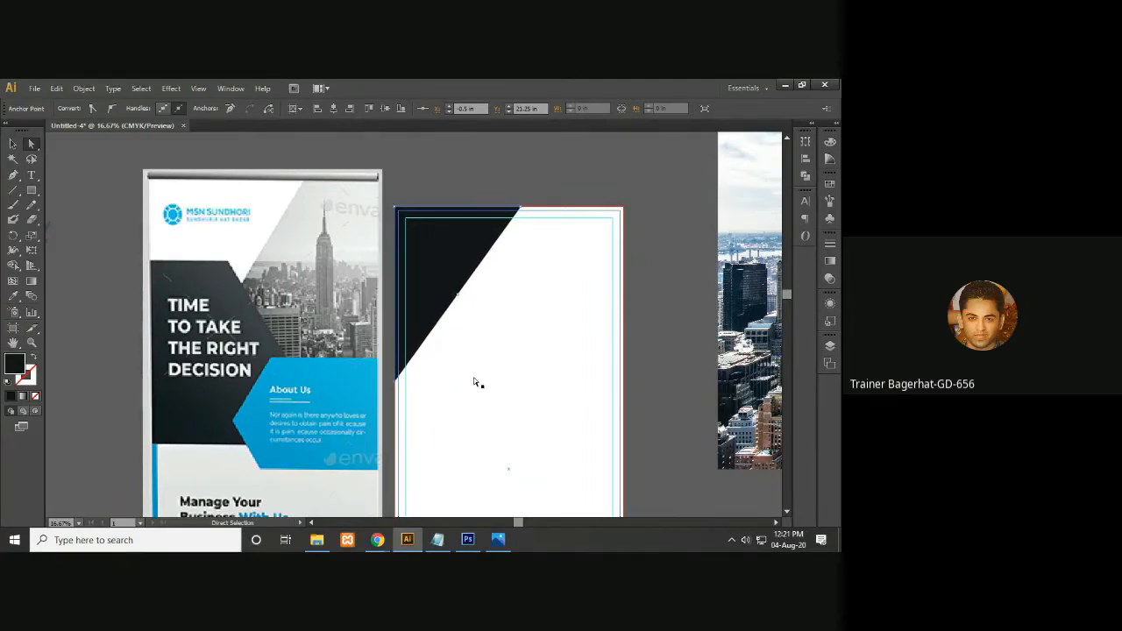
key(Down)
key(Down)
key(Down)
key(Down)
key(Down)
key(Down)
key(Down)
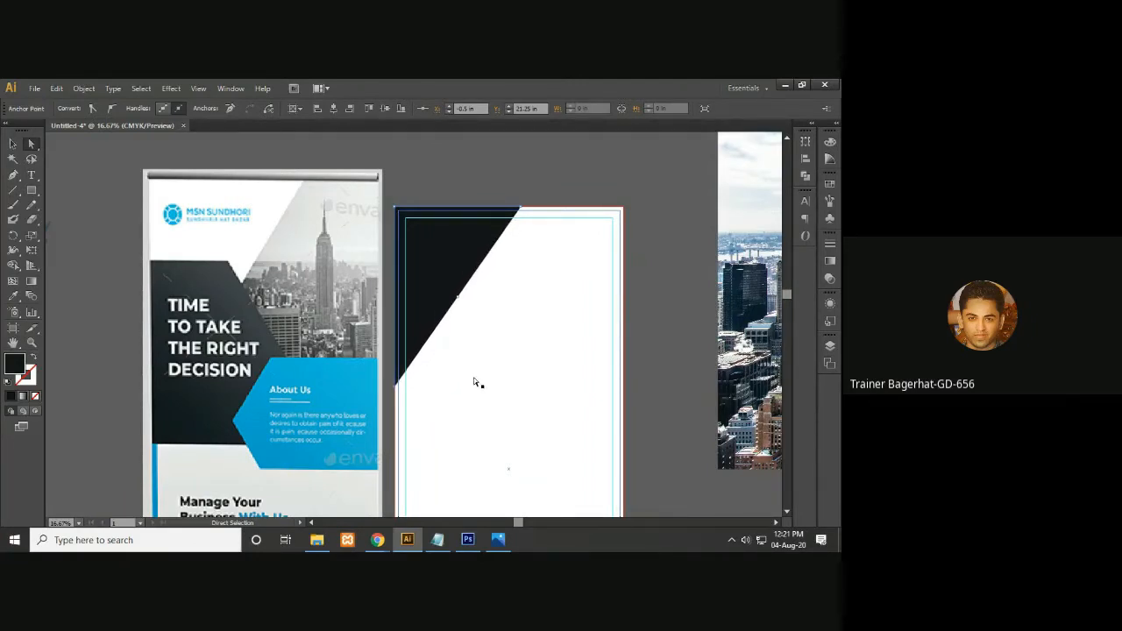
key(Down)
key(Down)
key(Down)
key(Down)
key(Down)
key(Down)
key(Down)
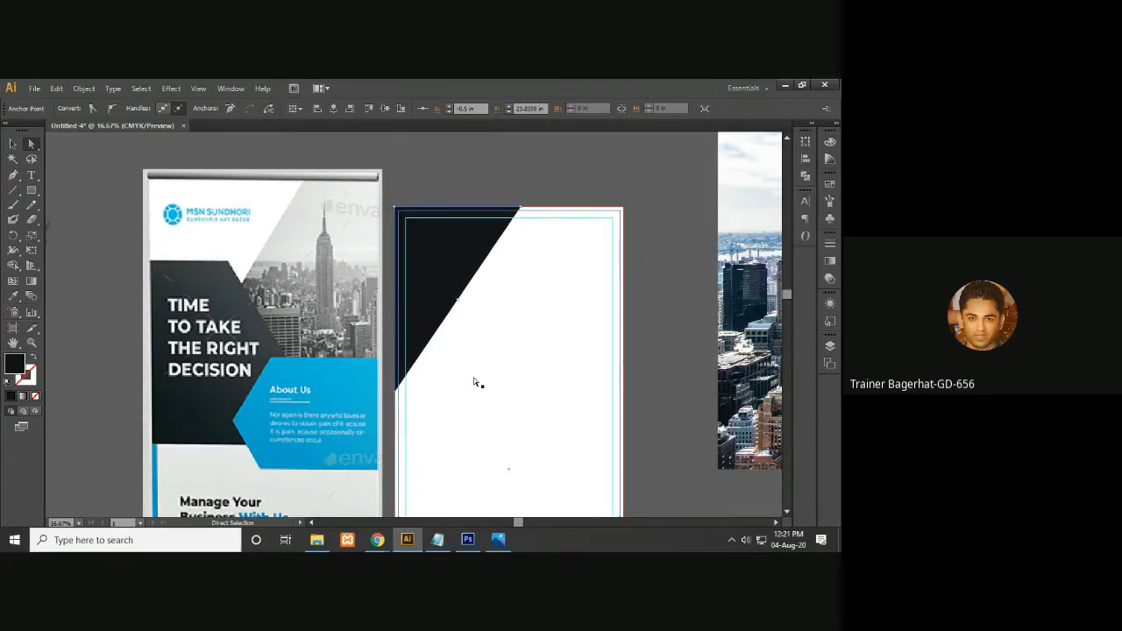
key(Down)
key(Down)
key(Down)
key(Down)
key(Down)
key(Down)
key(Down)
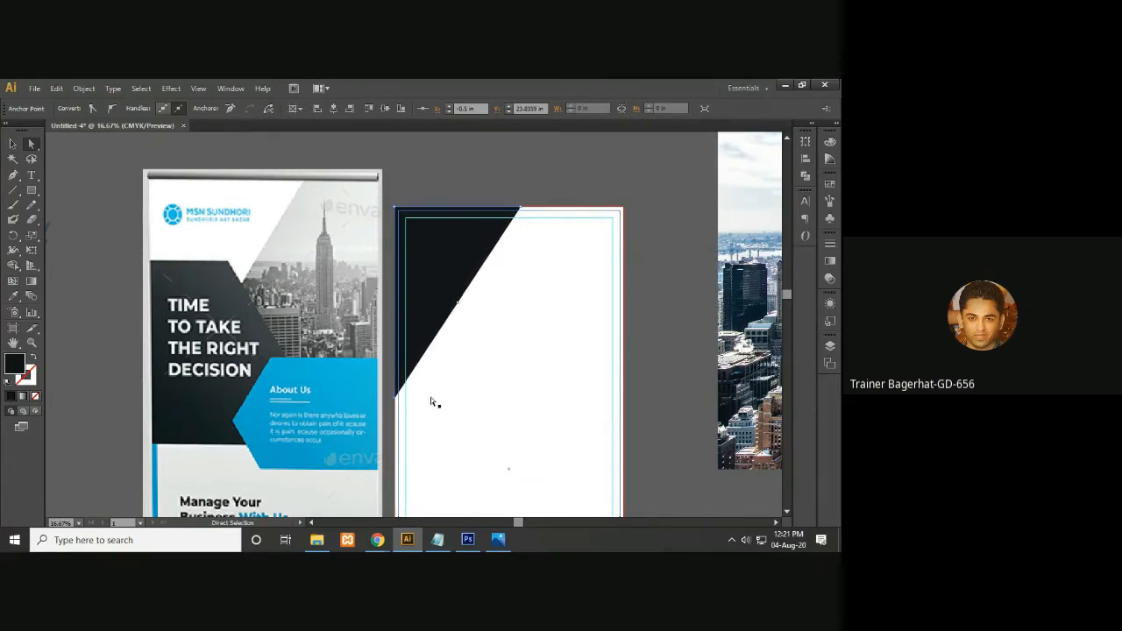
key(Down)
key(Down)
key(Down)
key(Down)
key(Down)
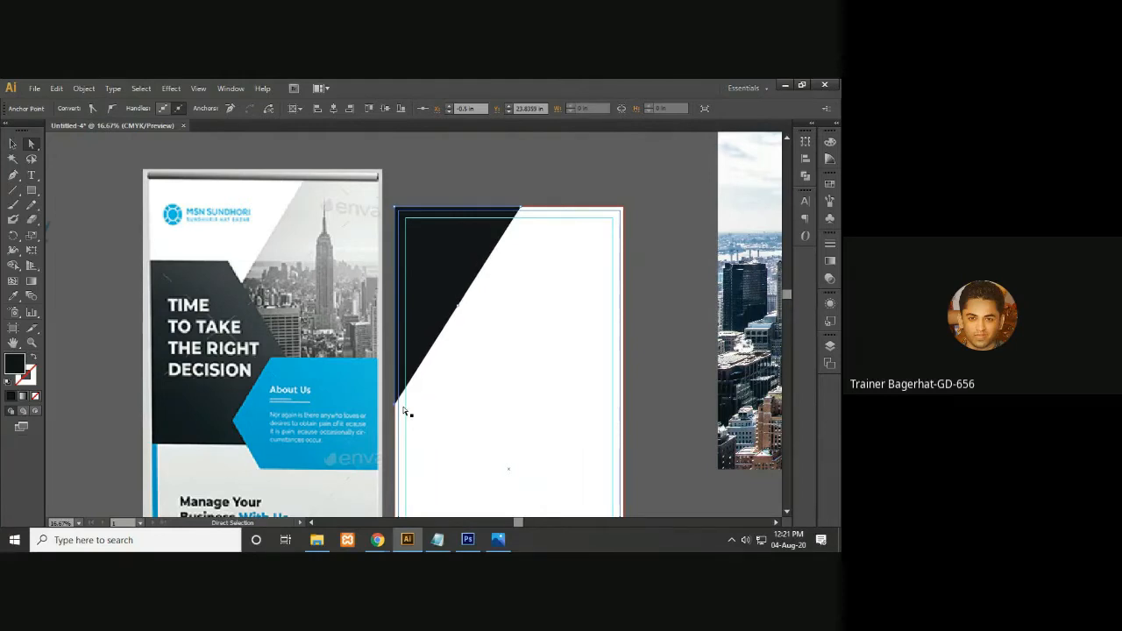
- Move the triangle's upper right corner along the upper bleed edge to about X 21.4 in
drag(513, 418, 542, 247)
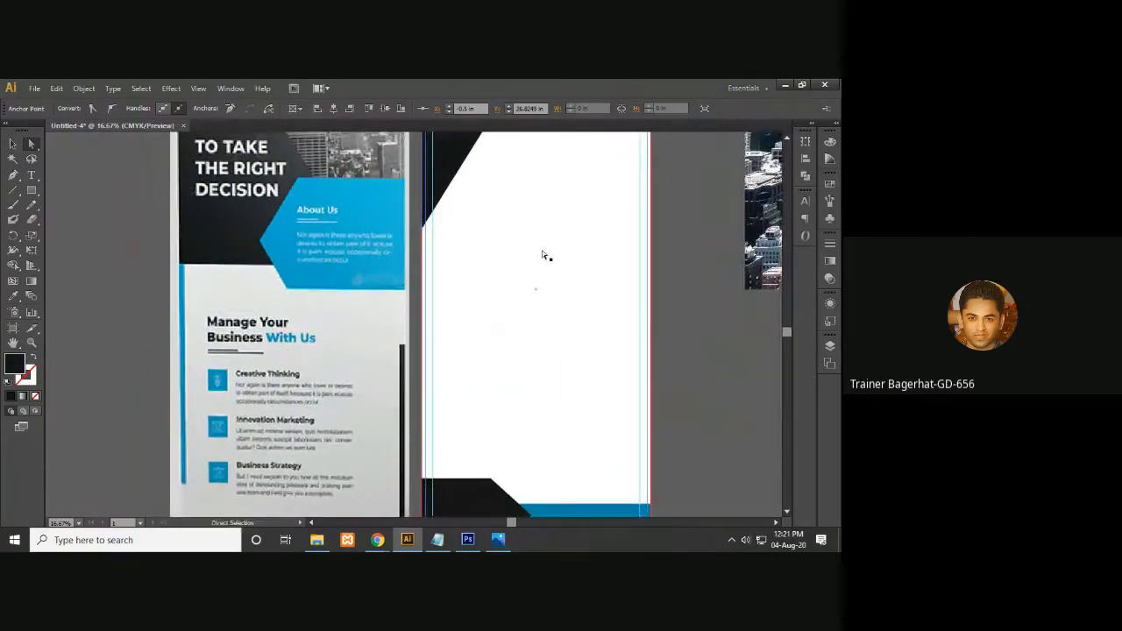
key(ctrl+minus)
drag(544, 253, 523, 311)
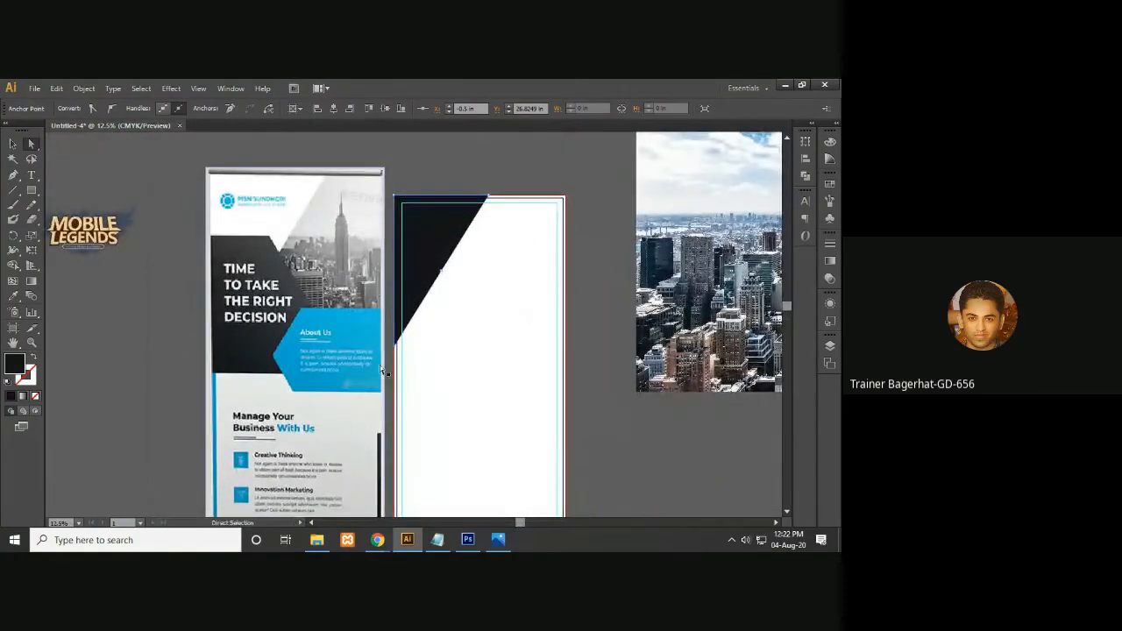
click(493, 200)
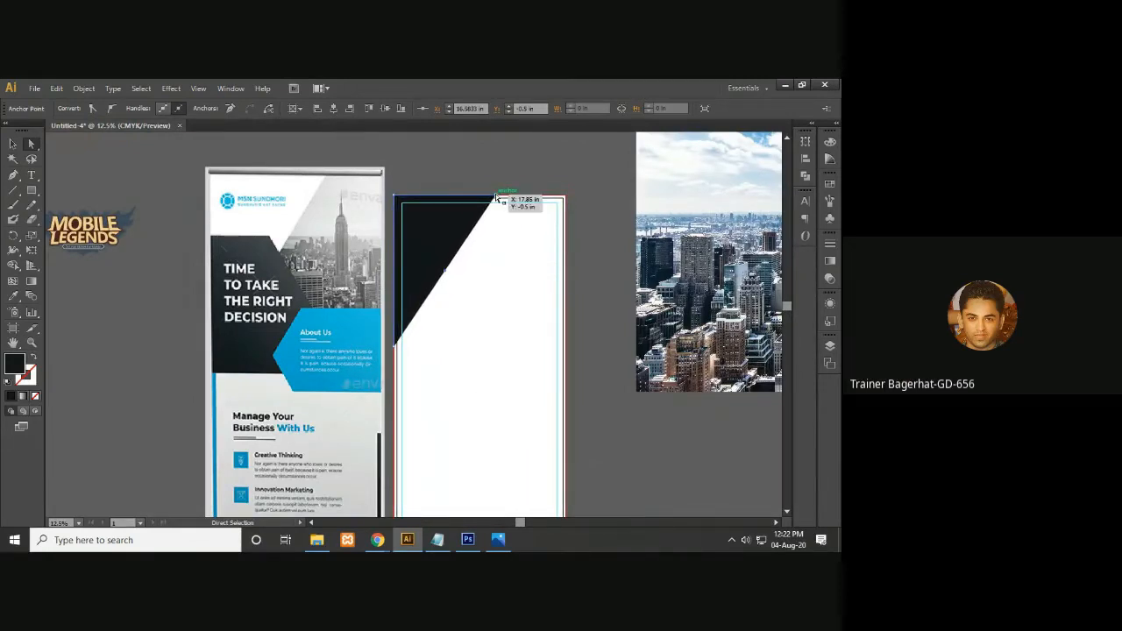
drag(495, 194, 502, 196)
key(shift+Right)
key(shift+Right)
key(shift+Right)
key(shift+Right)
key(shift+Right)
key(shift+Right)
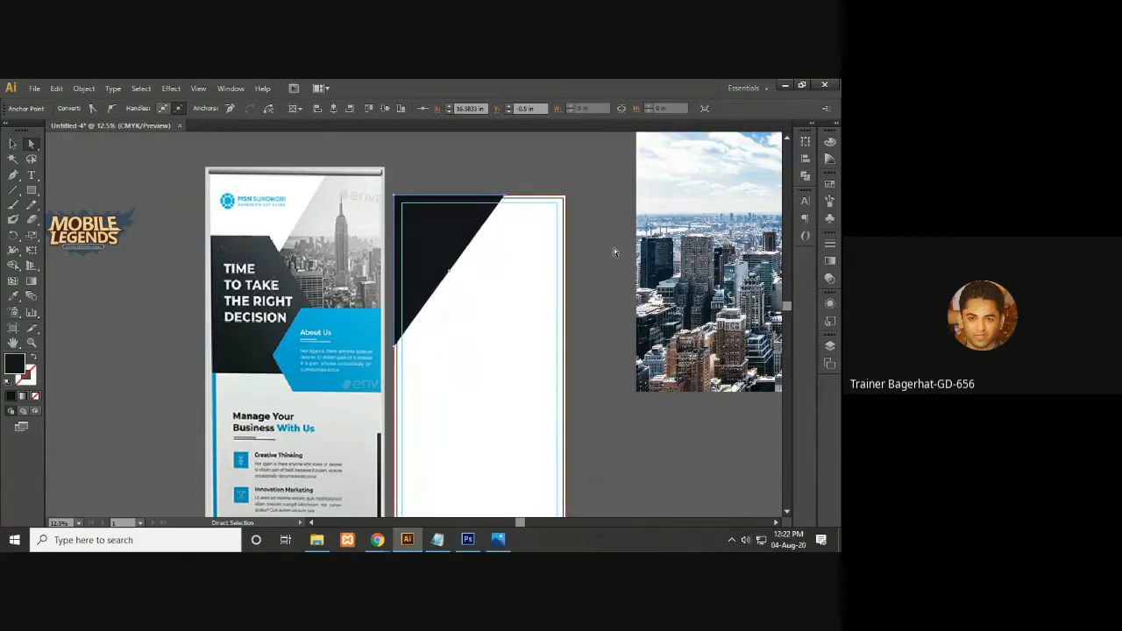
key(shift+Right)
key(shift+Right)
key(shift+Right)
key(shift+Right)
key(shift+Right)
key(shift+Right)
key(shift+Right)
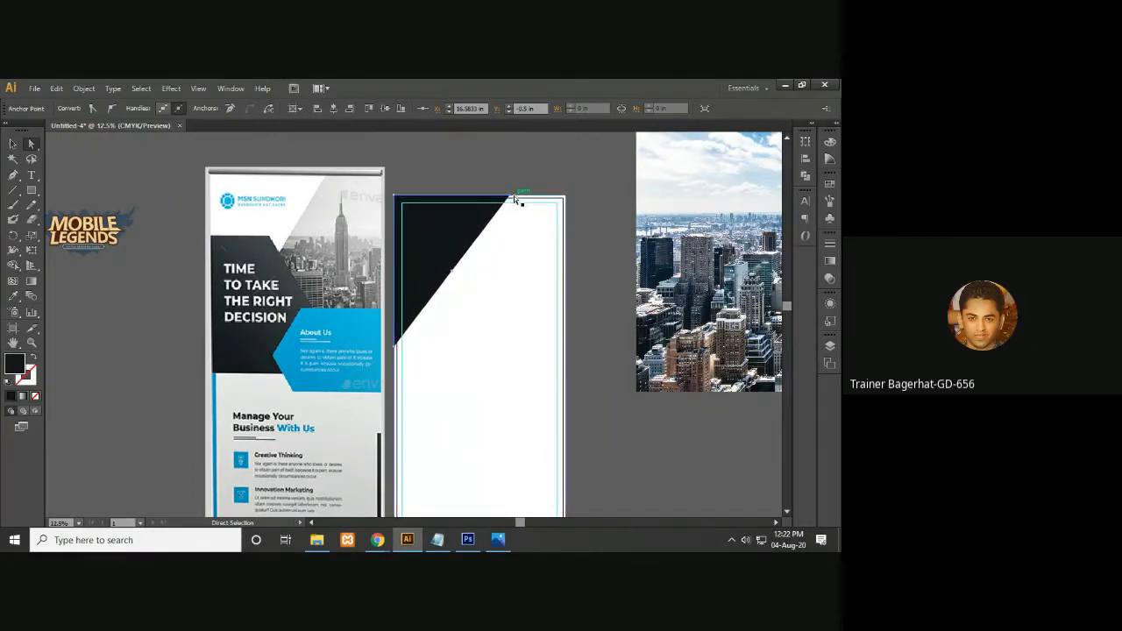
key(shift+Right)
key(shift+Right)
key(shift+Right)
key(shift+Right)
key(shift+Right)
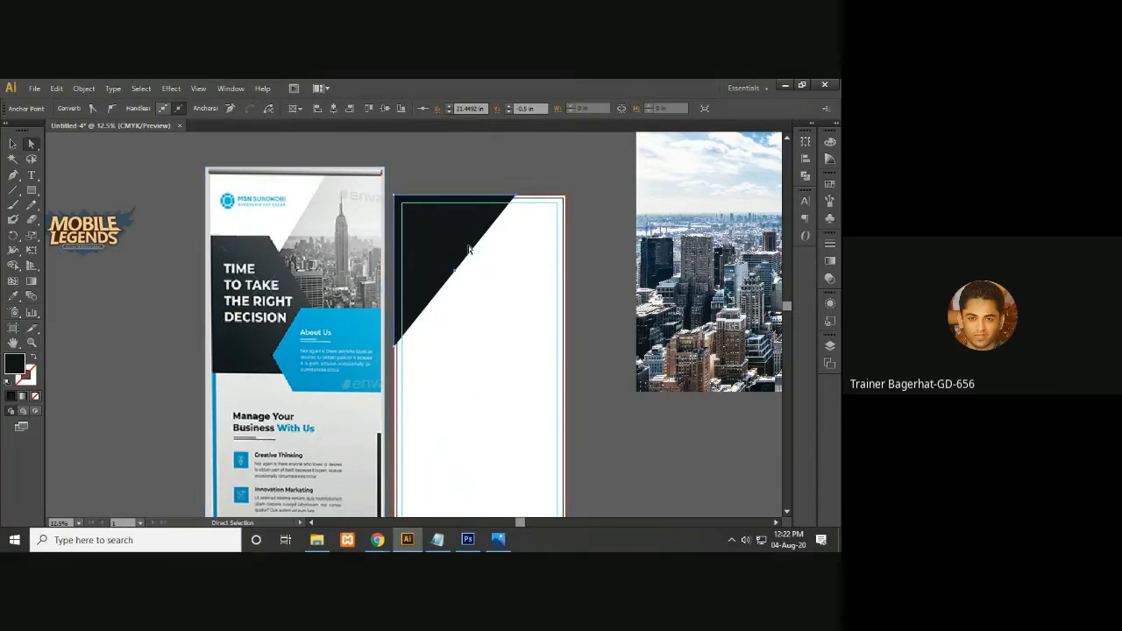
- Fill the triangle with a light blue sampled from the sky in the city photo
key(i)
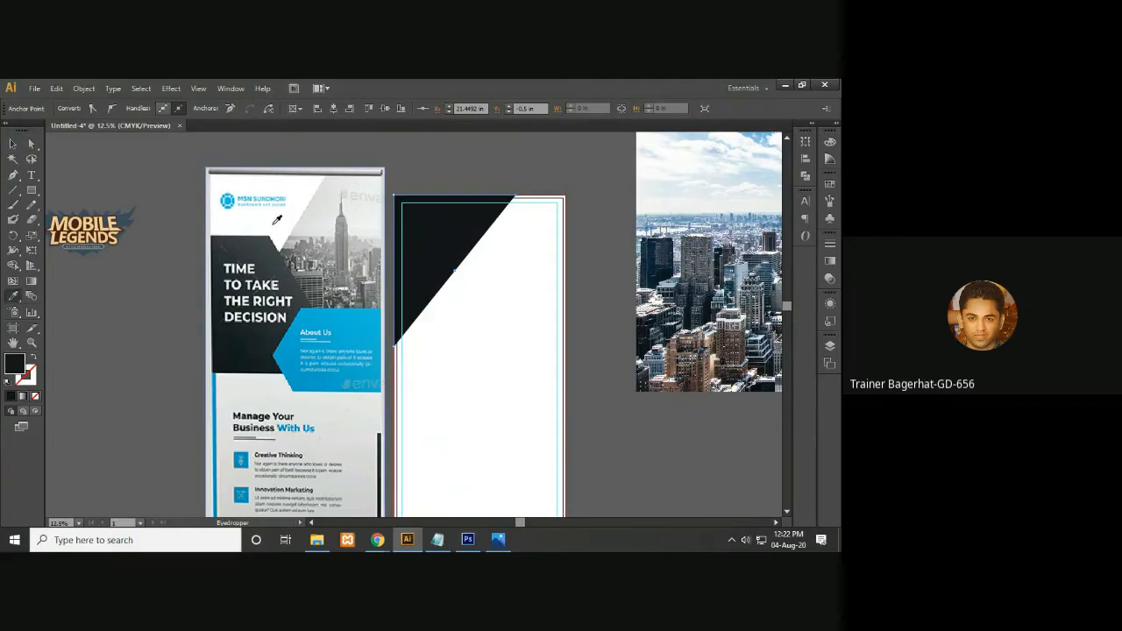
click(276, 222)
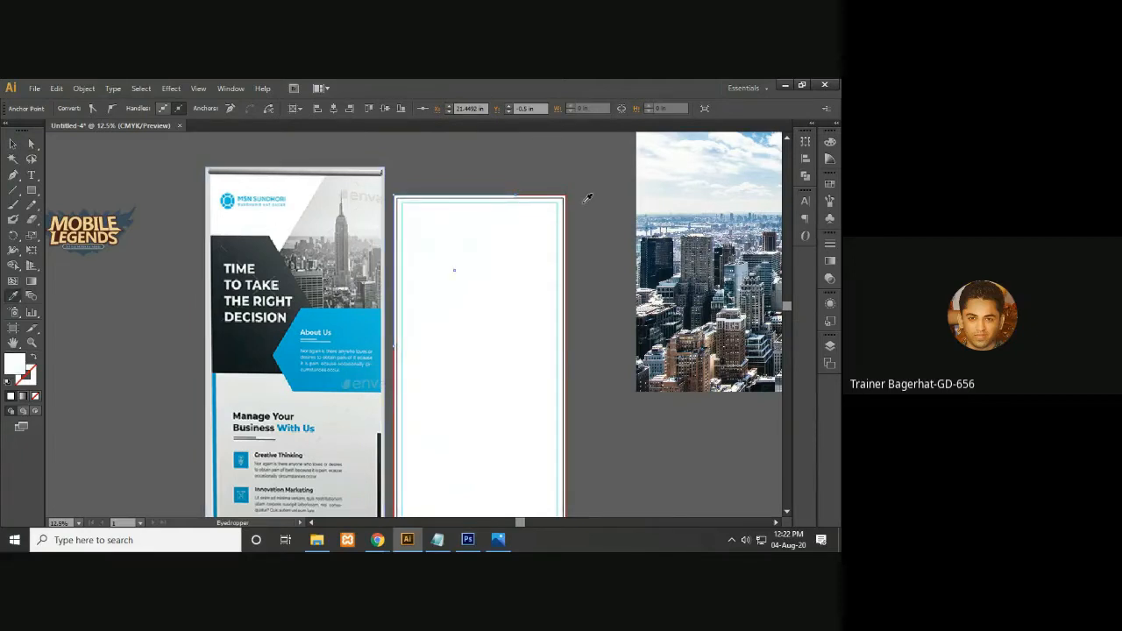
key(ctrl+z)
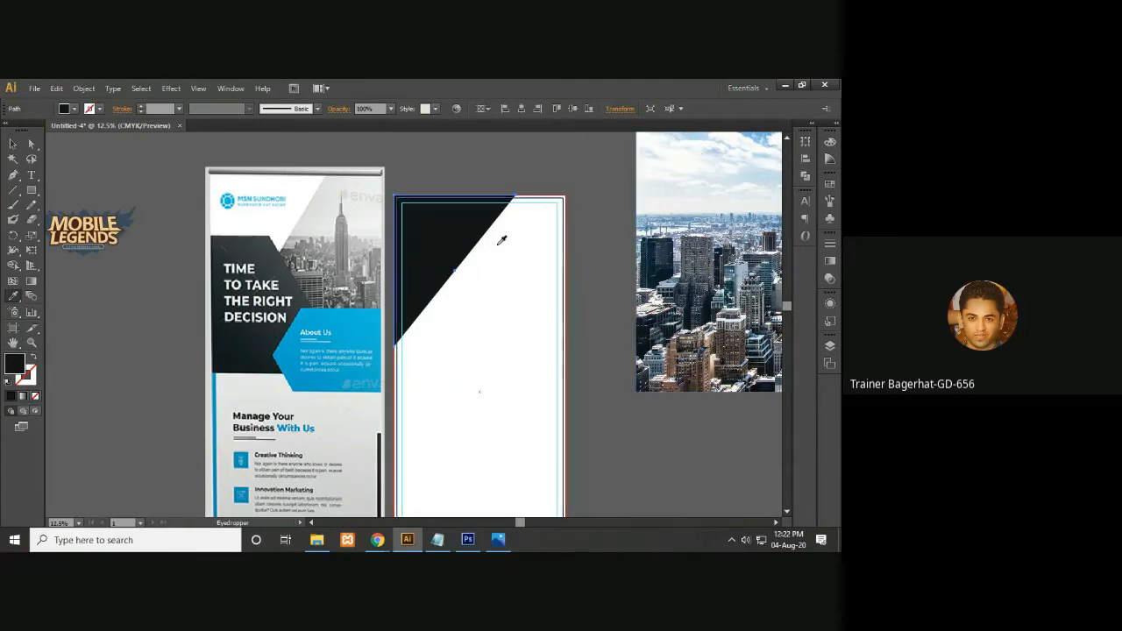
click(703, 137)
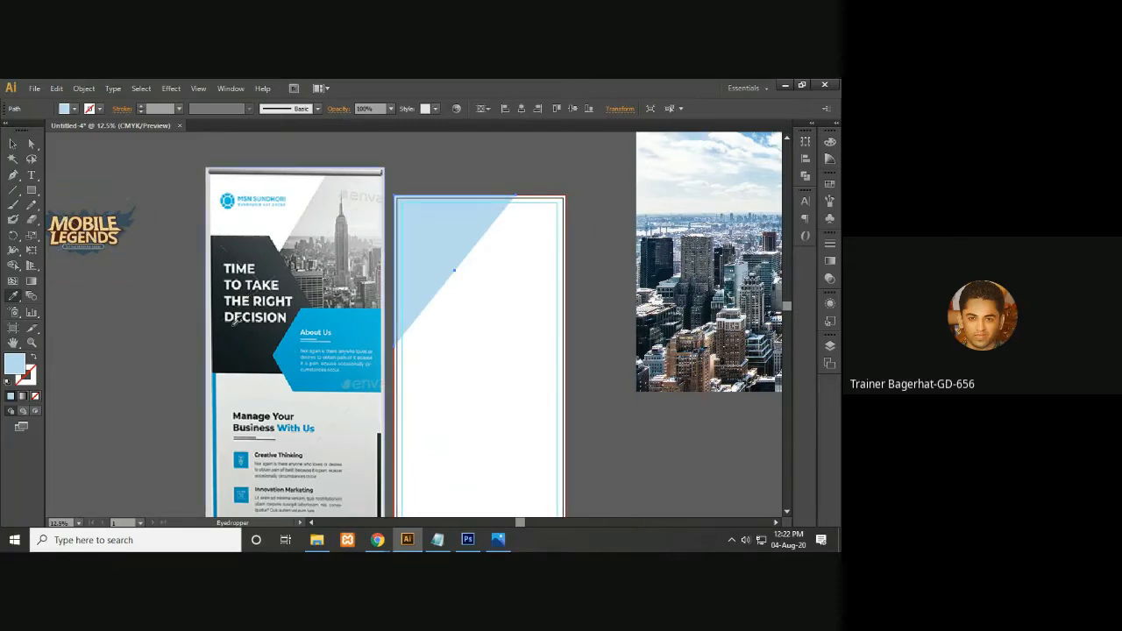
- Draw a rectangle about 30.5 x 18 in across the full artboard width, overlapping the lower part of the light blue triangle
click(31, 192)
click(80, 191)
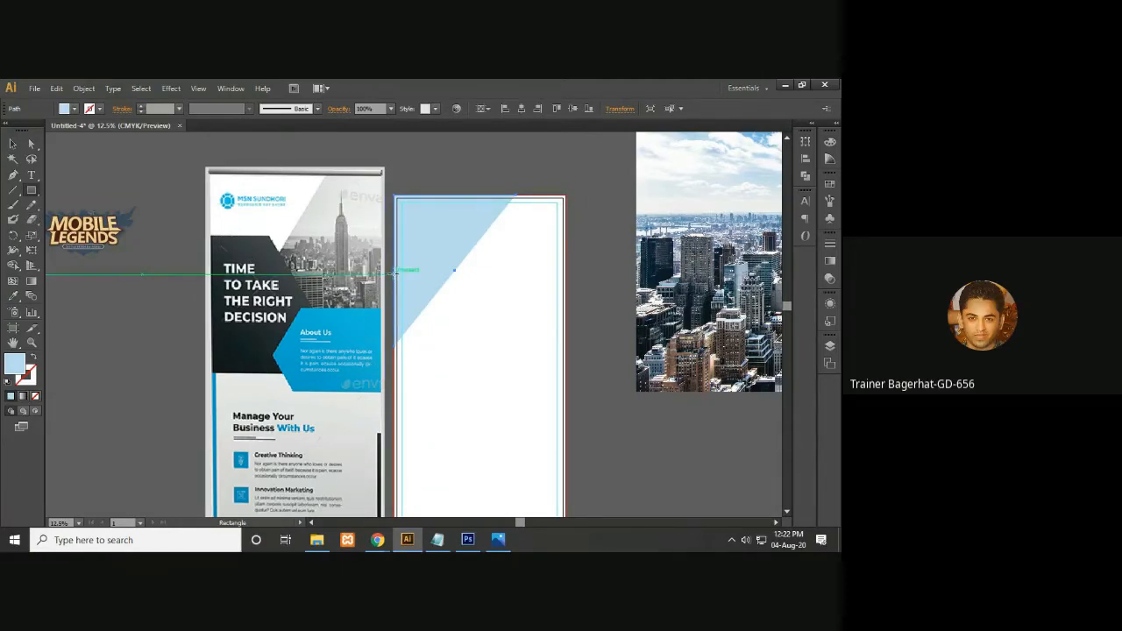
mouse_move(395, 273)
mouse_down()
mouse_move(428, 291)
mouse_move(496, 379)
mouse_move(562, 376)
mouse_up()
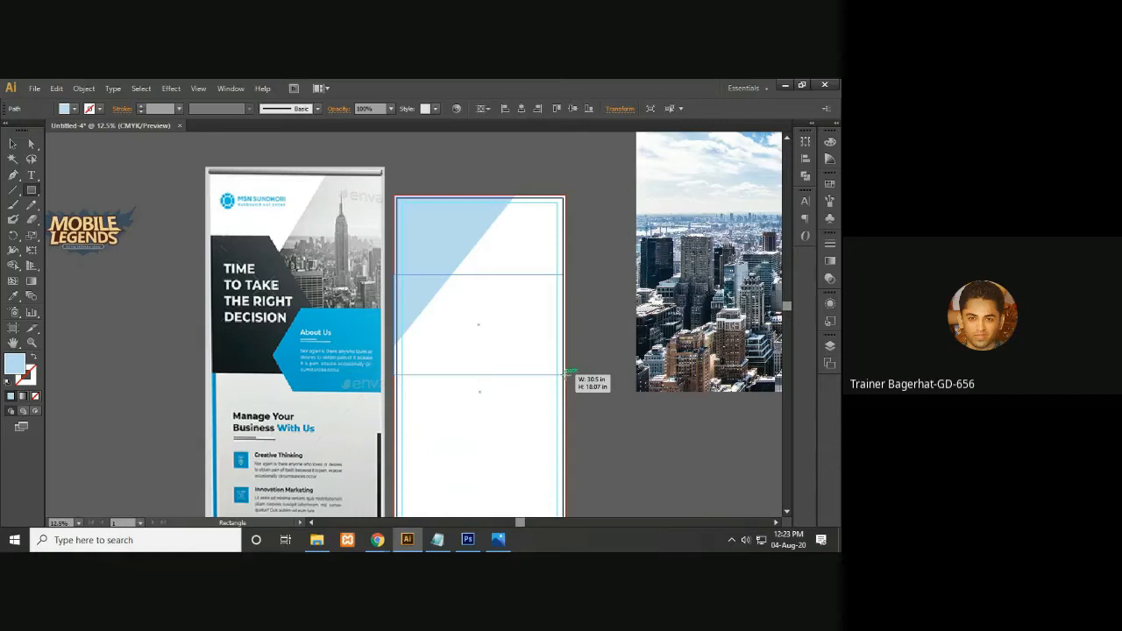
drag(564, 375, 565, 375)
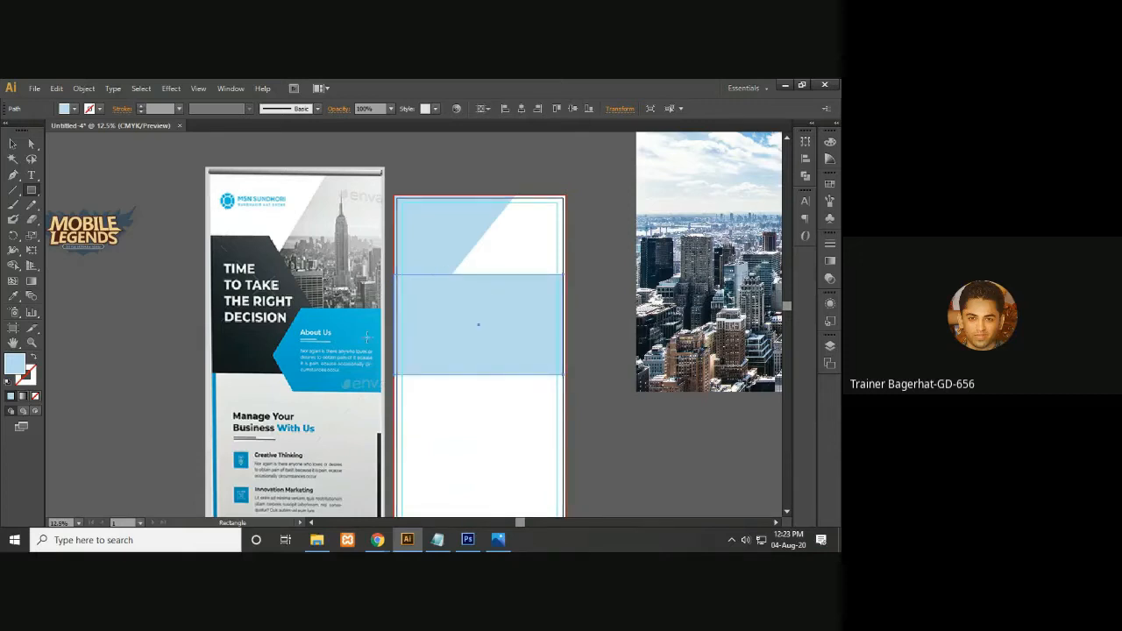
- Fill the new rectangle with the dark color sampled from the reference's headline block
key(i)
click(257, 242)
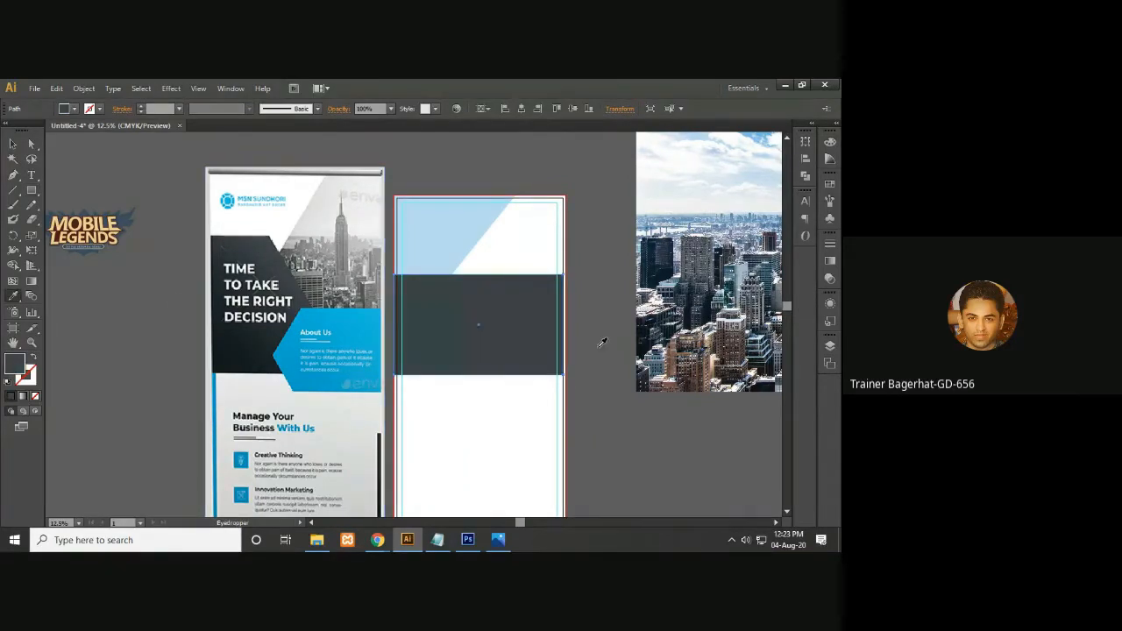
click(229, 263)
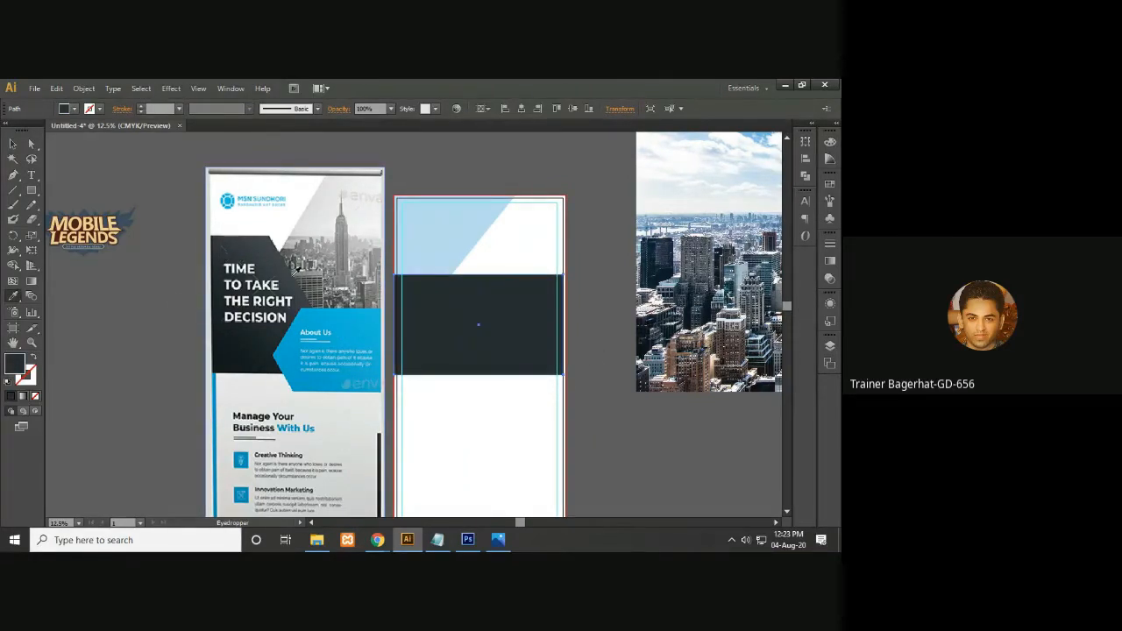
drag(32, 143, 79, 145)
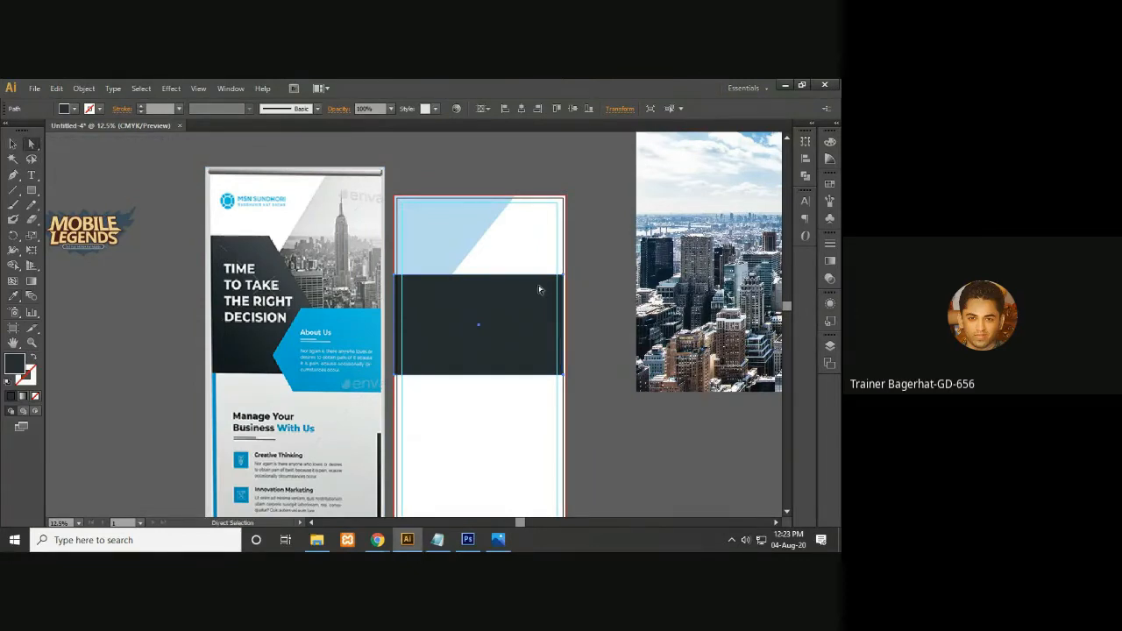
- Move the dark rectangle's upper right corner inward along its top edge to about X 8.3 in, slanting its right side
drag(564, 277, 443, 277)
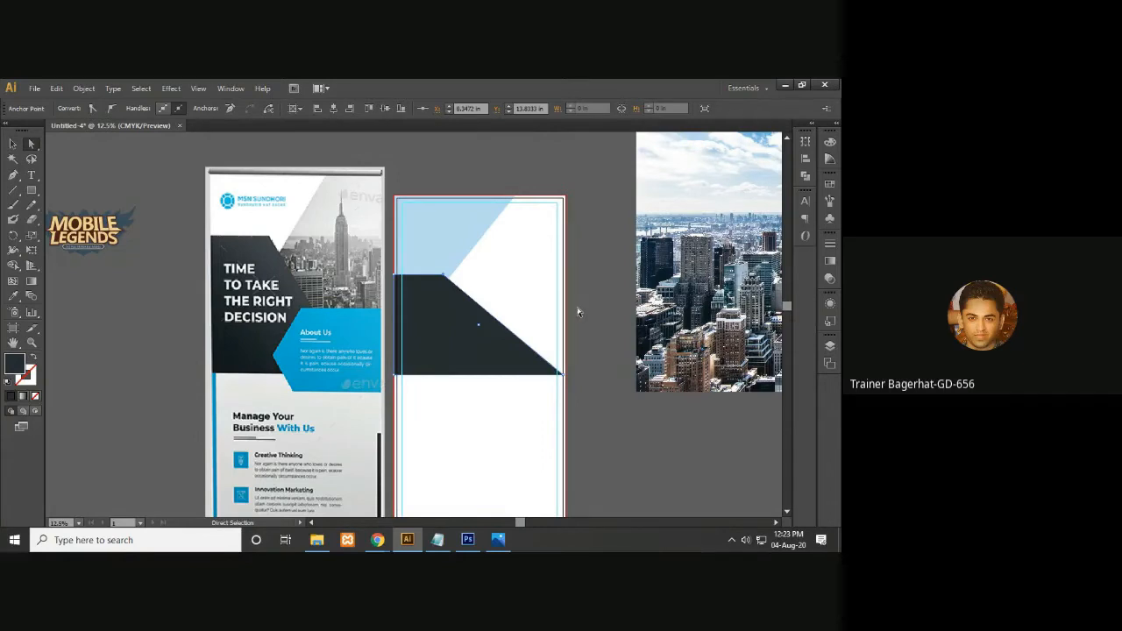
- Duplicate the dark pointed footer shape onto the lower right end of the dark header shape, nudging the copy back toward the artboard's right edge
drag(578, 311, 556, 268)
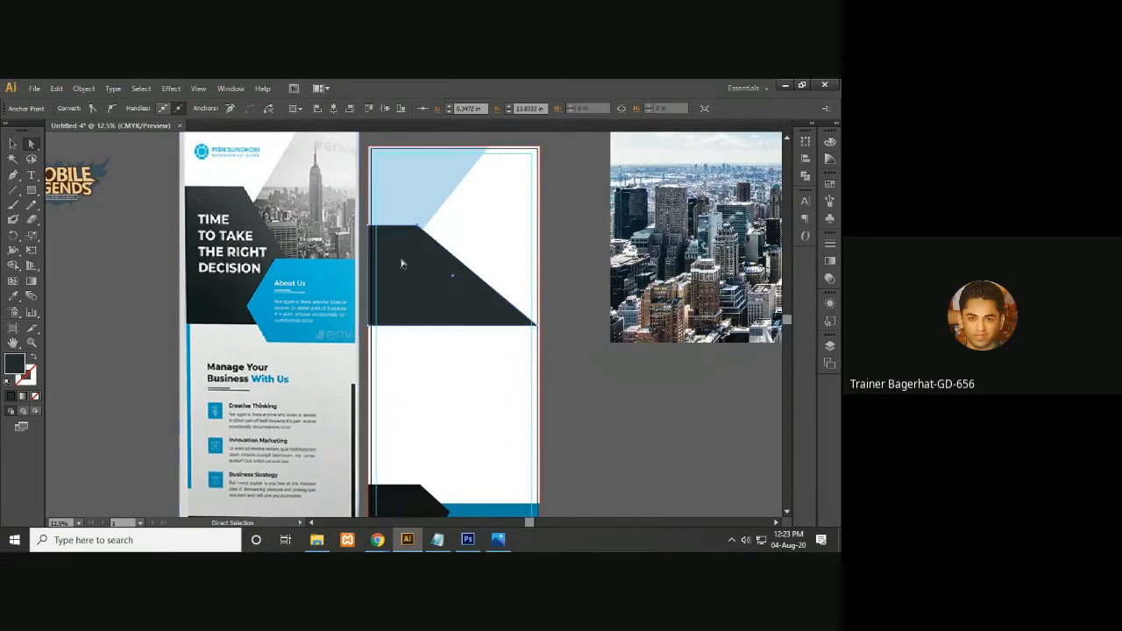
drag(500, 271, 470, 192)
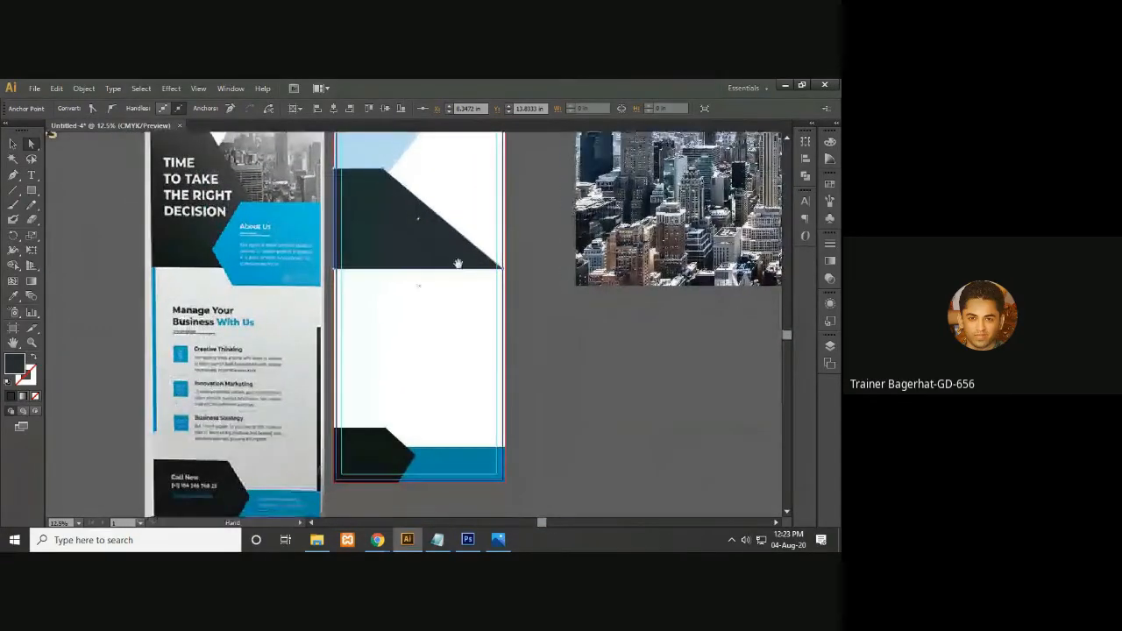
click(386, 447)
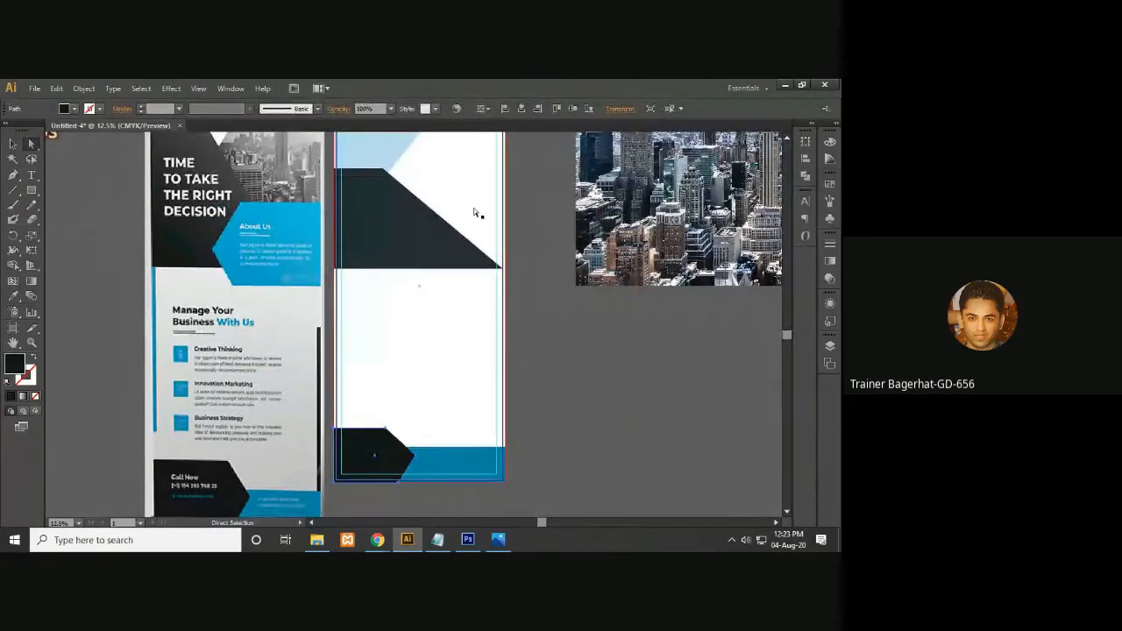
drag(451, 412, 440, 429)
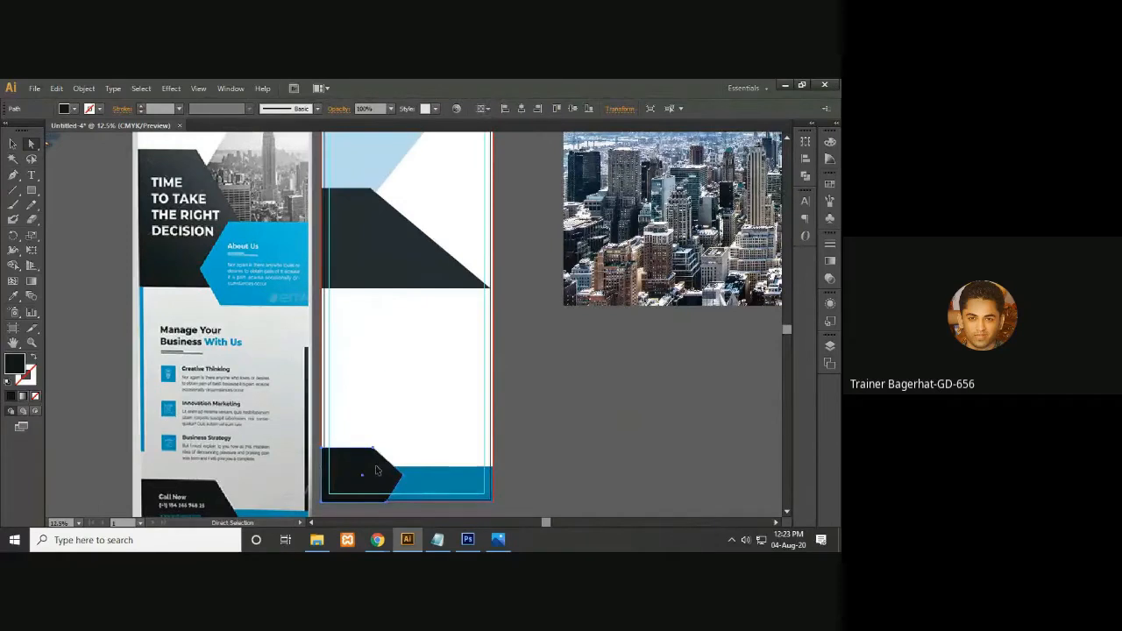
key(v)
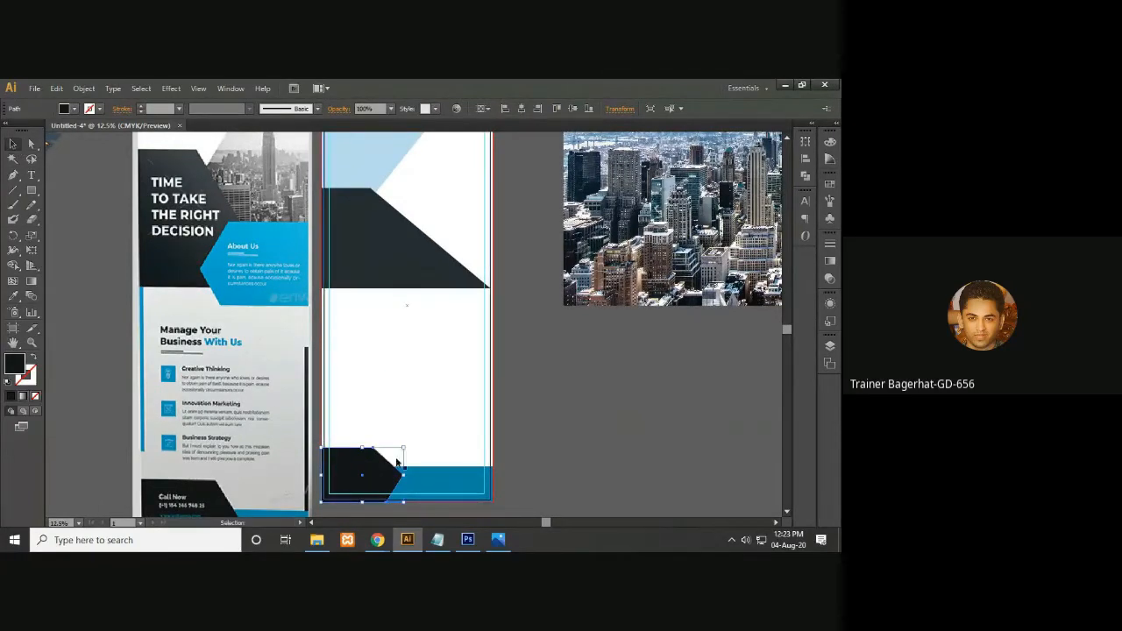
key(alt)
drag(376, 470, 474, 269)
key(shift+Left)
key(shift+Left)
key(shift+Left)
key(shift+Left)
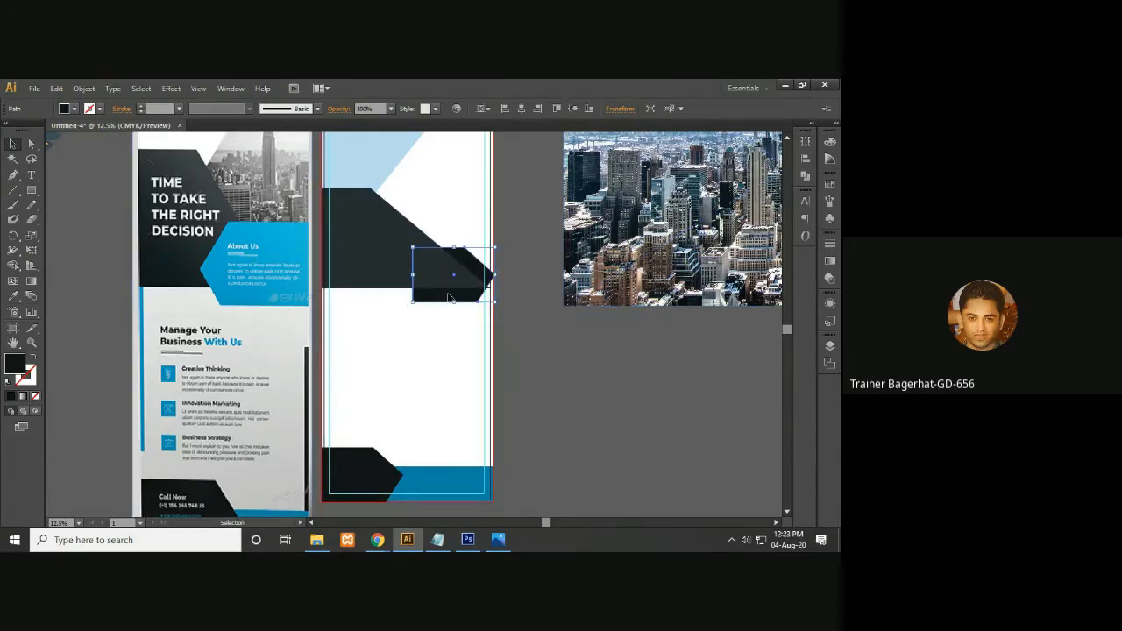
- Bring the copied pointed shape to the front and rotate it half a turn so its point faces left
right_click(441, 302)
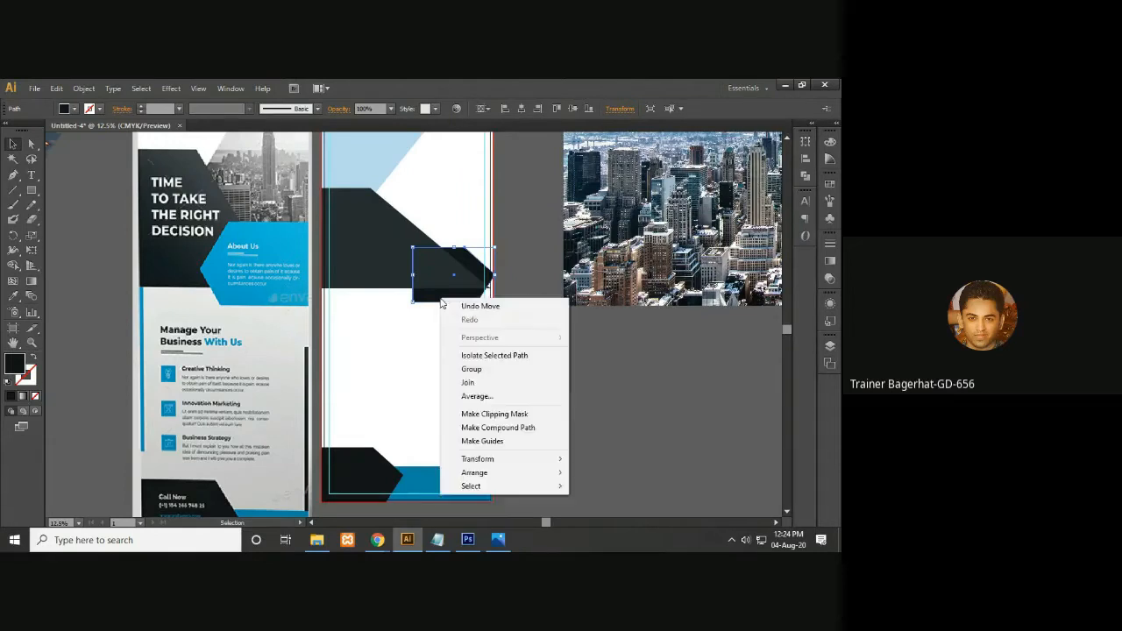
mouse_move(510, 475)
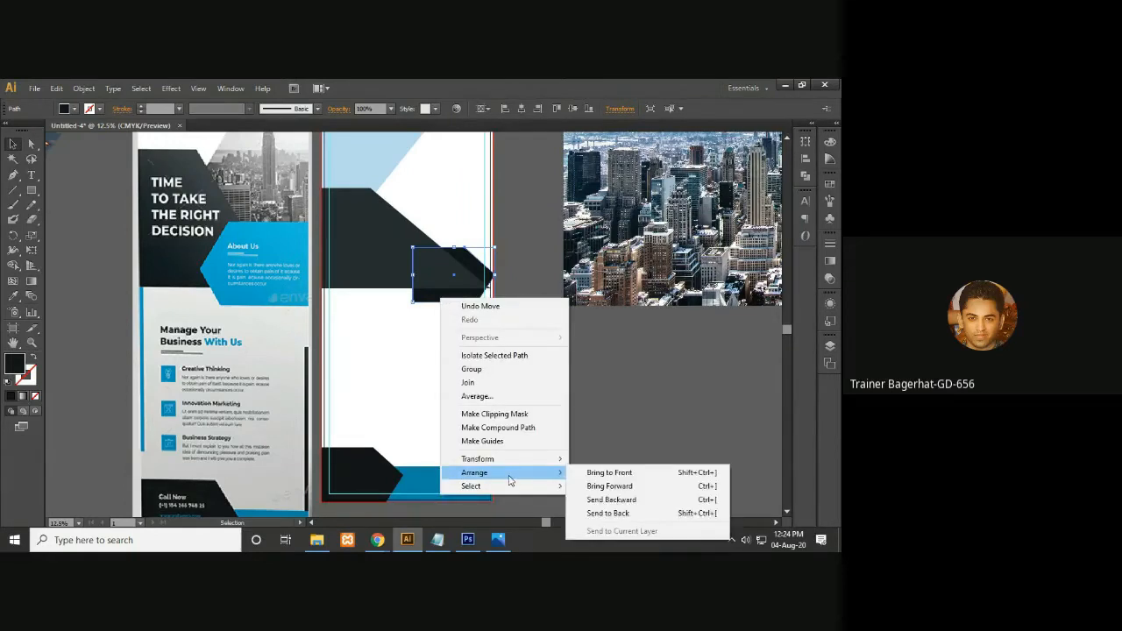
click(627, 473)
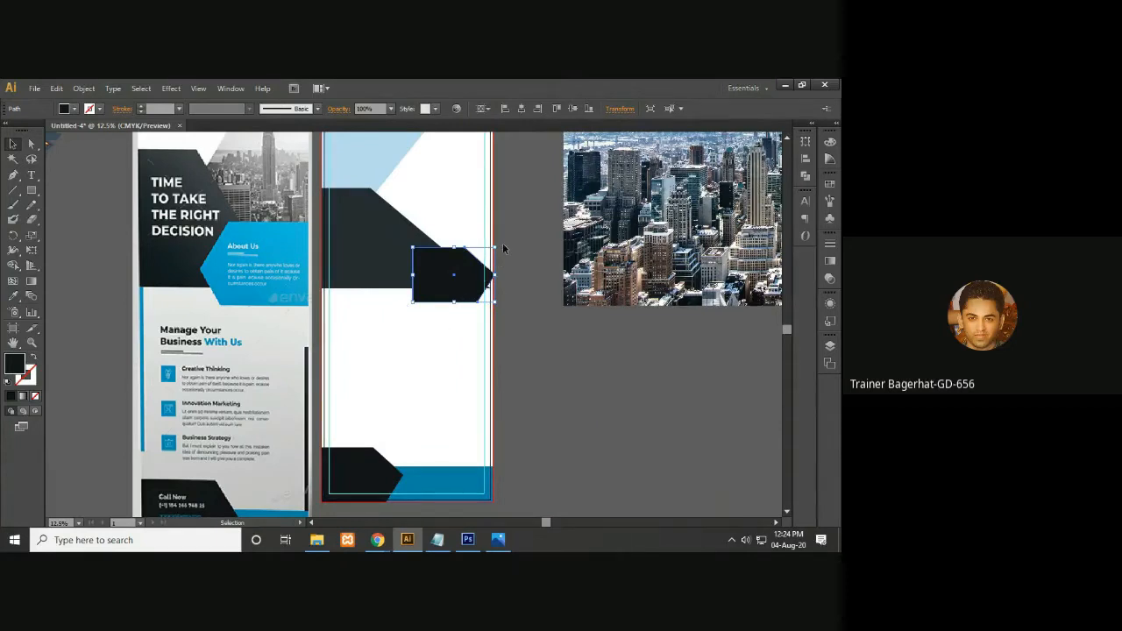
drag(502, 243, 379, 323)
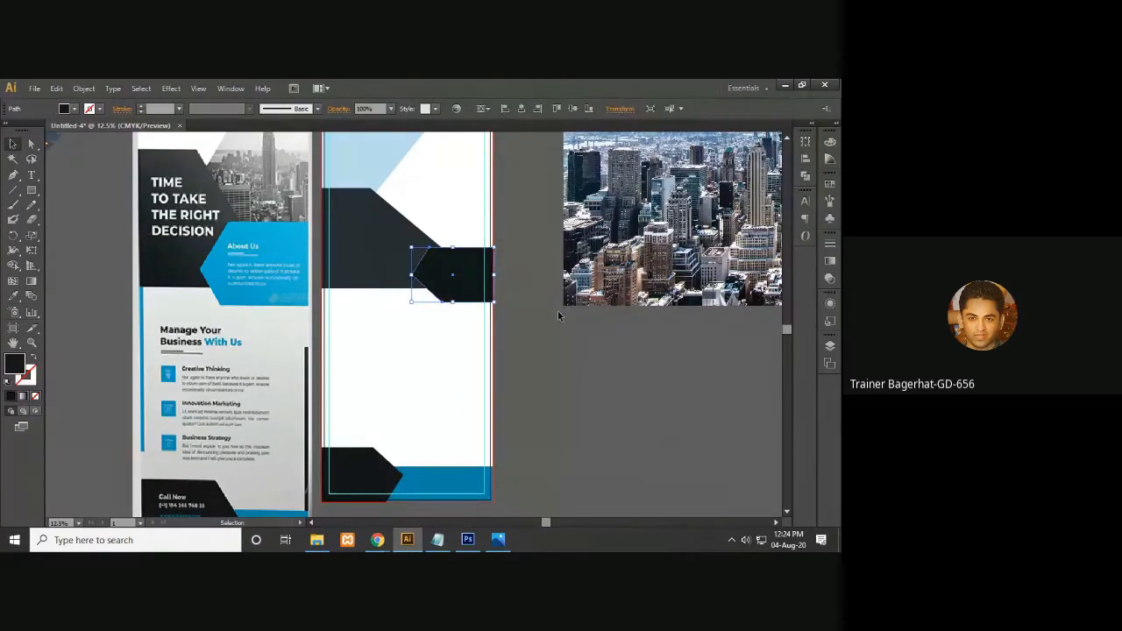
click(536, 313)
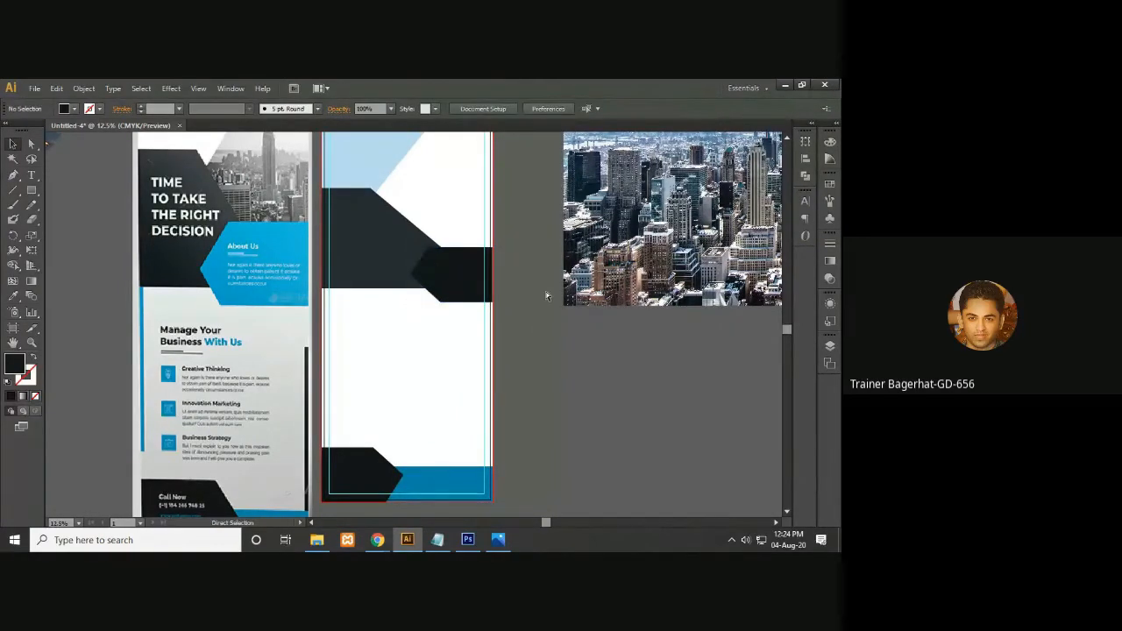
- Fill the rotated pointed shape with the blue sampled from the reference's About Us block
key(ctrl+equal)
key(i)
click(253, 194)
key(v)
click(450, 236)
key(i)
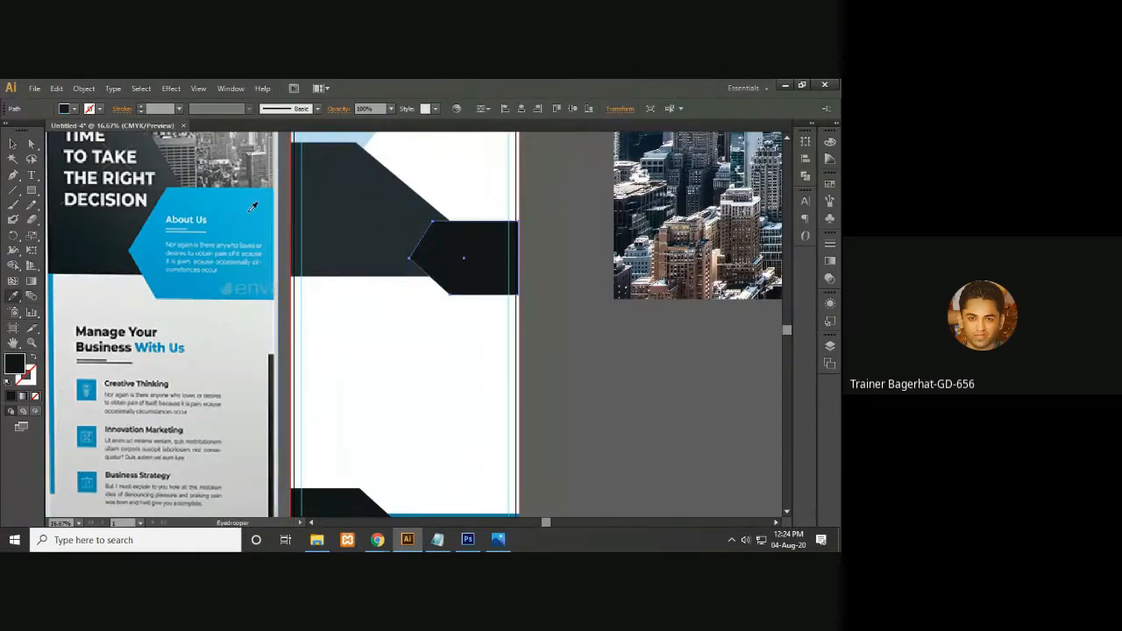
click(263, 233)
key(space)
drag(524, 291, 508, 318)
key(space)
drag(328, 336, 349, 334)
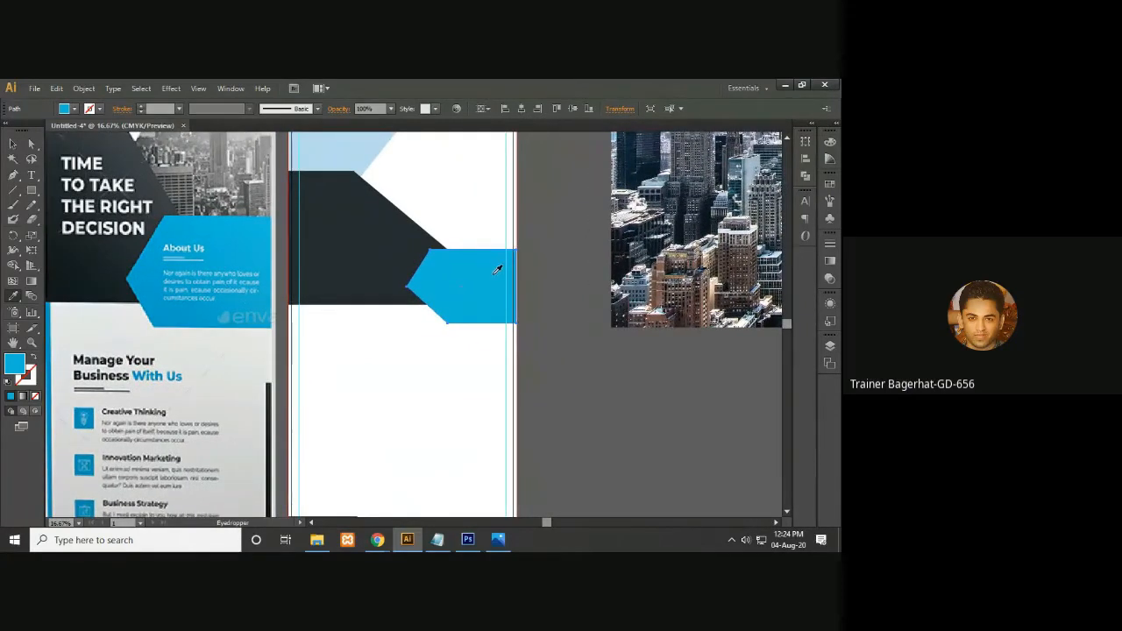
drag(13, 235, 67, 250)
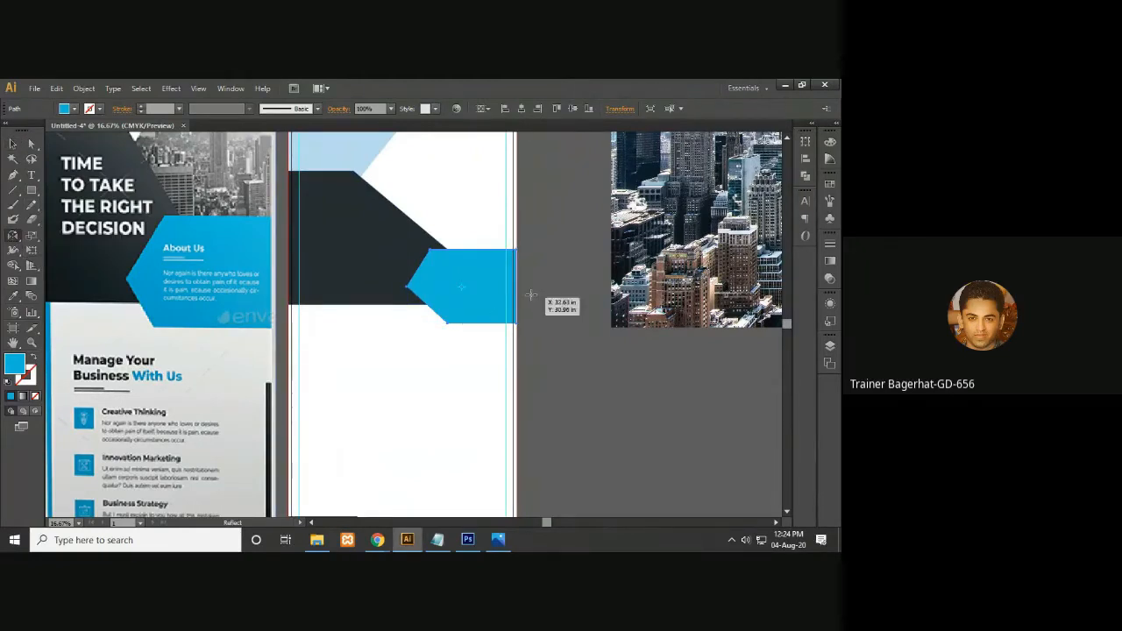
click(460, 286)
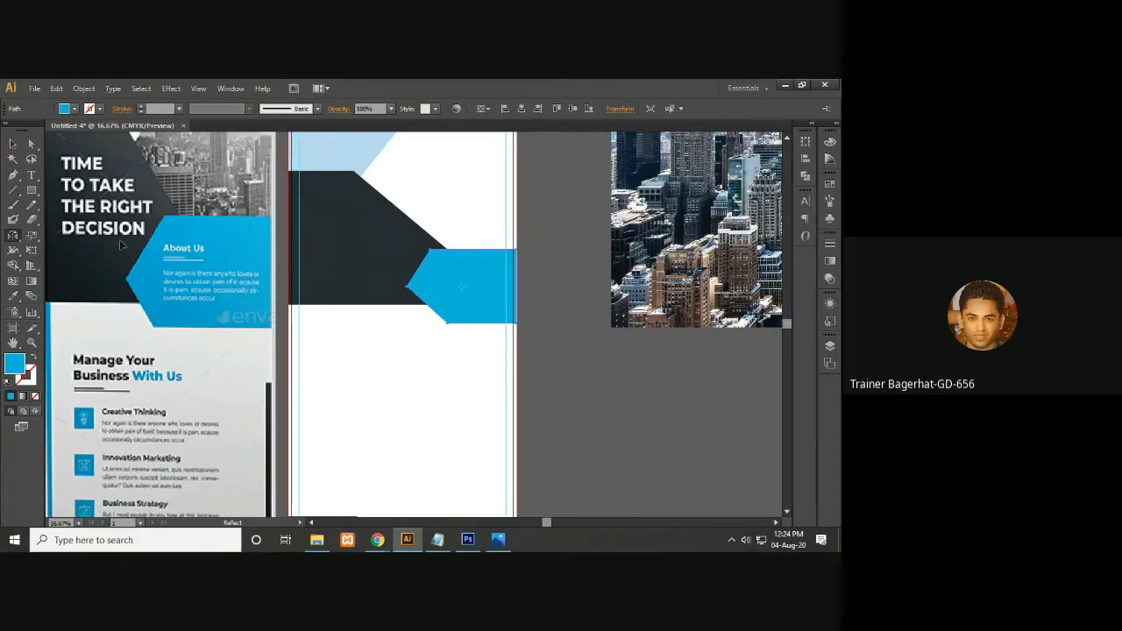
key(v)
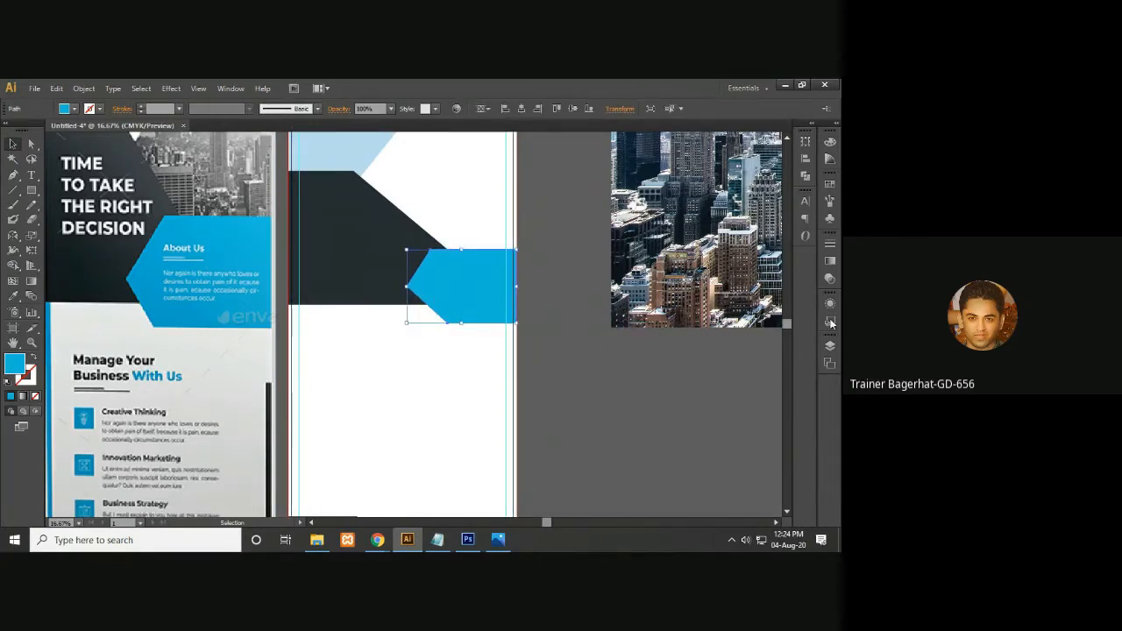
- Reflect the blue pointed shape across the horizontal axis about its own centre
drag(17, 236, 55, 250)
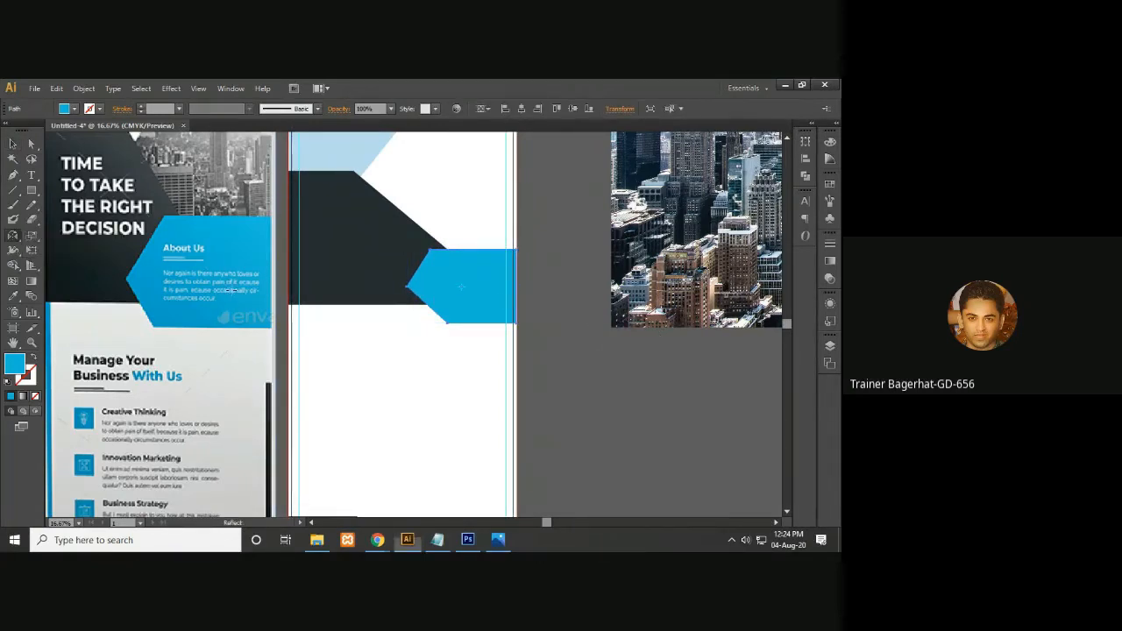
alt+click(463, 286)
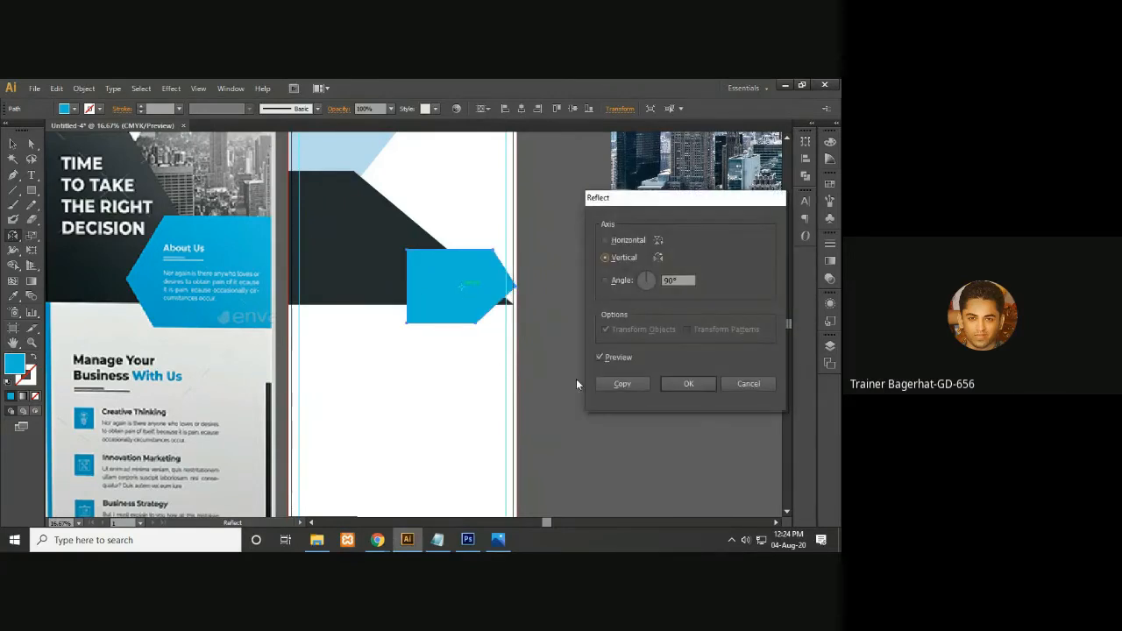
click(605, 240)
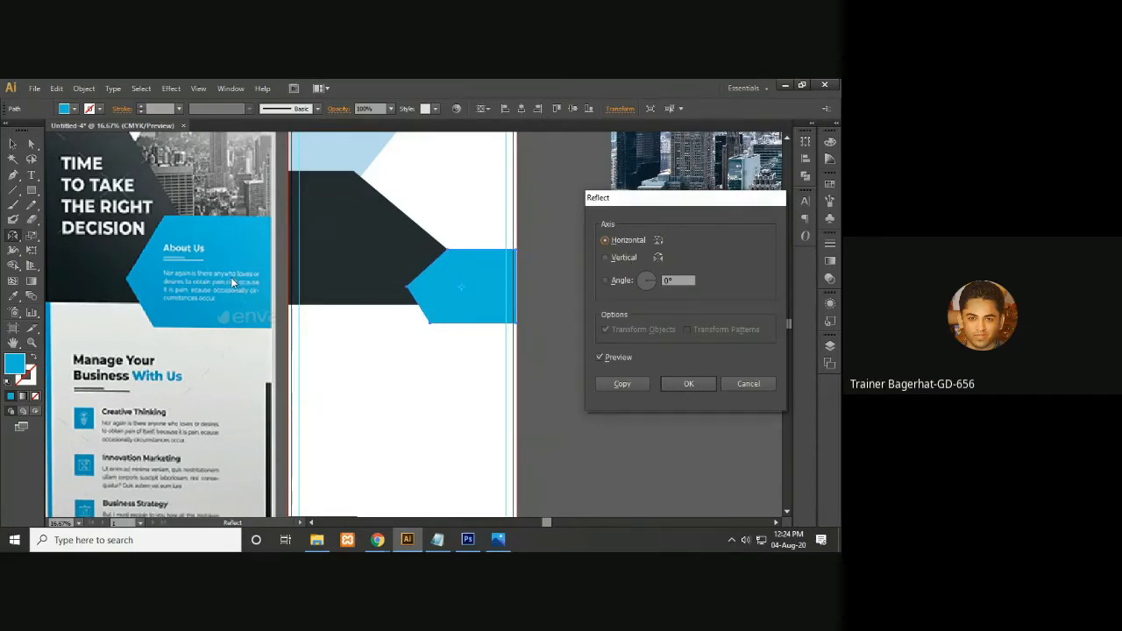
click(688, 384)
click(13, 144)
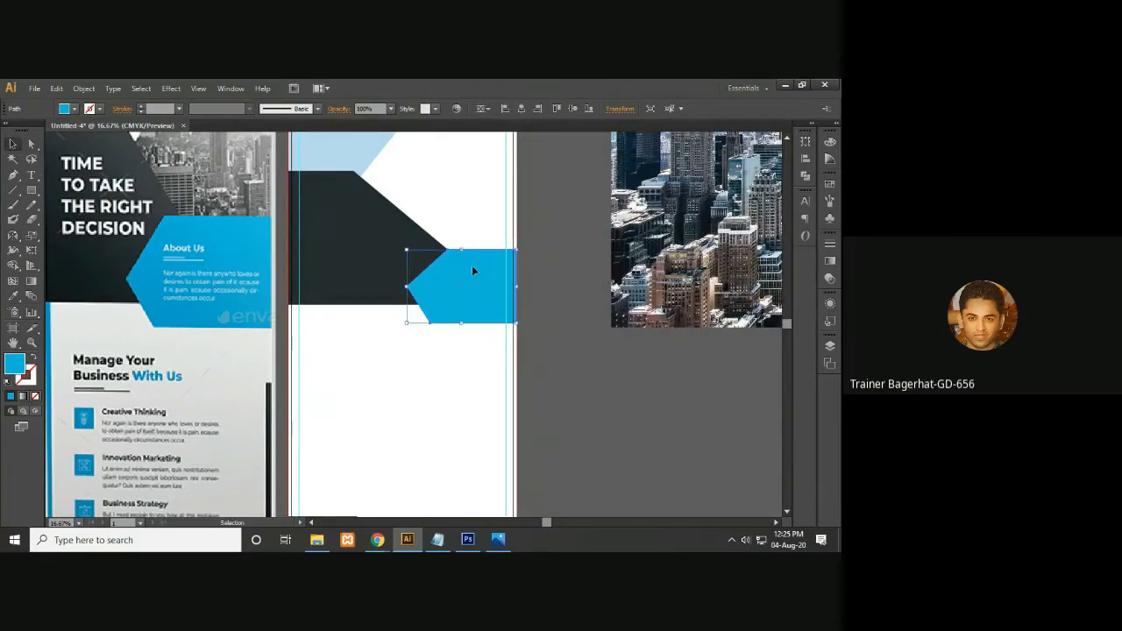
- Stretch the blue pointed shape upward from its top edge to make it about one and a half times as tall
drag(461, 249, 452, 213)
click(554, 303)
drag(518, 305, 593, 354)
key(a)
drag(485, 320, 481, 317)
key(v)
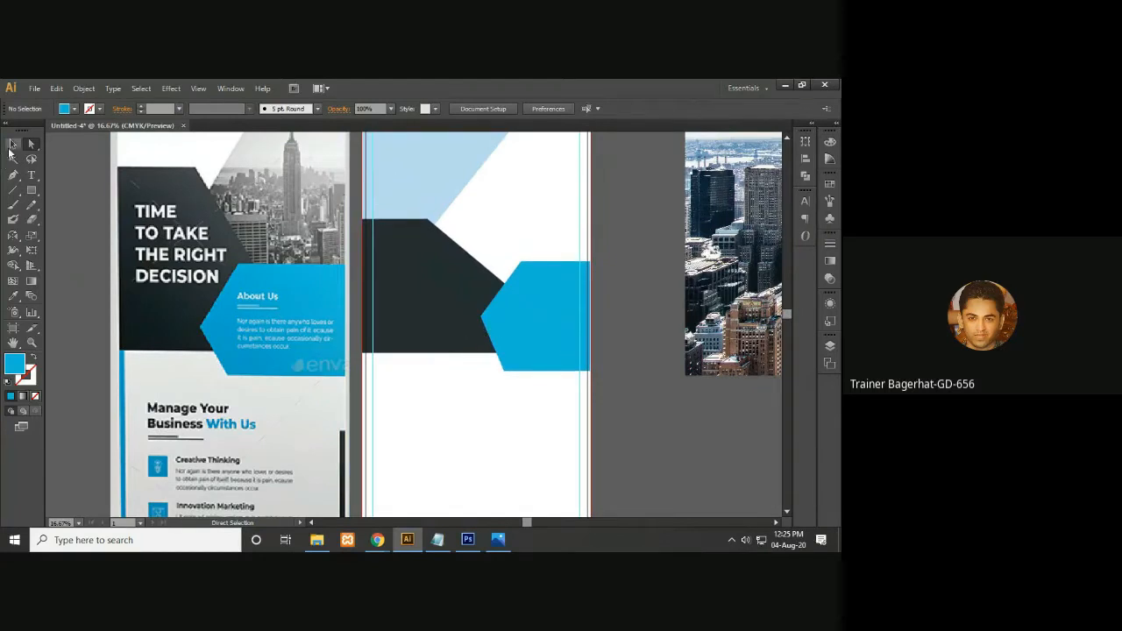
- Widen the blue pointed shape and shift it left until its right side meets the artboard's bleed edge
click(522, 281)
drag(590, 315, 633, 320)
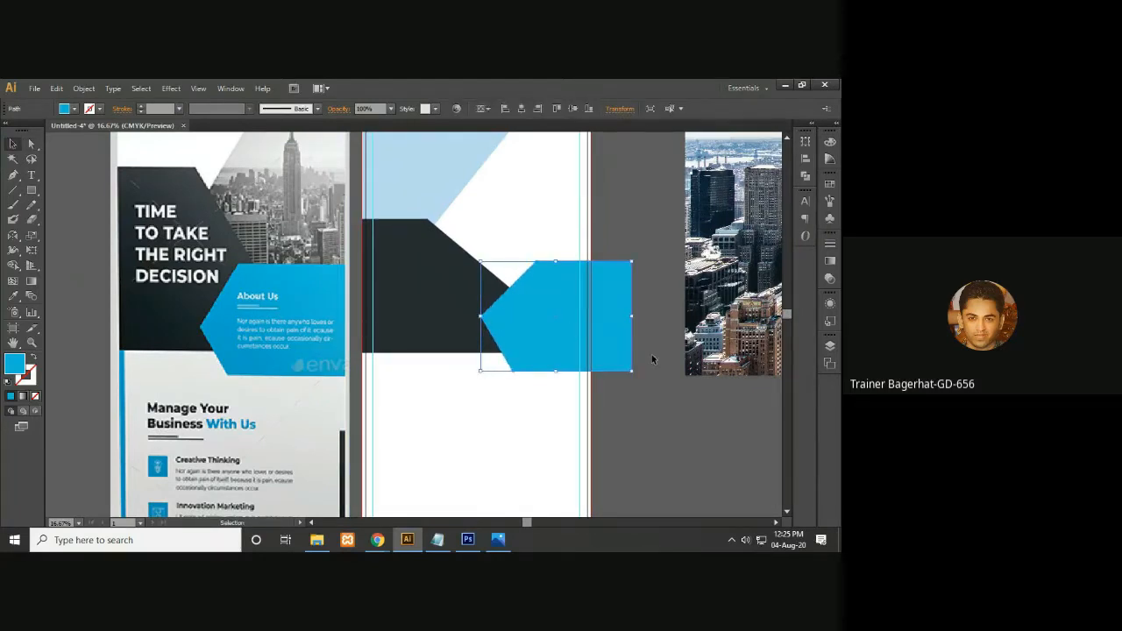
drag(569, 335, 511, 337)
click(605, 398)
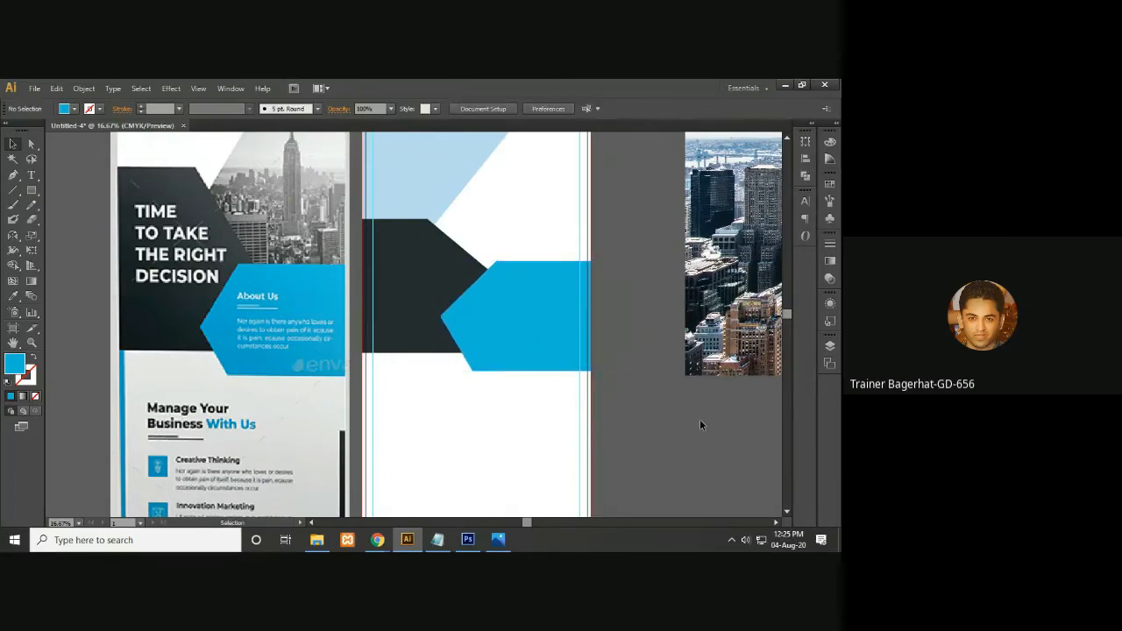
- Draw a closed four-cornered Pen shape from the upper right bleed corner along the top edge, down to about (6.1, 17.2) in and (30.5, 31.0) in
key(ctrl+minus)
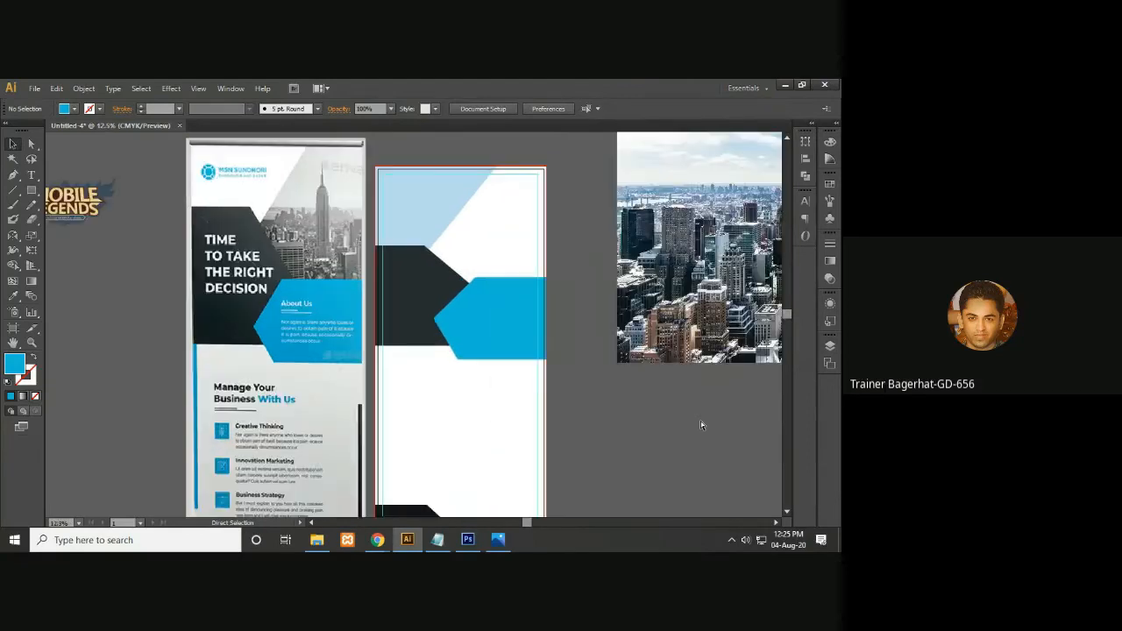
drag(490, 267, 487, 259)
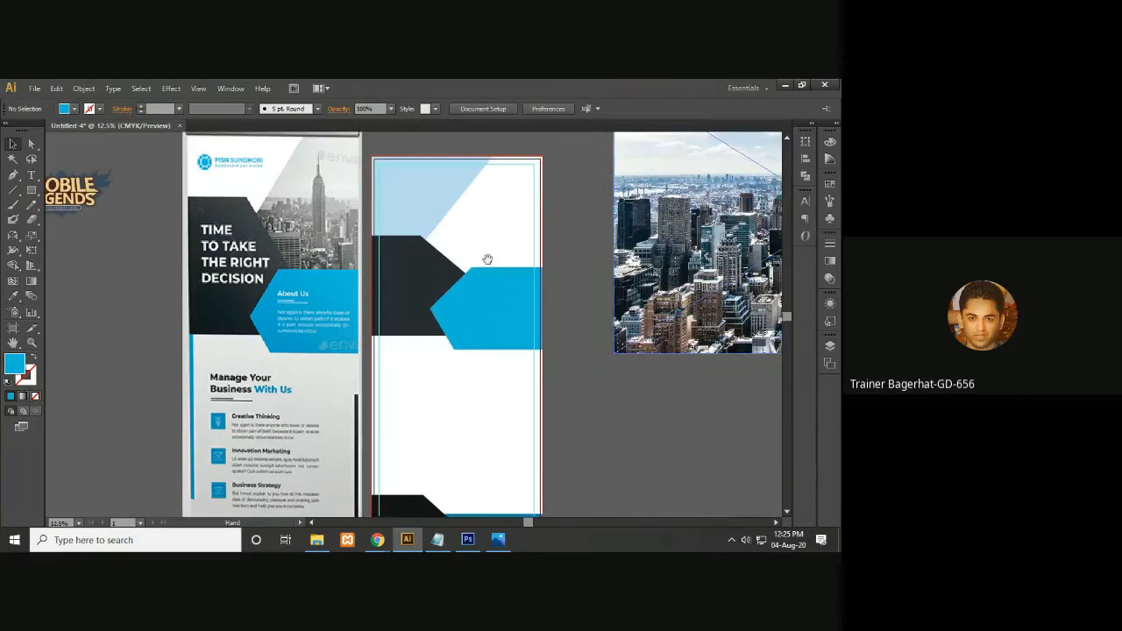
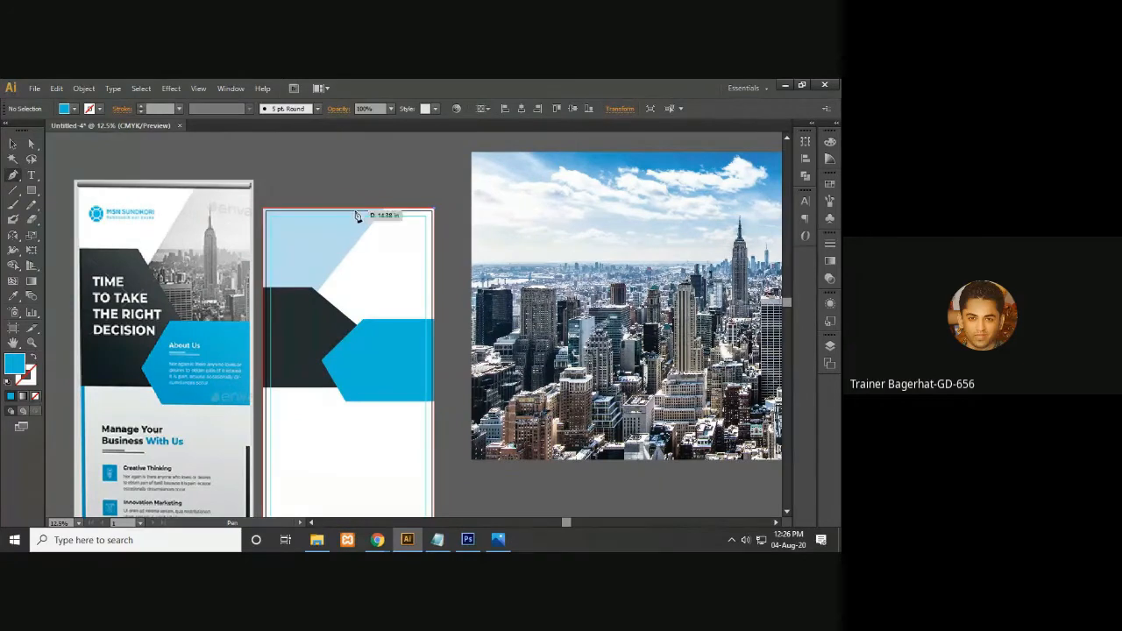
click(376, 211)
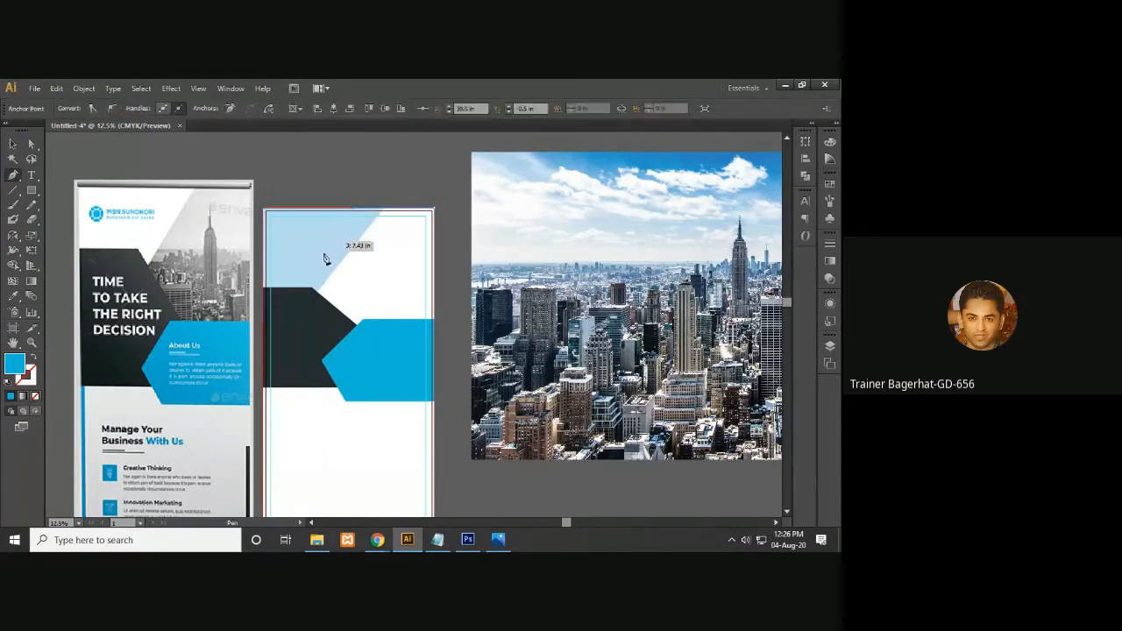
click(303, 309)
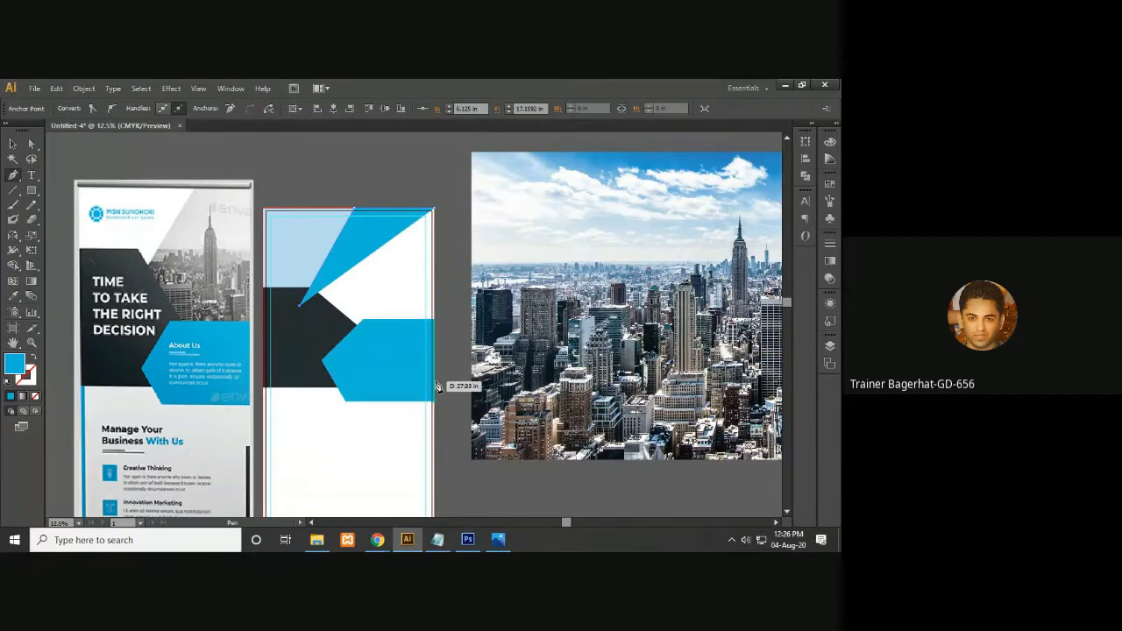
click(437, 387)
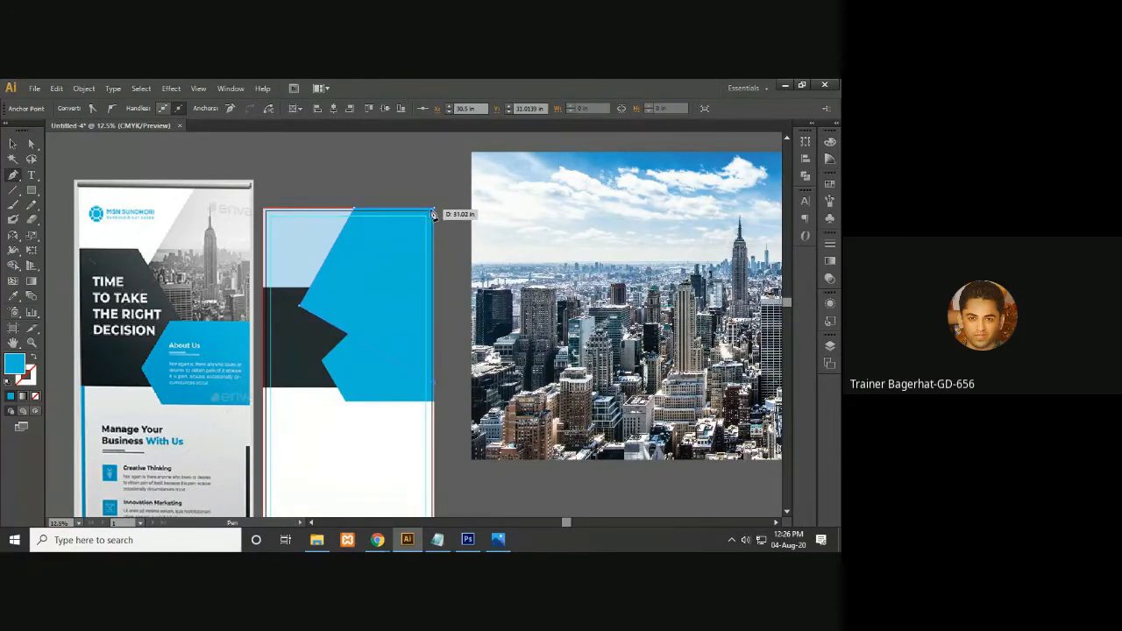
click(437, 213)
- Move the new four-cornered blue shape off the banner onto the city photo, over the tall central skyscraper
drag(524, 291, 399, 292)
click(12, 143)
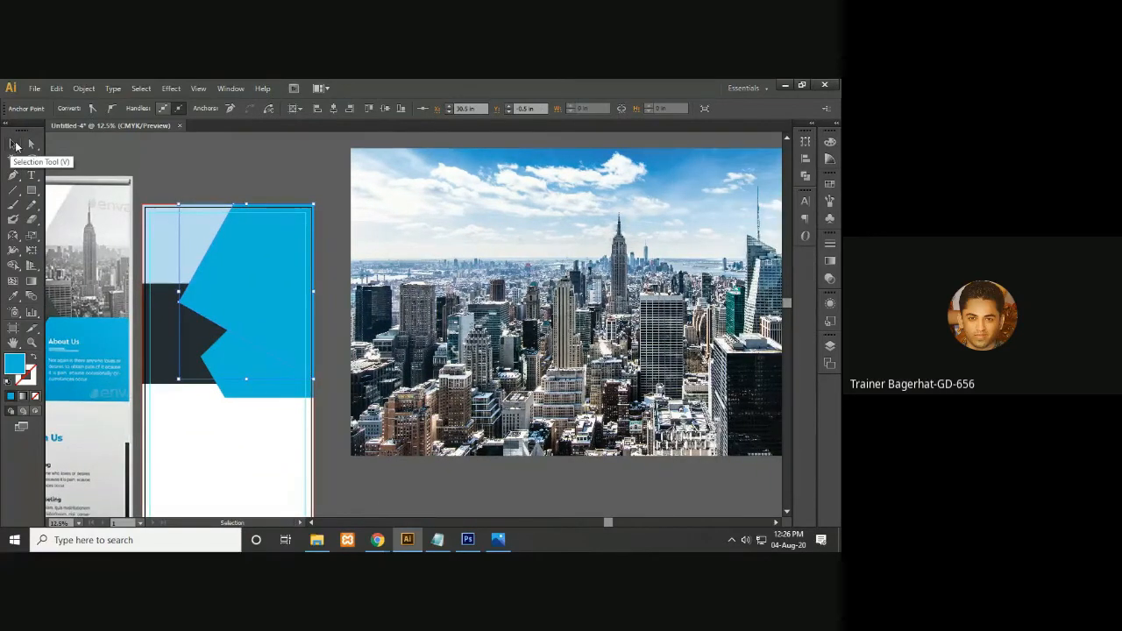
drag(276, 272, 643, 271)
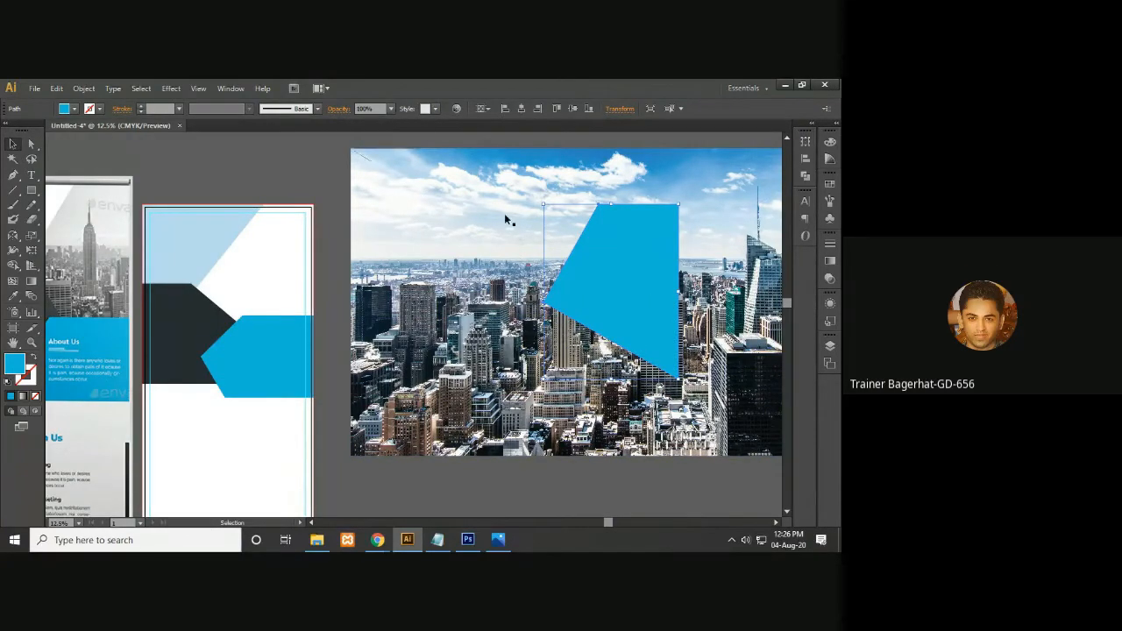
- Set the four-cornered shape's opacity to 50% and shift it slightly left to frame the tall skyscraper
click(391, 109)
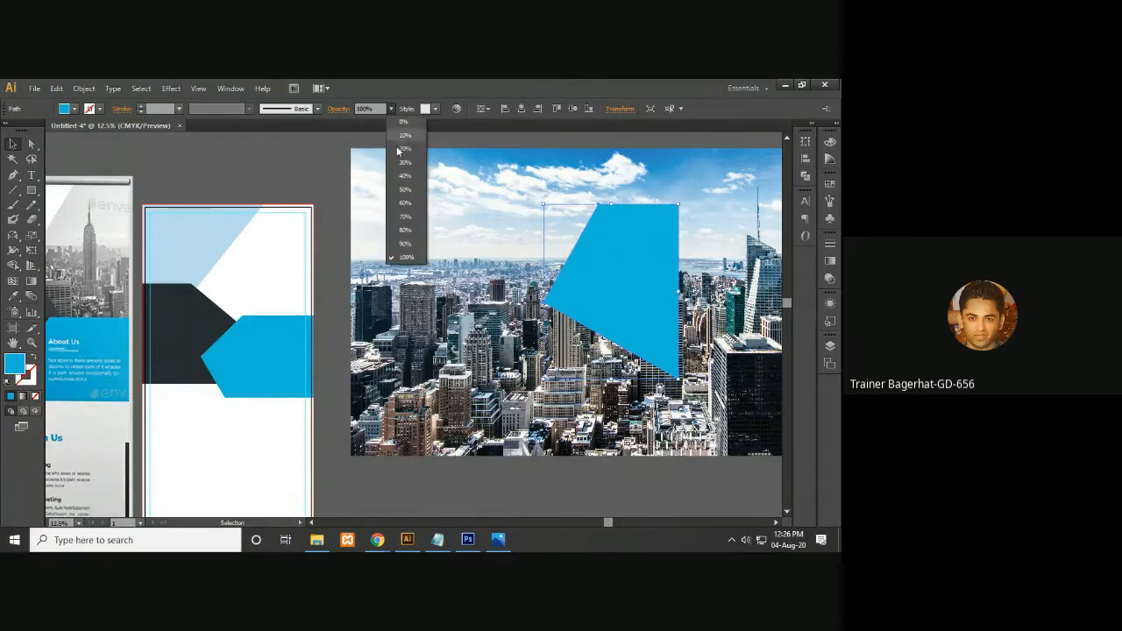
click(405, 190)
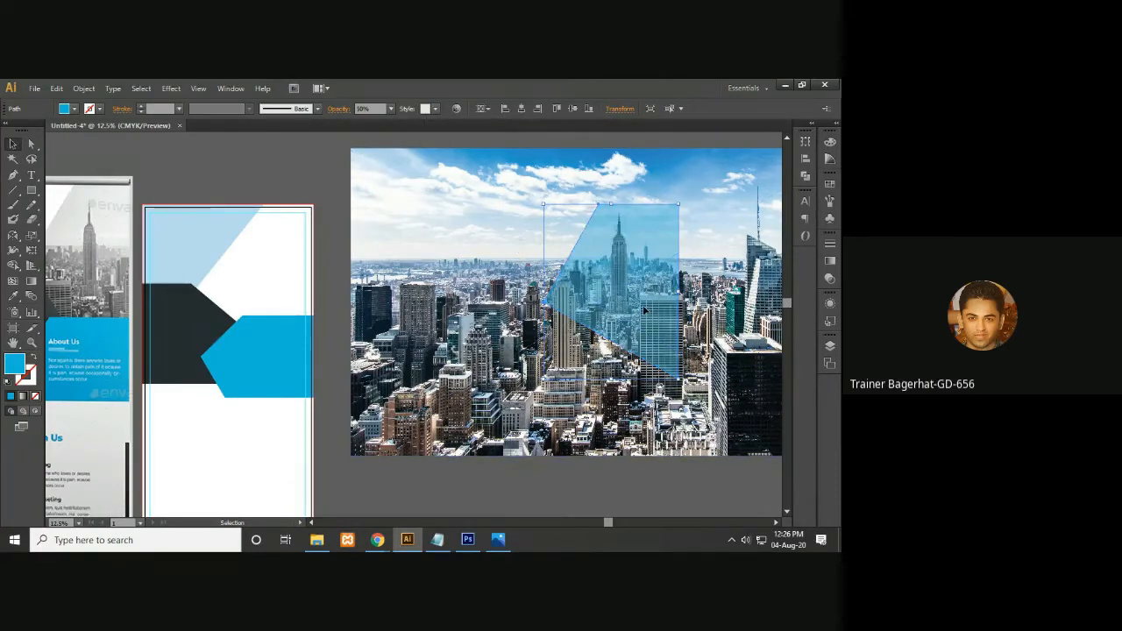
drag(644, 310, 627, 307)
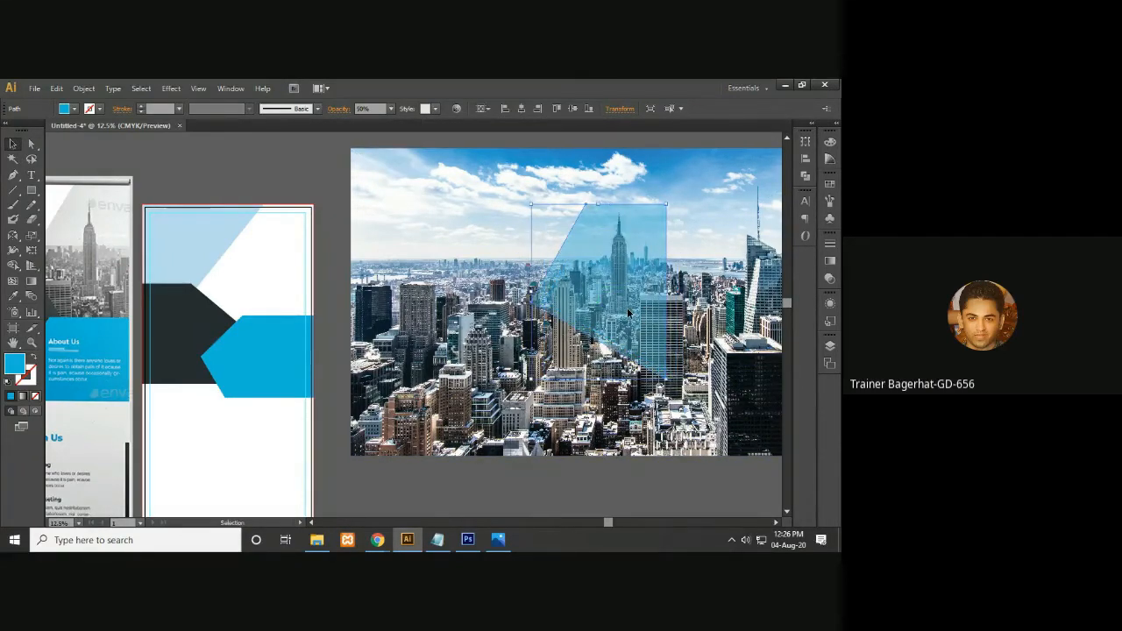
- Nudge the translucent blue shape vertically over the tall skyscraper and use it as a clipping mask on the city photo
drag(628, 317, 626, 308)
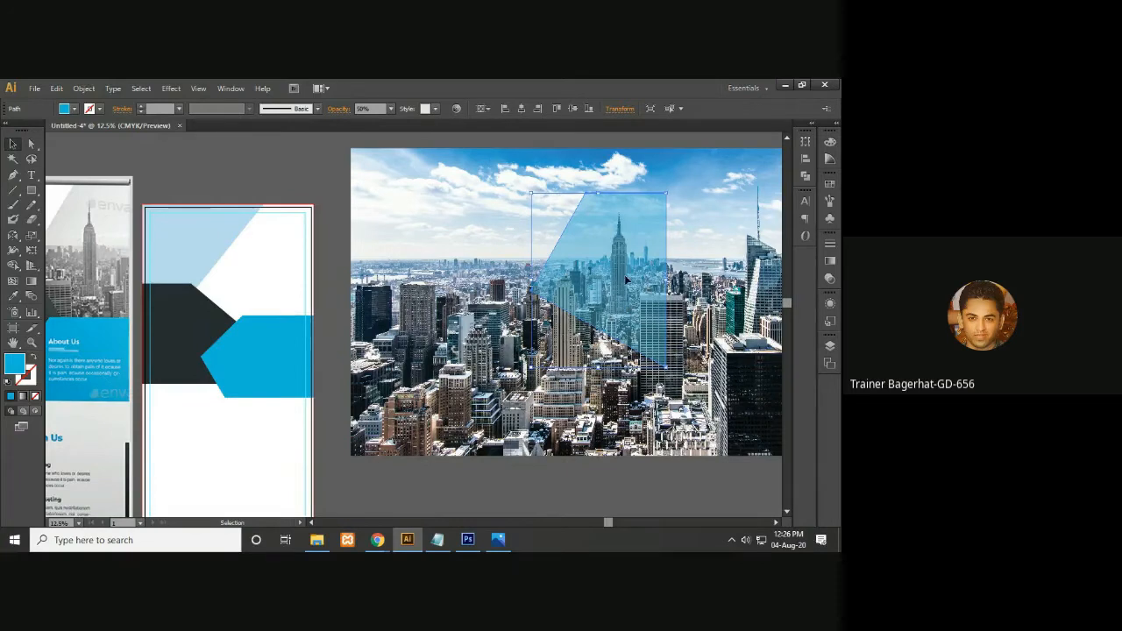
drag(624, 275, 625, 285)
shift+click(409, 192)
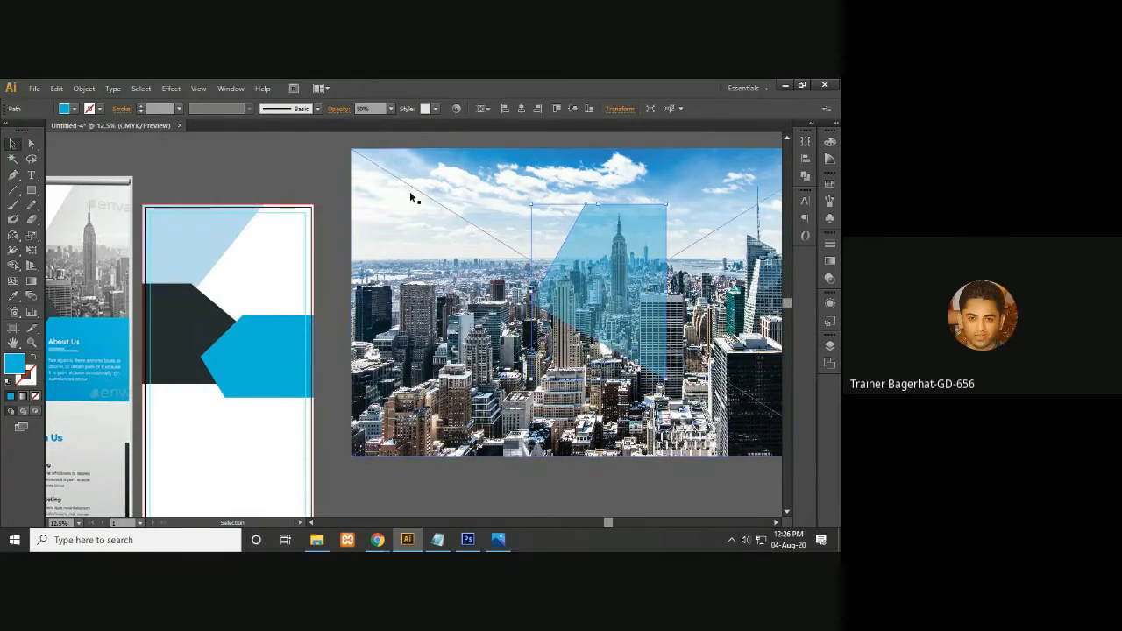
drag(347, 177, 655, 303)
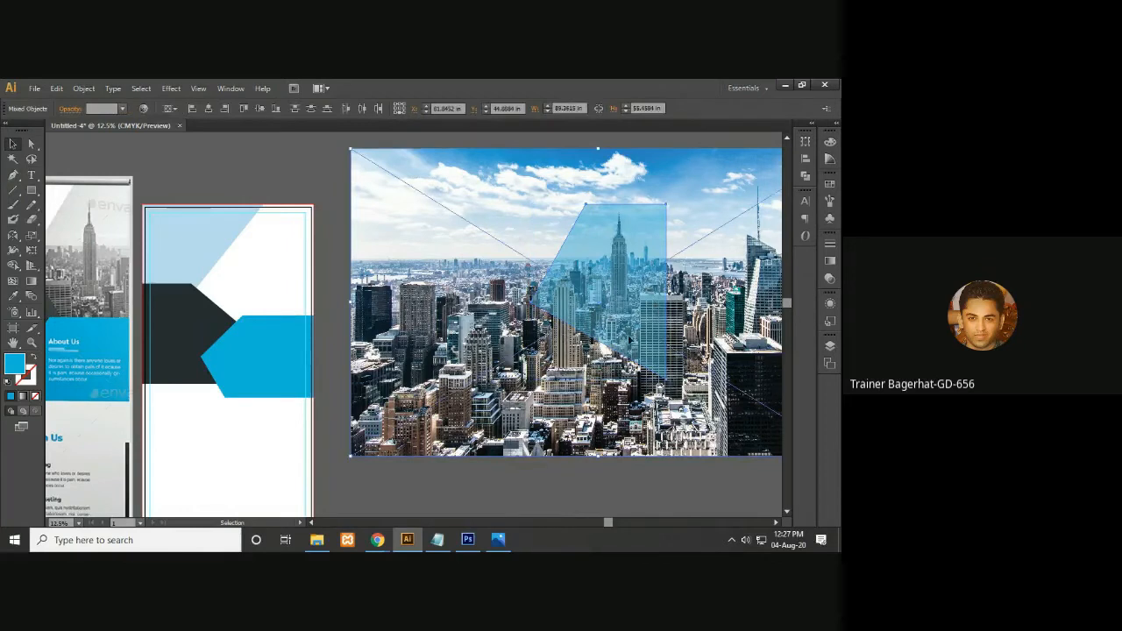
right_click(620, 279)
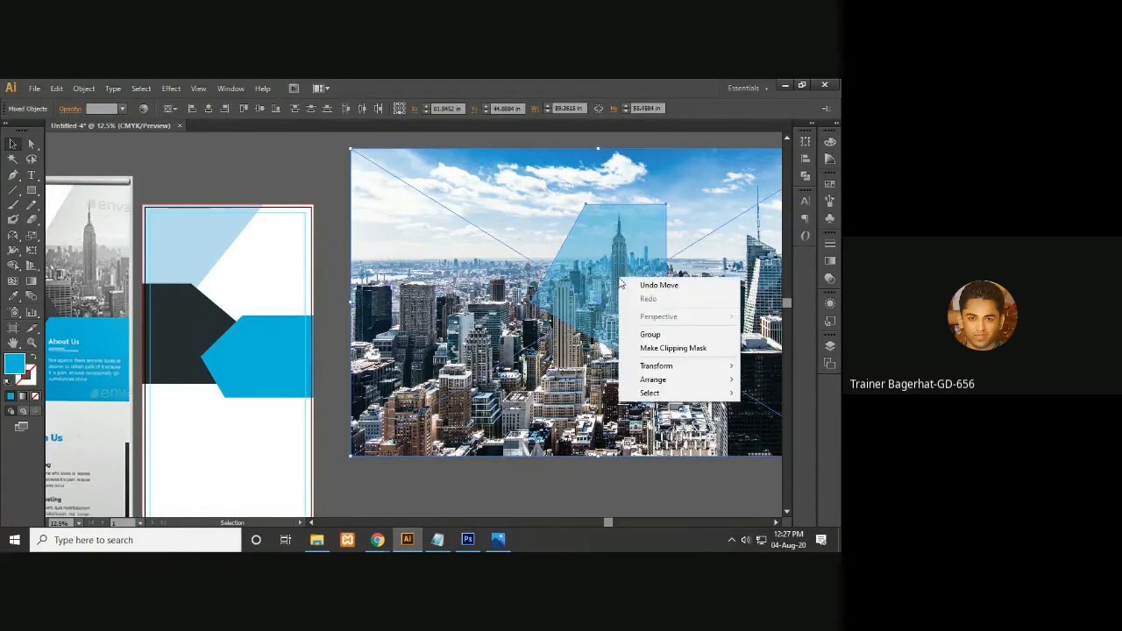
click(664, 348)
- Move the clipped city photo onto the banner, fitting it into the upper right bleed corner
drag(622, 311, 277, 310)
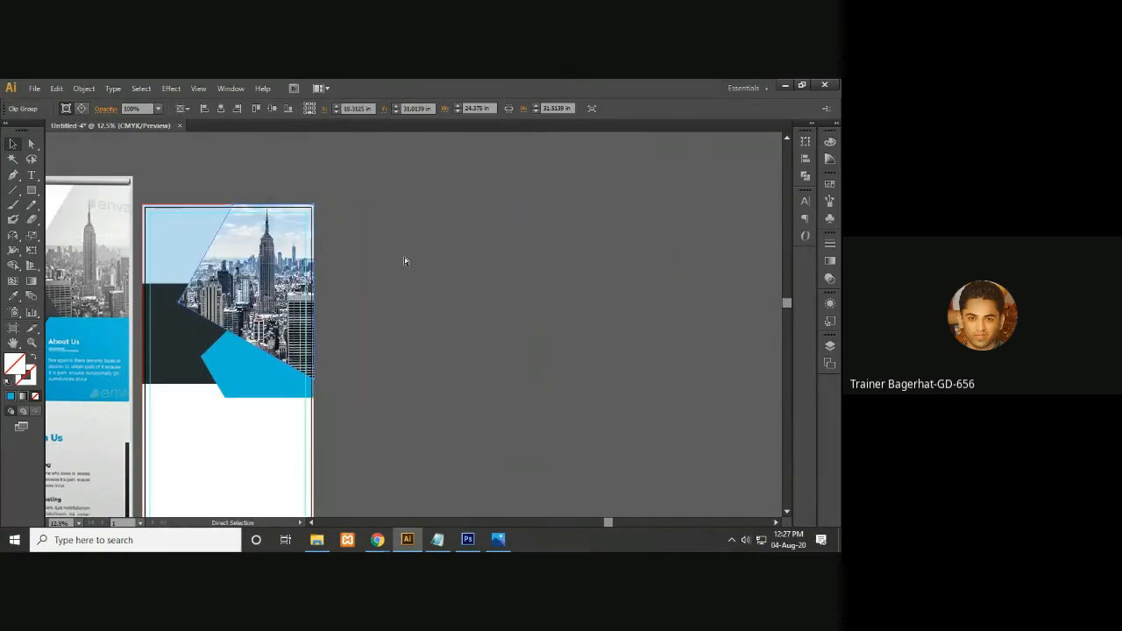
key(ctrl+=)
drag(404, 257, 558, 284)
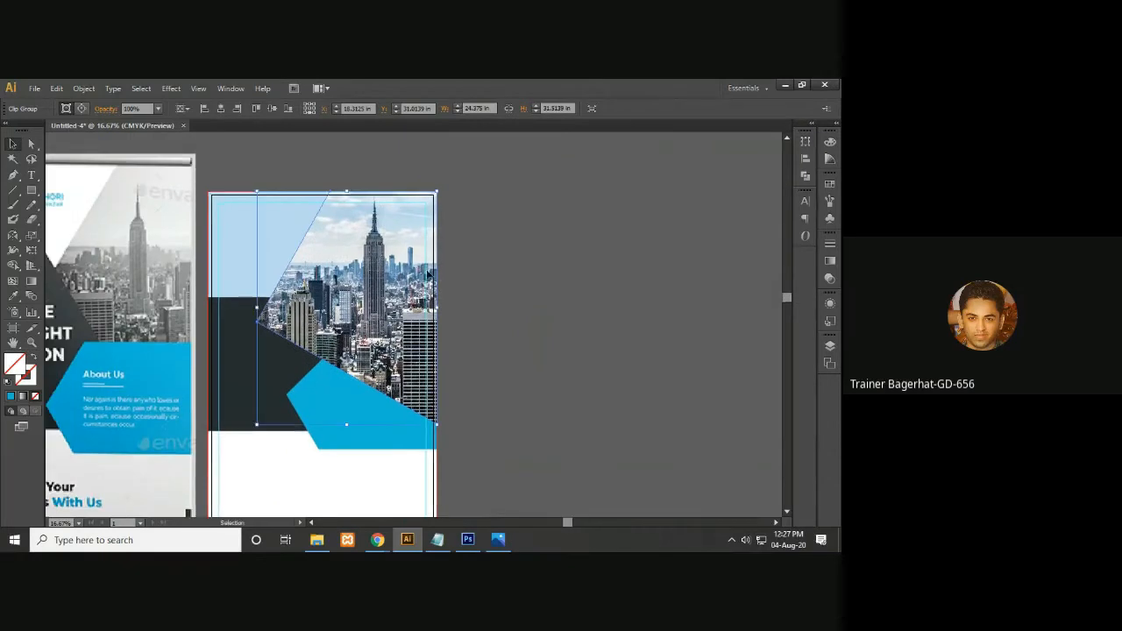
- Send the clipped city photo backward twice so it sits behind the blue and black pointed shapes
right_click(366, 305)
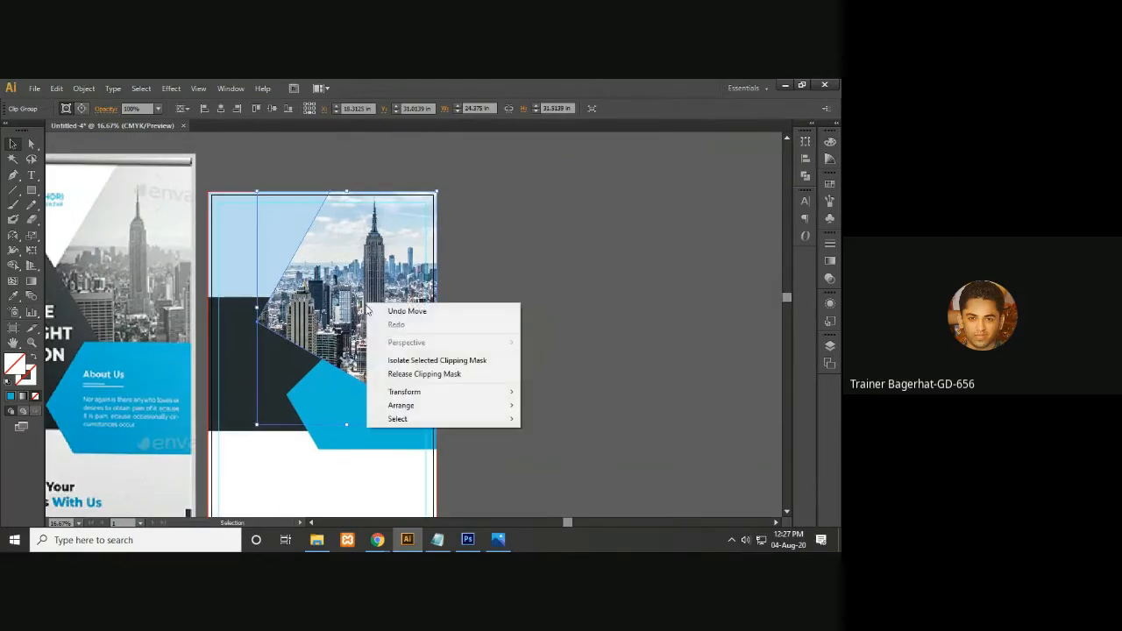
mouse_move(423, 411)
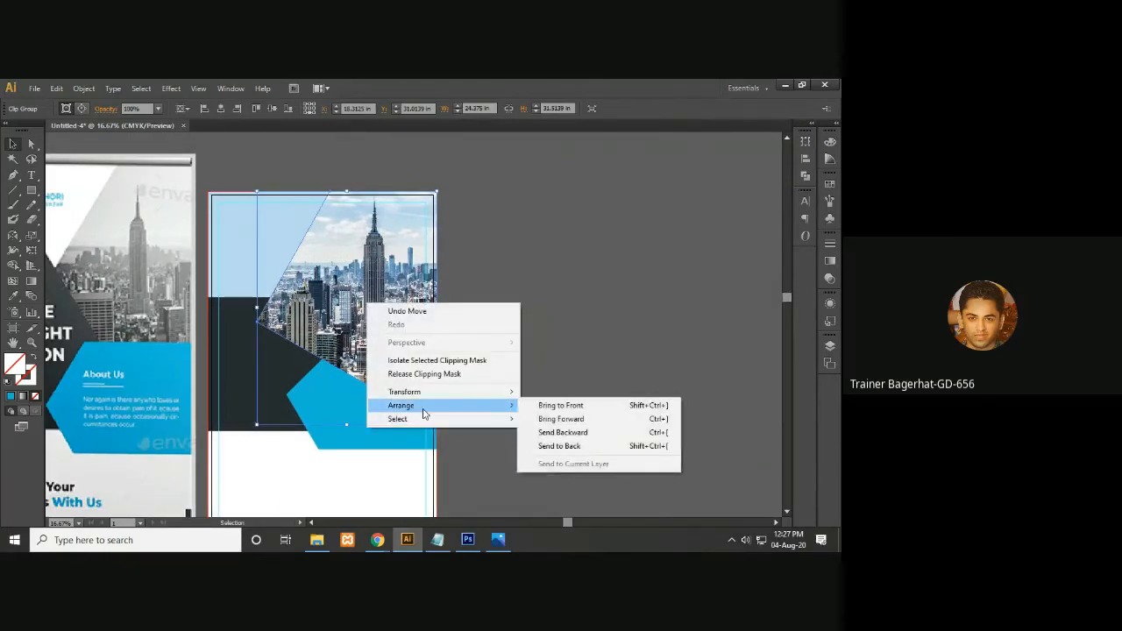
click(561, 432)
right_click(377, 286)
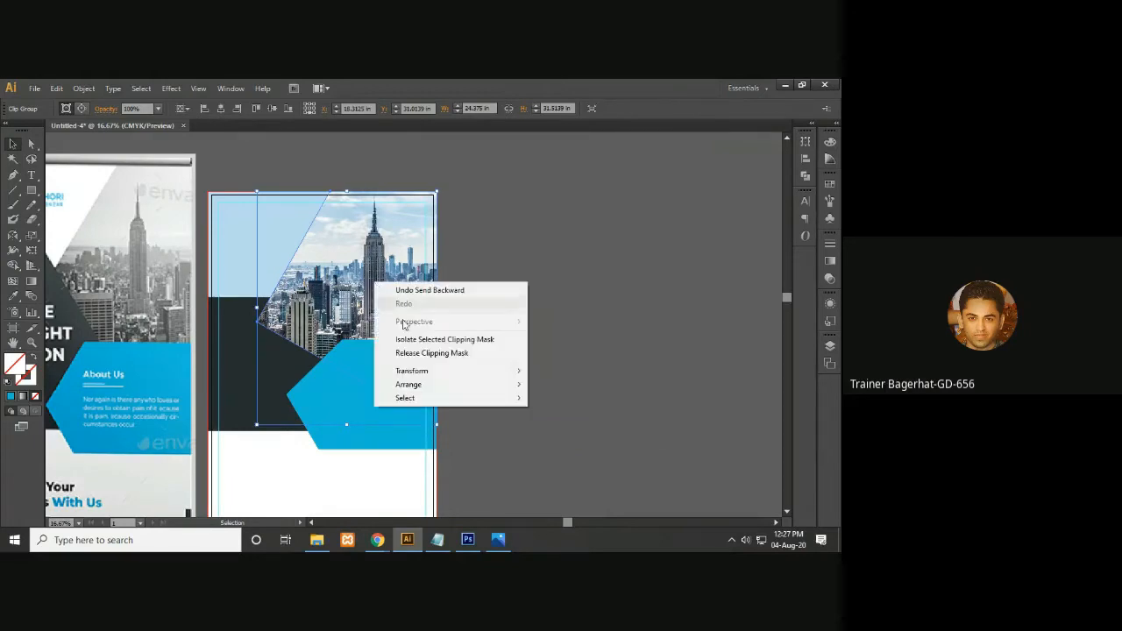
mouse_move(450, 384)
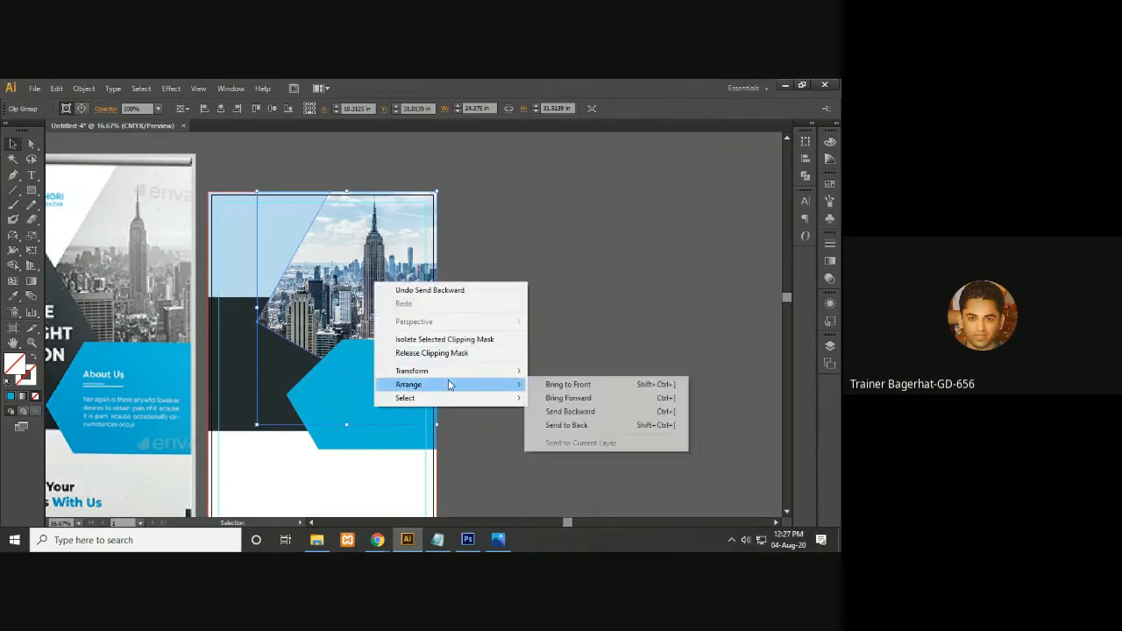
click(570, 411)
click(600, 274)
key(ctrl+minus)
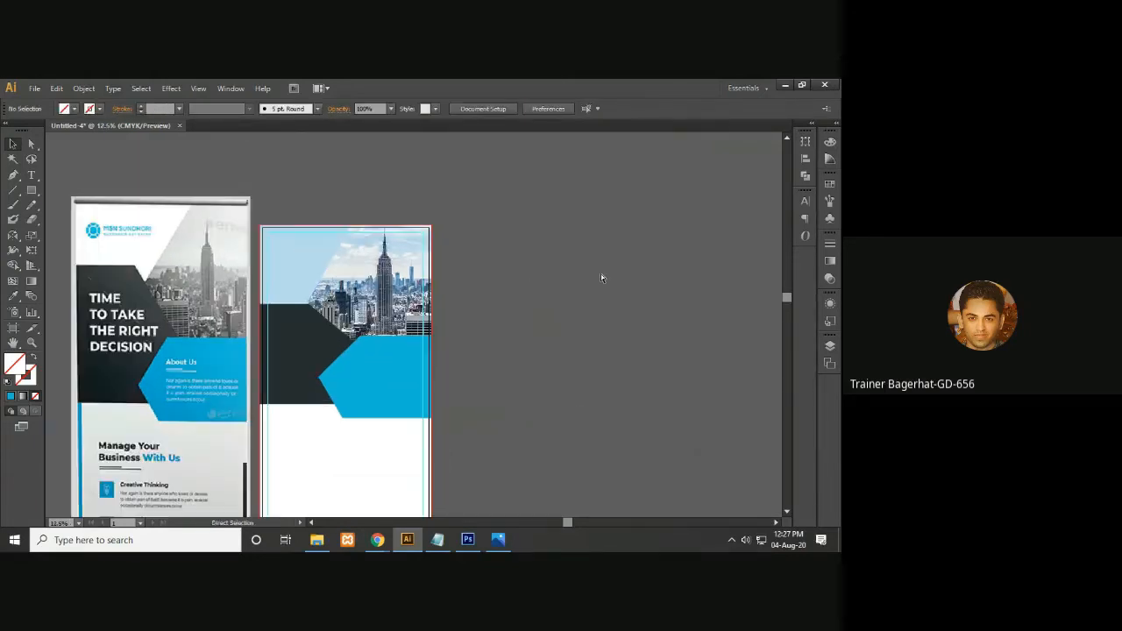
- Recolour the light blue header shape with the white sampled from the reference banner using the Eyedropper
drag(599, 271, 651, 266)
click(348, 273)
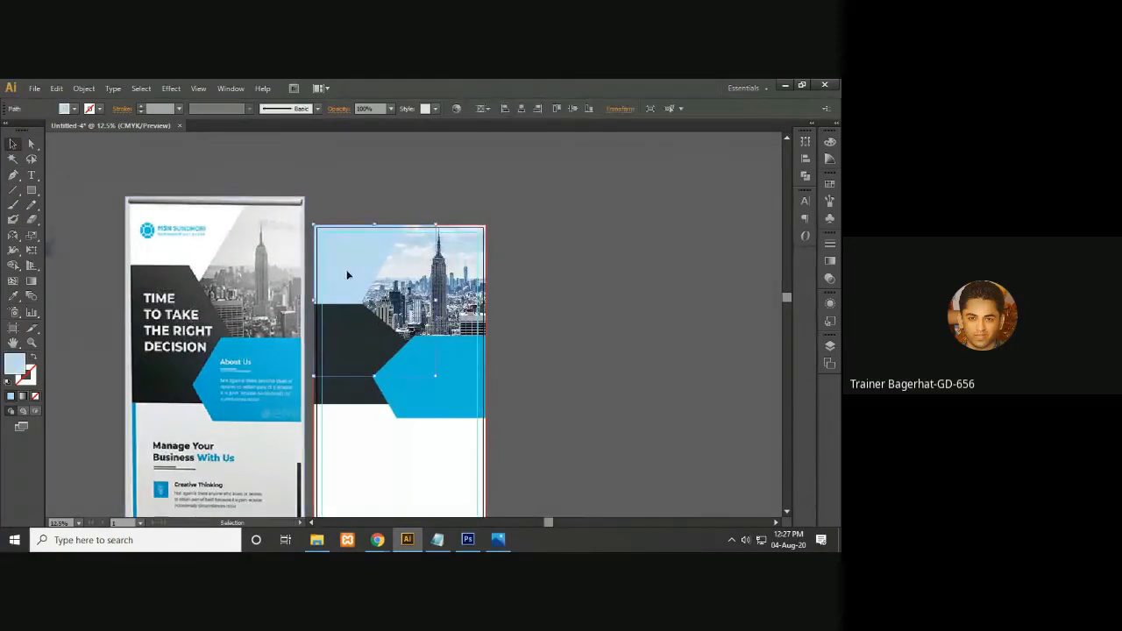
key(i)
click(203, 250)
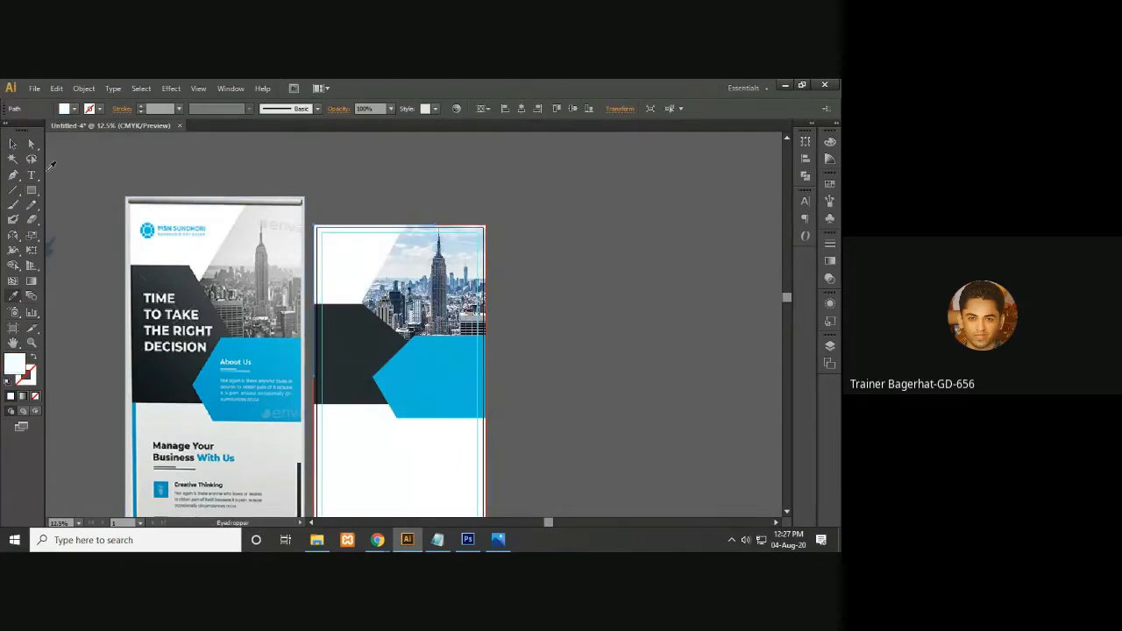
click(12, 142)
click(526, 247)
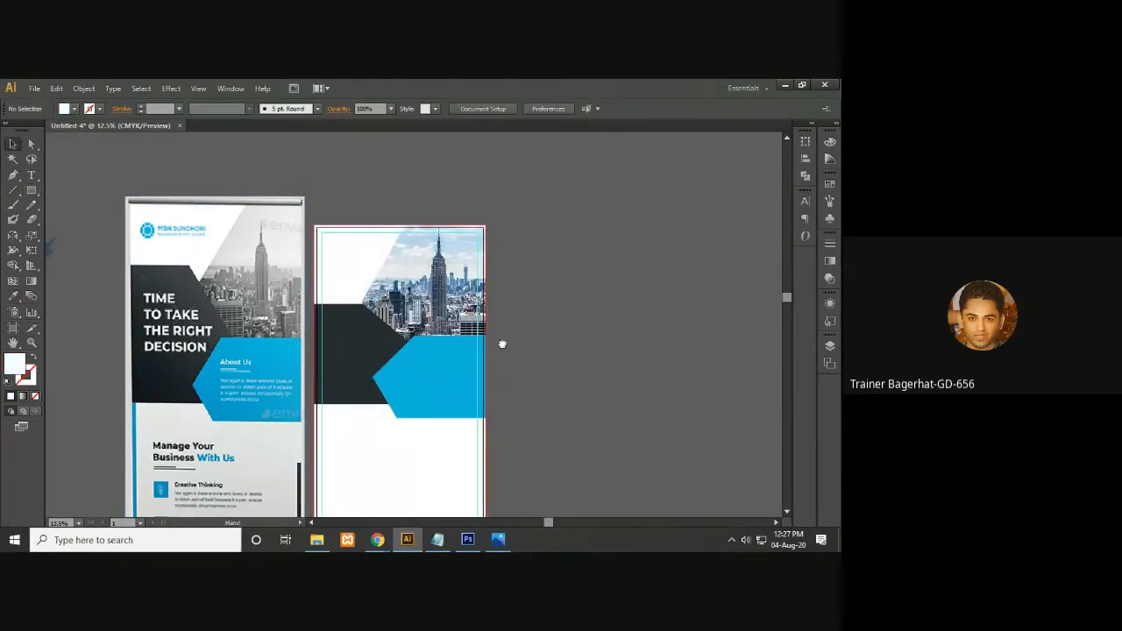
drag(501, 343, 541, 331)
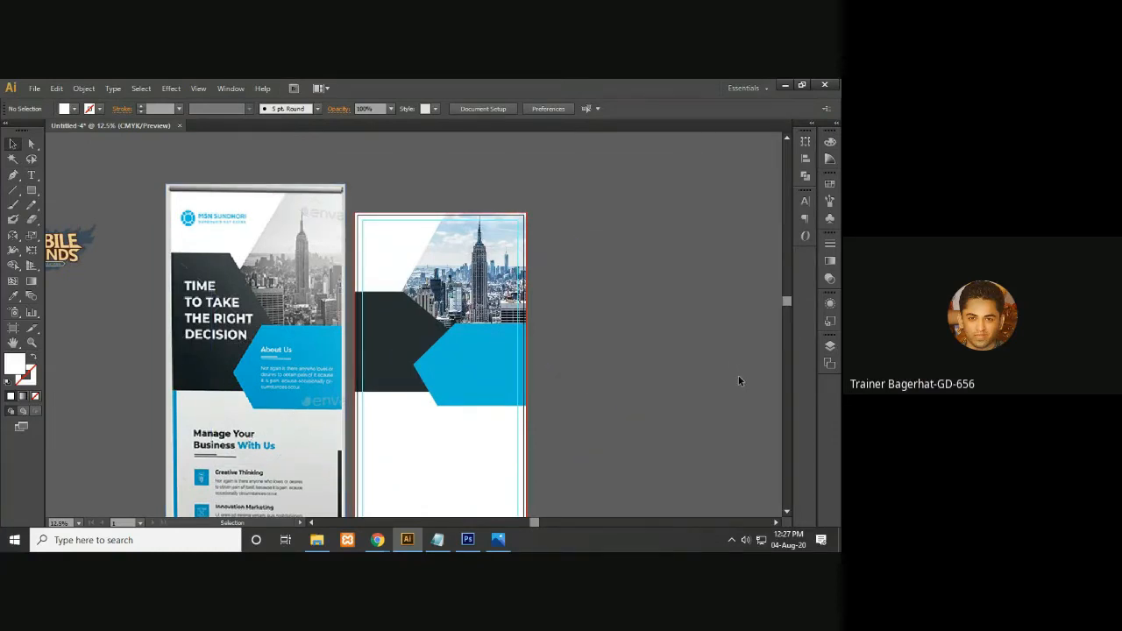
drag(600, 417, 656, 397)
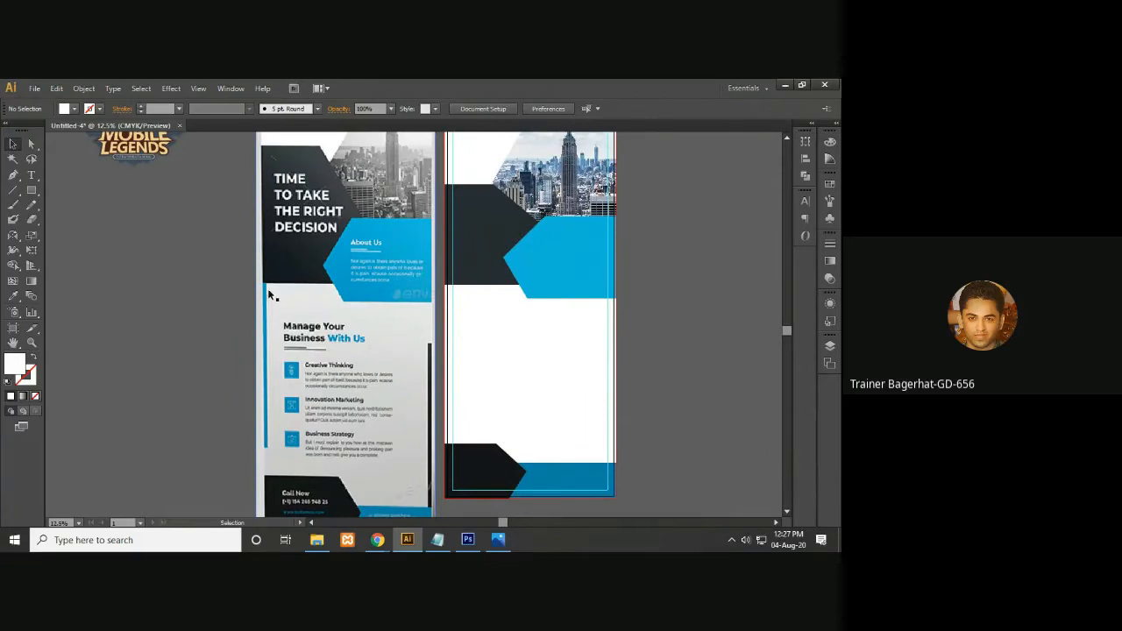
- Switch to Chrome and look through the participant list of the Google Meet call
click(377, 540)
click(288, 497)
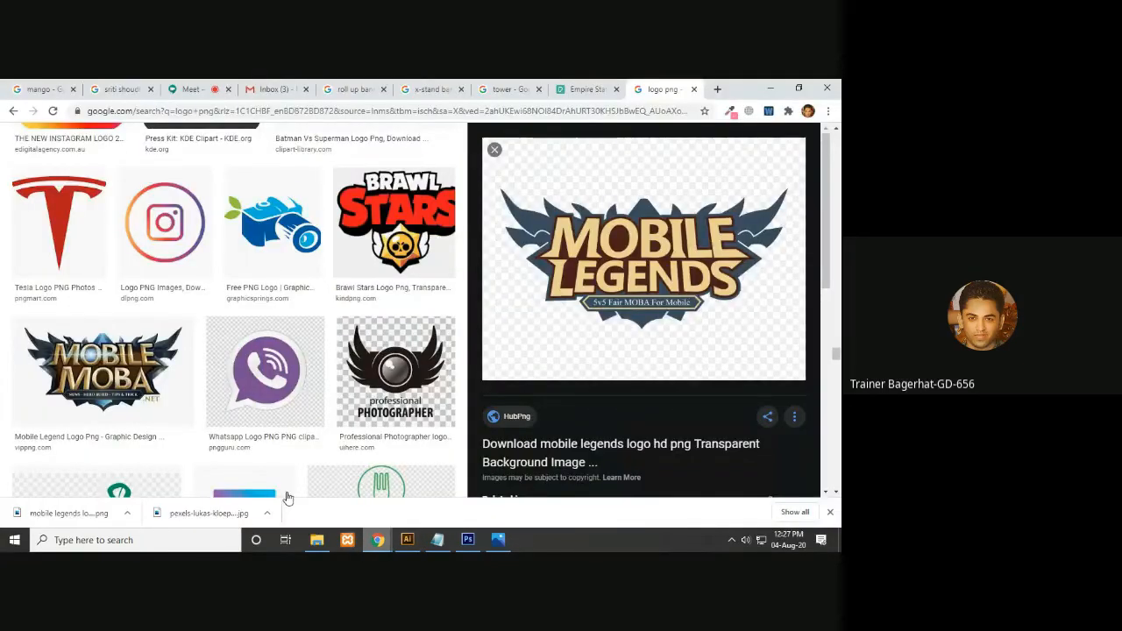
click(213, 92)
click(537, 348)
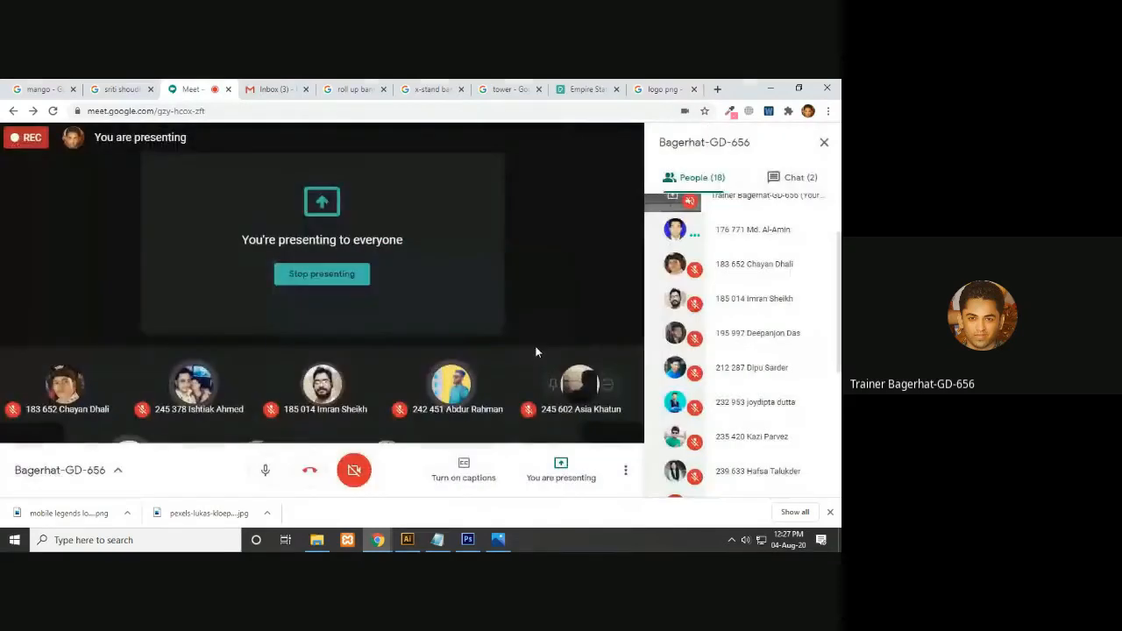
drag(838, 323, 829, 405)
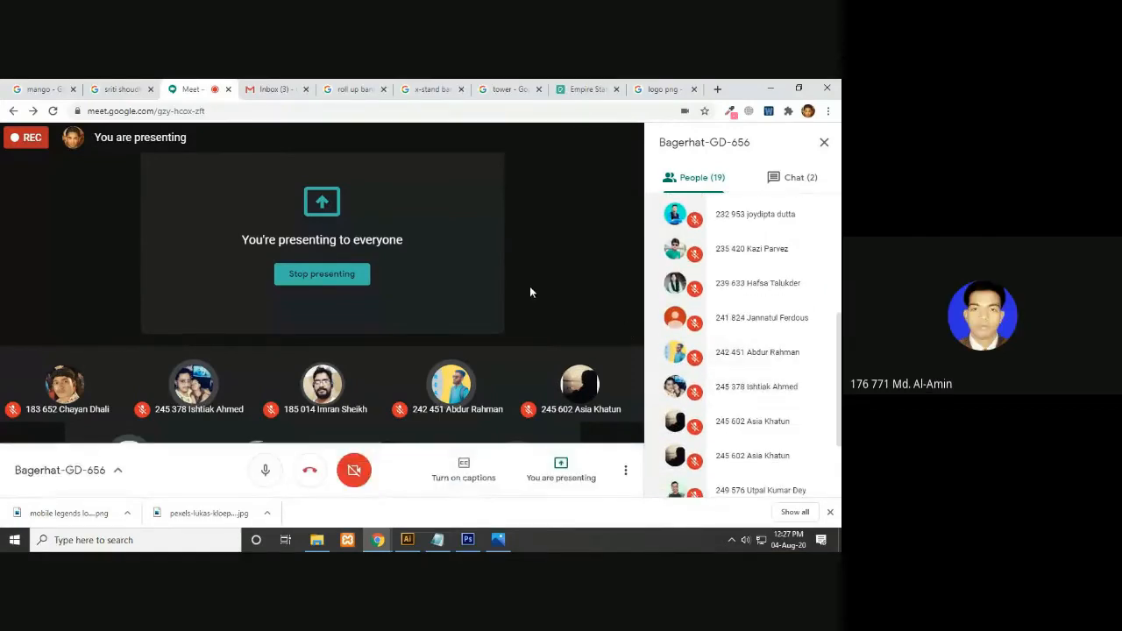
click(770, 88)
- In Illustrator, nudge the inner tip anchor of the blue pointed header shape slightly to the right using Direct Selection
drag(709, 206, 682, 255)
click(31, 145)
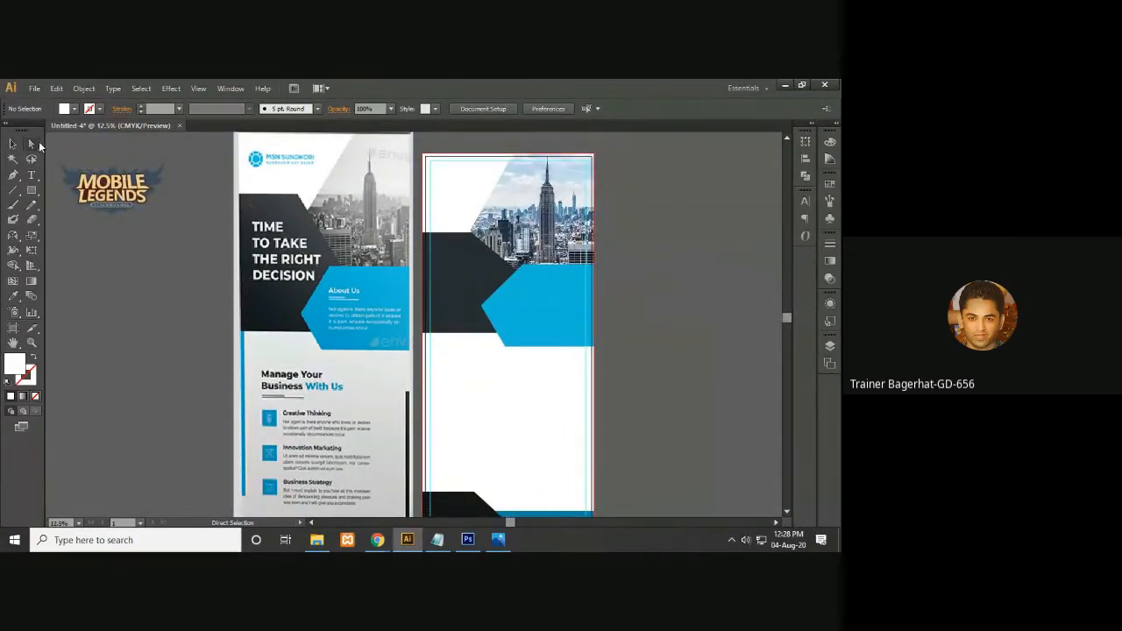
click(495, 310)
key(shift+Right)
key(shift+Right)
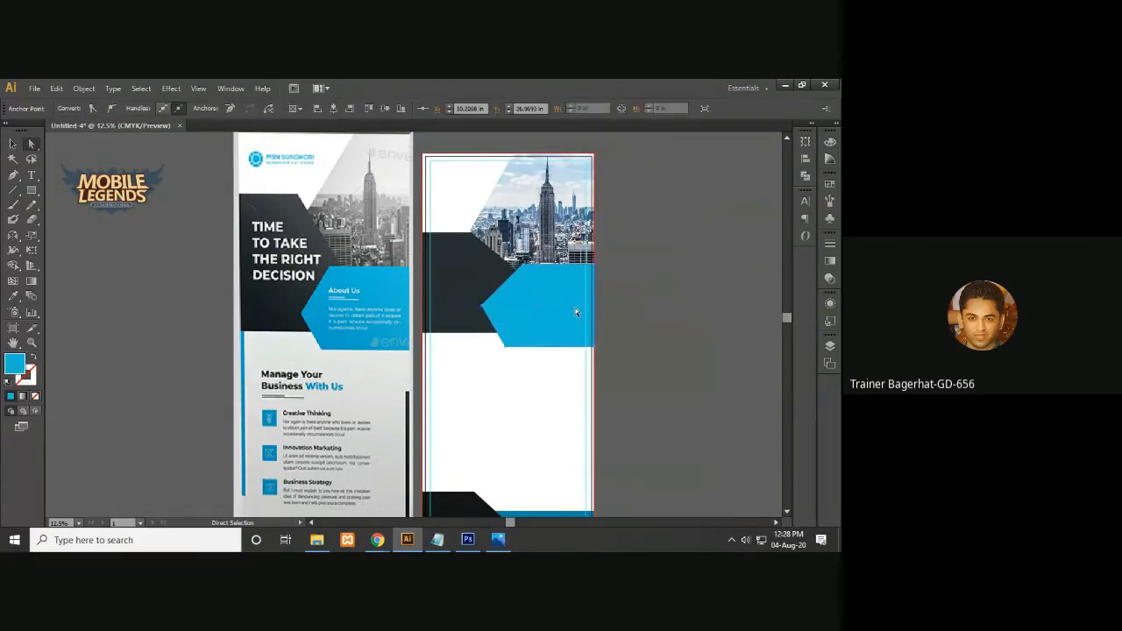
click(656, 306)
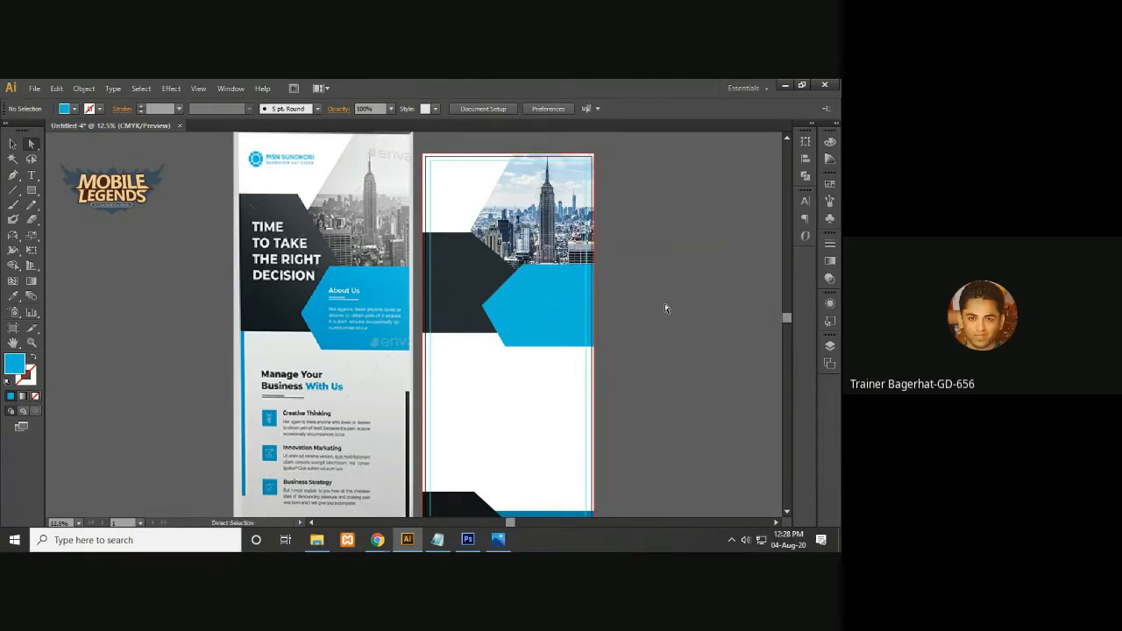
drag(674, 208, 616, 273)
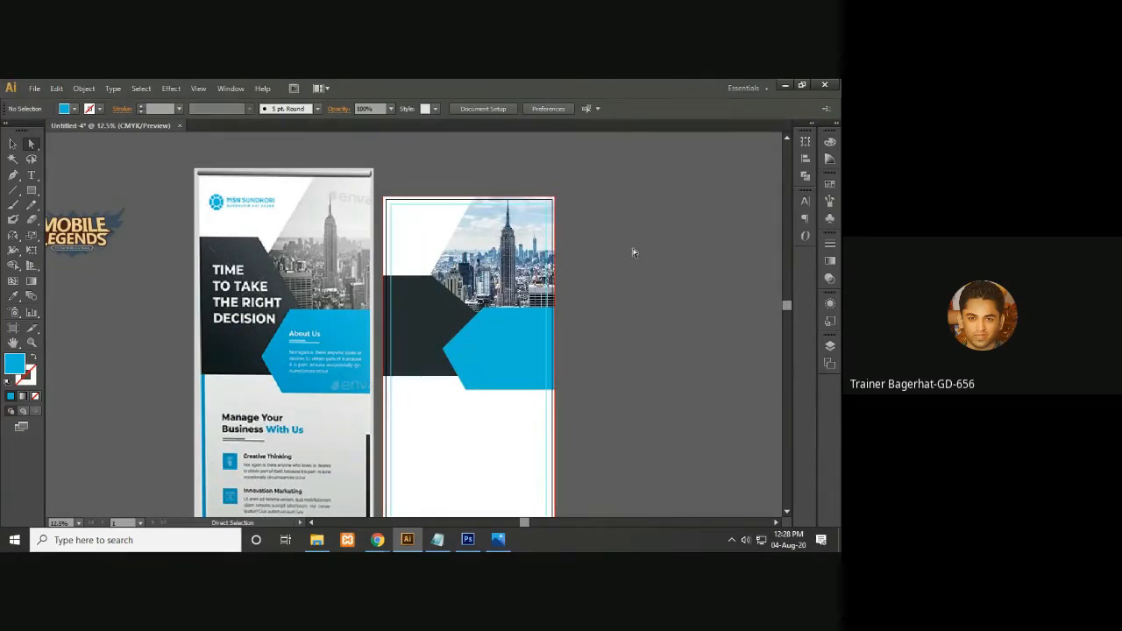
drag(595, 318, 590, 299)
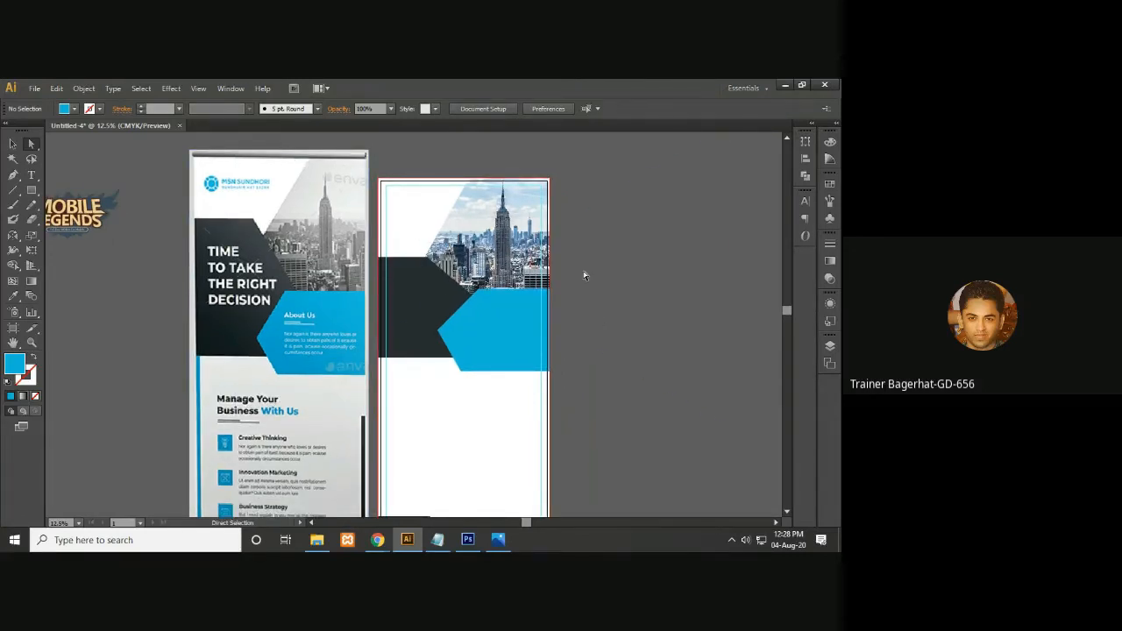
key(space)
drag(583, 270, 585, 259)
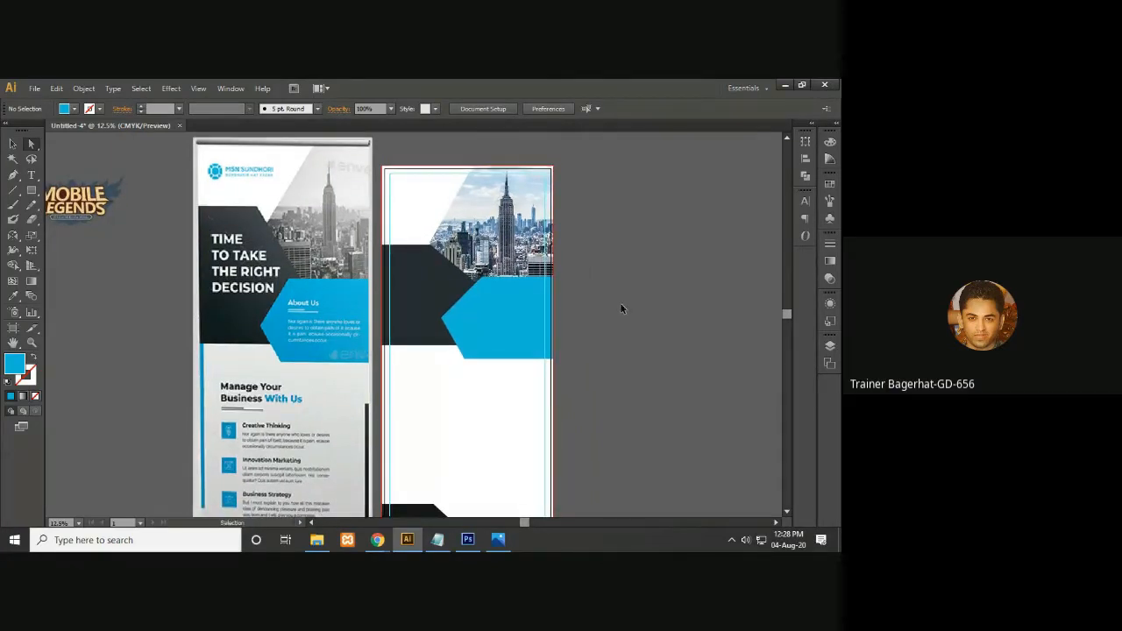
key(ctrl+0)
key(ctrl+plus)
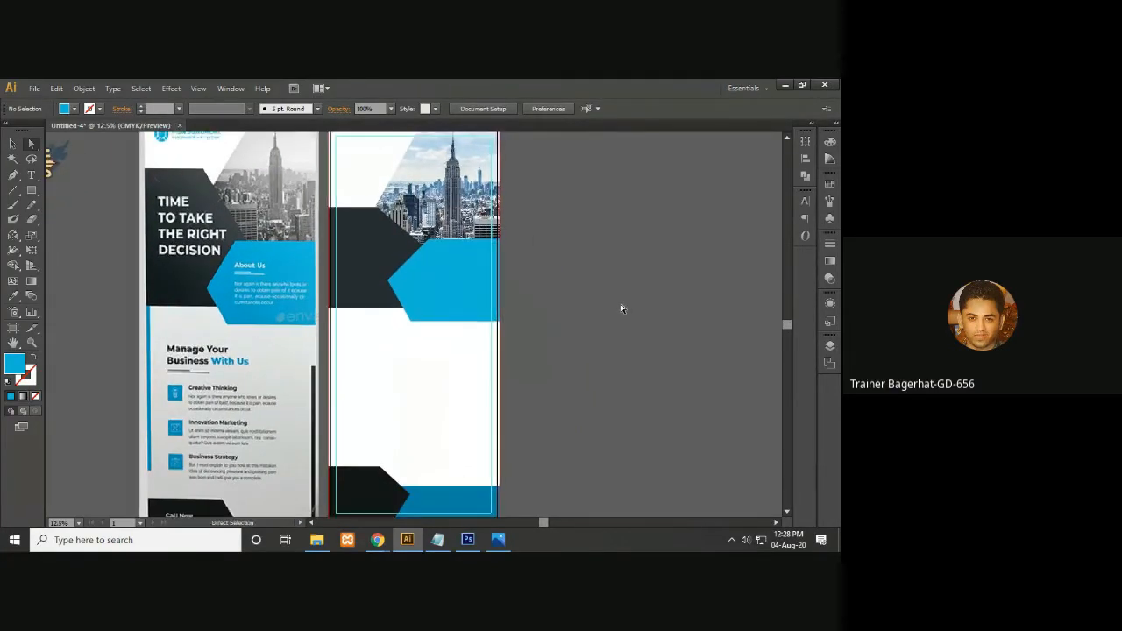
drag(622, 304, 636, 346)
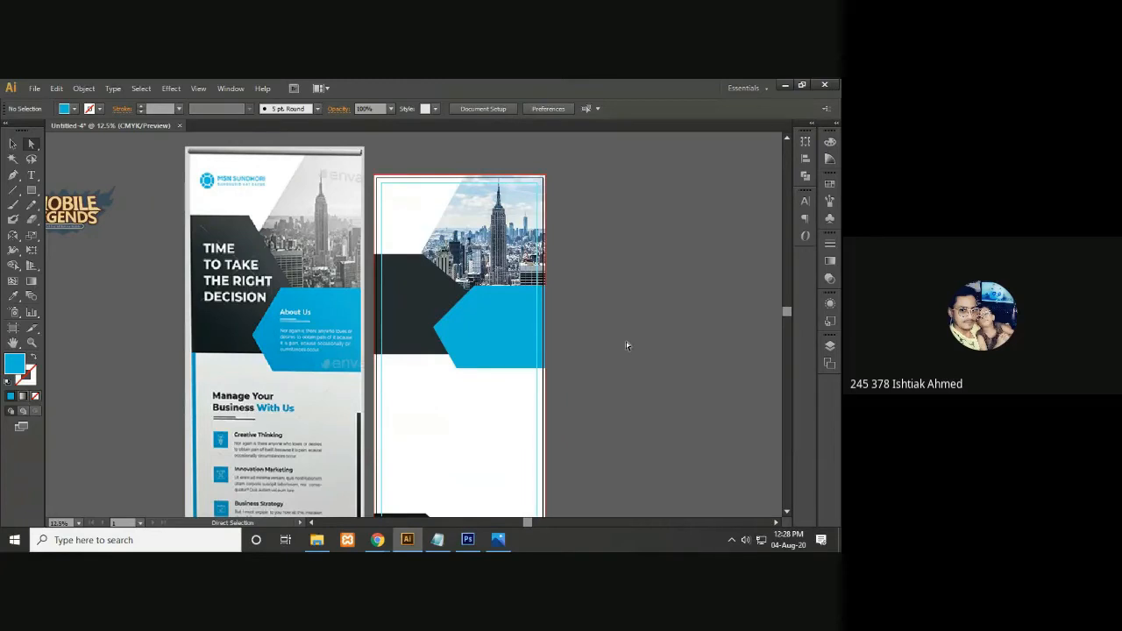
mouse_move(613, 346)
mouse_down()
mouse_move(641, 271)
mouse_move(596, 288)
mouse_move(584, 310)
mouse_move(604, 356)
mouse_move(608, 321)
mouse_move(608, 360)
mouse_move(614, 341)
mouse_up()
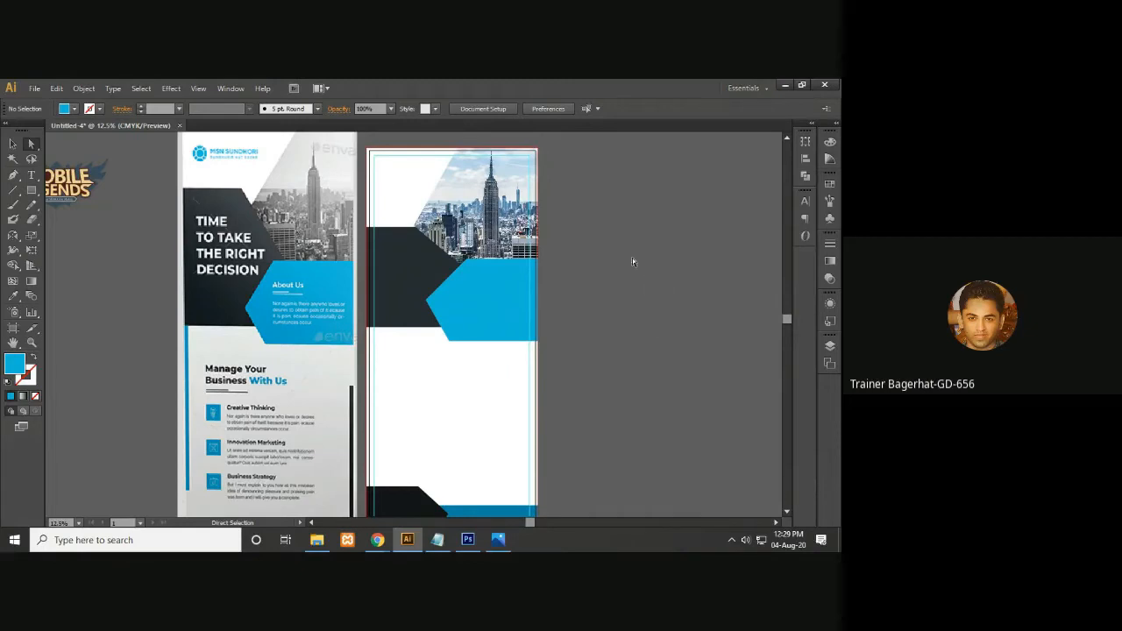
drag(619, 255, 671, 270)
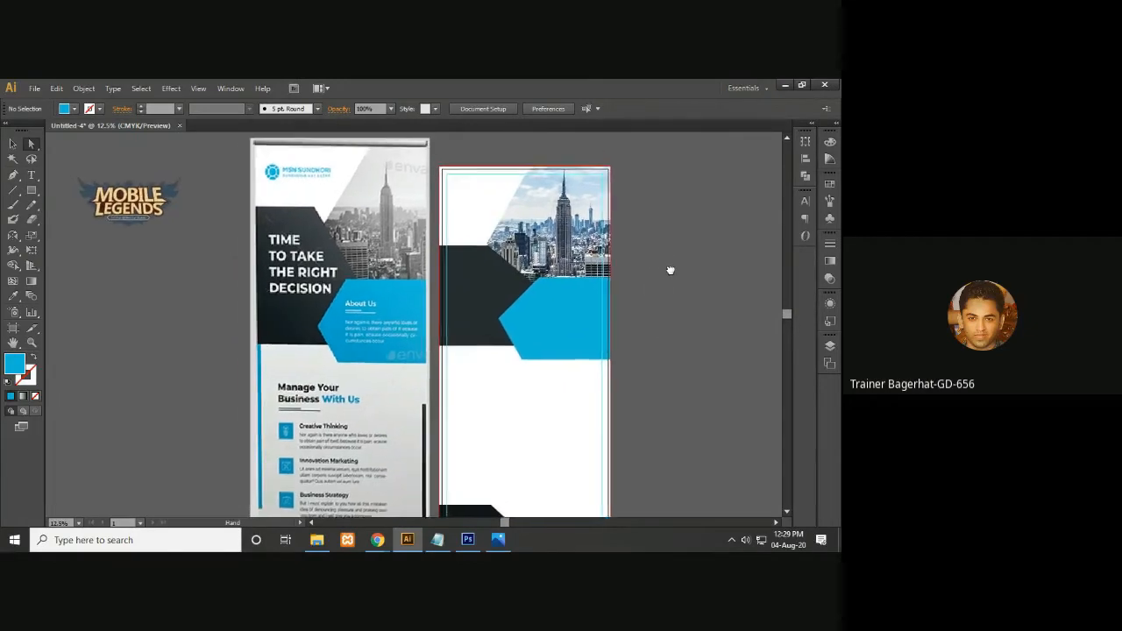
- Draw a tall, narrow blue rectangle along the banner's right bleed edge, from the footer band up to just below the blue pointed shape
scroll(666, 321, down, 4)
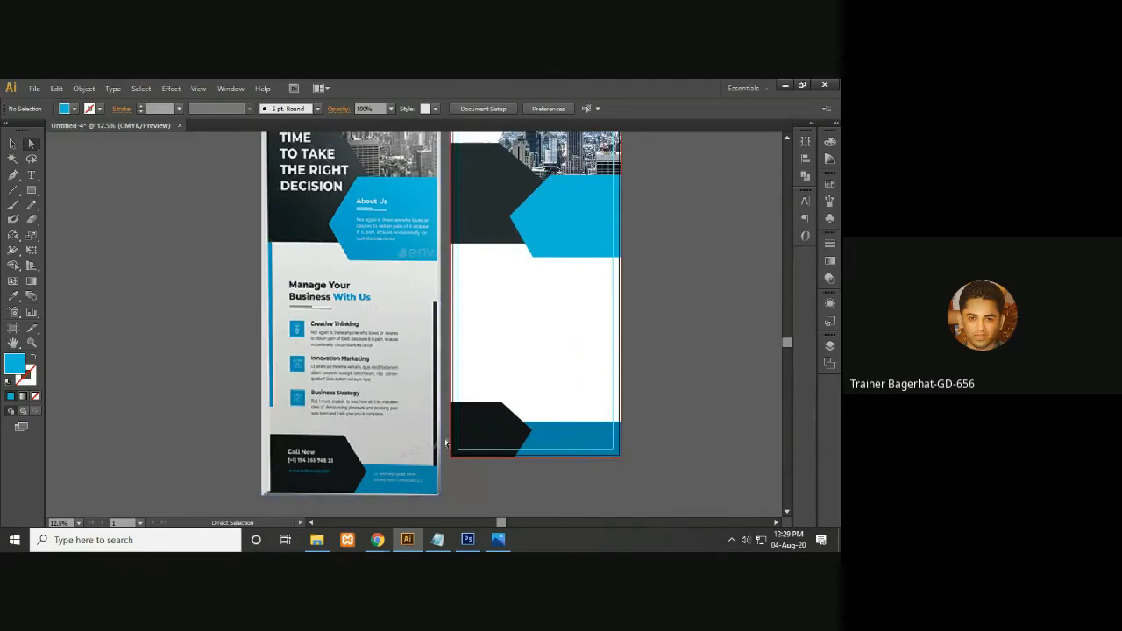
drag(540, 401, 483, 400)
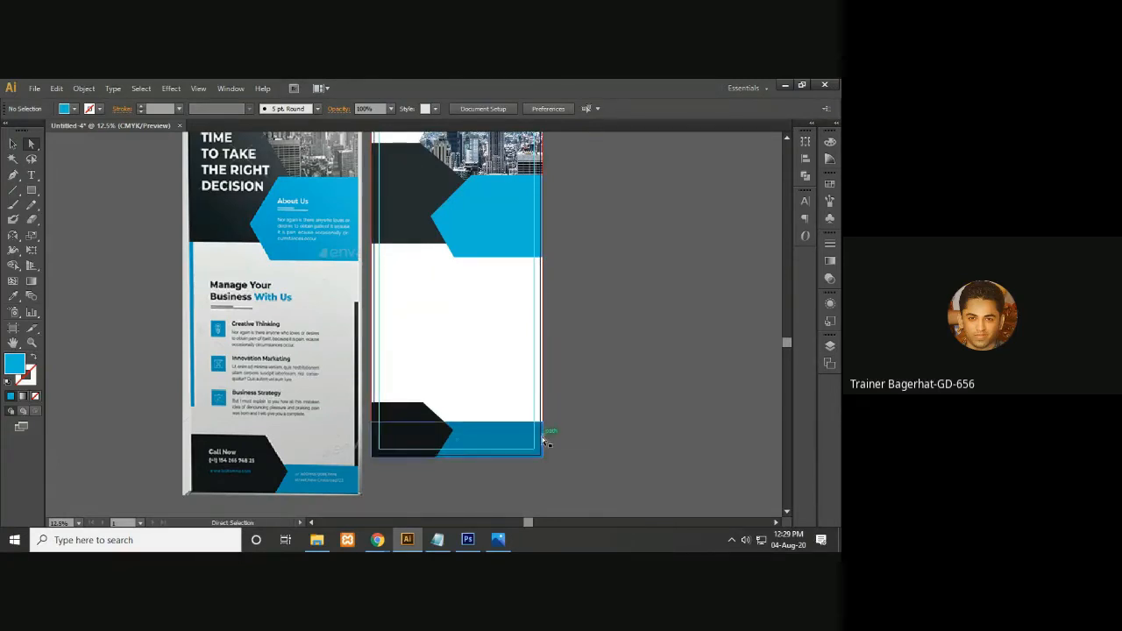
drag(28, 191, 87, 188)
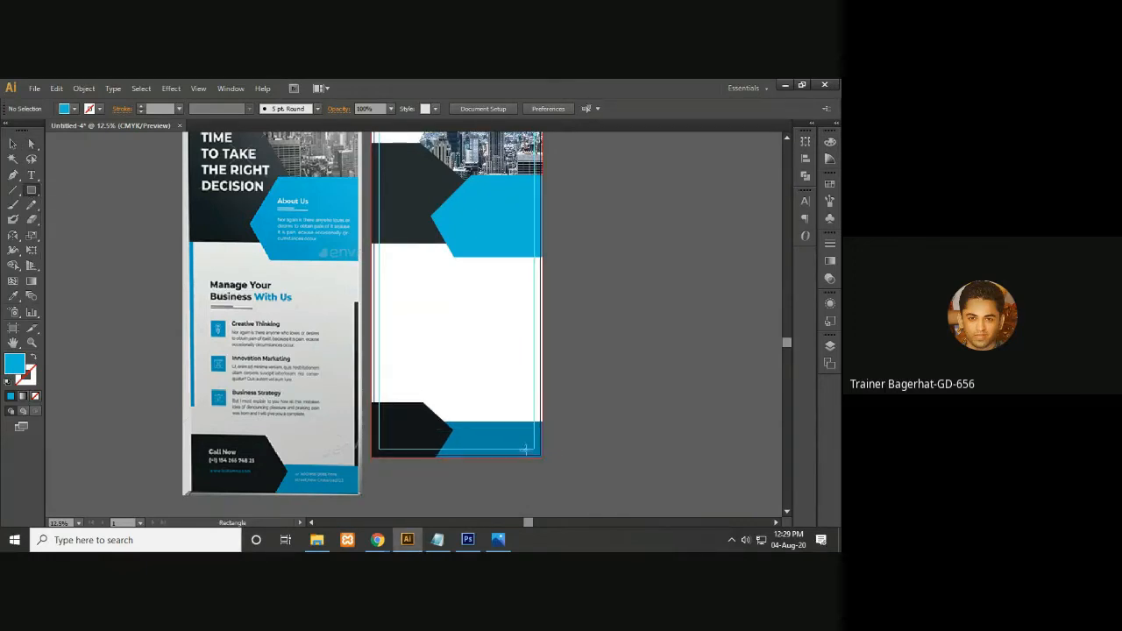
drag(543, 419, 530, 274)
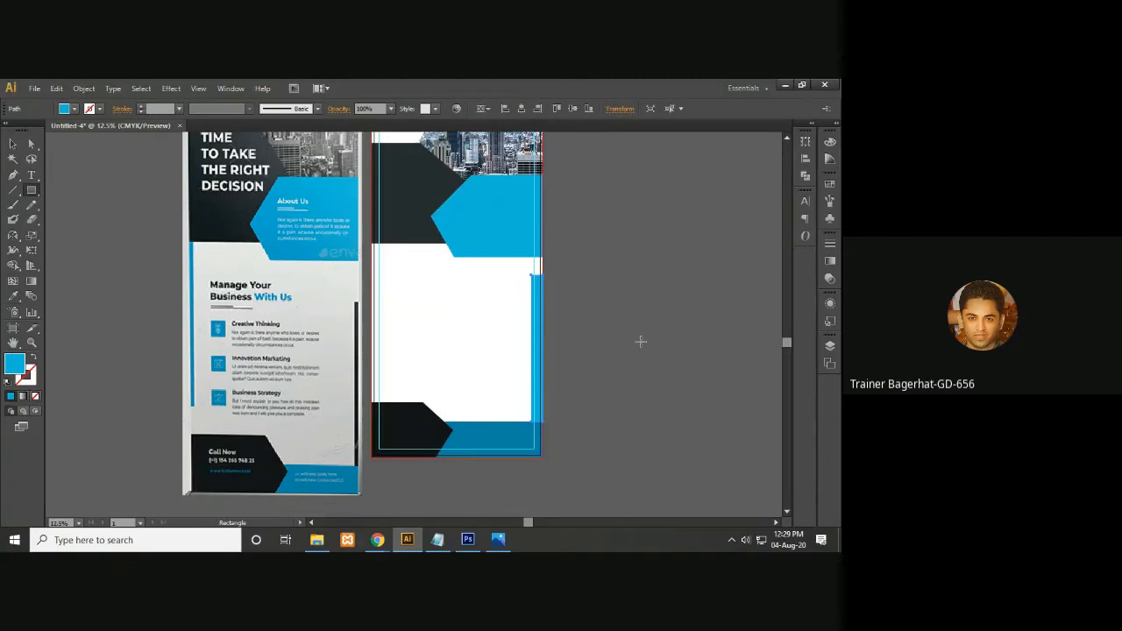
- Narrow the vertical blue bar from its inner side until it fits between the margin guide and the right bleed edge
key(ctrl+=)
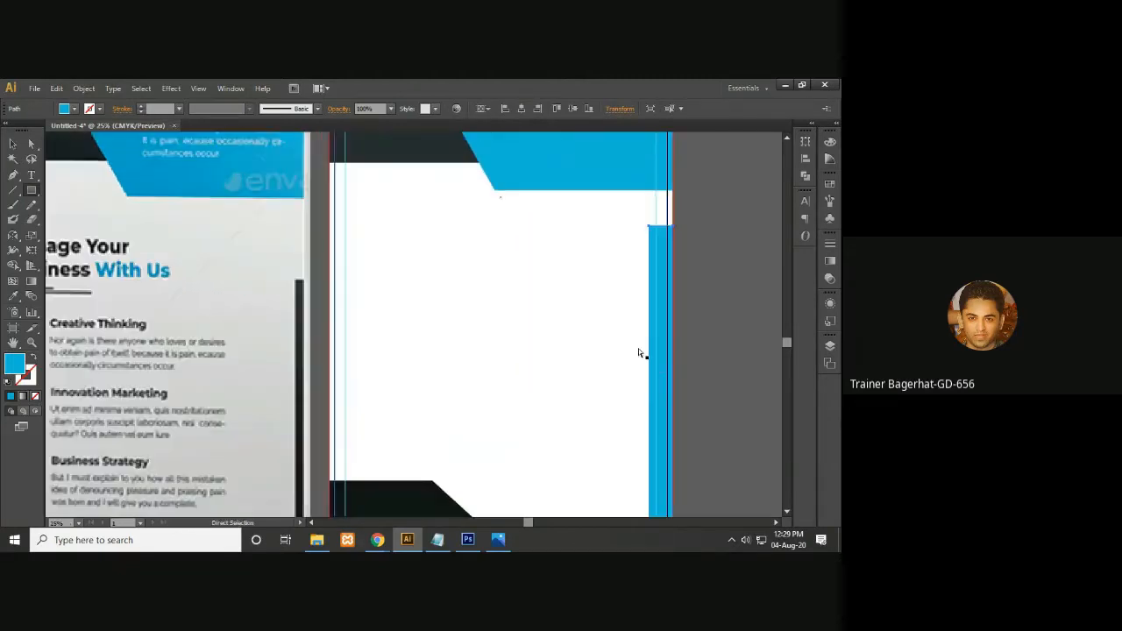
drag(636, 348, 536, 336)
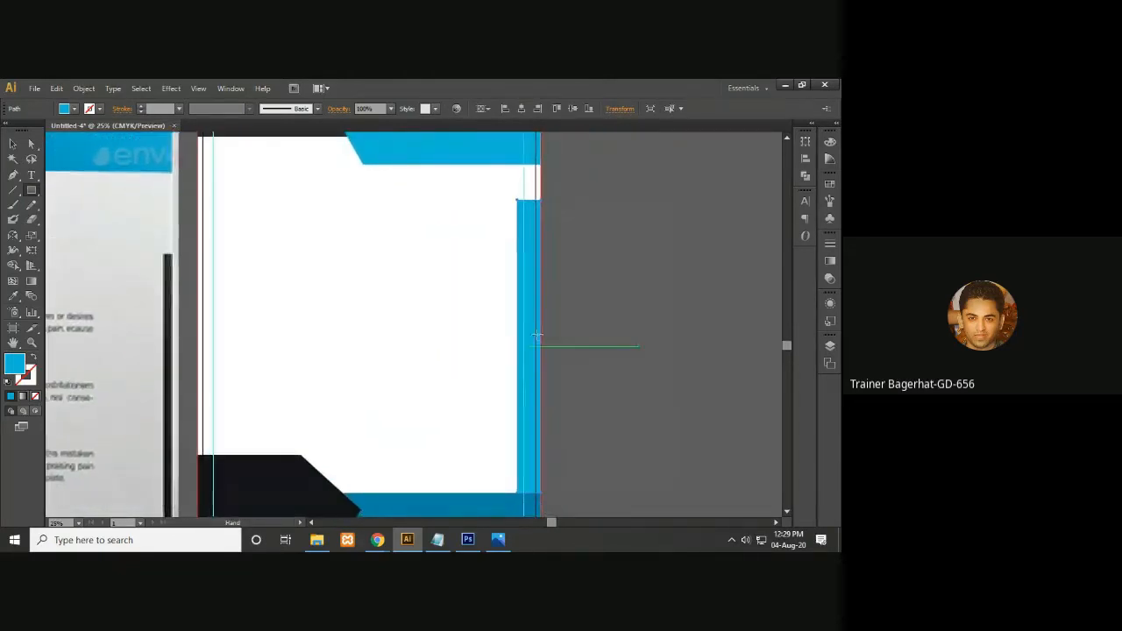
click(14, 144)
drag(517, 346, 528, 346)
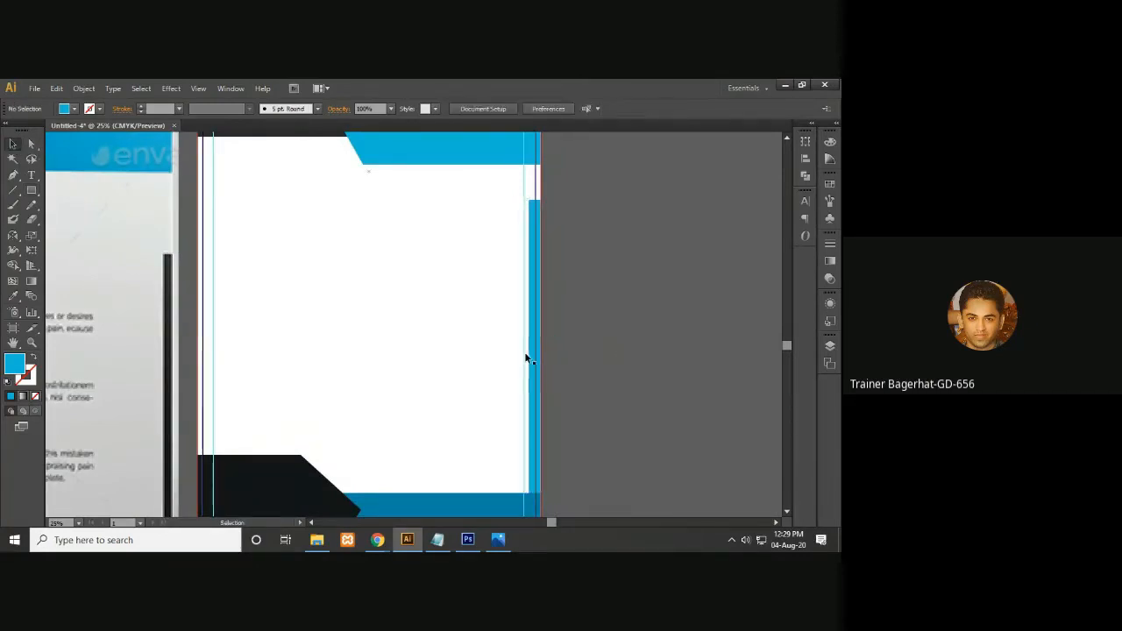
- Widen the blue vertical bar on the page's right edge to the inner margin guide and check its fit against the bleed
drag(527, 346, 413, 426)
click(583, 343)
key(ctrl+equal)
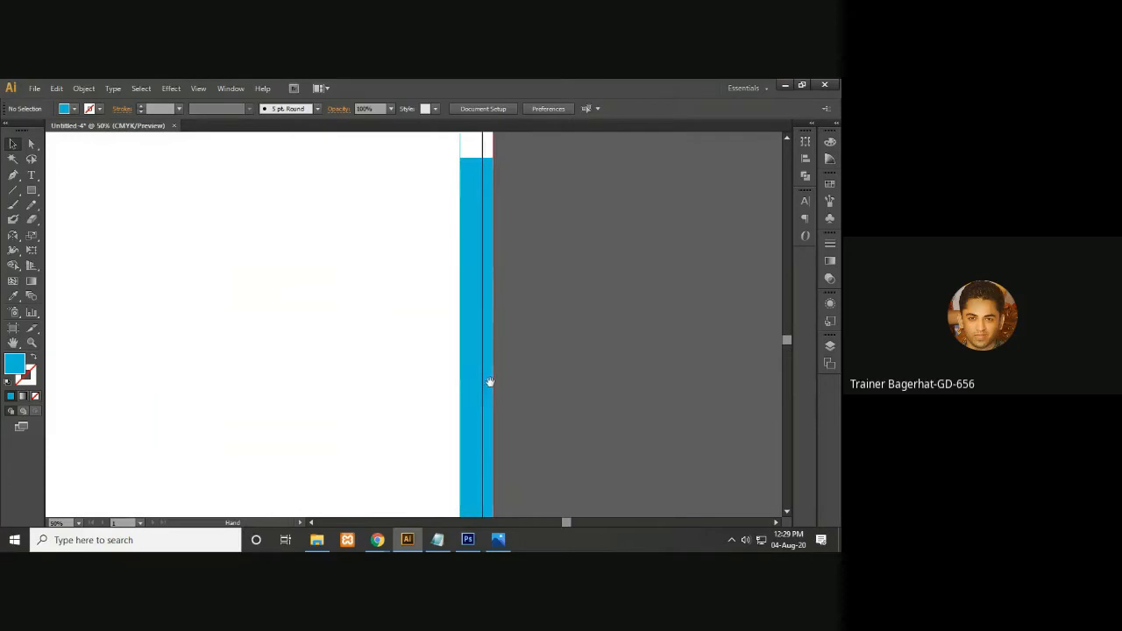
key(ctrl+minus)
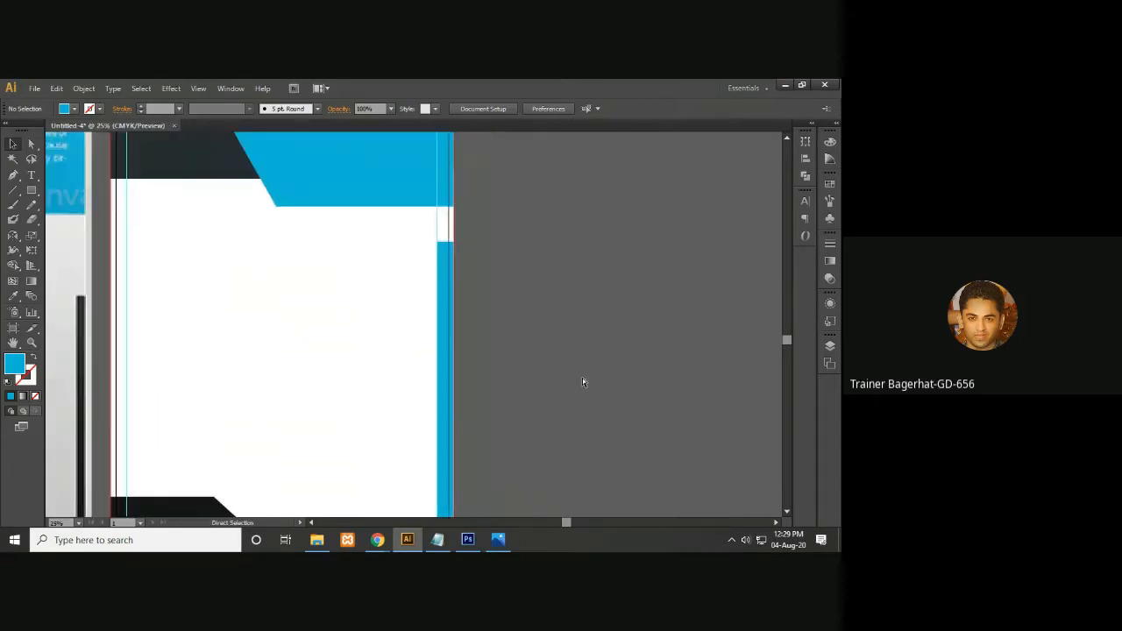
key(ctrl+minus)
drag(544, 374, 691, 405)
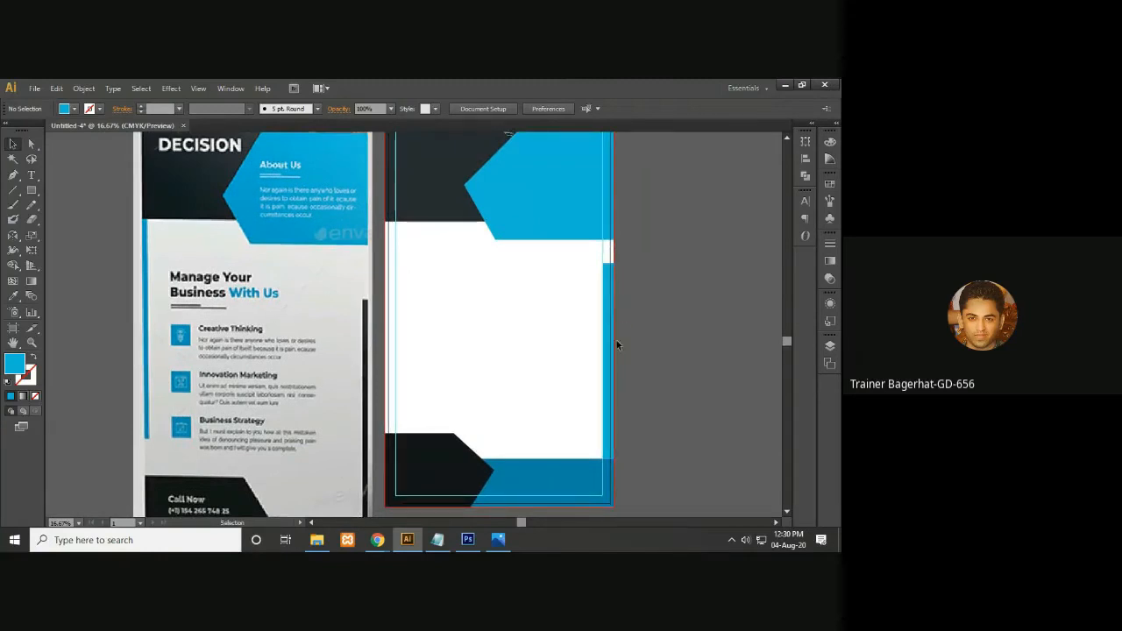
key(ctrl+plus)
key(ctrl+plus)
drag(617, 263, 299, 289)
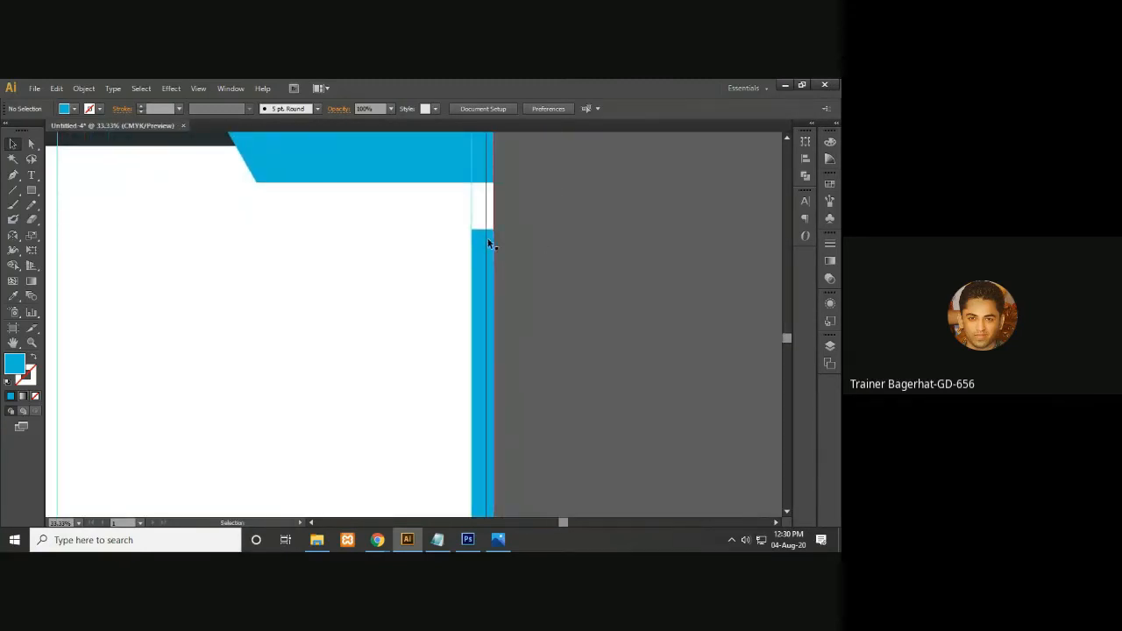
drag(601, 346, 736, 323)
key(ctrl+minus)
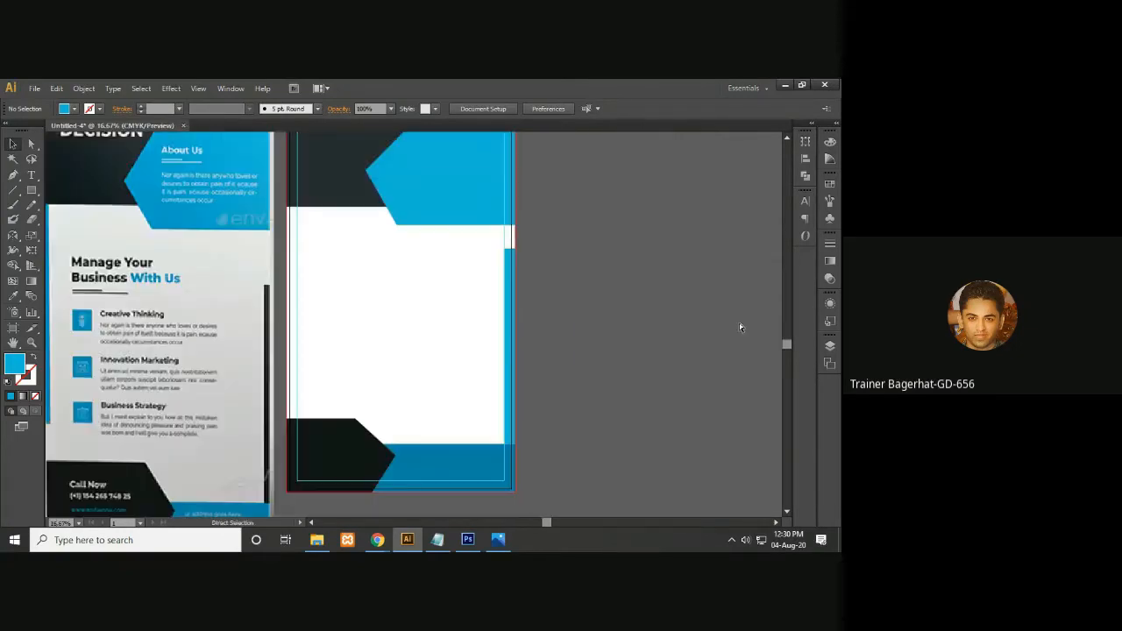
drag(446, 371, 586, 349)
- Shorten the blue vertical bar by lowering its top edge, widening the gap below the blue arrow-shaped panel
key(v)
click(643, 261)
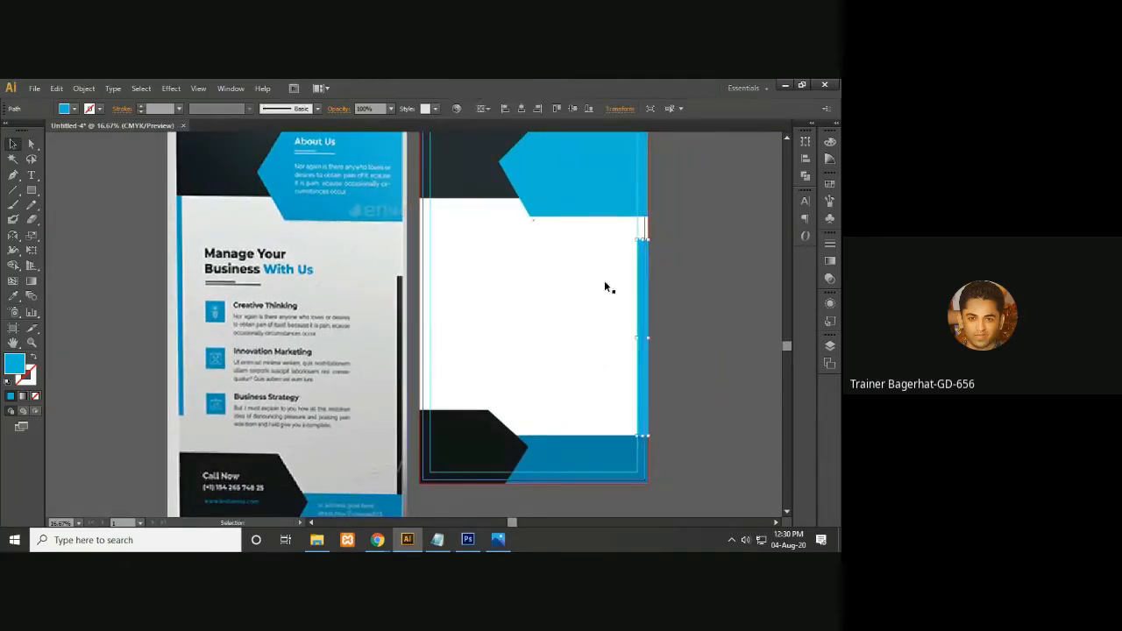
drag(643, 239, 643, 262)
click(734, 322)
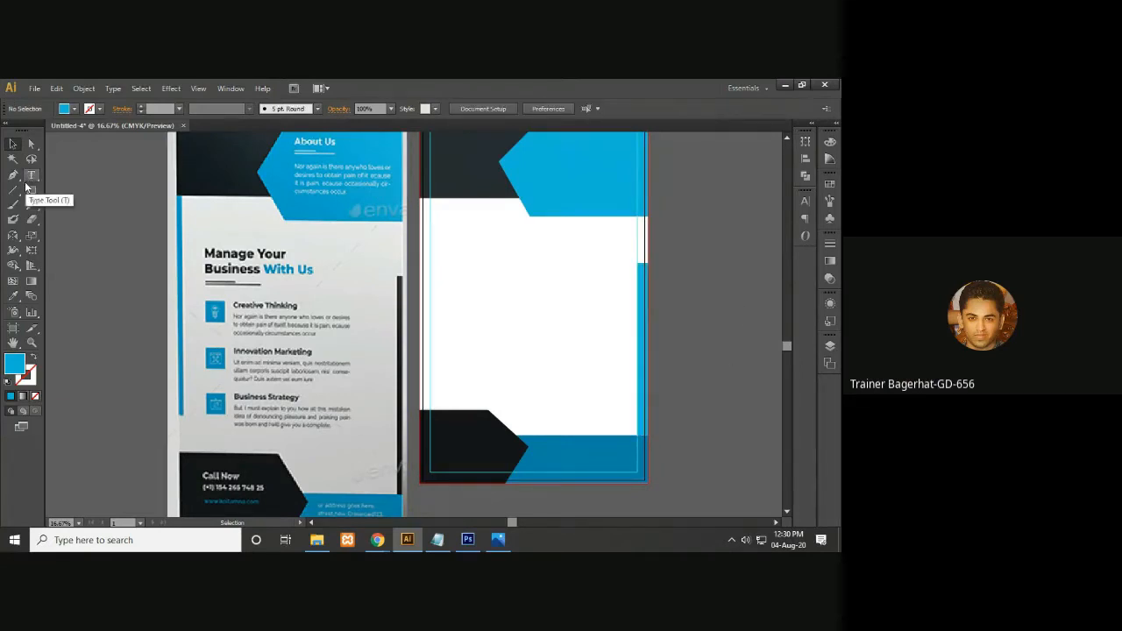
- Recolor the shortened bar with the near-black fill sampled from the footer's dark shape using the Eyedropper
click(644, 300)
key(t)
key(i)
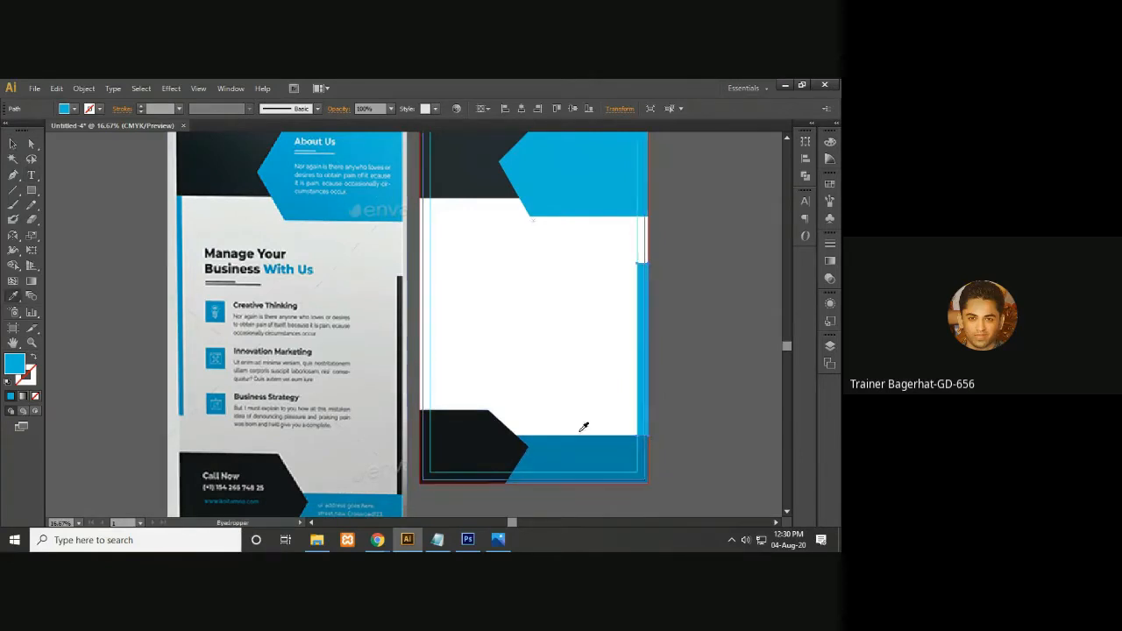
click(480, 421)
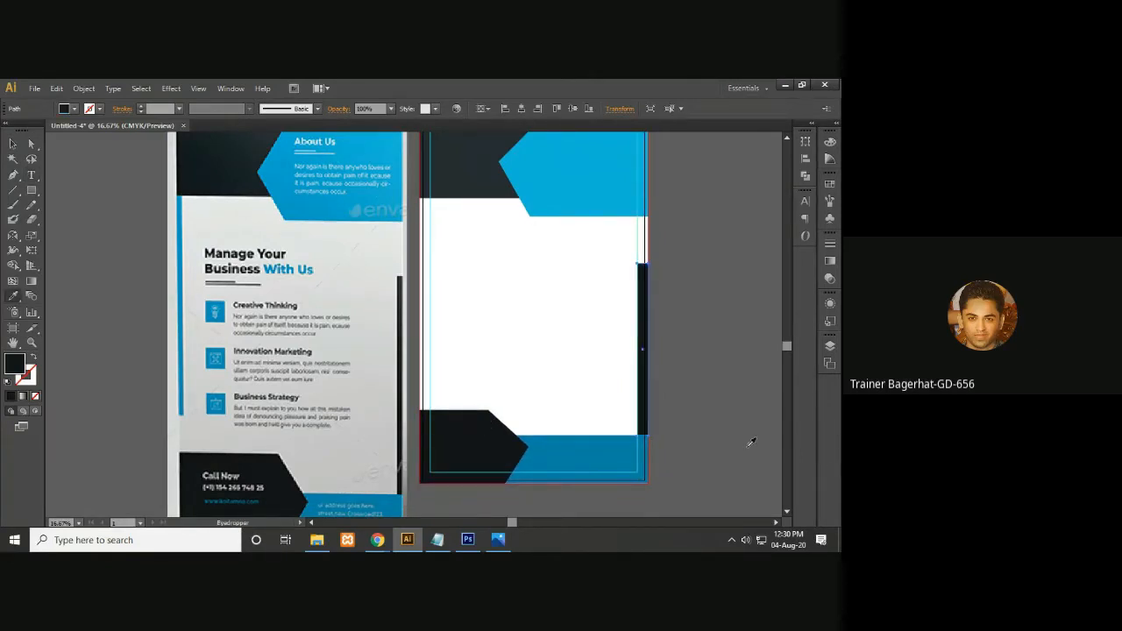
click(13, 143)
click(713, 347)
- Duplicate the near-black bar onto the page's left edge, directly beneath the dark header shape
click(645, 342)
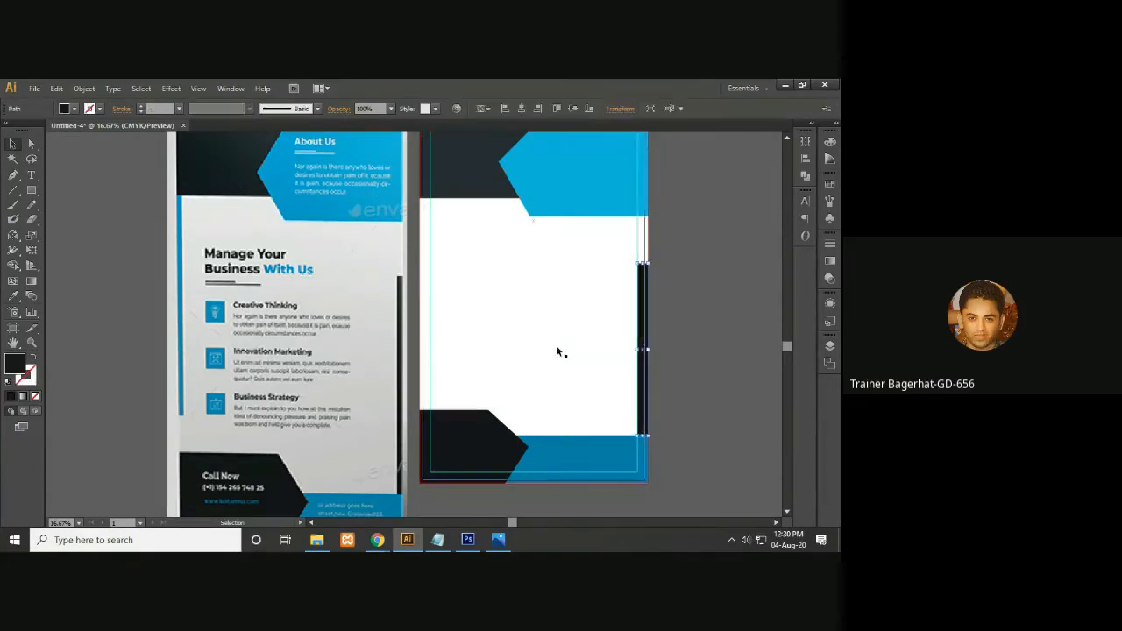
drag(546, 264, 535, 282)
key(ctrl+plus)
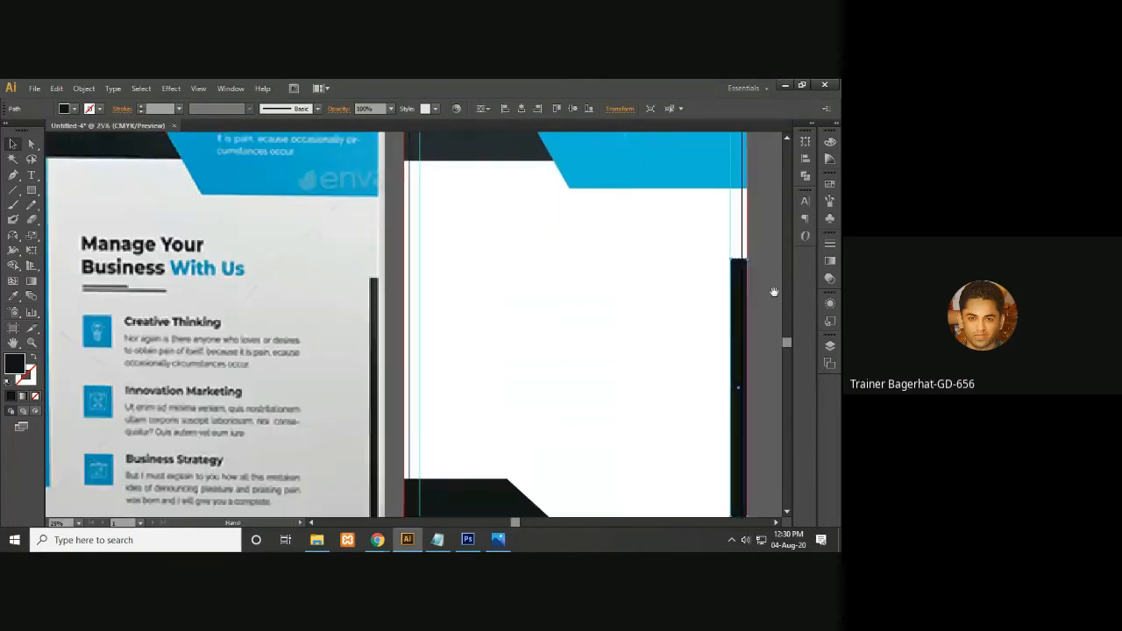
drag(748, 301, 629, 295)
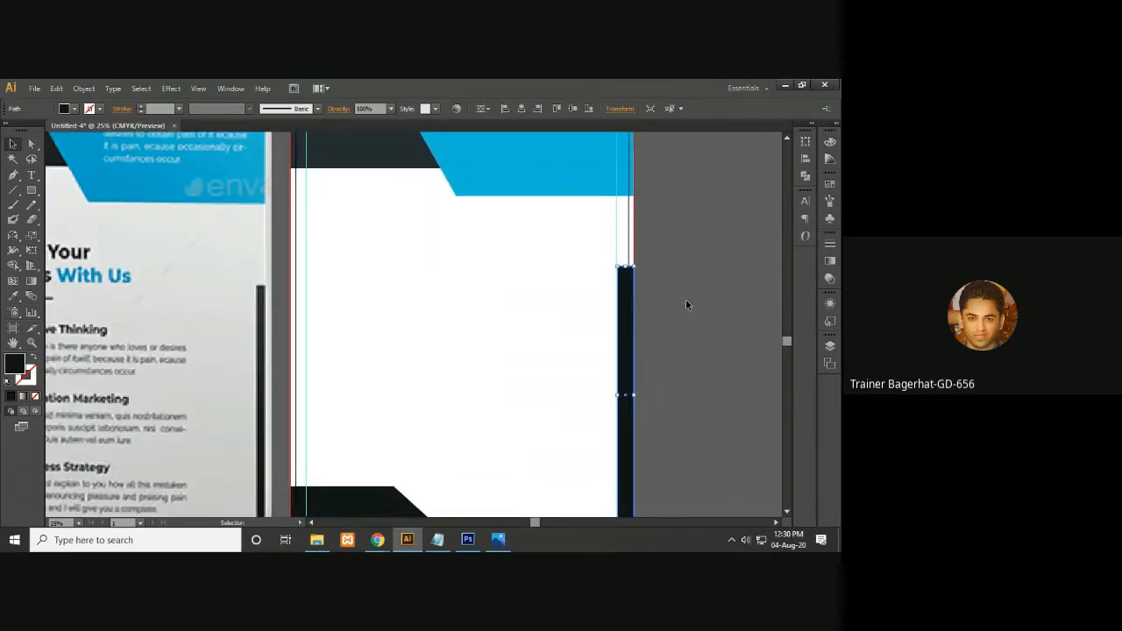
key(ctrl+minus)
key(ctrl+minus)
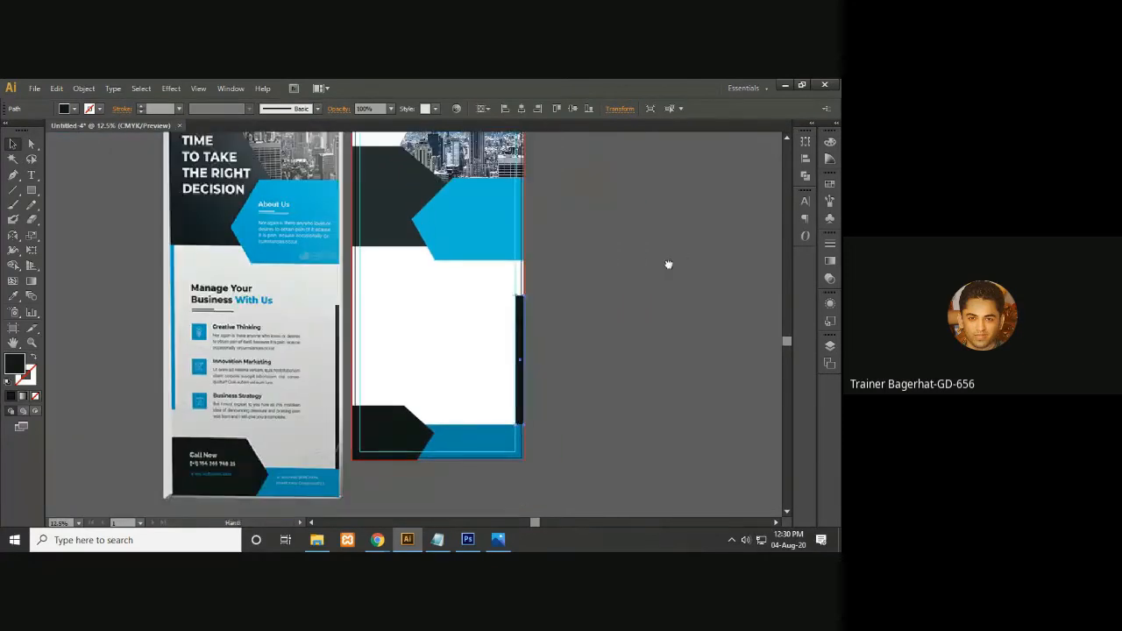
drag(668, 263, 706, 264)
drag(554, 393, 394, 344)
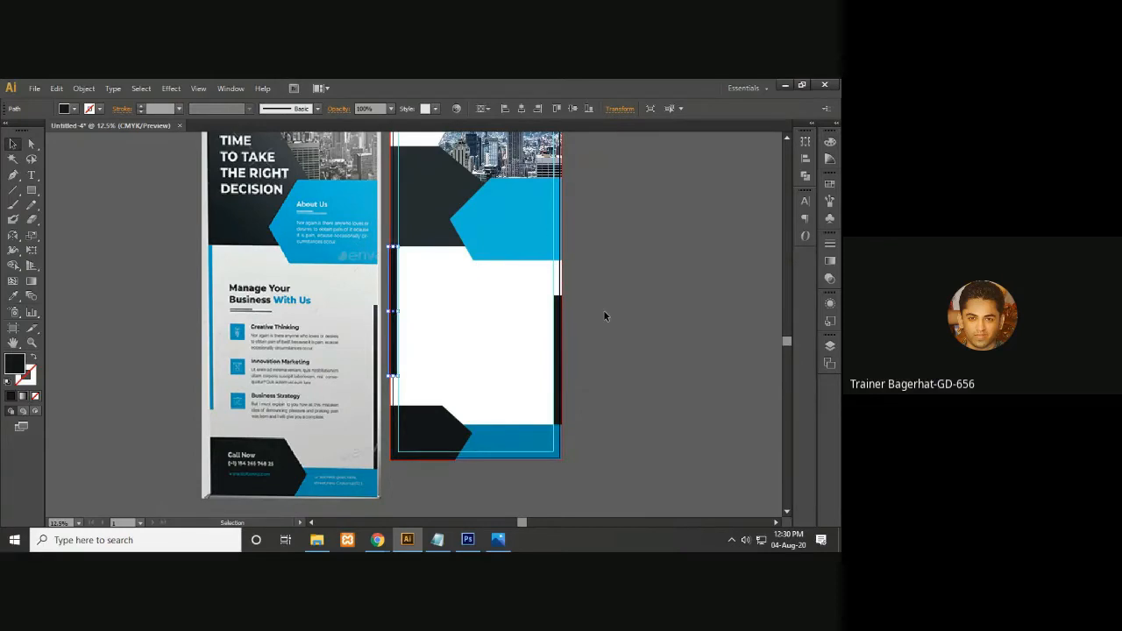
- Recolor the duplicated left bar with the bright blue sampled from the large blue panel, and deselect it
key(i)
click(508, 249)
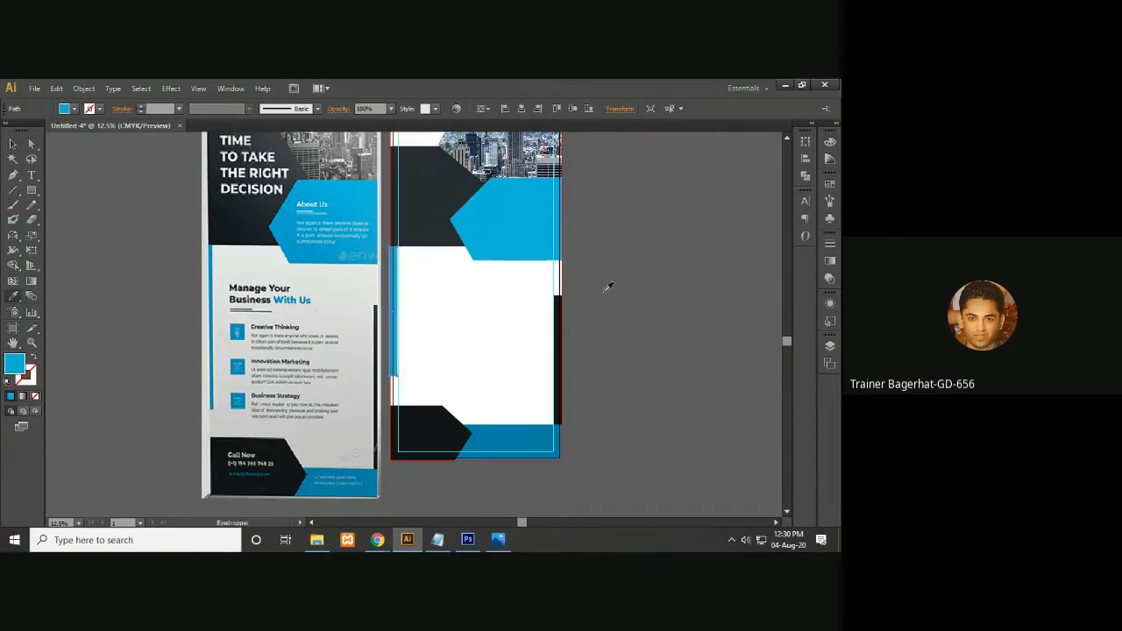
click(10, 146)
click(607, 312)
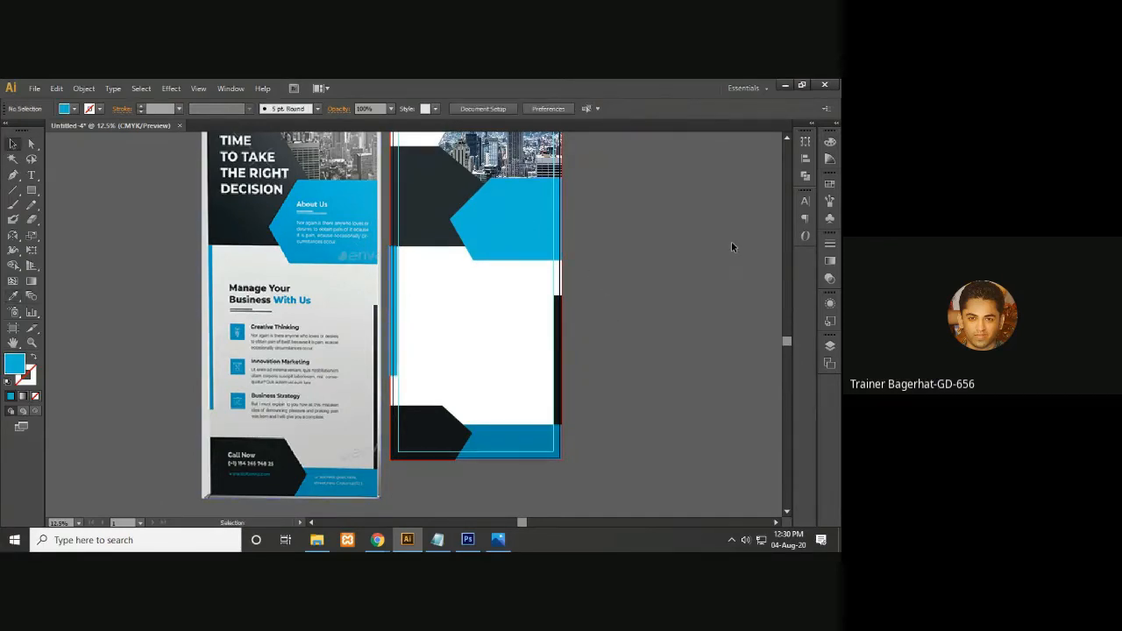
- Nudge the left blue bar rightward so it fits exactly between the bleed edge and the inner margin guide
key(ctrl+plus)
key(ctrl+plus)
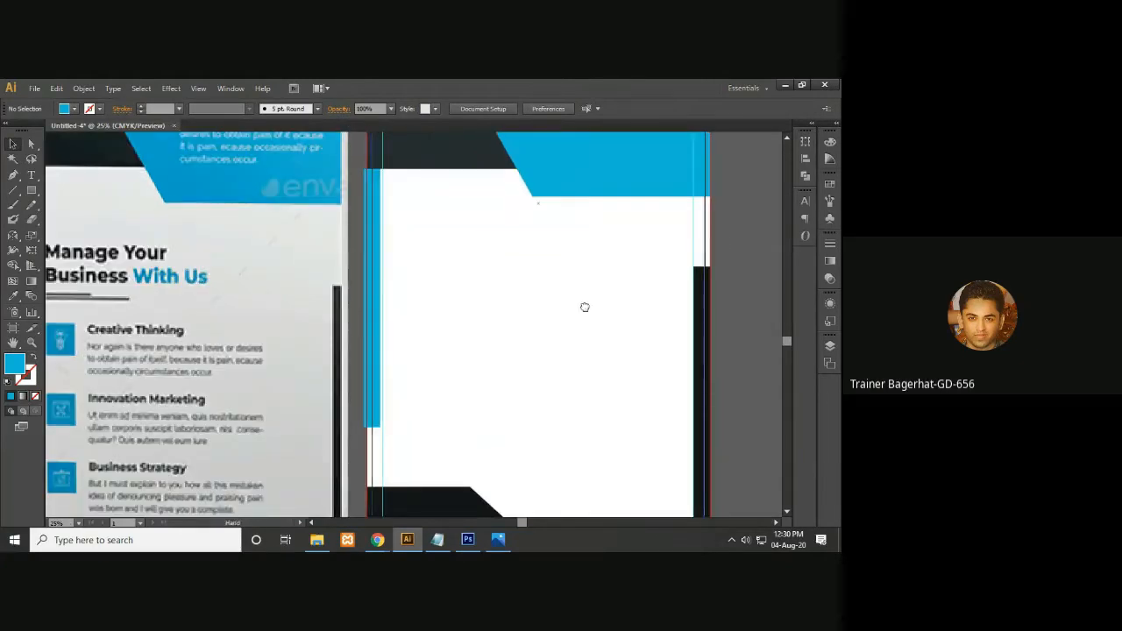
scroll(526, 316, up, 1)
click(386, 233)
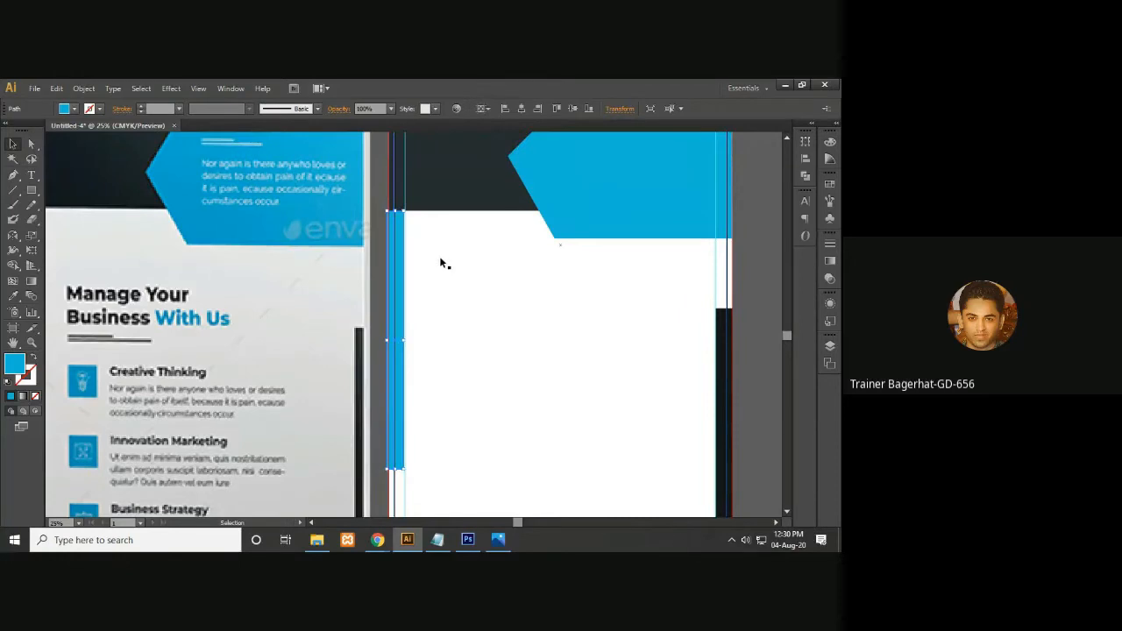
click(450, 262)
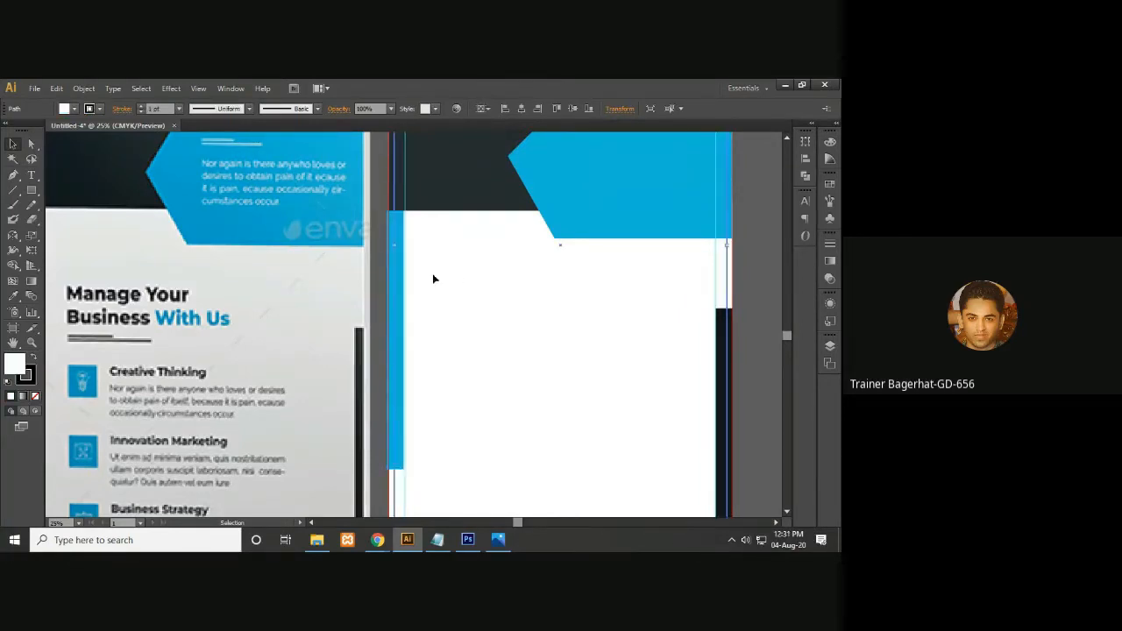
drag(400, 283, 406, 287)
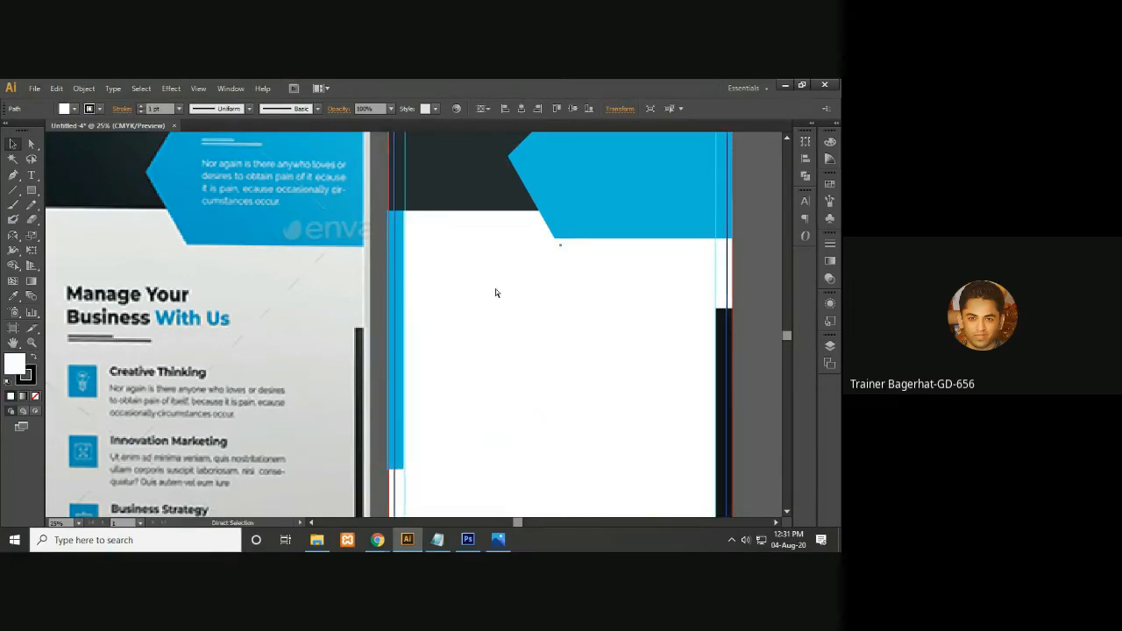
key(ctrl+plus)
key(ctrl+plus)
key(ctrl+plus)
drag(496, 155, 492, 357)
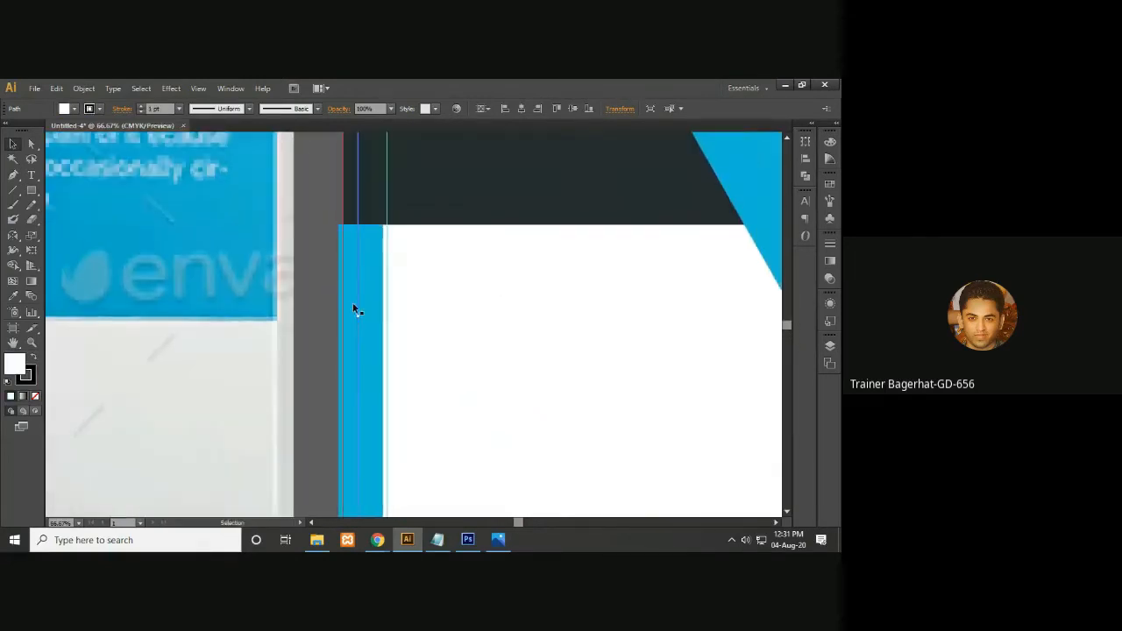
click(369, 303)
key(Right)
key(Right)
key(Right)
key(Right)
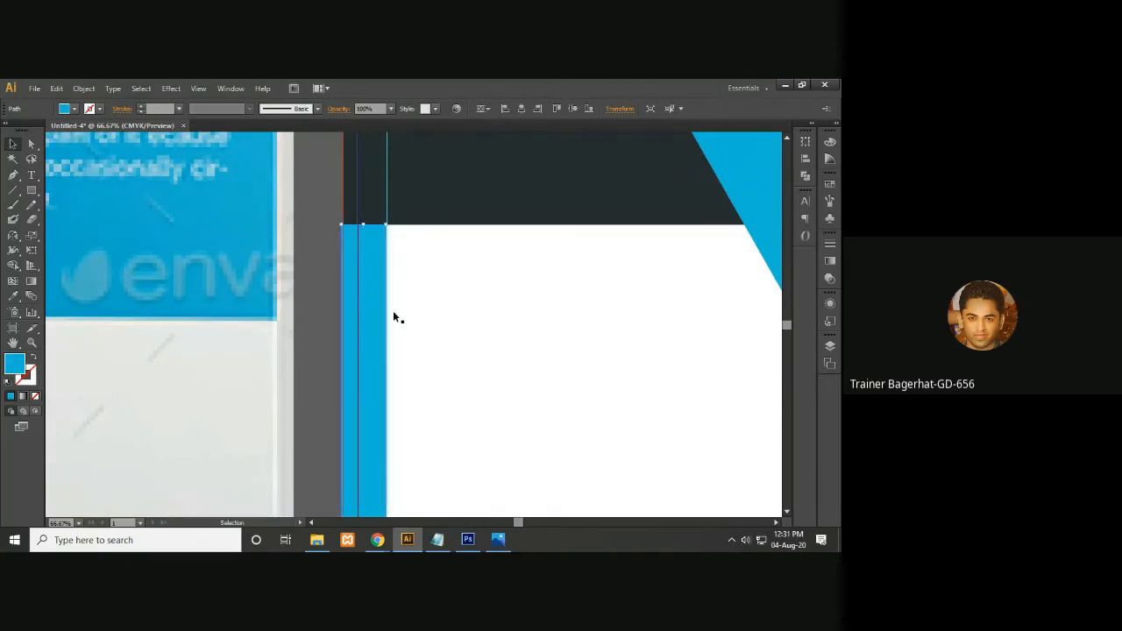
click(514, 369)
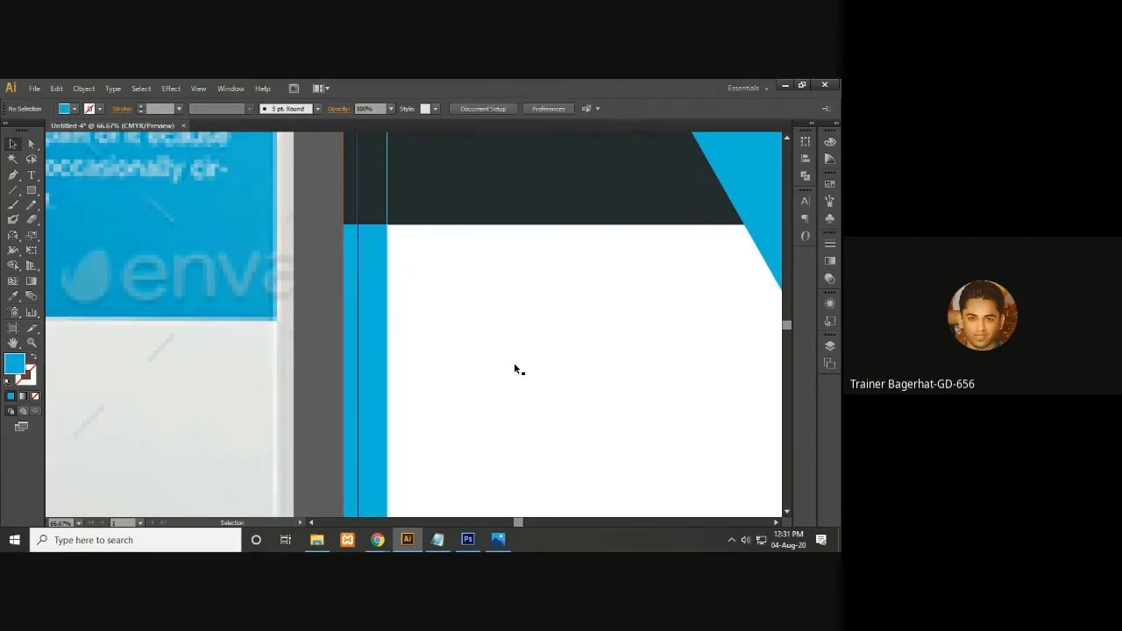
- Select the Mobile Legends logo image lying outside the artboard beside the reference banner
key(ctrl+minus)
key(ctrl+minus)
key(ctrl+minus)
key(ctrl+minus)
key(ctrl+minus)
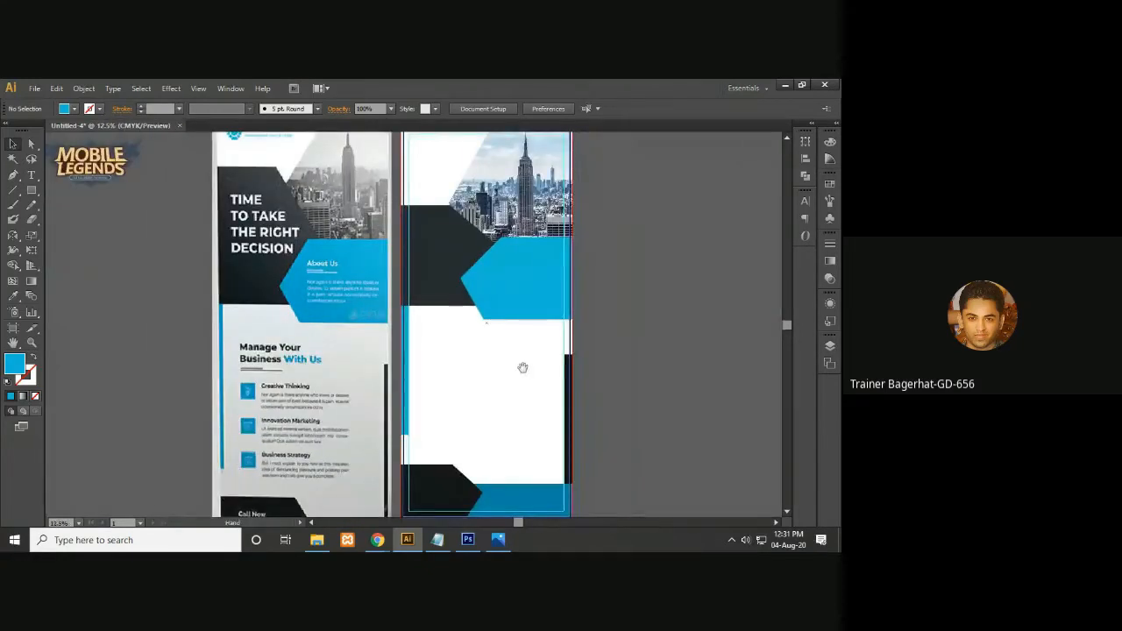
drag(521, 367, 568, 348)
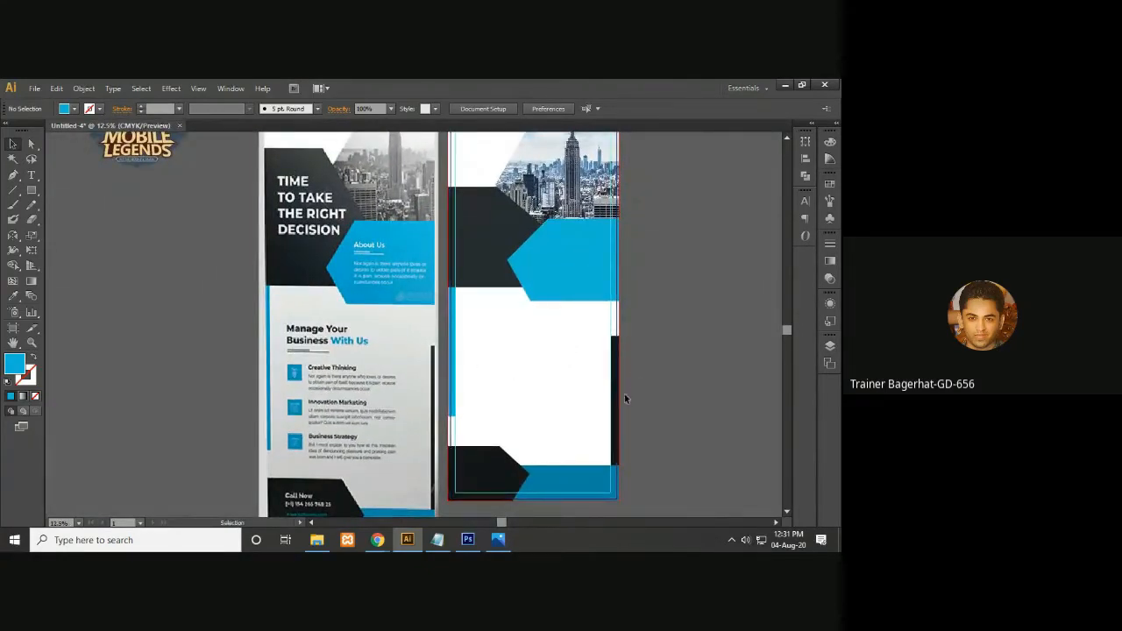
drag(555, 330, 451, 378)
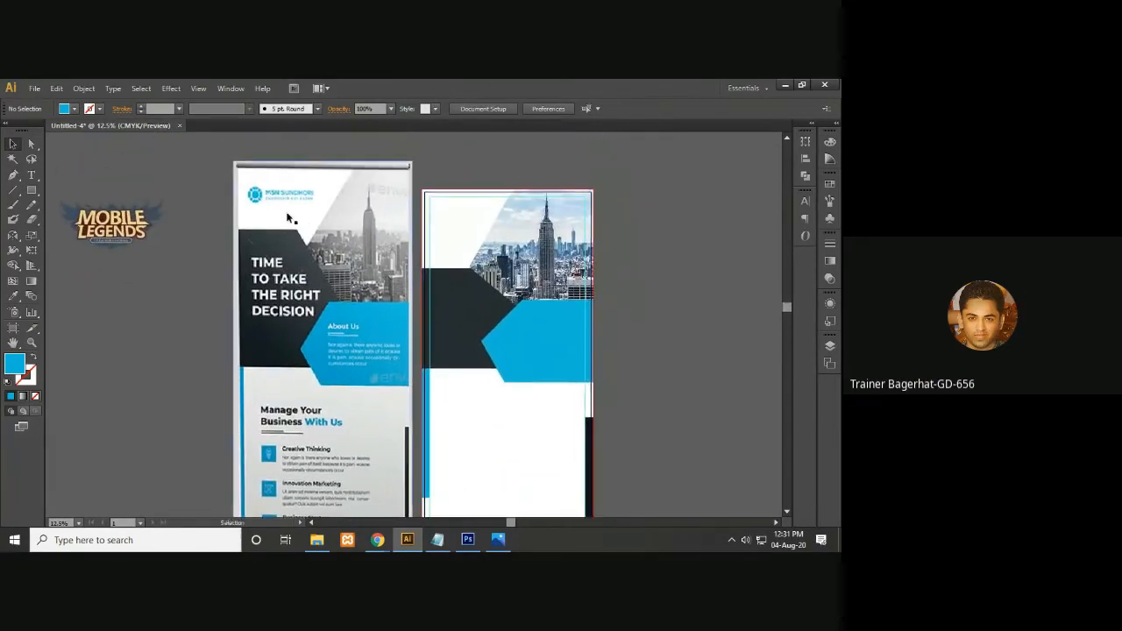
click(148, 216)
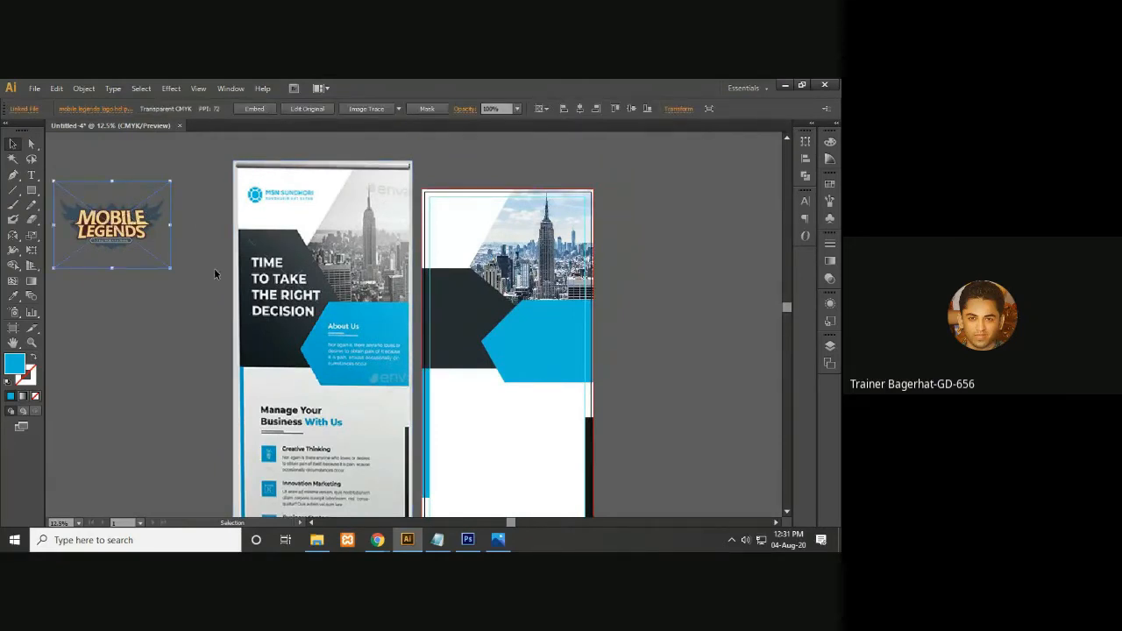
- Switch to the Google Meet call in Chrome, mute and unmute the microphone, and return to Illustrator
mouse_move(377, 539)
click(331, 490)
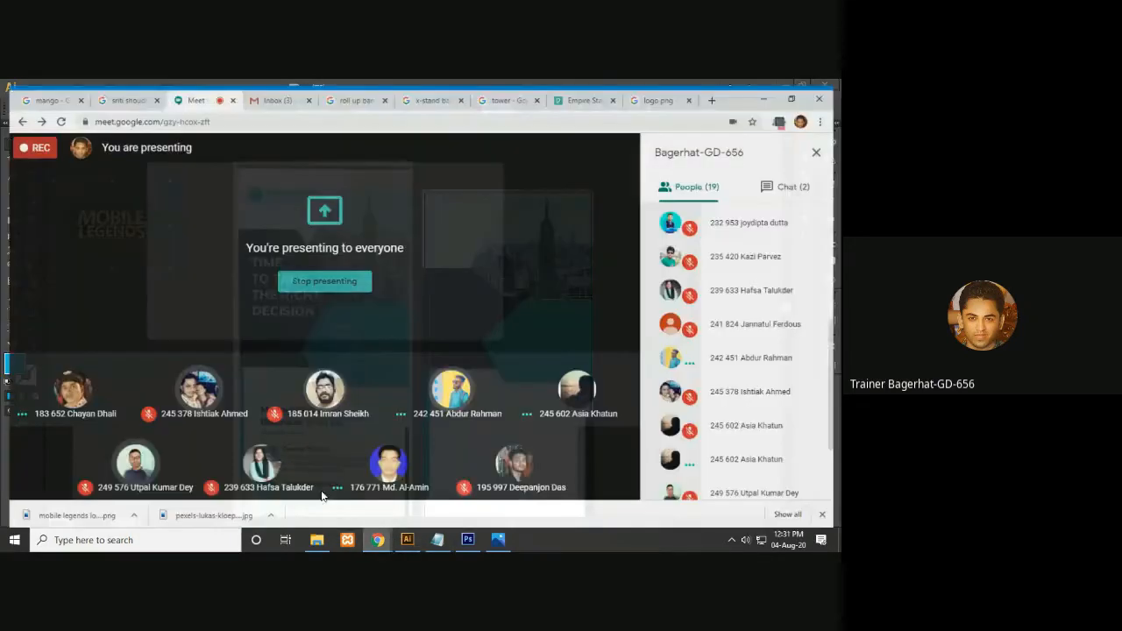
click(267, 471)
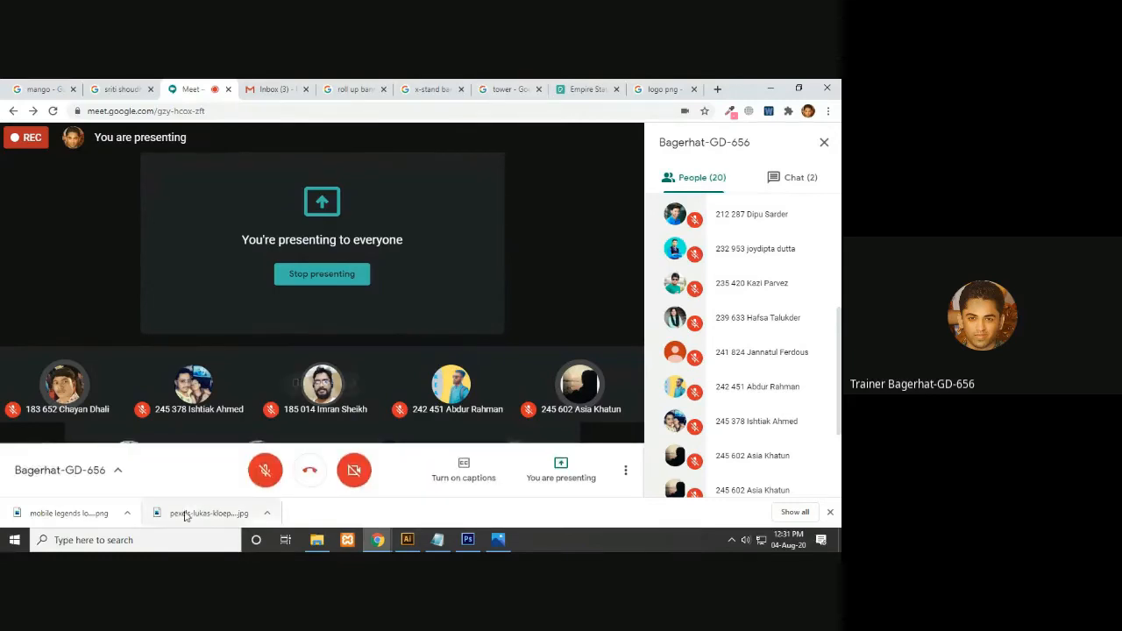
click(266, 472)
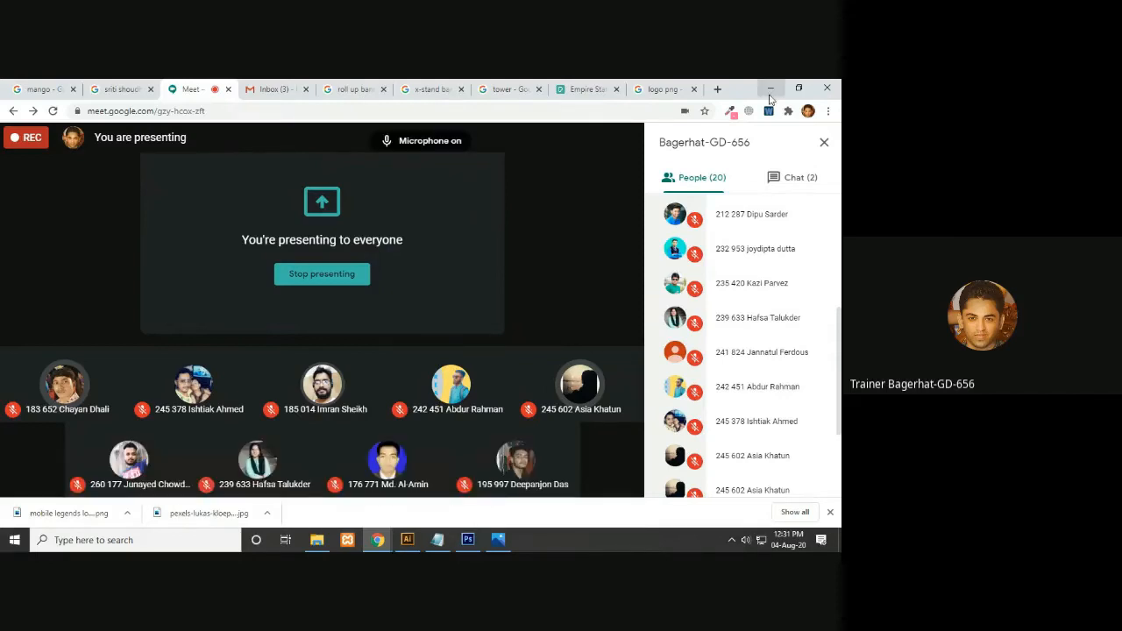
key(alt+Tab)
- Move the Mobile Legends logo onto the banner's upper-left white area and bring it to the front
drag(448, 378, 498, 410)
drag(137, 238, 485, 235)
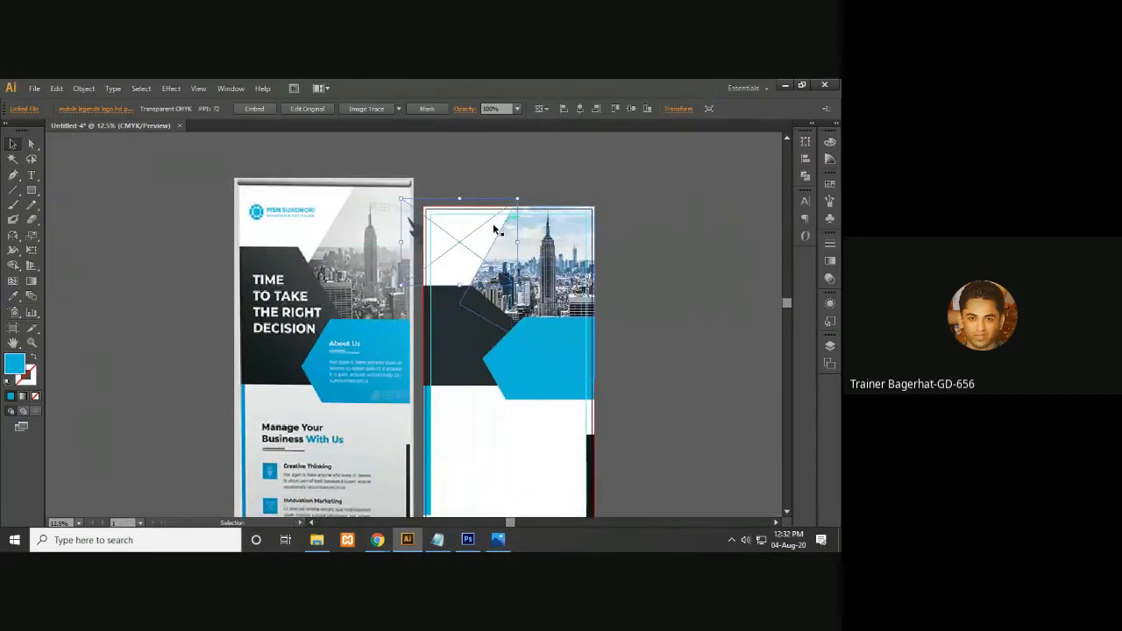
right_click(416, 238)
mouse_move(453, 311)
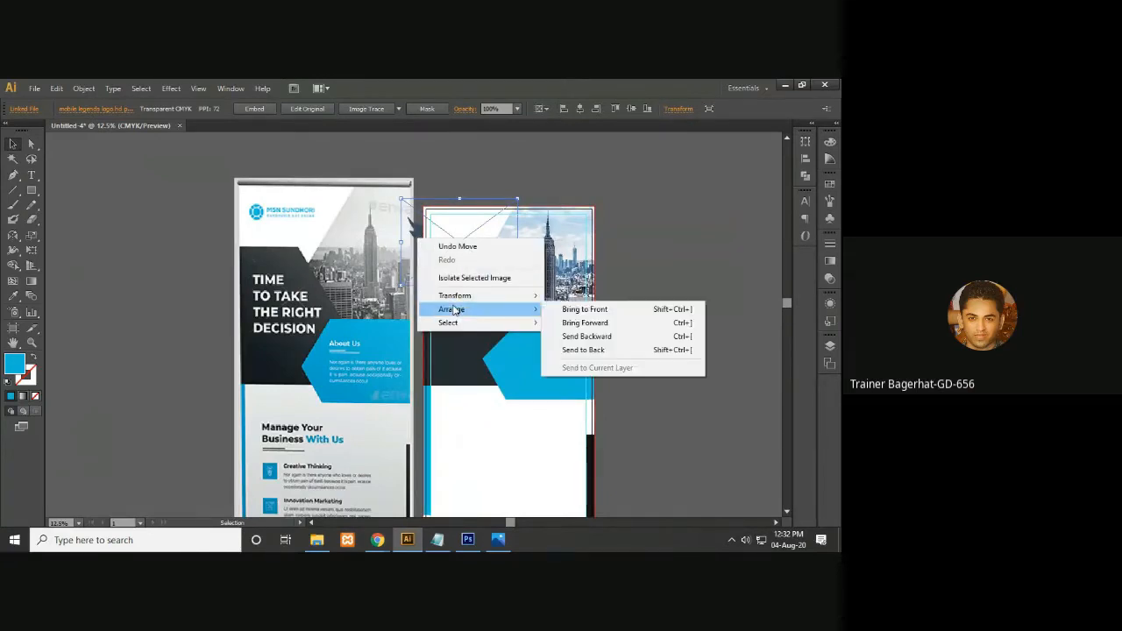
click(605, 309)
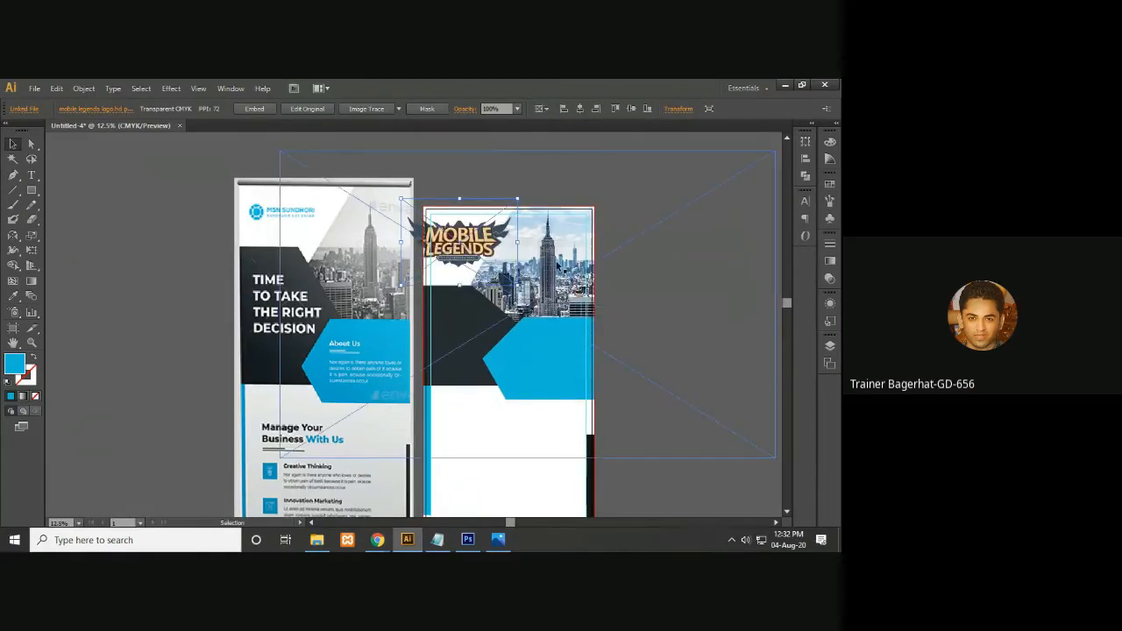
- Scale the logo down proportionally so it fits inside the white area beside the skyline photo, keeping it selected
drag(522, 204, 494, 215)
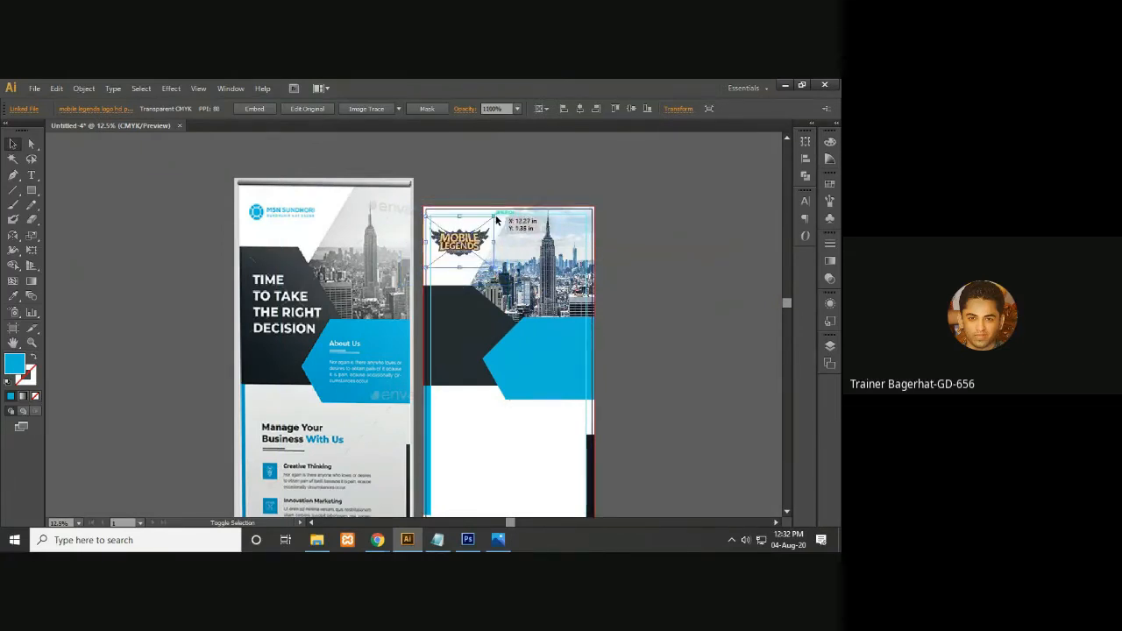
click(697, 244)
key(ctrl+equal)
key(ctrl+equal)
drag(700, 250, 689, 423)
click(526, 328)
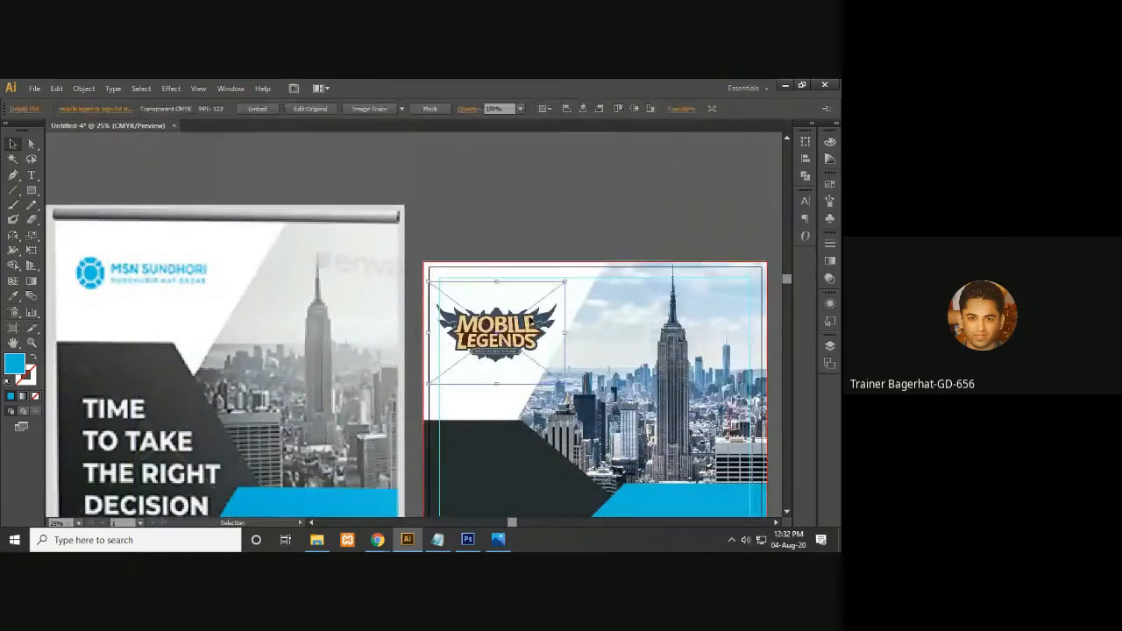
- Move the Mobile Legends logo up and to the right within the white area, near the banner's upper-left margin guides
drag(529, 339, 529, 335)
click(555, 222)
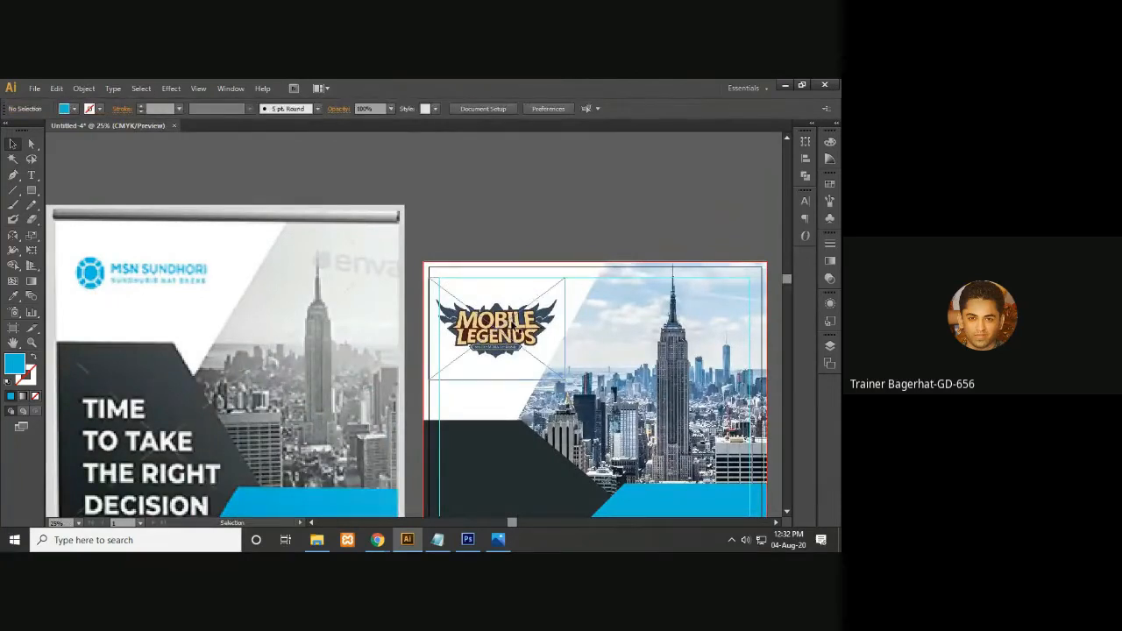
mouse_move(508, 323)
mouse_down()
mouse_move(529, 323)
mouse_move(525, 296)
mouse_move(525, 308)
mouse_up()
click(568, 224)
click(753, 237)
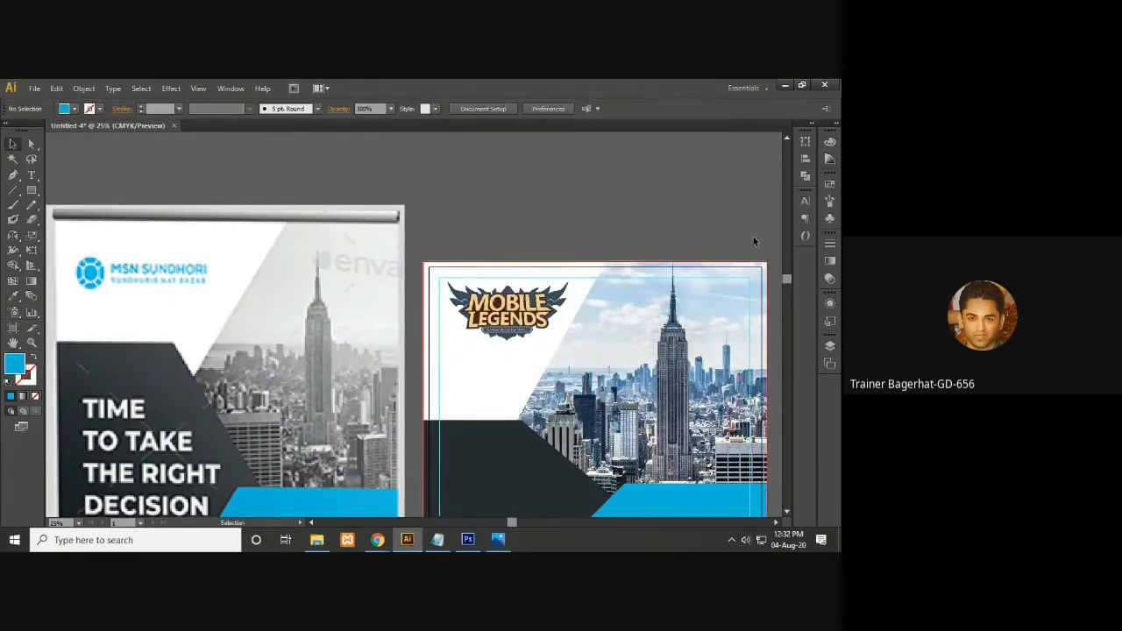
- Nudge the Mobile Legends logo slightly to the left in small increments and deselect it
click(517, 310)
key(Left)
key(Left)
key(Left)
key(Left)
key(Left)
key(Left)
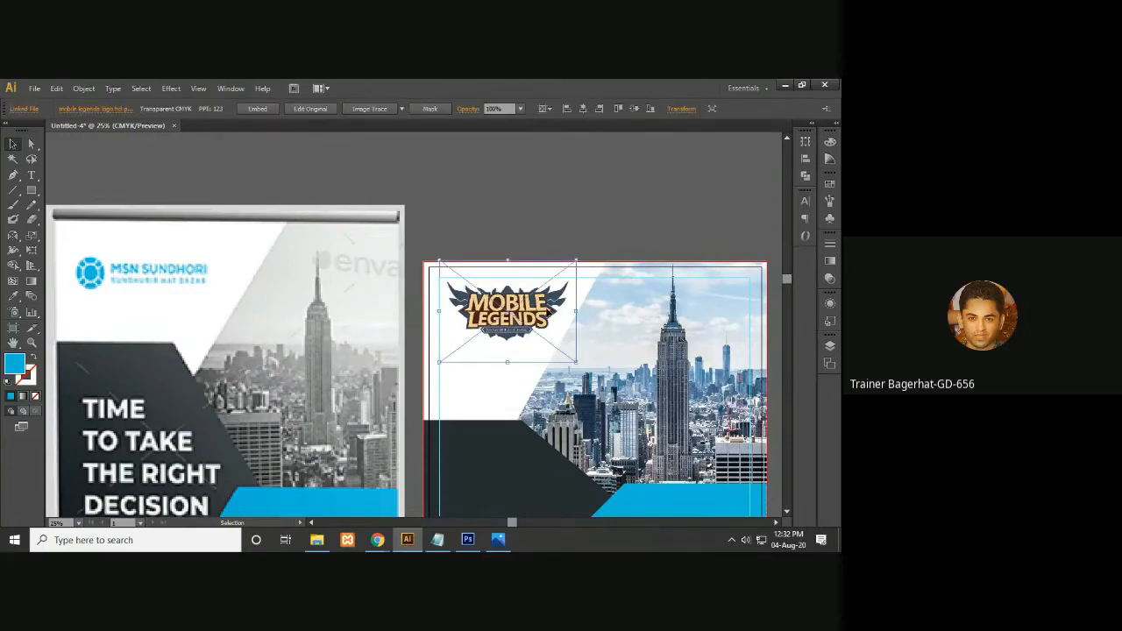
key(Left)
key(Left)
key(Left)
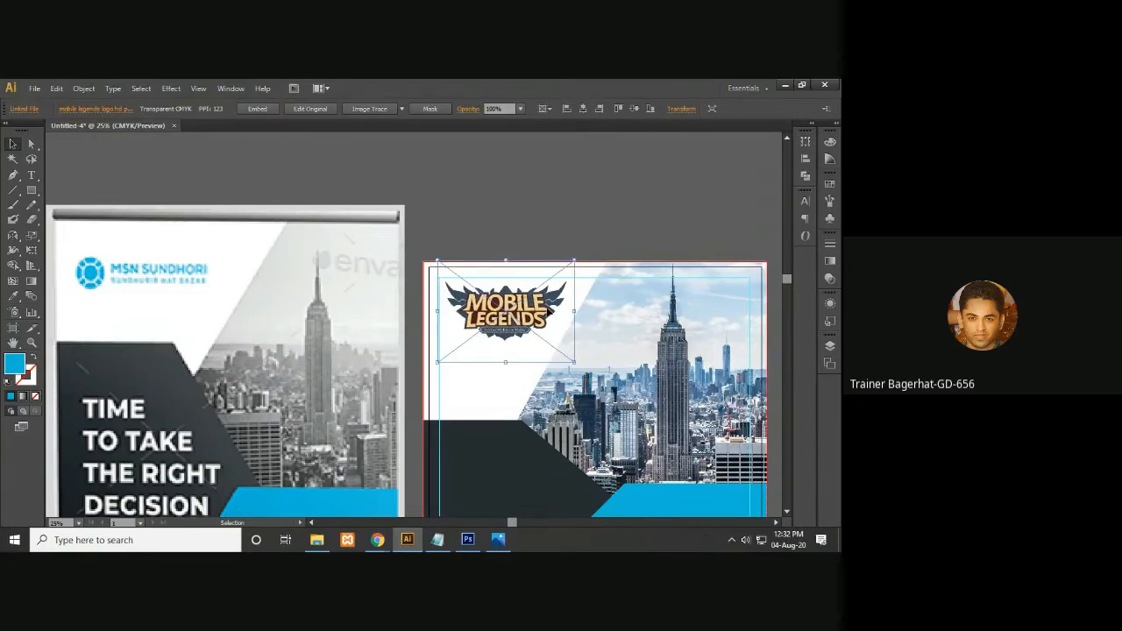
click(571, 221)
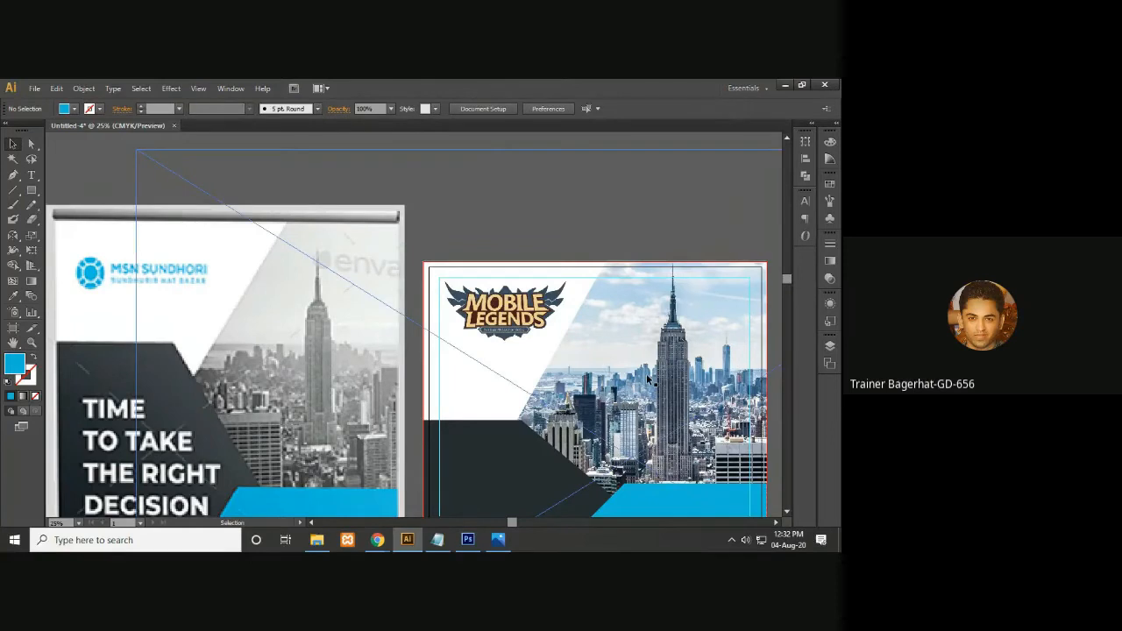
- Stretch the dark angular shape's top edge upward to match the reference banner's proportions, keeping its bottom edge in place
key(ctrl+minus)
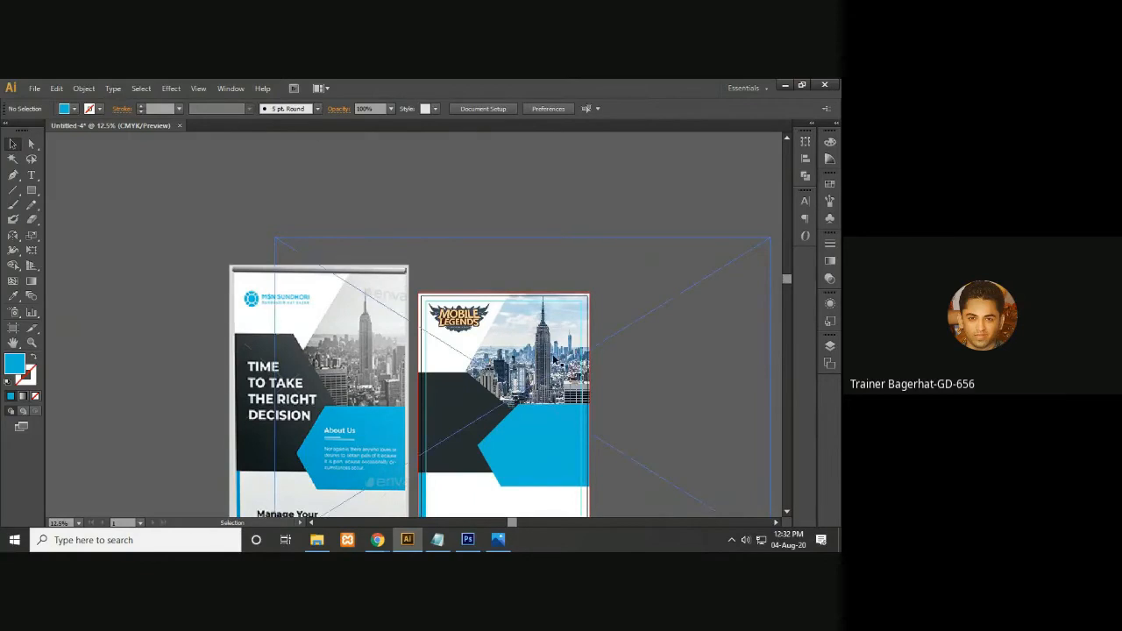
click(467, 323)
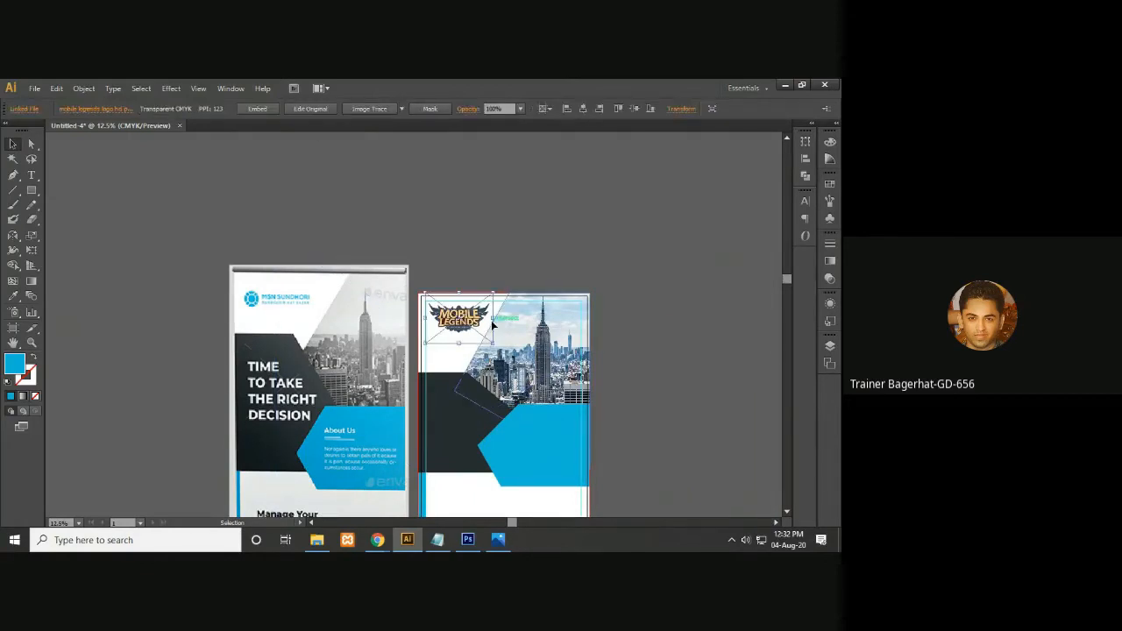
click(633, 303)
drag(623, 401, 633, 343)
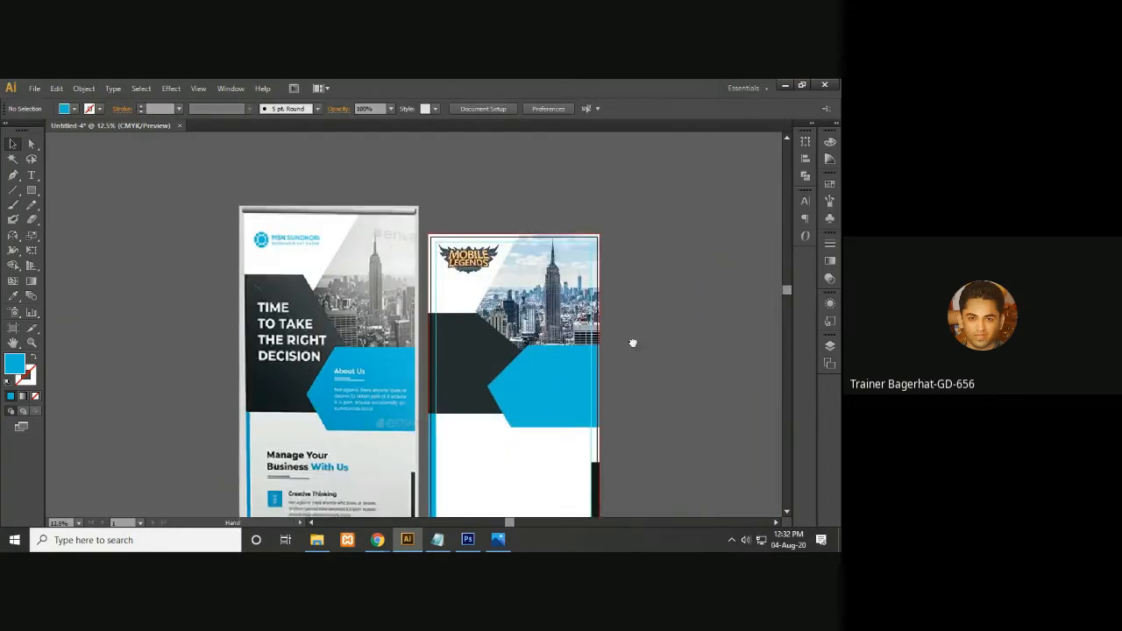
drag(603, 418, 606, 396)
drag(586, 456, 591, 441)
drag(577, 397, 514, 388)
click(464, 339)
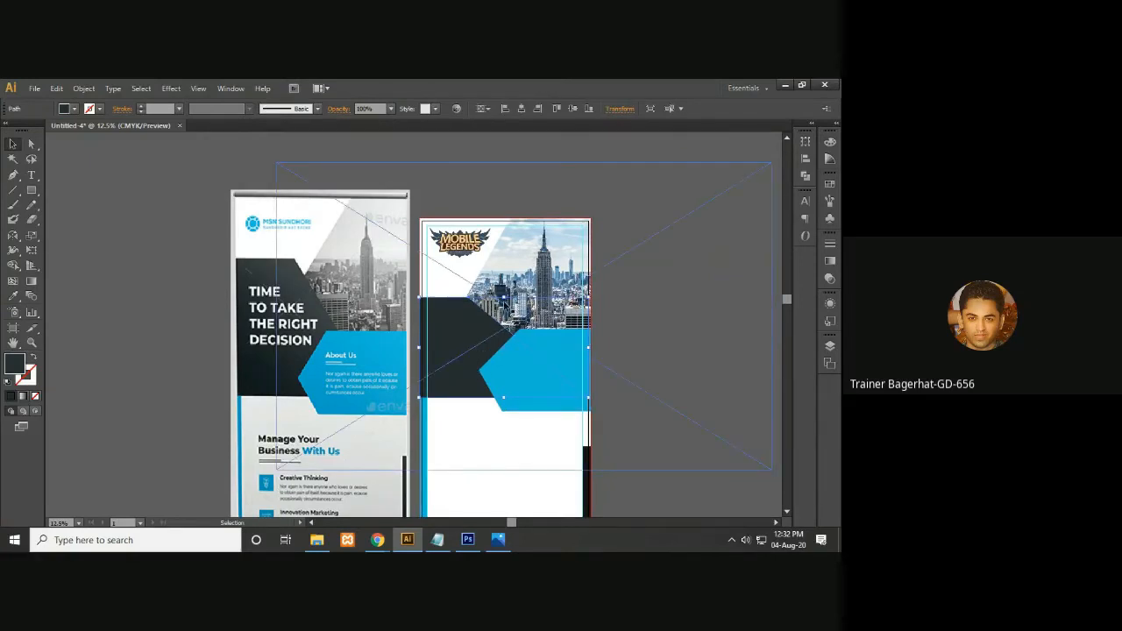
drag(504, 297, 506, 283)
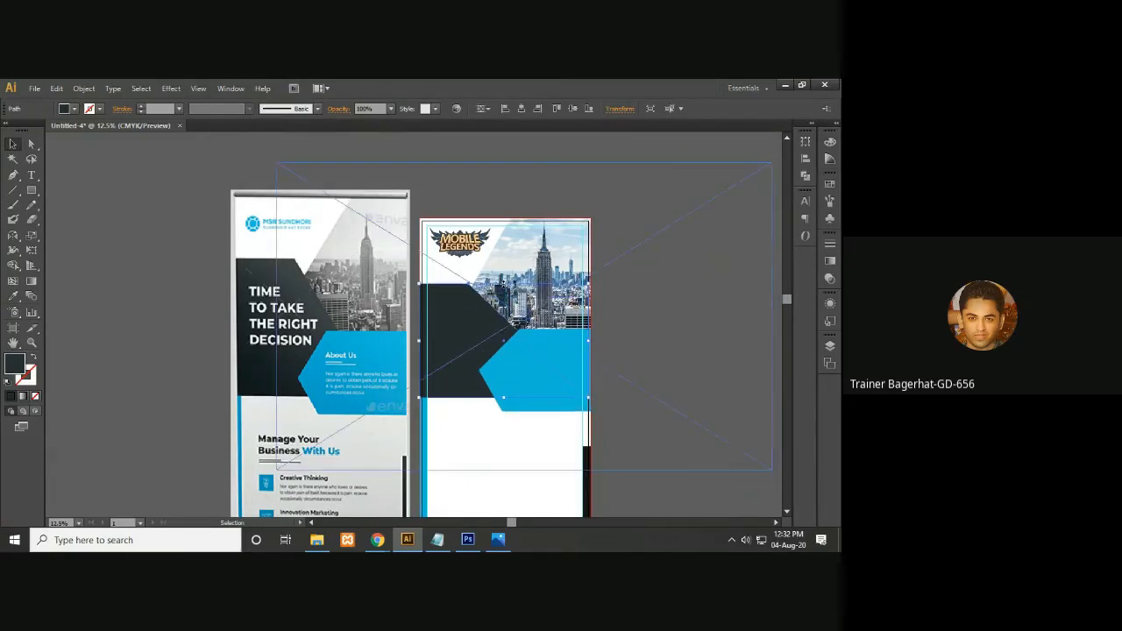
click(608, 226)
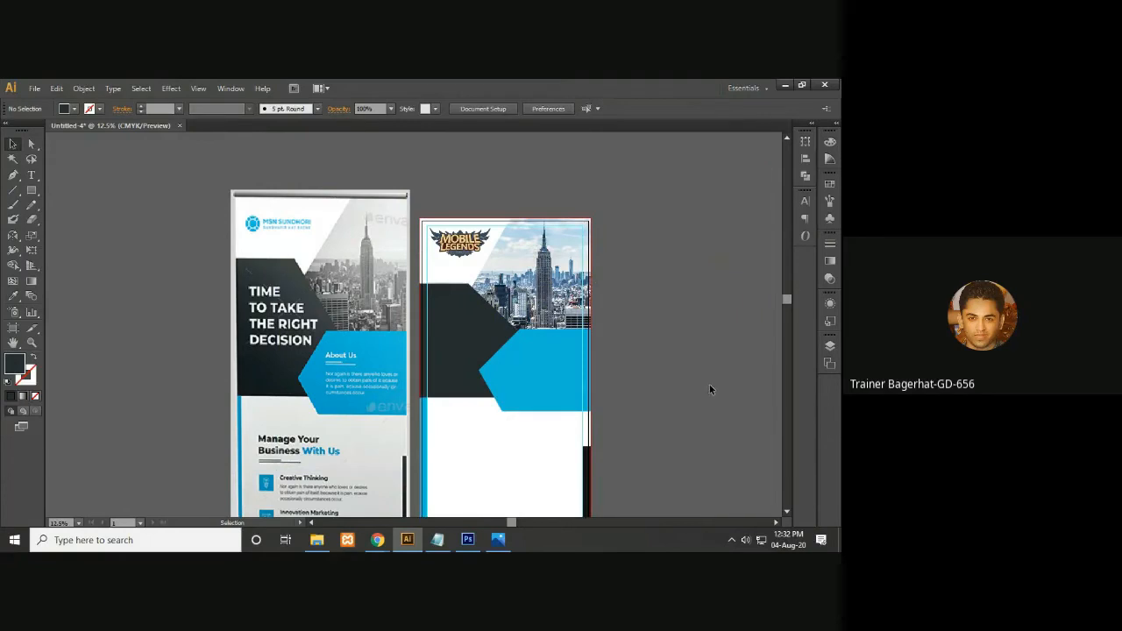
- Start a point text object on the empty canvas beside the banner and set its font size to 250 pt
drag(616, 395, 653, 399)
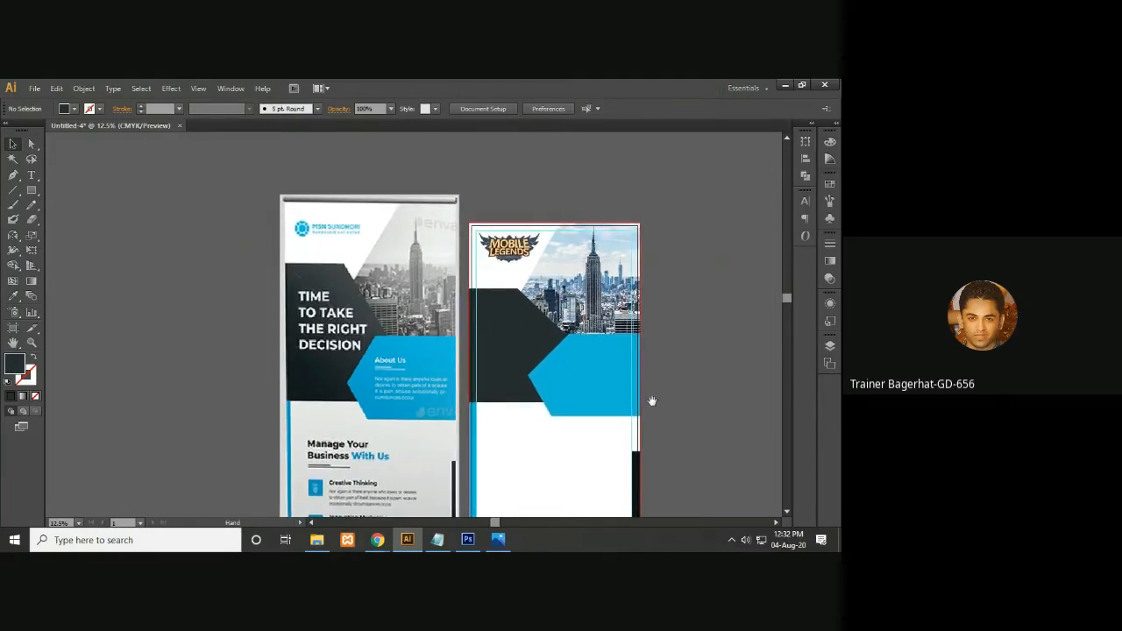
drag(467, 351, 437, 347)
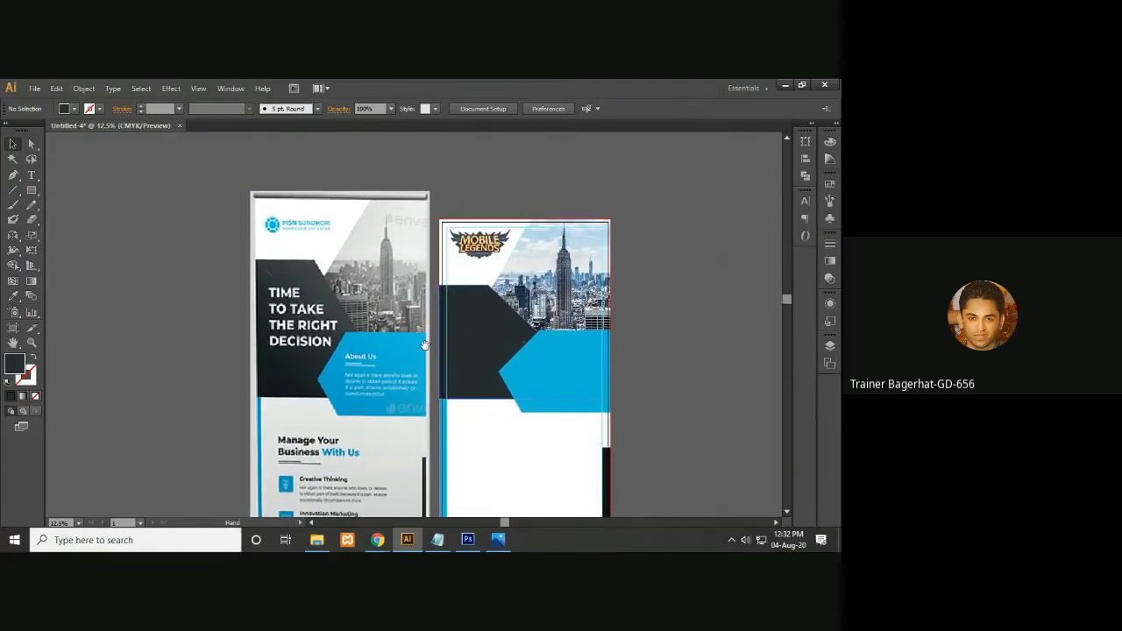
click(33, 175)
drag(649, 259, 598, 248)
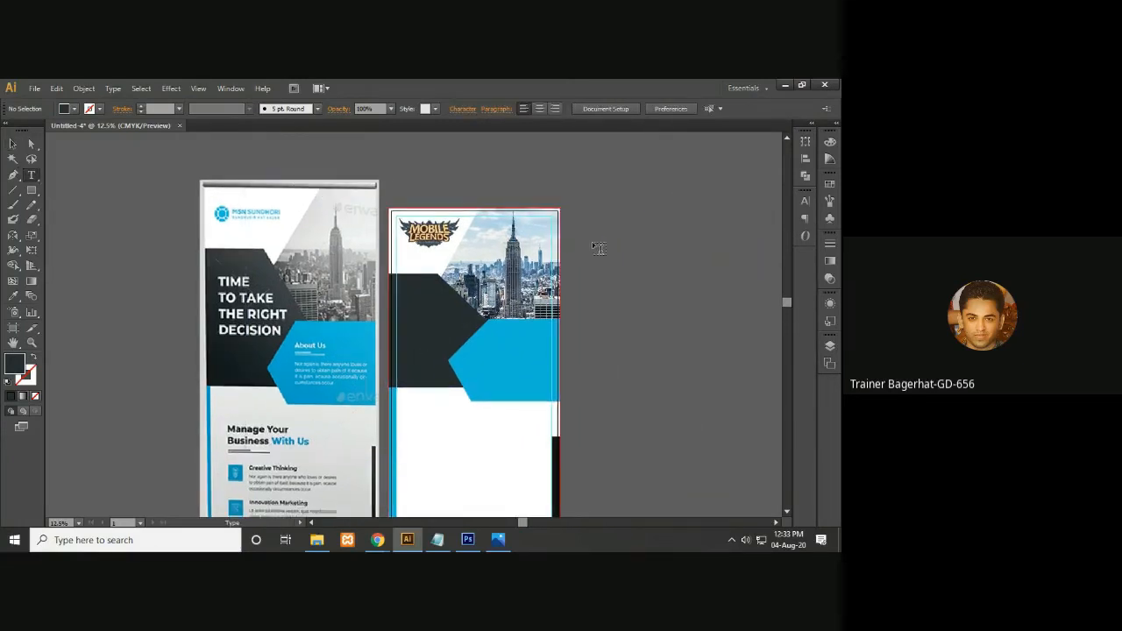
click(662, 200)
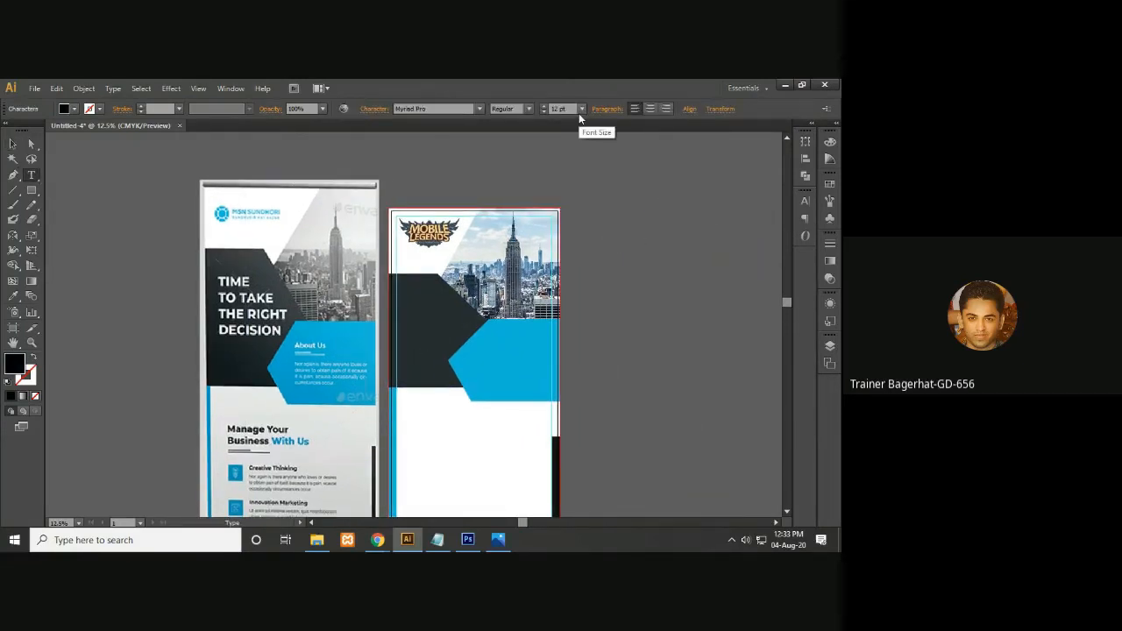
click(580, 109)
click(561, 109)
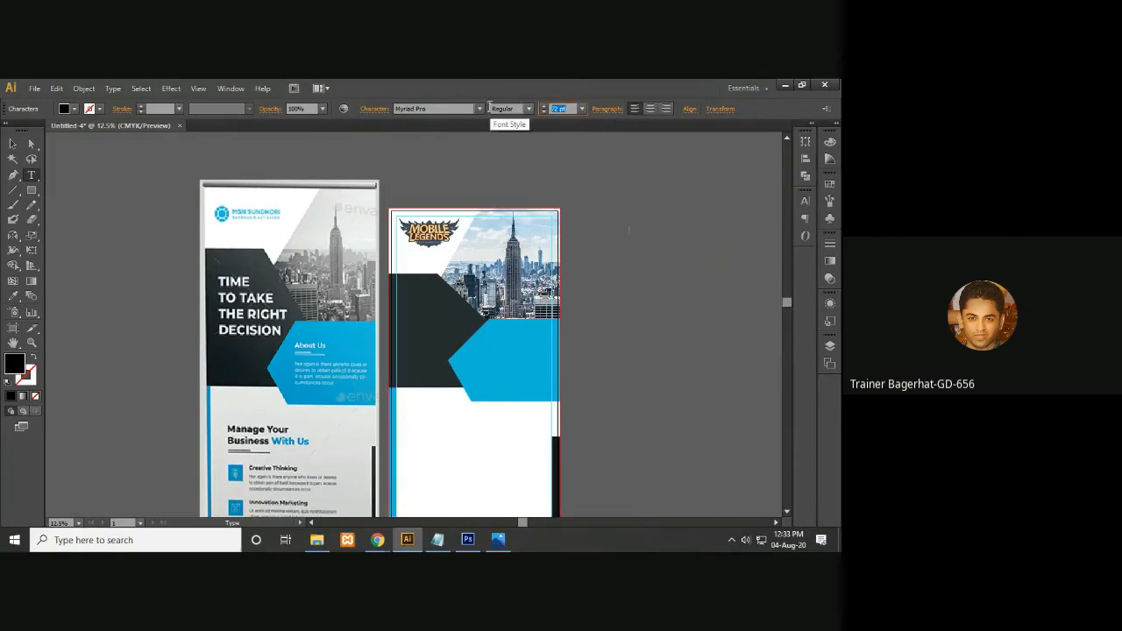
text(250)
key(Return)
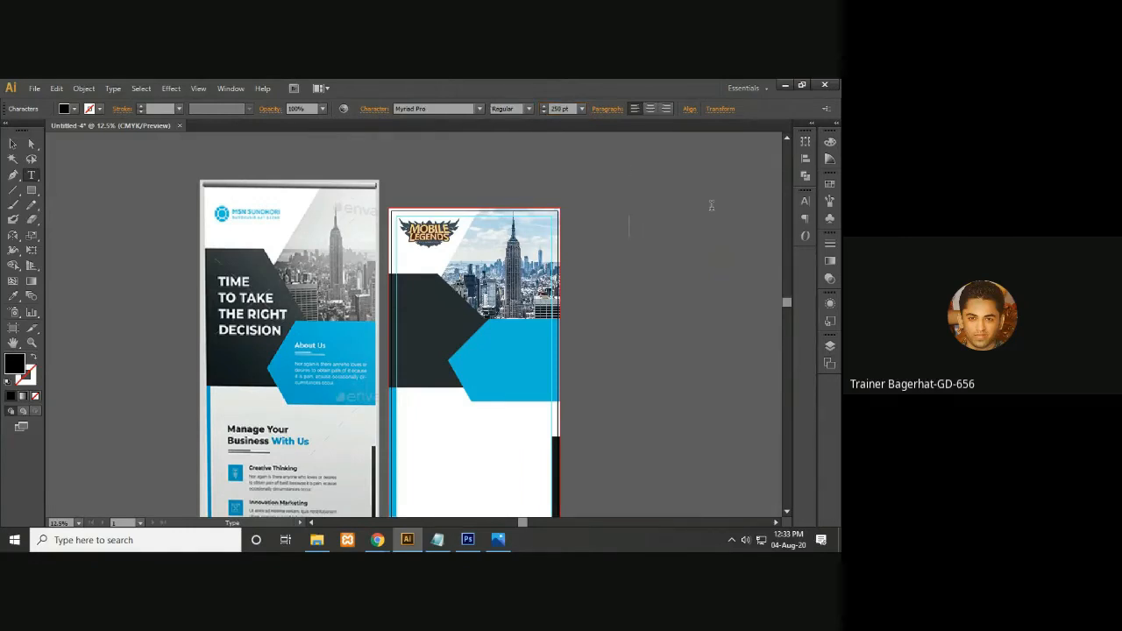
- Enter the four-line headline "TIME / TO TAKE / THE RIGHT / DESICION" and finish text editing with the text object selected
text(TIME)
key(Return)
text(TO TAKE)
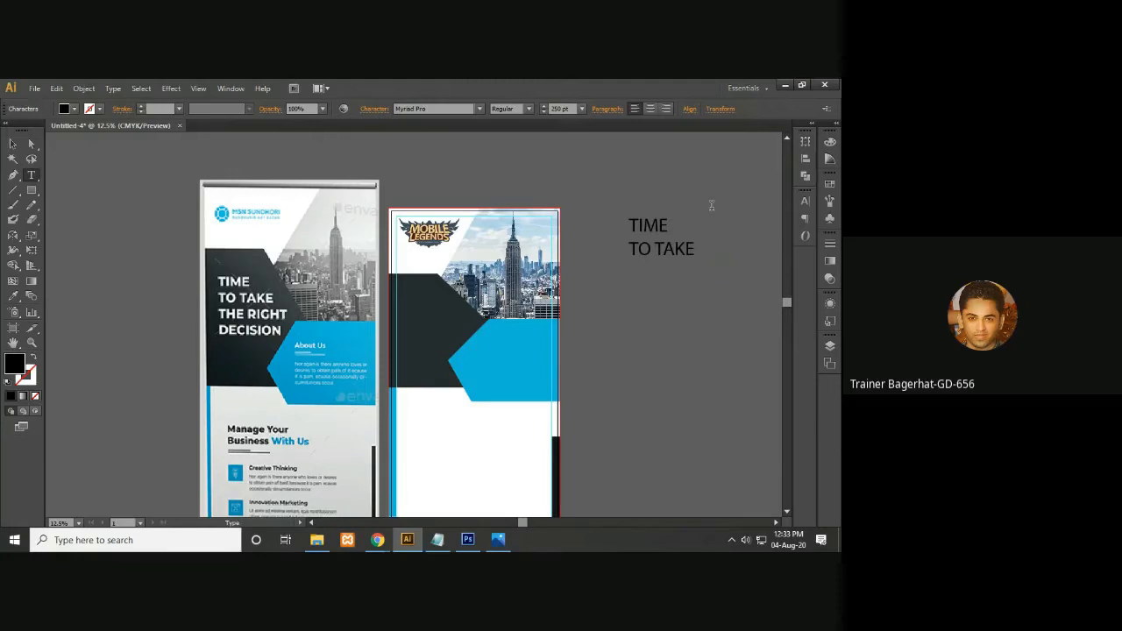
key(BackSpace)
text(E )
text(THE RIGHT)
key(Return)
text(DESICION)
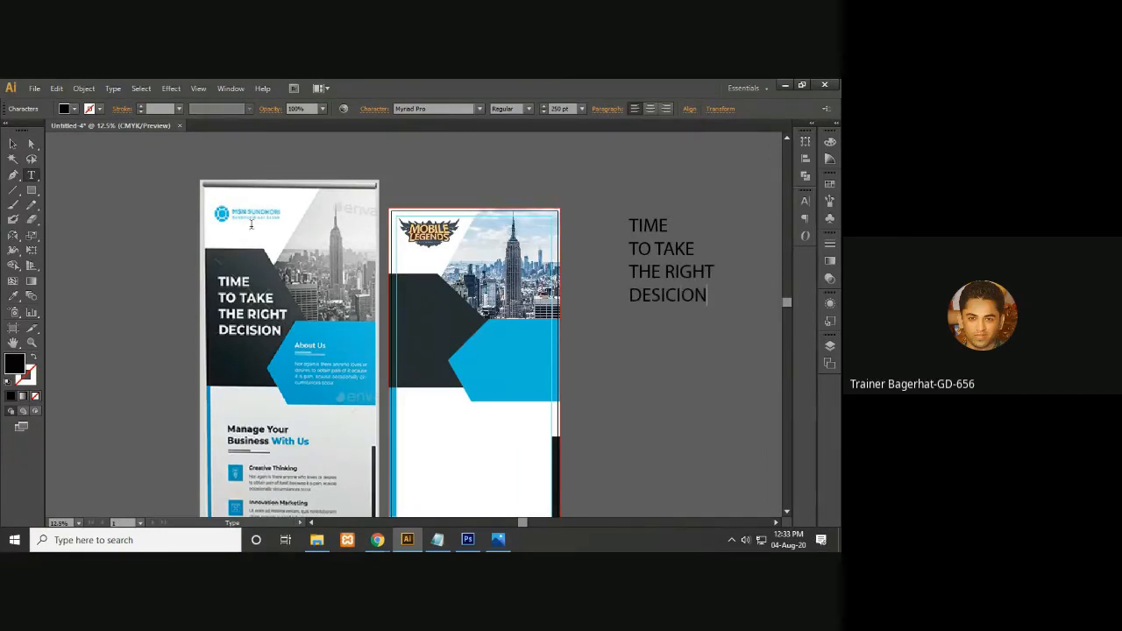
click(12, 143)
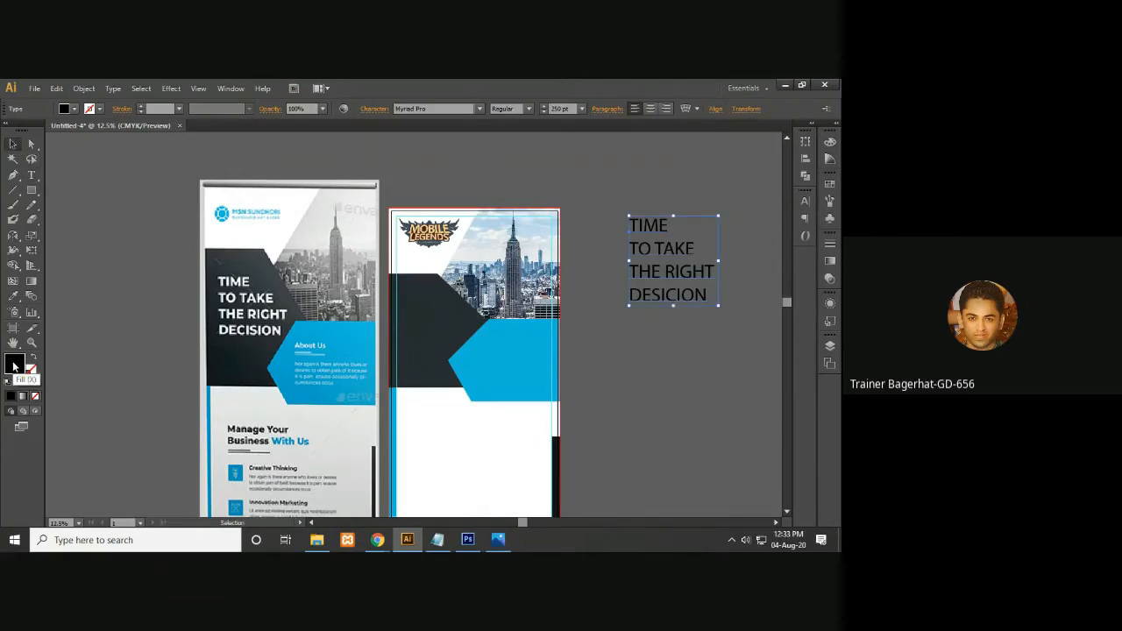
- Sample the banner's white background as the headline's fill colour and set its font style to Bold
key(i)
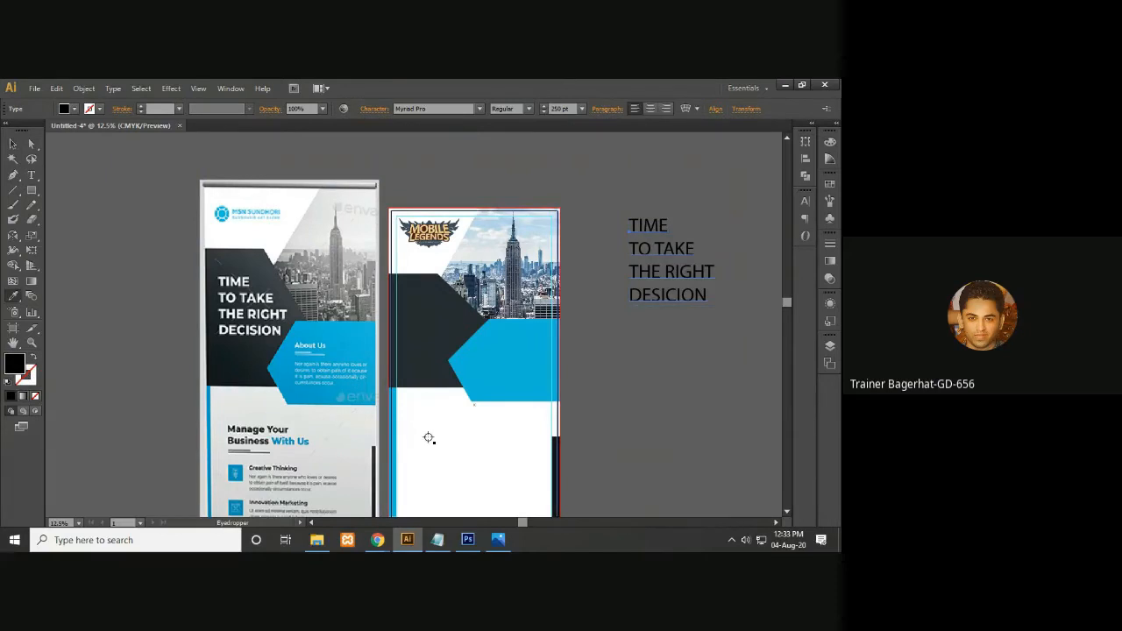
click(428, 436)
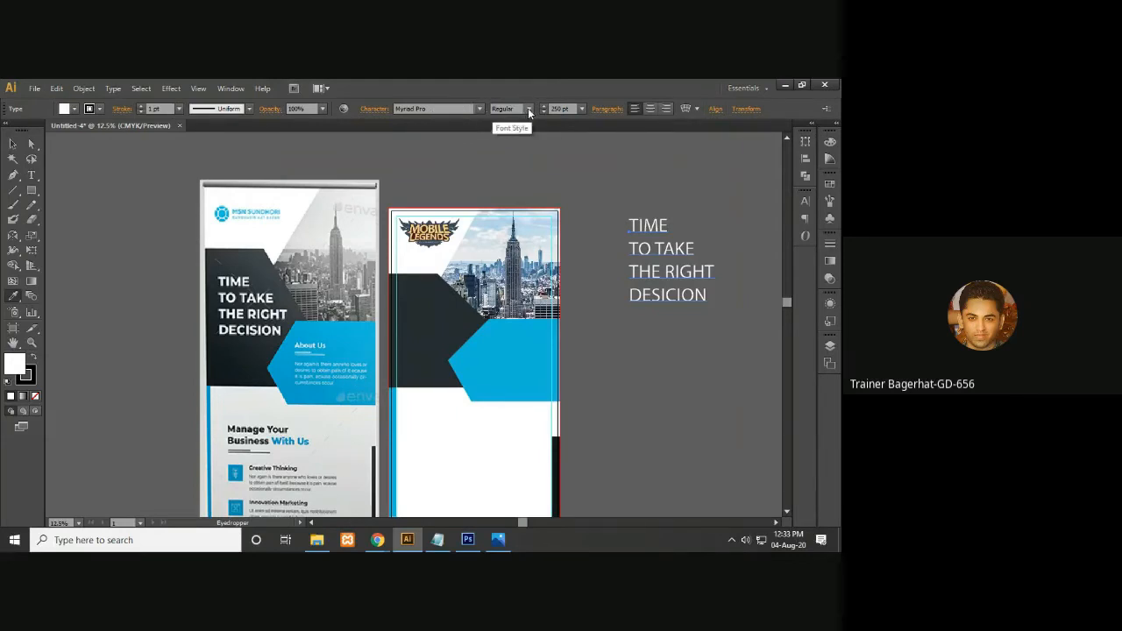
click(529, 109)
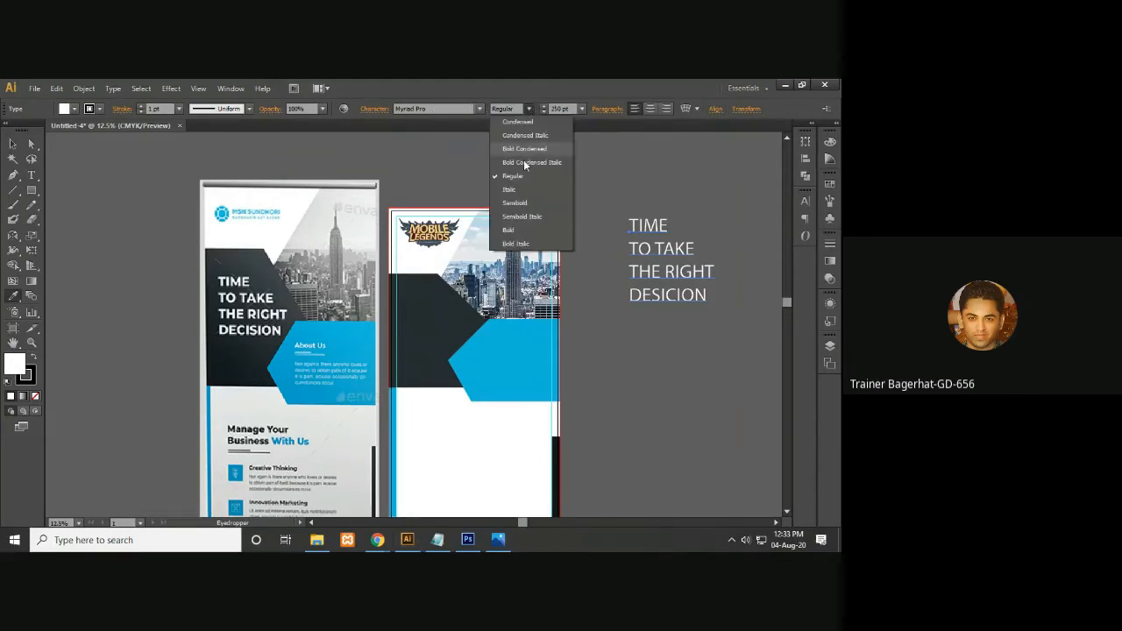
click(520, 230)
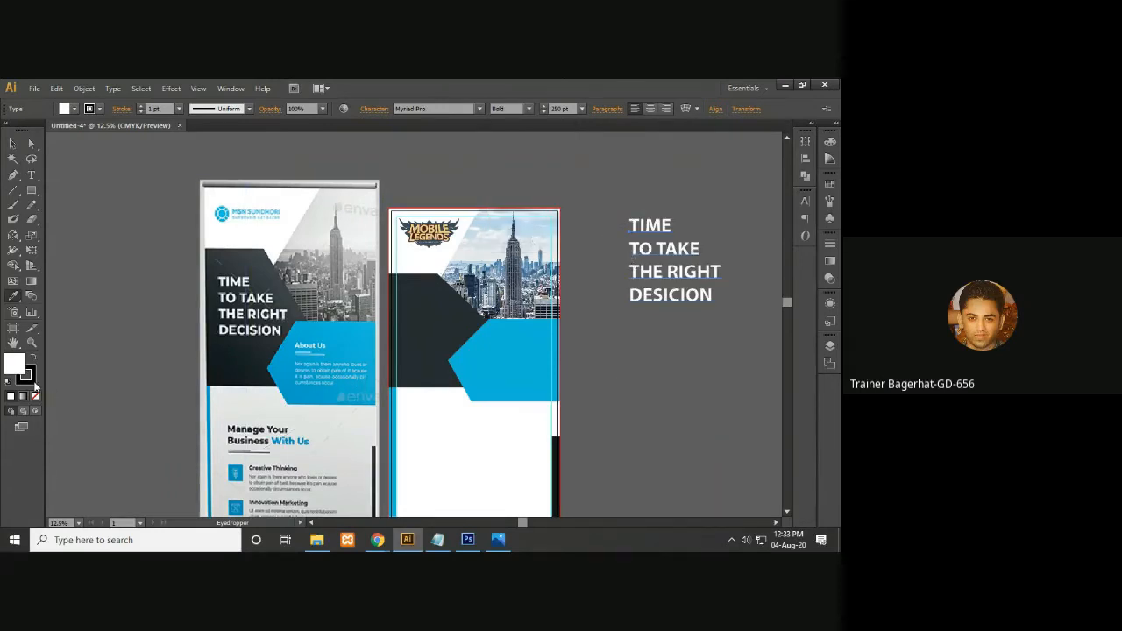
- Remove the headline's stroke, make its fill active again, and collapse the colour settings
click(30, 381)
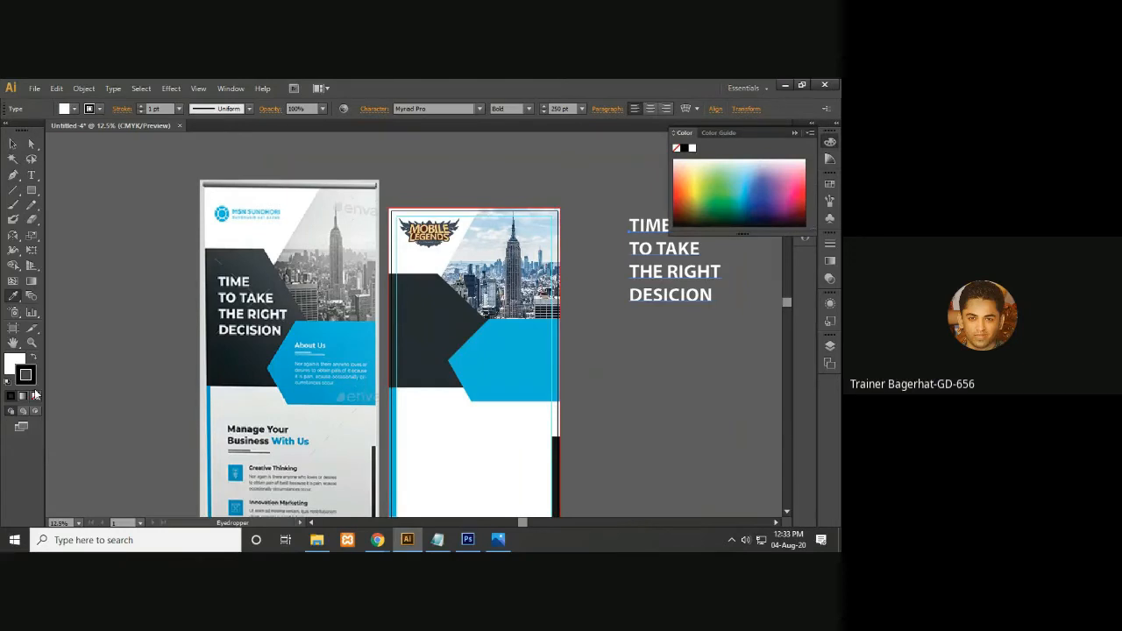
click(35, 396)
click(13, 362)
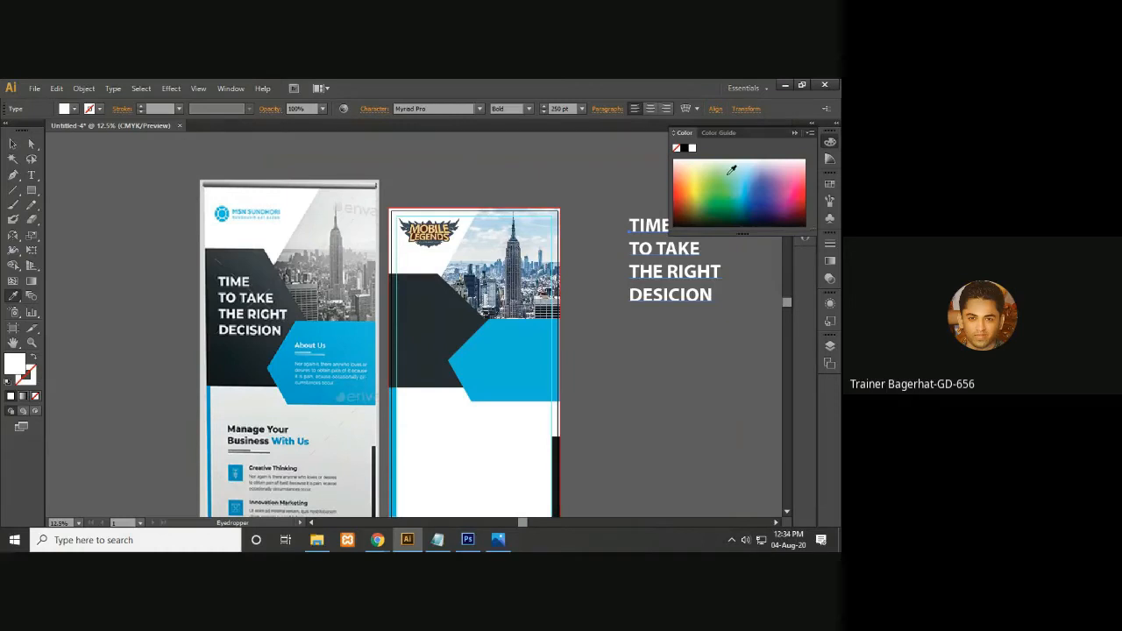
click(795, 132)
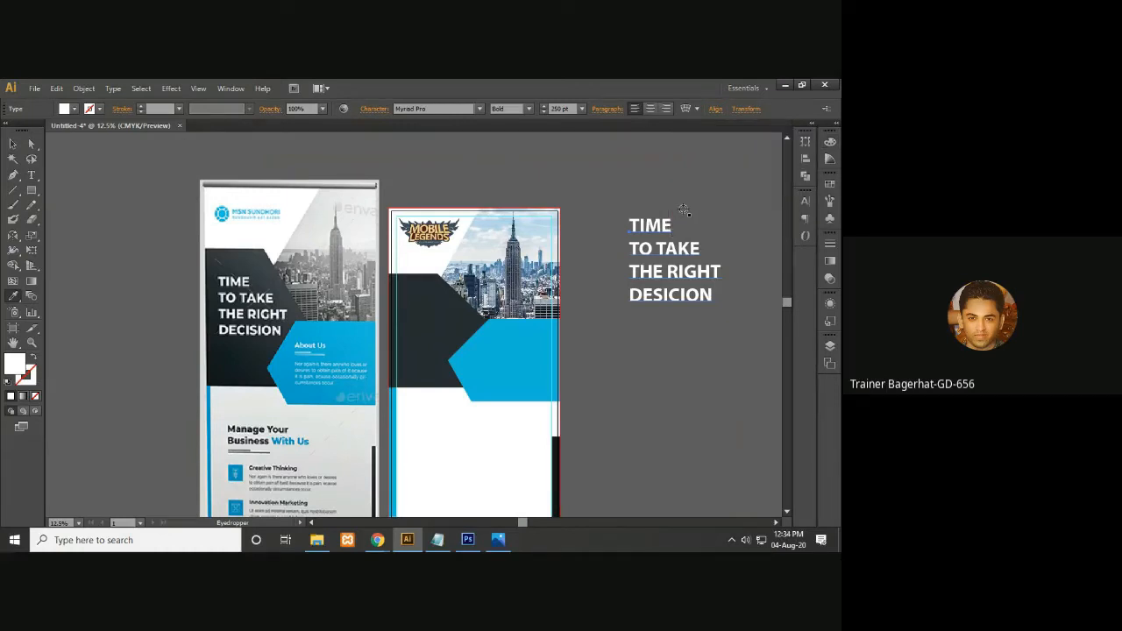
- Move the headline onto the banner's dark shape, scale it down proportionally to about 182 pt, and align it near the left margin guide
click(13, 143)
click(634, 249)
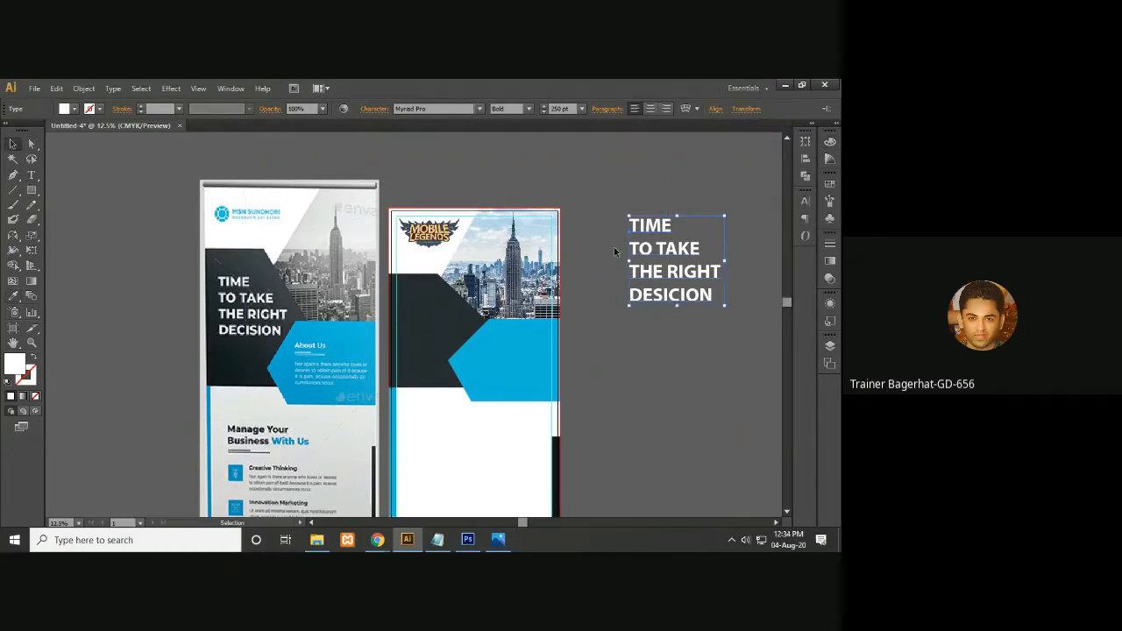
drag(660, 229, 435, 292)
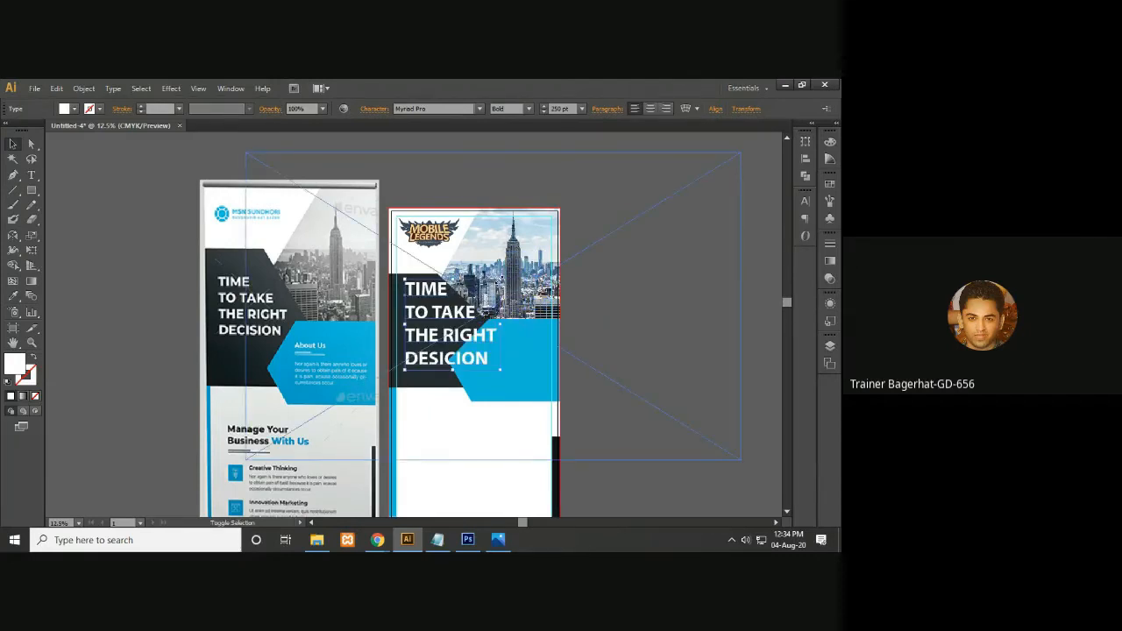
drag(500, 280, 487, 291)
drag(430, 317, 412, 317)
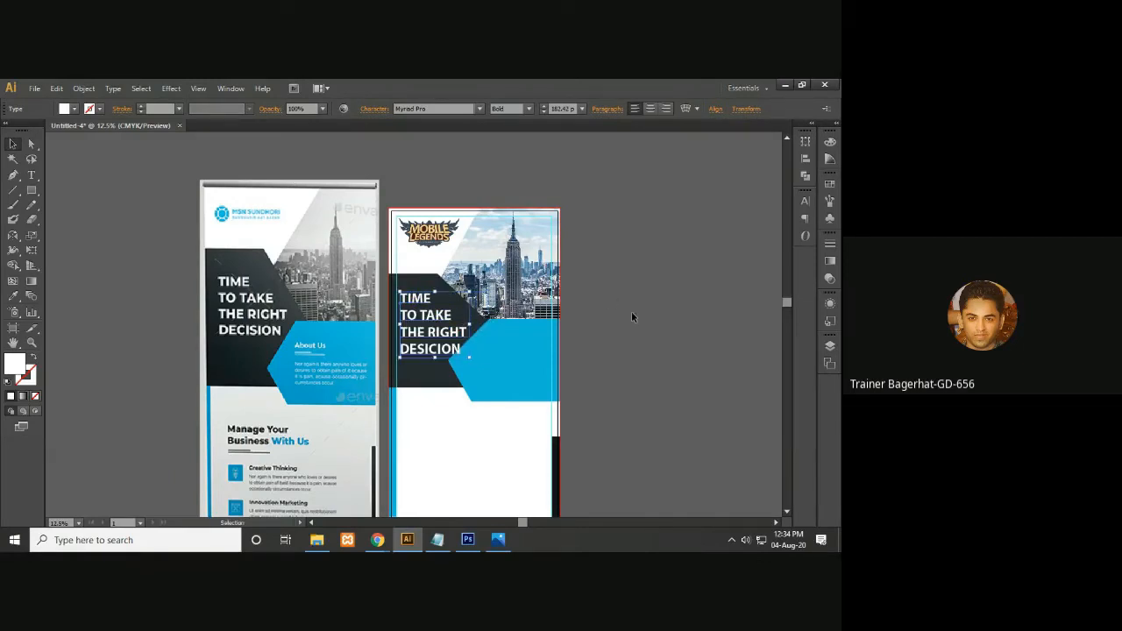
- Nudge the headline slightly upward within the dark shape in small increments
key(Up)
key(Up)
key(Up)
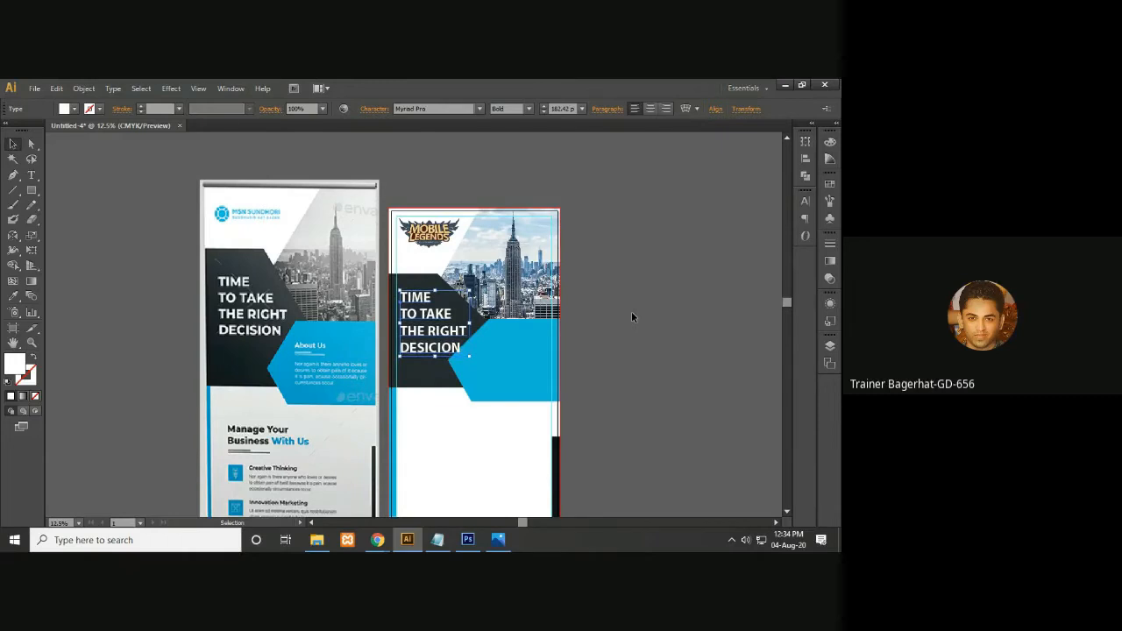
key(Up)
key(Up)
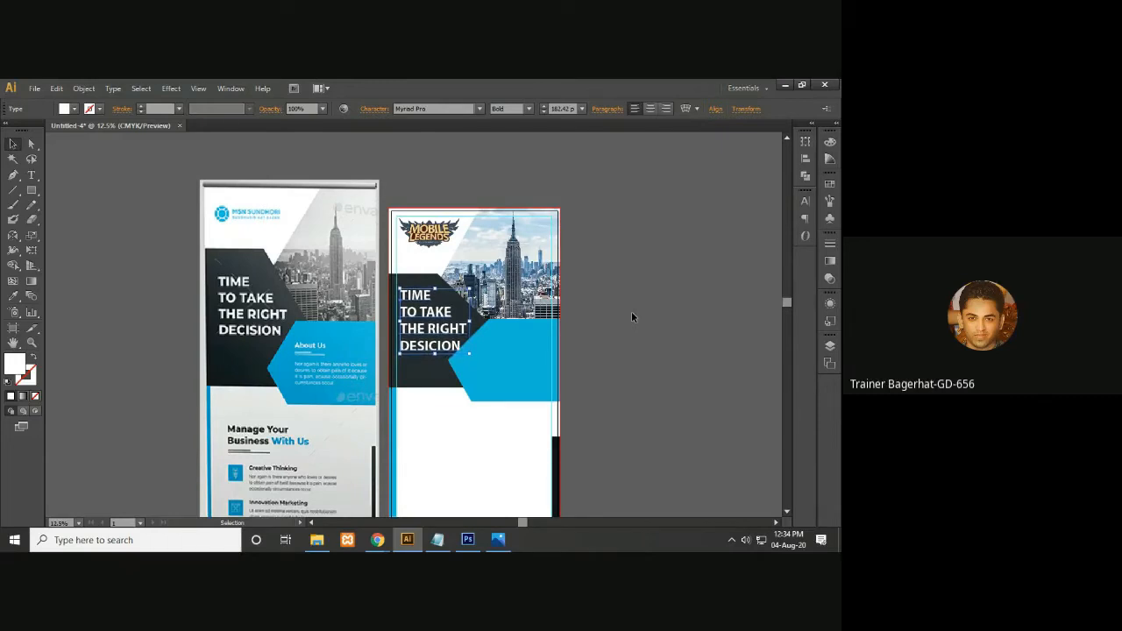
key(Up)
key(Up)
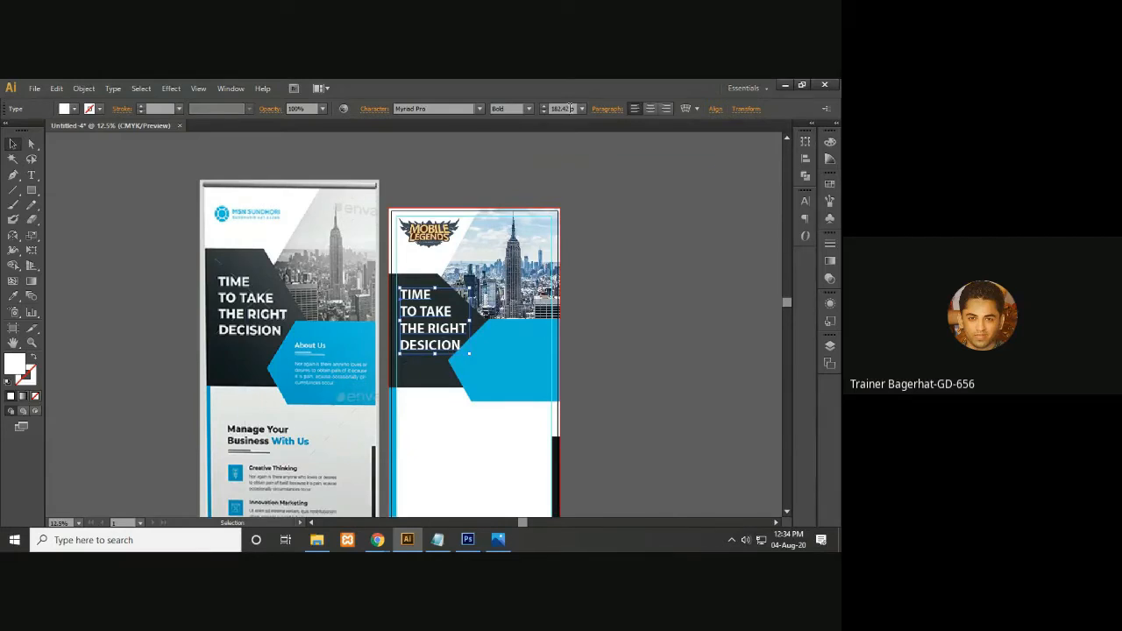
- Adjust the headline's font size and deselect it to inspect its fit on the dark shape
drag(569, 109, 499, 110)
text(1)
click(631, 214)
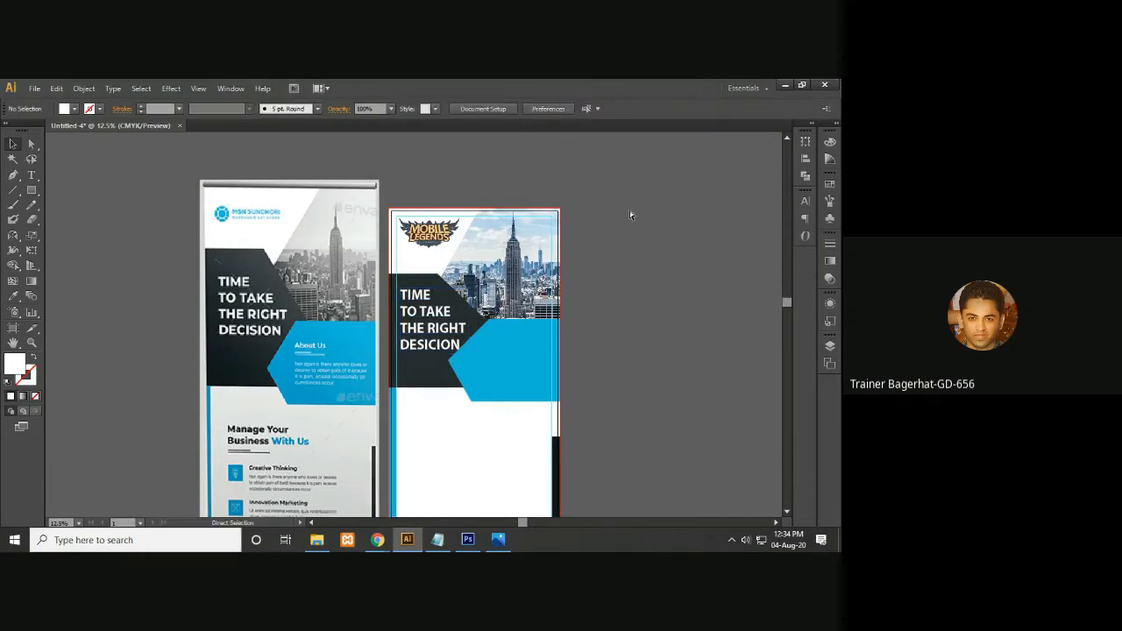
key(ctrl+plus)
click(427, 312)
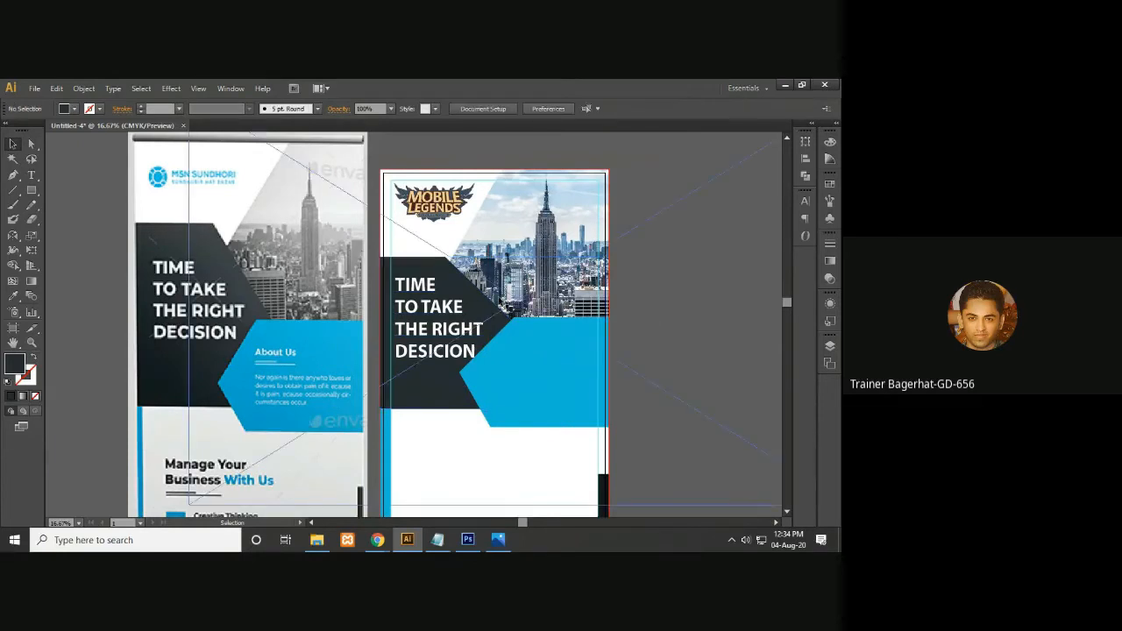
- Nudge the white headline slightly left and up within the dark shape in small increments, and deselect it
click(428, 287)
key(Left)
key(Left)
key(Left)
key(Left)
key(Left)
key(Left)
key(Left)
key(Left)
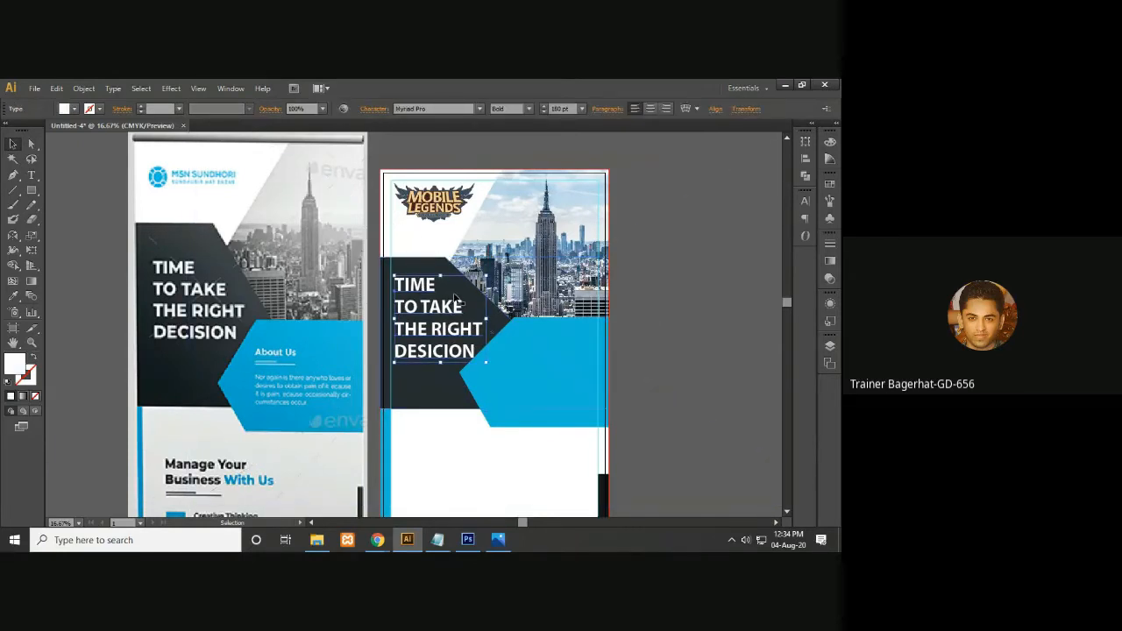
key(Up)
key(Up)
key(Up)
key(Up)
key(Up)
key(Up)
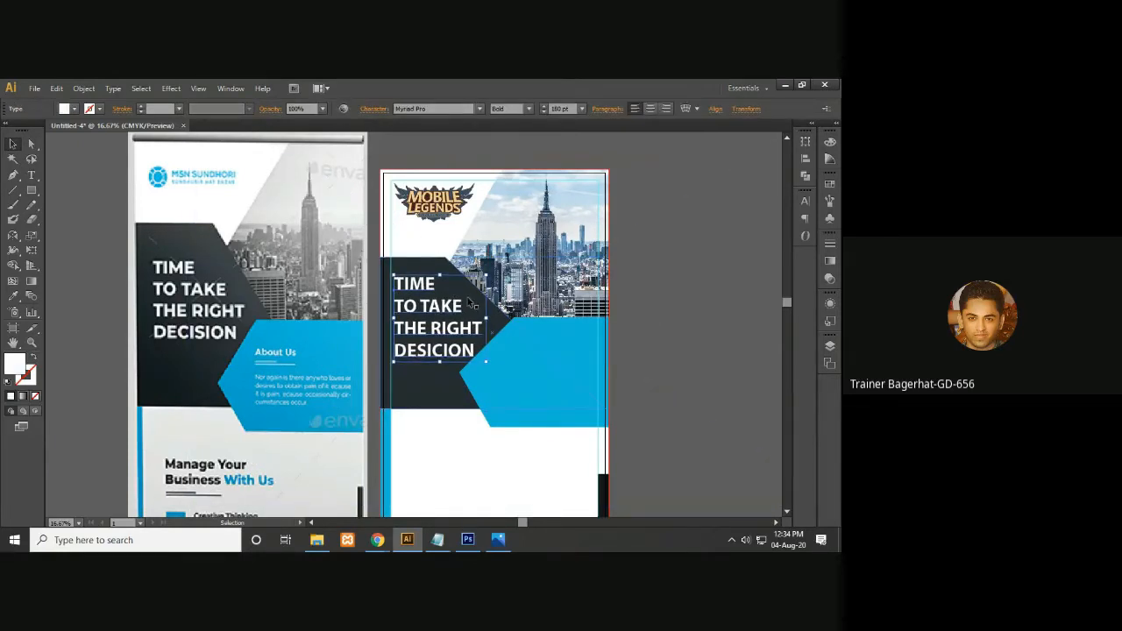
click(688, 302)
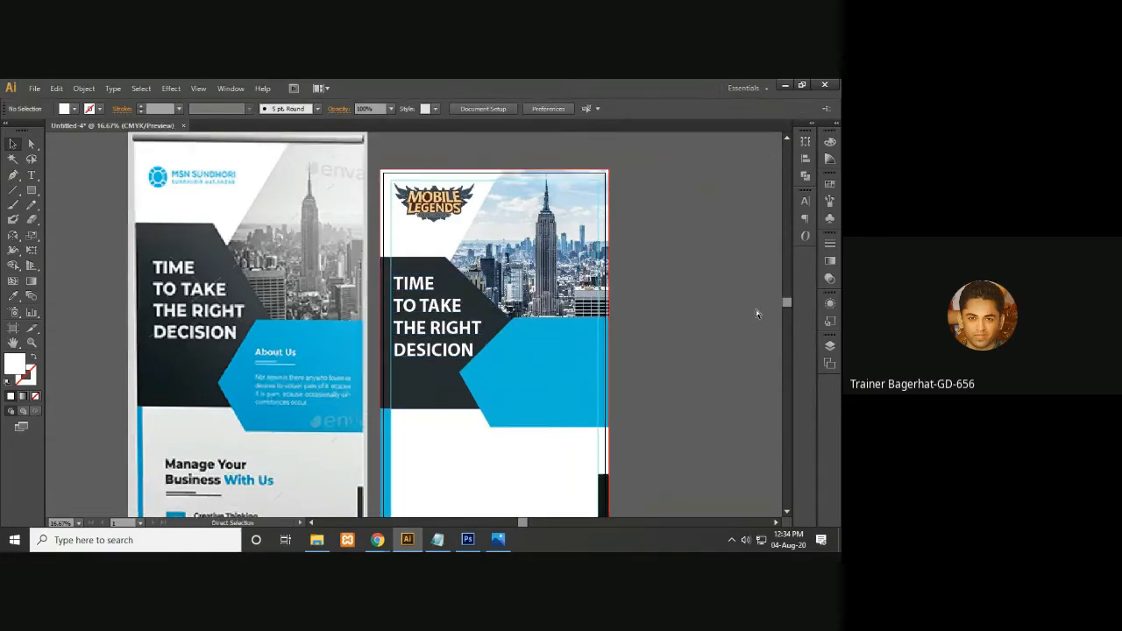
- Add a new text line reading "ABOUT US" at 150 pt in the empty area beside the banner
key(ctrl+minus)
drag(468, 420, 468, 385)
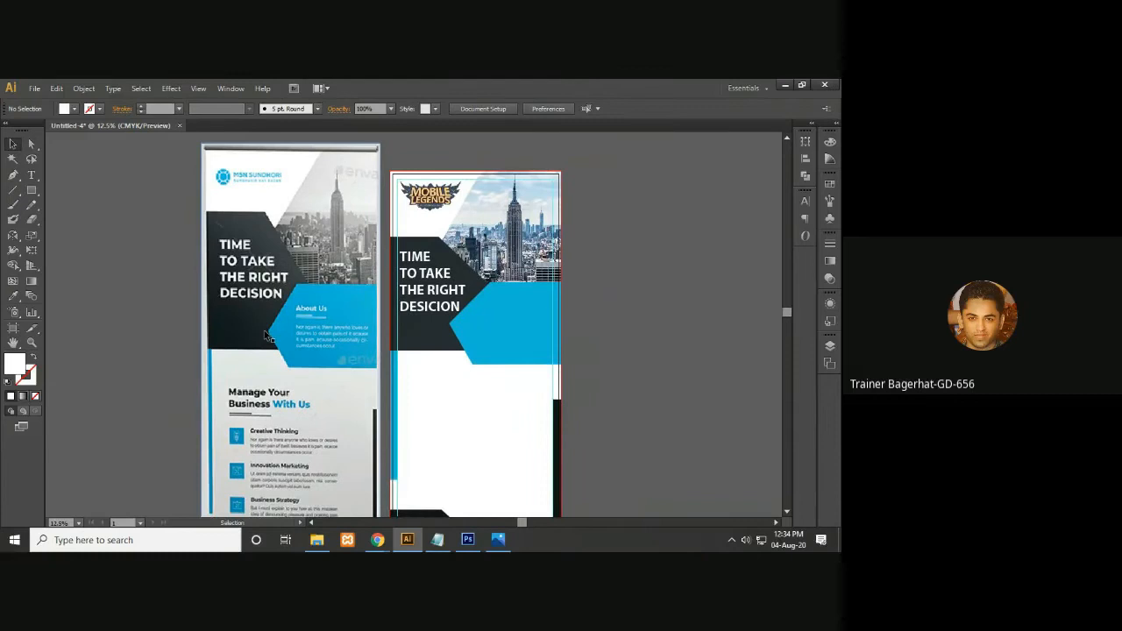
key(ctrl+plus)
drag(316, 358, 249, 384)
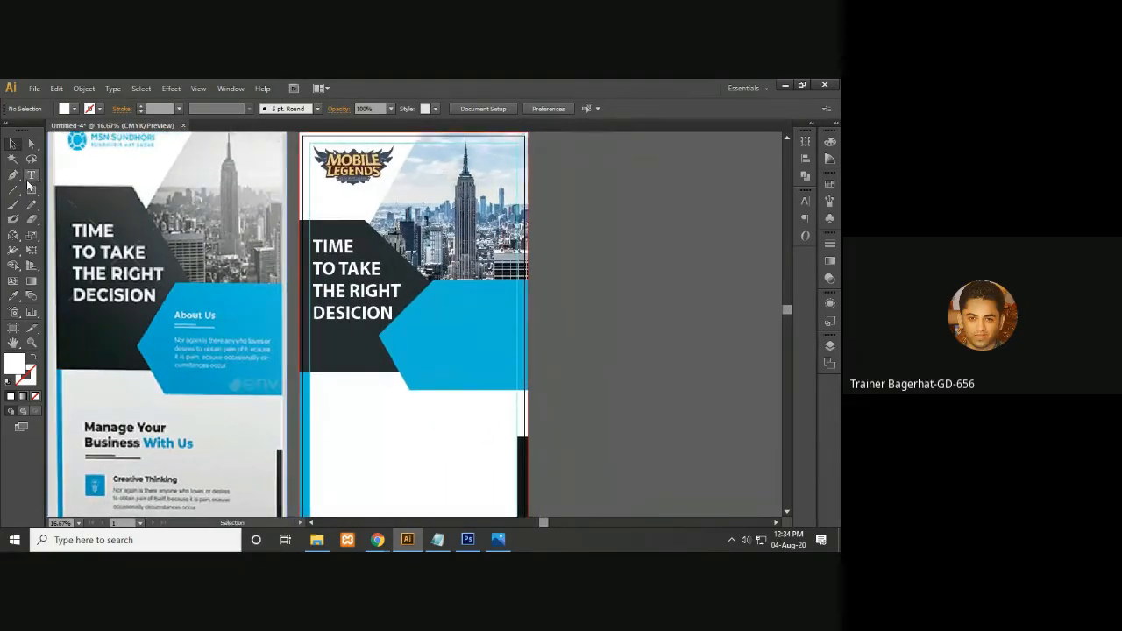
click(32, 175)
click(303, 274)
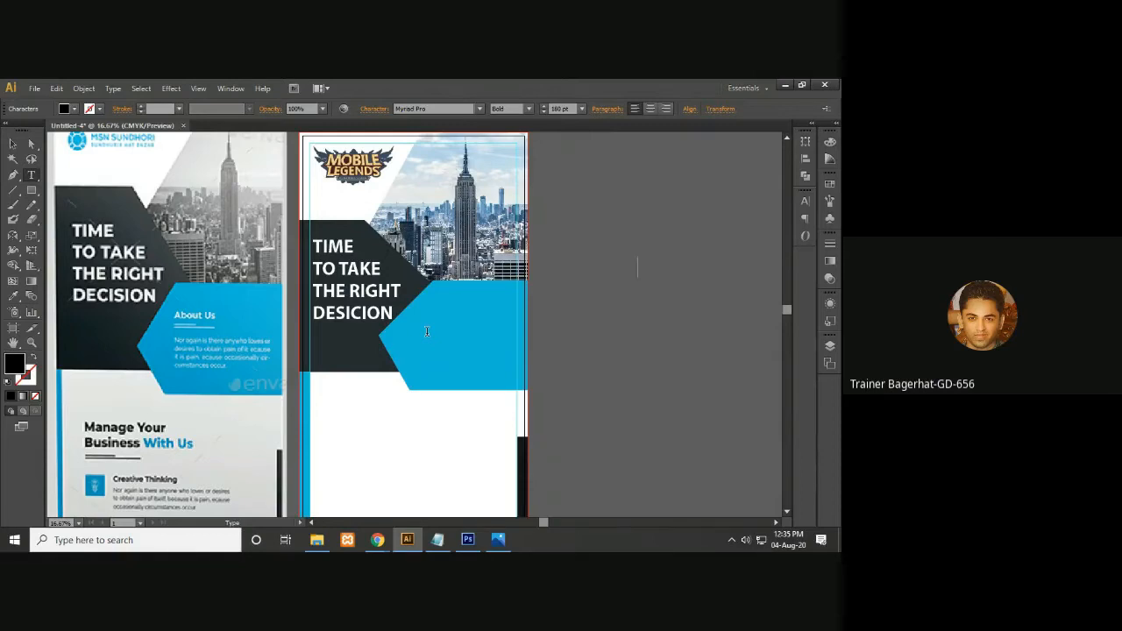
click(583, 109)
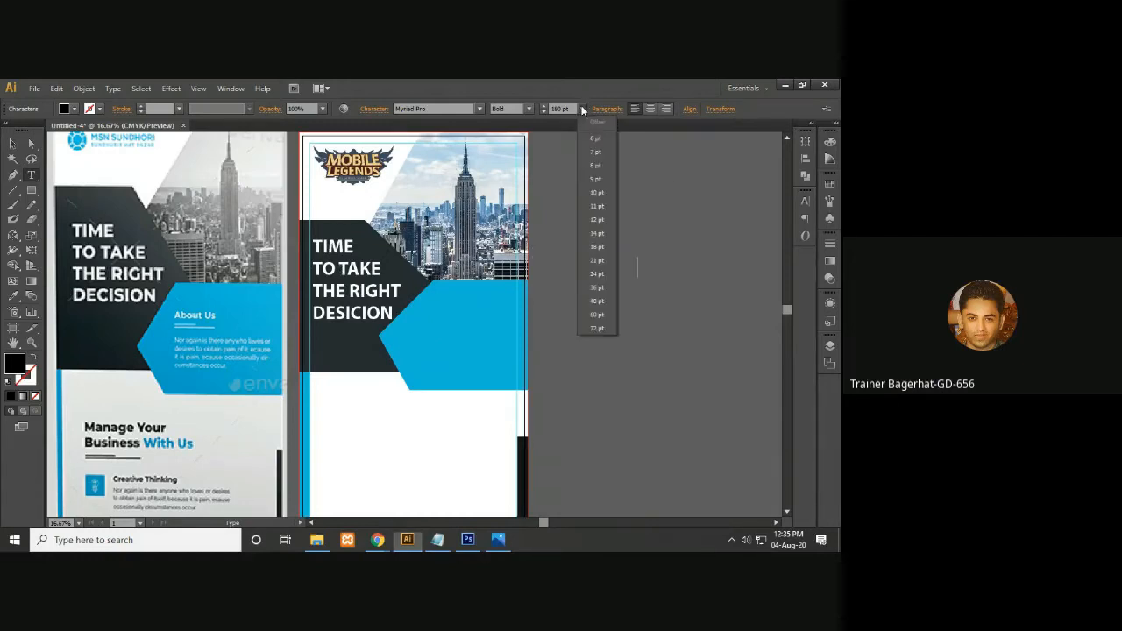
click(563, 114)
double_click(561, 109)
text(8)
key(Return)
click(645, 268)
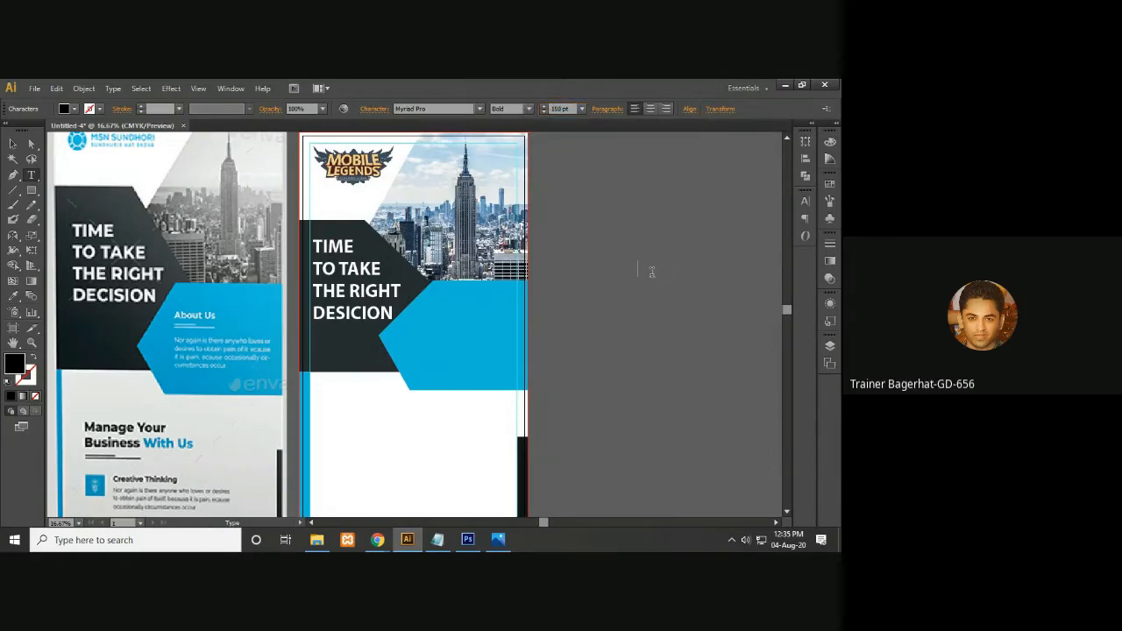
text(ABOUT US)
- Give the "ABOUT US" text a white fill and set its font style to Regular
drag(715, 270, 615, 268)
click(829, 141)
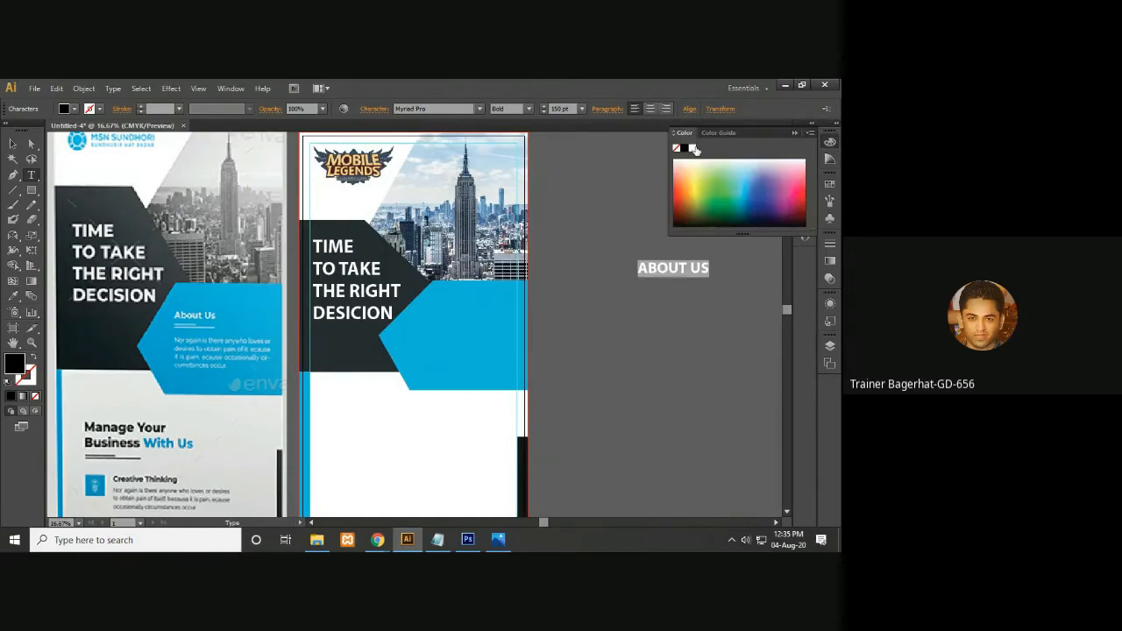
click(692, 148)
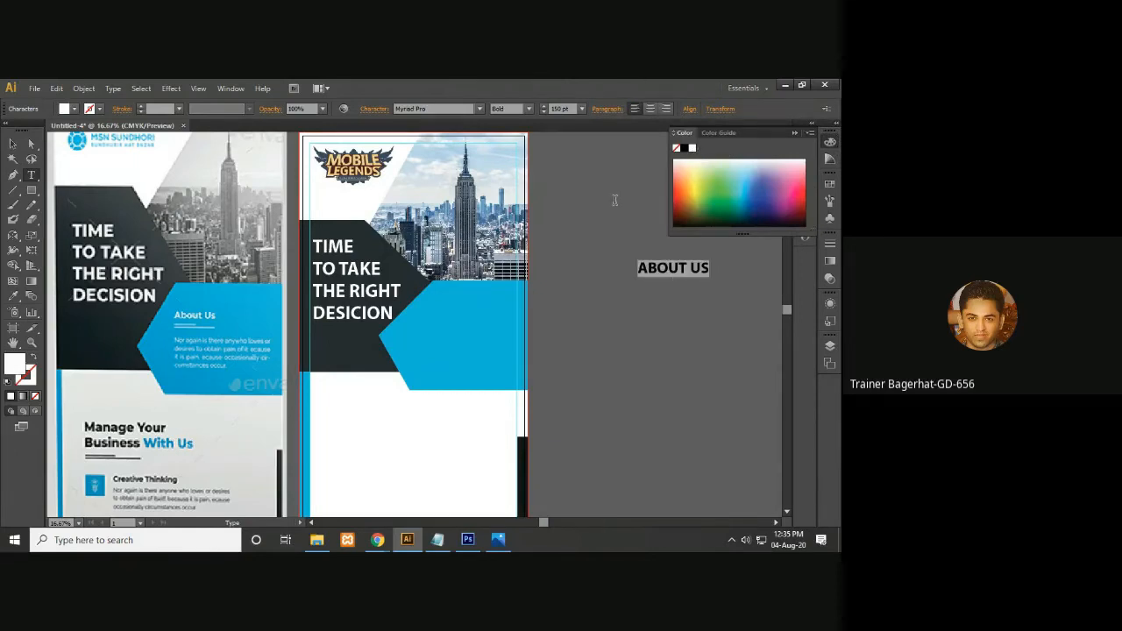
click(529, 108)
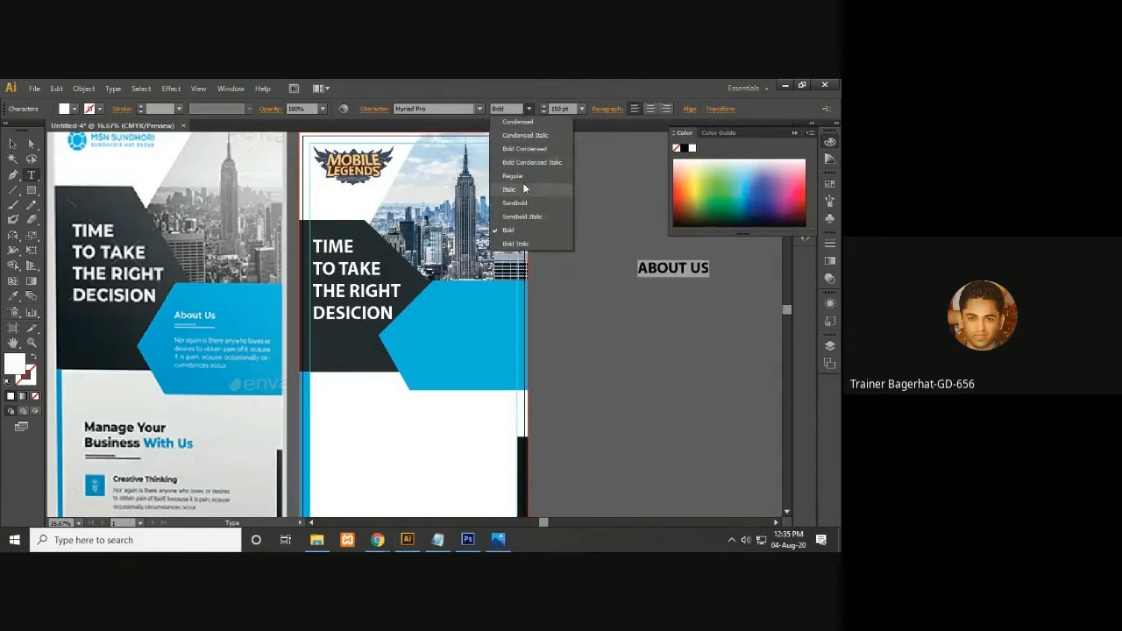
click(523, 182)
- Move the "ABOUT US" heading onto the upper part of the banner's blue shape and nudge it slightly upward
click(12, 143)
drag(672, 268, 452, 313)
click(651, 317)
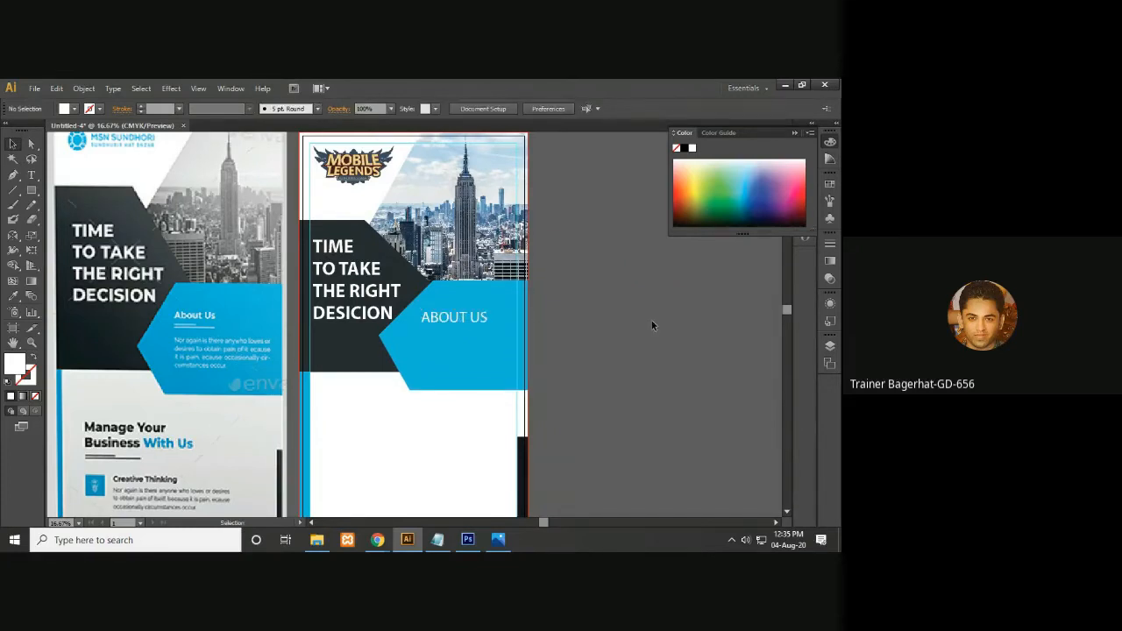
drag(524, 427, 543, 417)
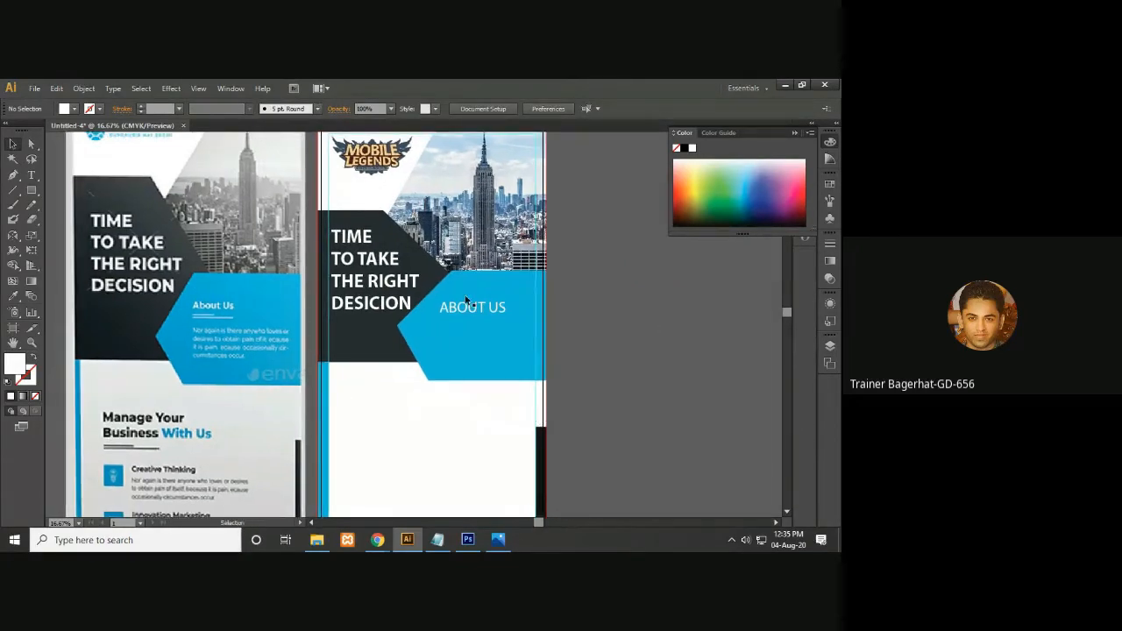
click(482, 303)
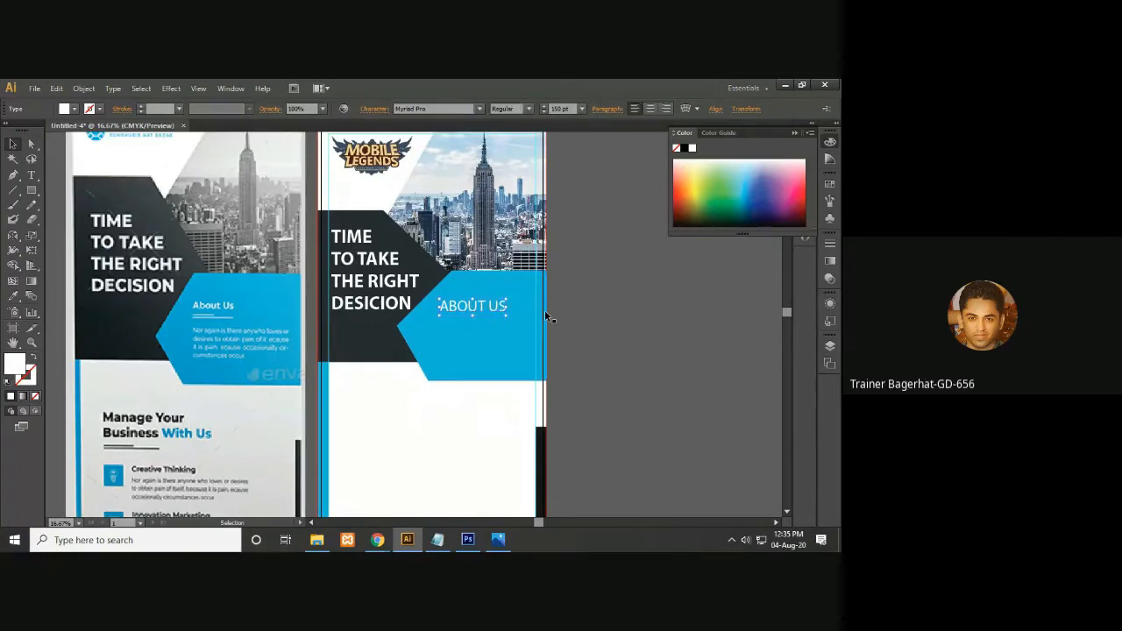
- Draw a short horizontal line segment beneath "ABOUT US", starting at the heading's left edge and spanning about half its width
click(31, 192)
drag(14, 189, 83, 194)
click(13, 189)
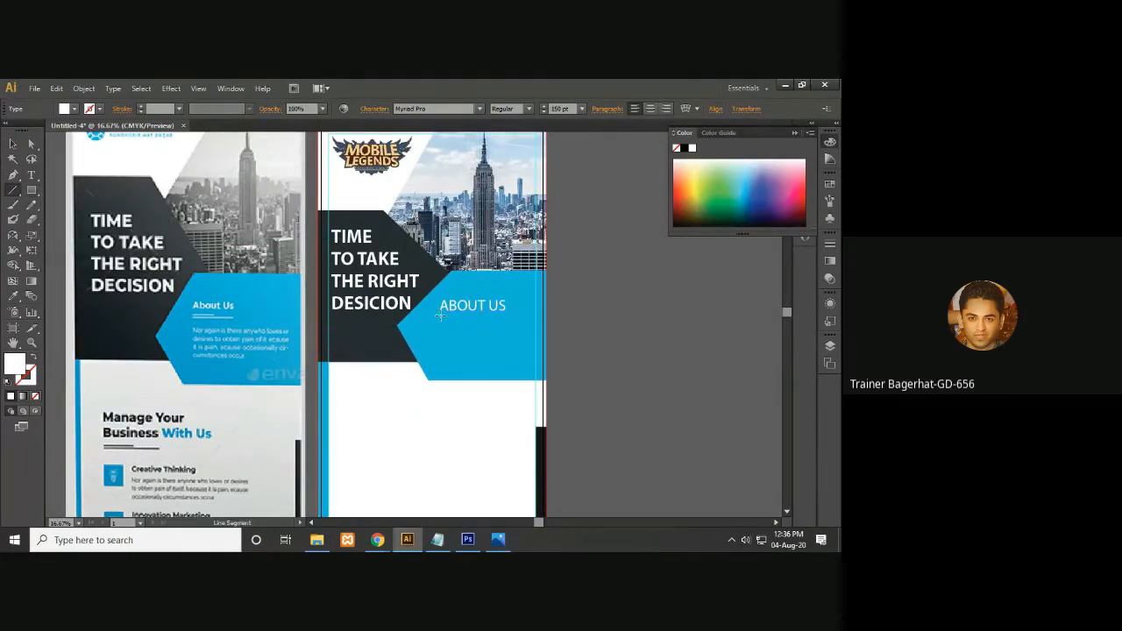
drag(439, 315, 477, 314)
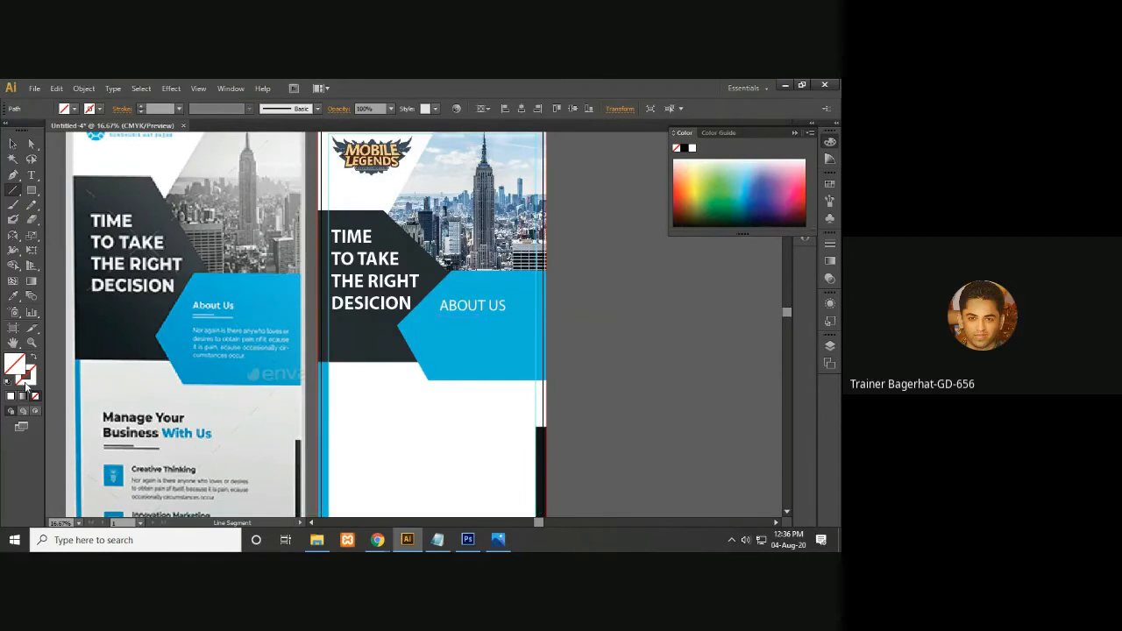
- Give the short underline a white stroke with a weight of 10 pt and deselect it
click(29, 380)
click(10, 397)
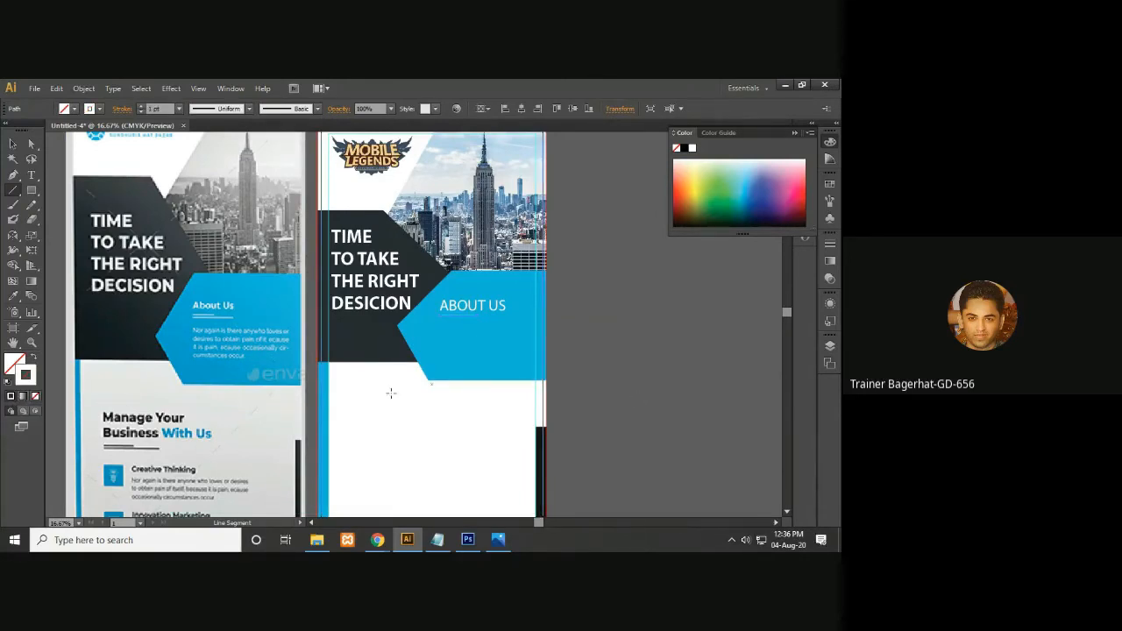
click(140, 104)
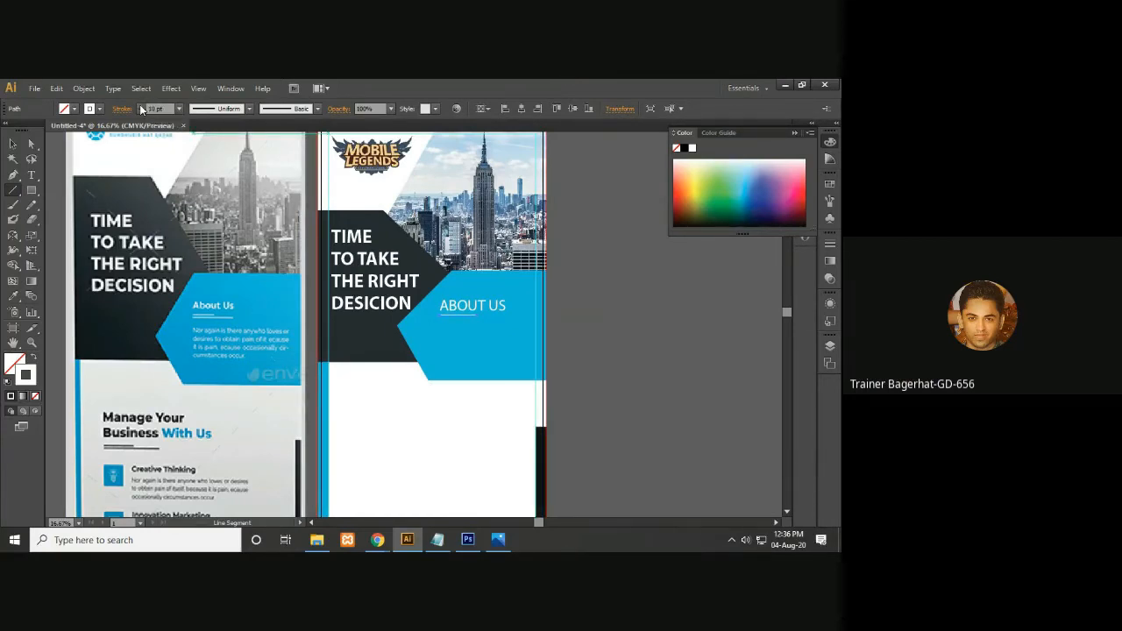
click(13, 144)
click(644, 280)
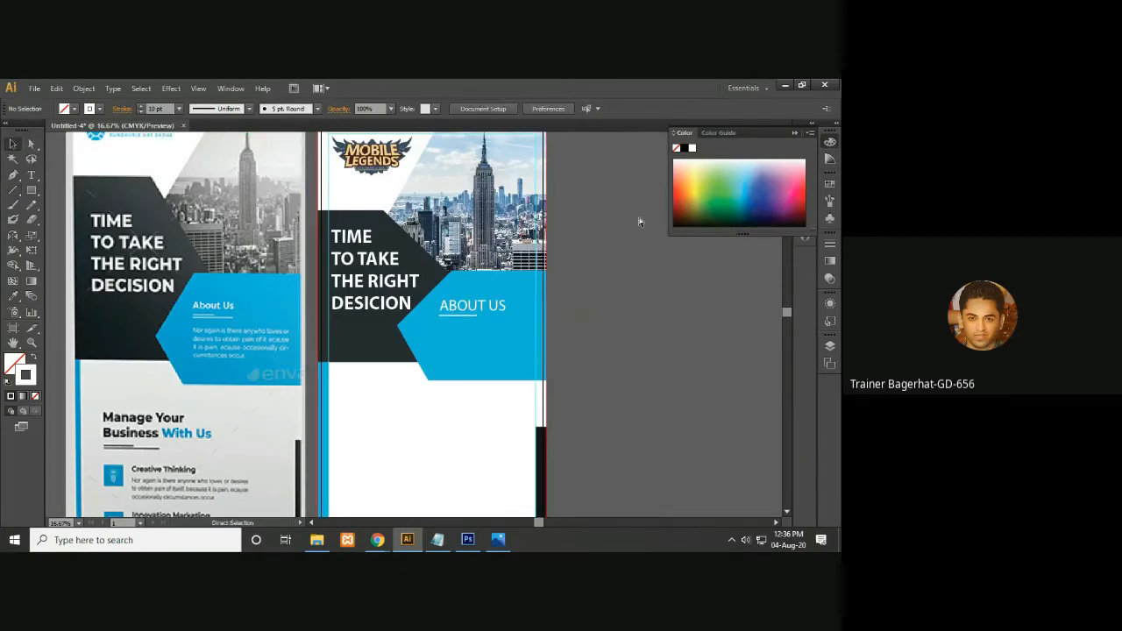
- Duplicate the short underline just below the original and nudge the copy up to leave only a narrow gap
key(ctrl+plus)
drag(551, 337, 559, 338)
drag(504, 312, 503, 324)
key(Up)
key(Up)
key(Up)
key(Up)
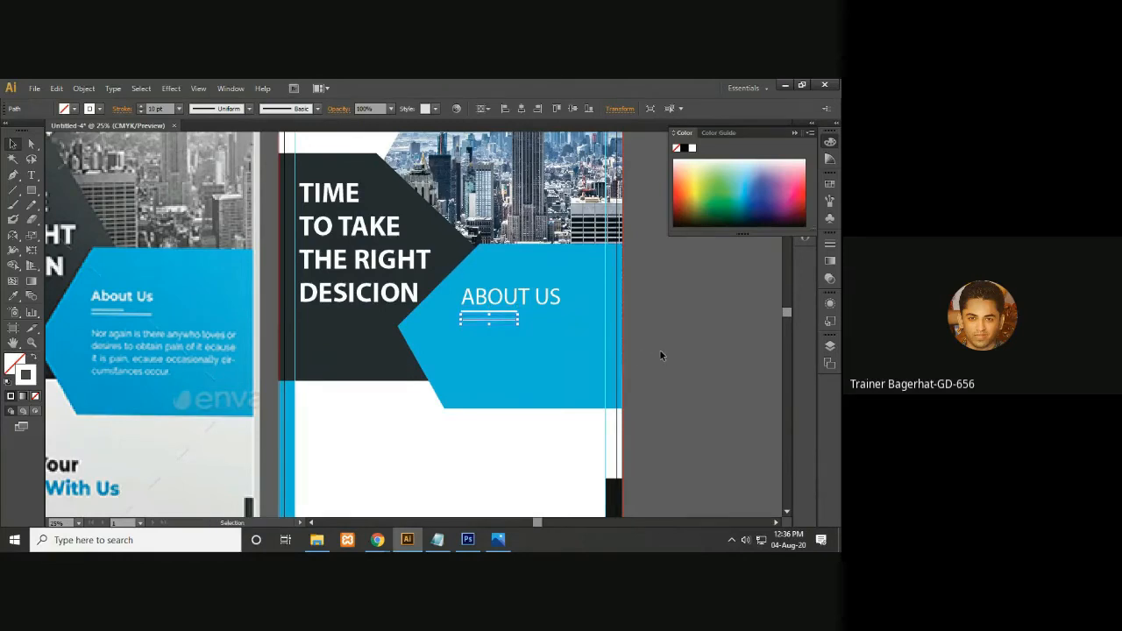
key(Up)
key(Up)
key(Up)
key(Up)
click(663, 353)
- Lengthen the lower underline to the right until it spans the full width of the "ABOUT US" heading
drag(515, 317, 564, 319)
click(654, 334)
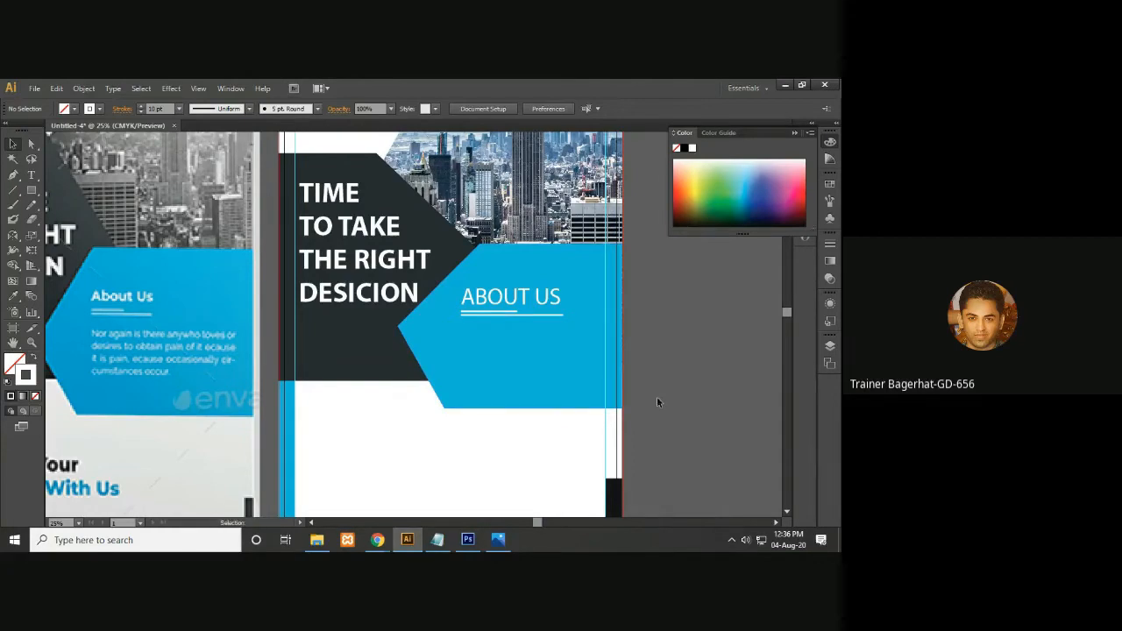
drag(626, 414, 645, 428)
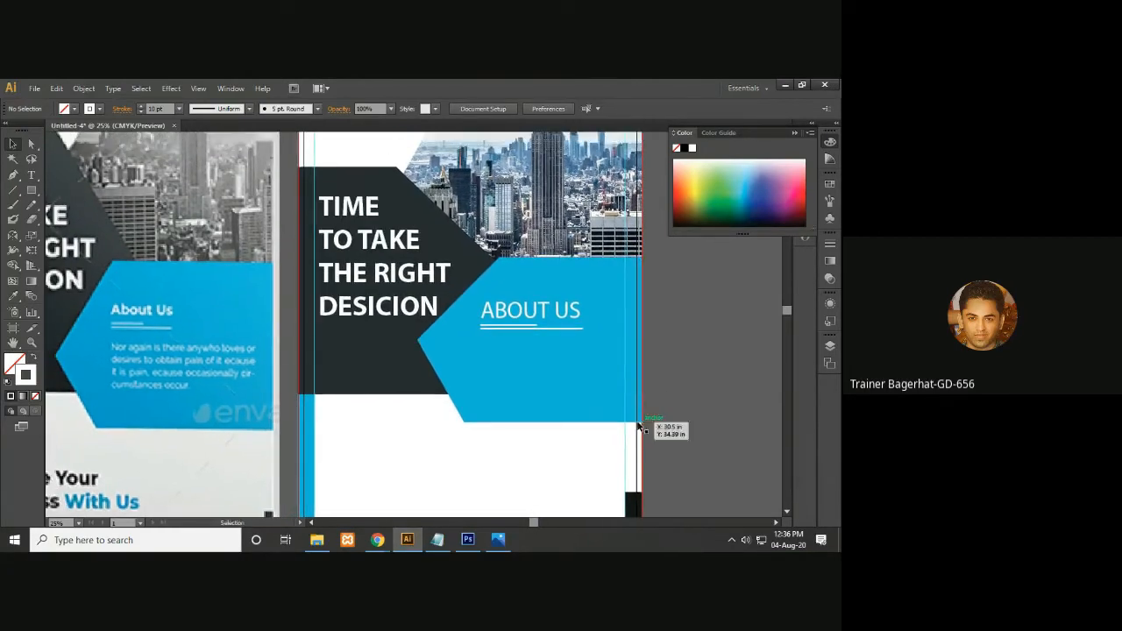
click(531, 326)
click(688, 357)
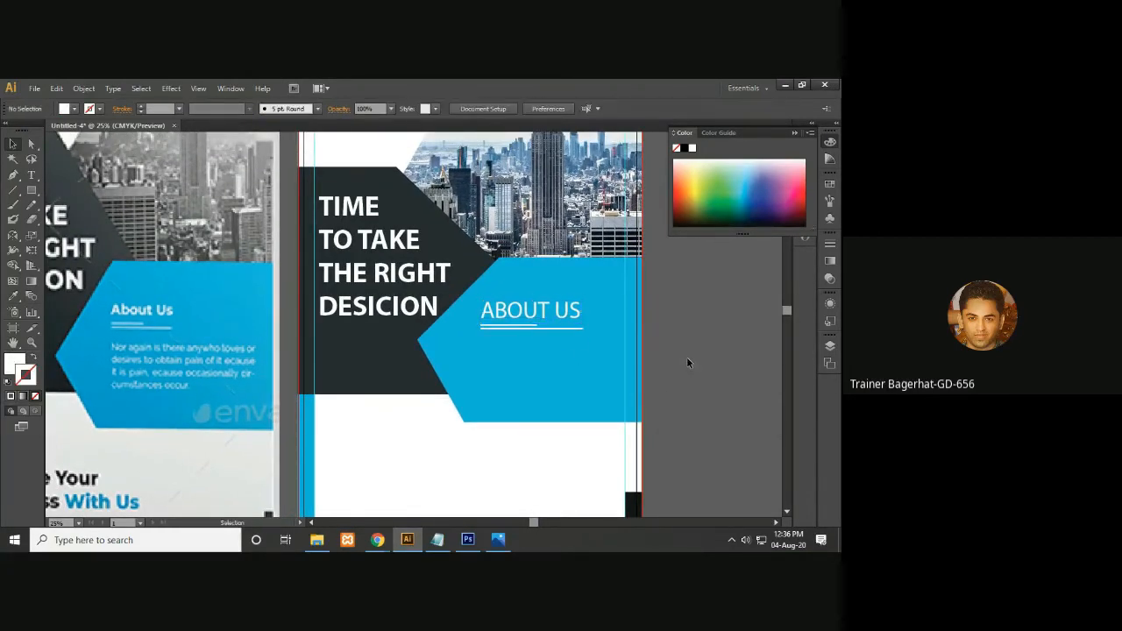
- Select both underlines together with the "ABOUT US" heading and nudge the group slightly left on the blue shape
key(ctrl+plus)
key(ctrl+plus)
click(653, 334)
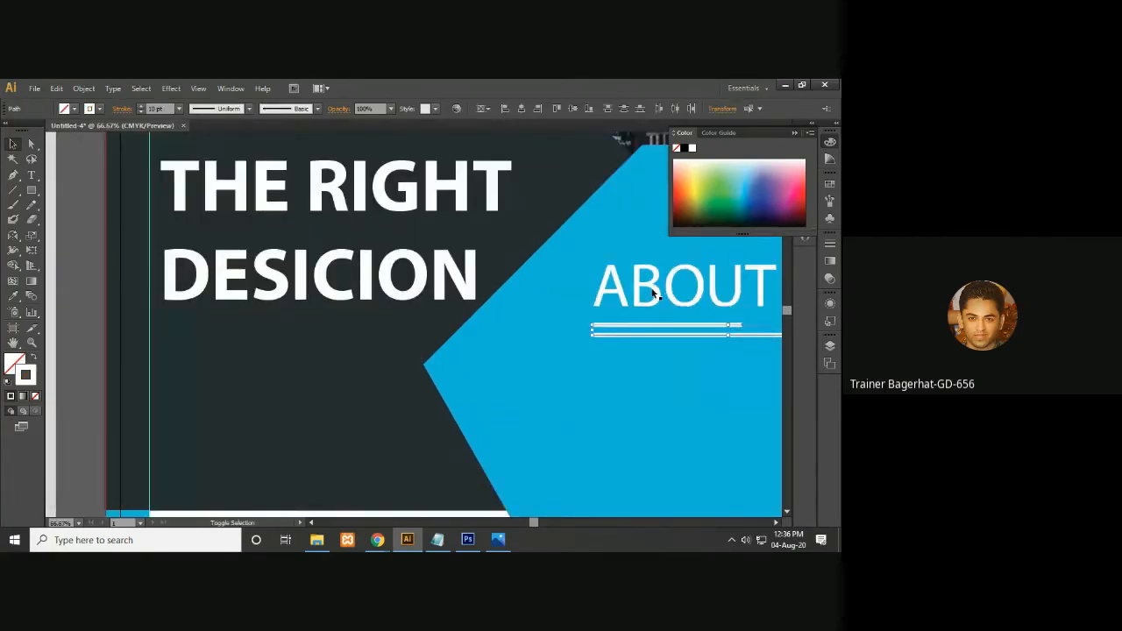
shift+click(647, 292)
key(ctrl+minus)
key(ctrl+minus)
key(ctrl+minus)
key(ctrl+minus)
key(ctrl+minus)
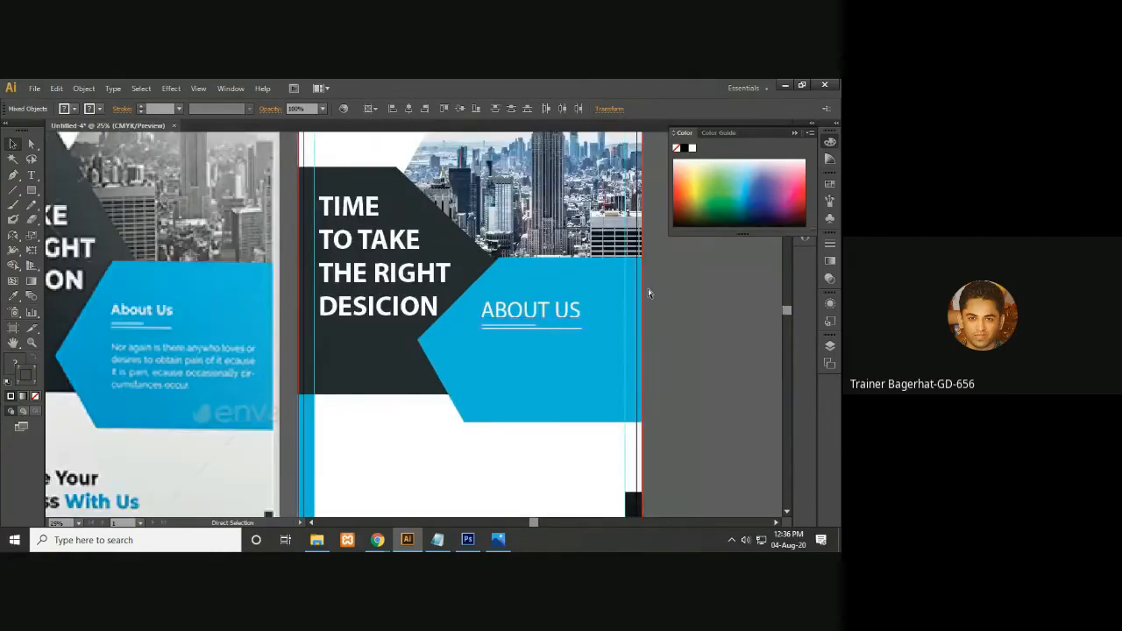
key(v)
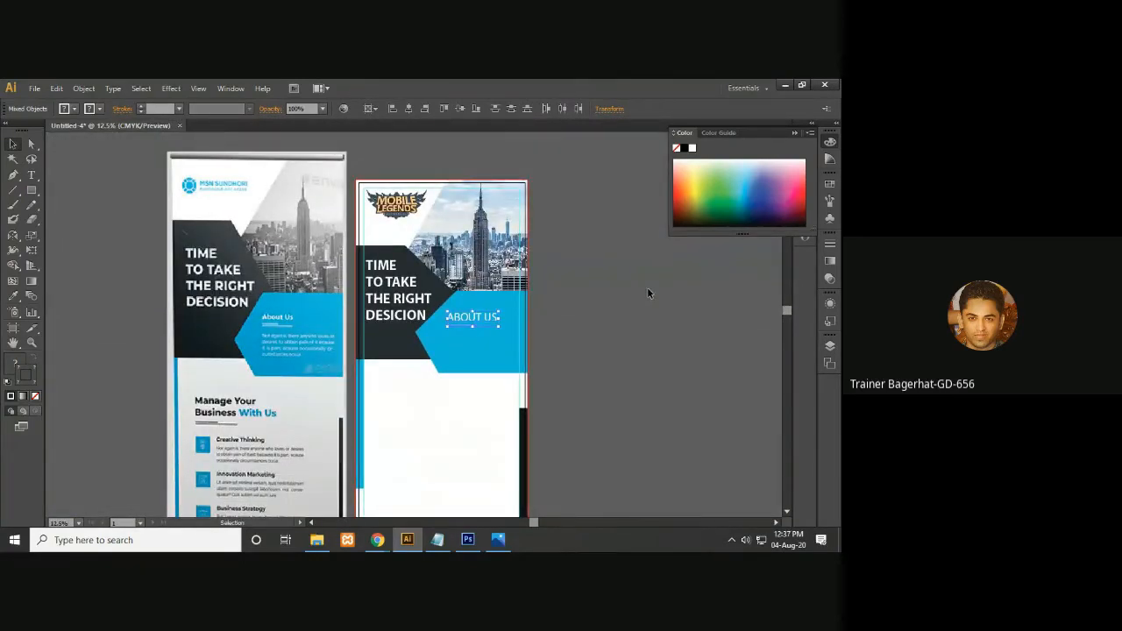
key(Left)
click(653, 320)
- Set the "ABOUT US" heading's font size to 130 pt and deselect it
click(484, 318)
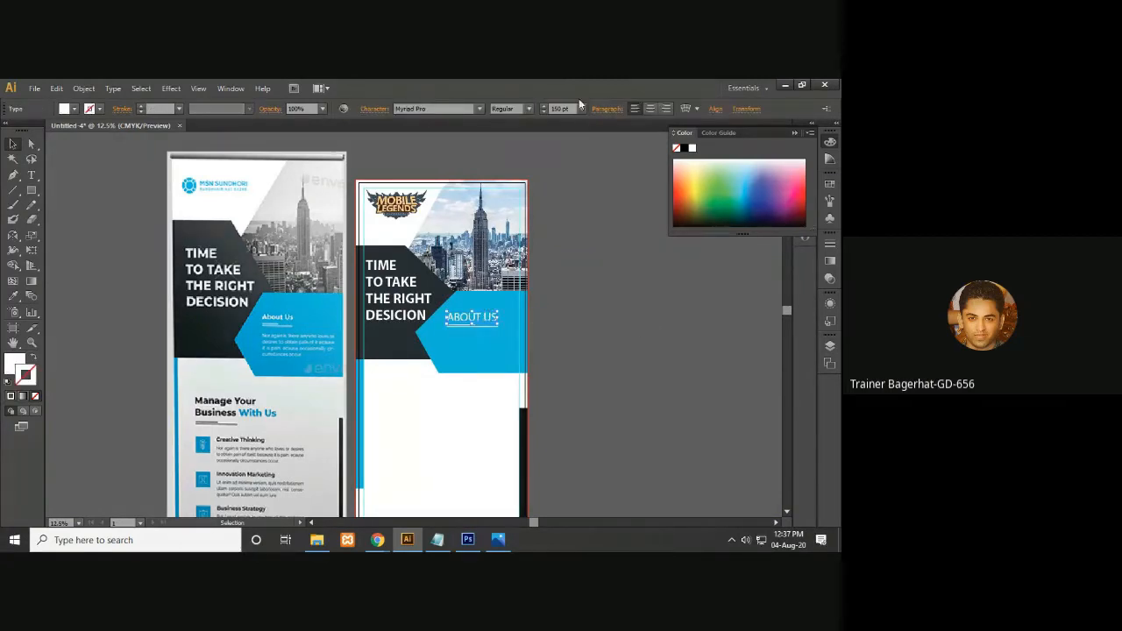
click(560, 110)
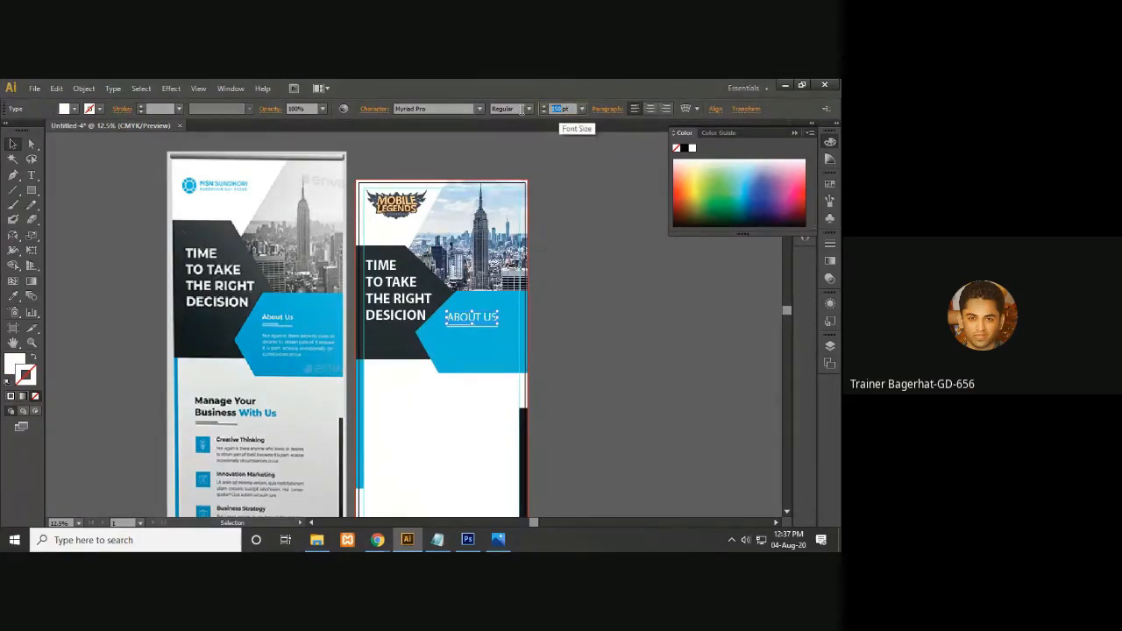
text(130)
key(Return)
click(595, 219)
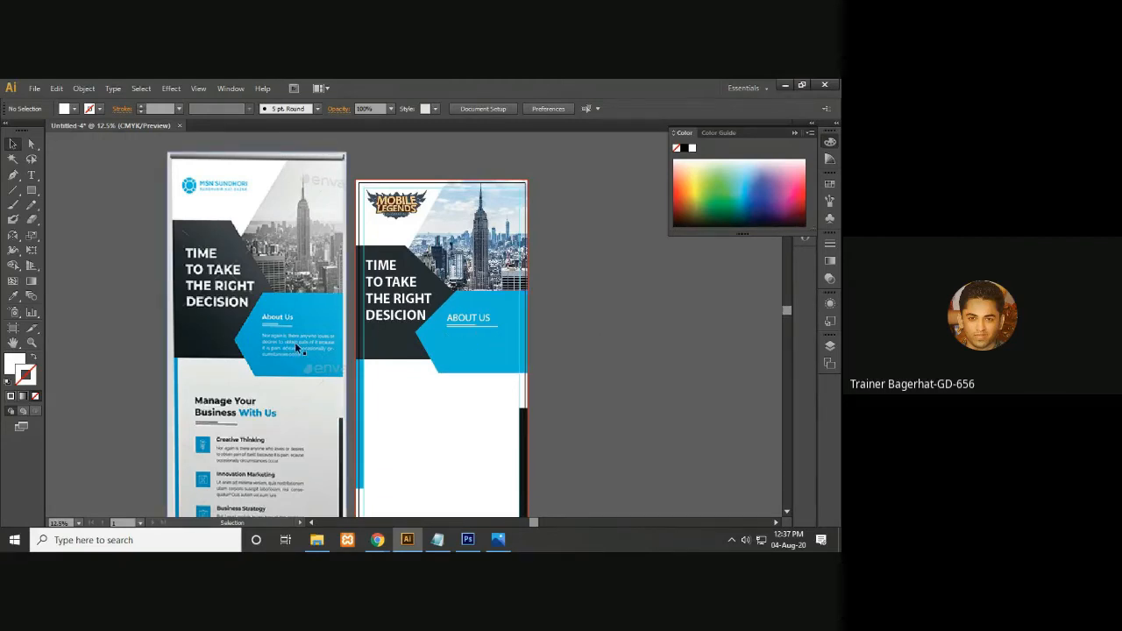
- Switch to Chrome, search for "lorem ipsum" in the logo search tab, and open the lipsum.com generator site
click(377, 539)
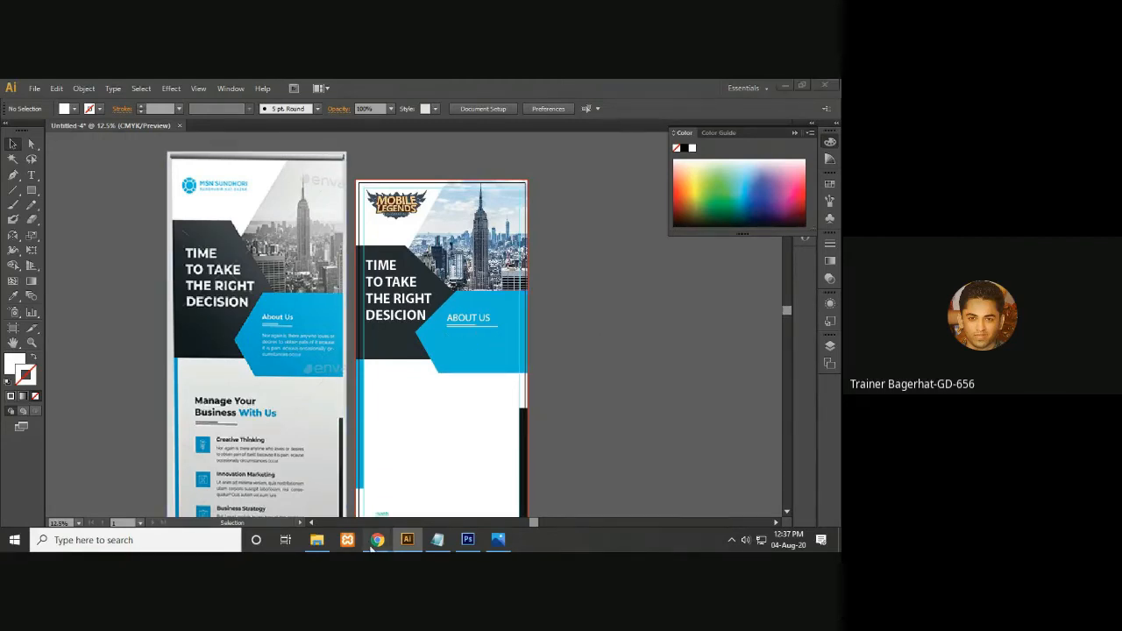
click(326, 498)
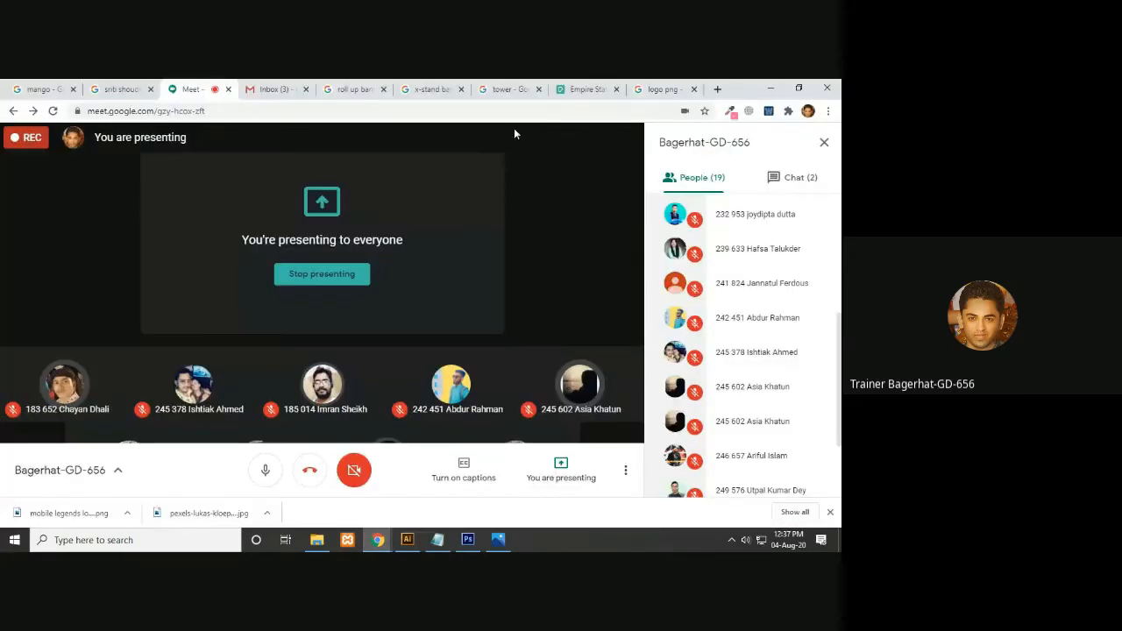
click(680, 90)
click(671, 112)
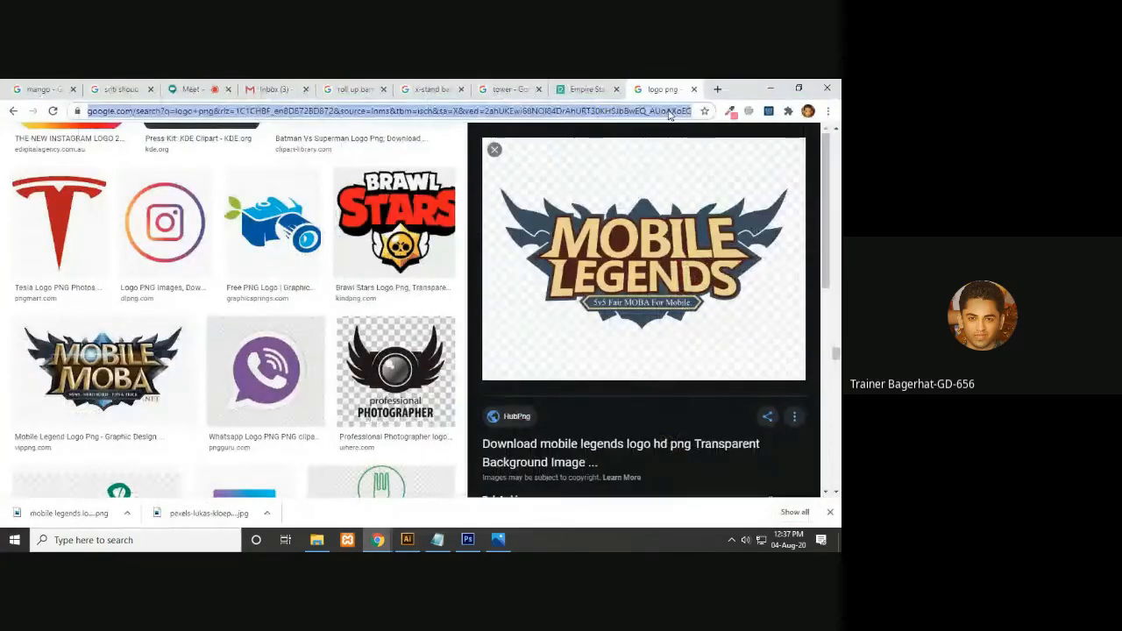
text(LOREM ipsum)
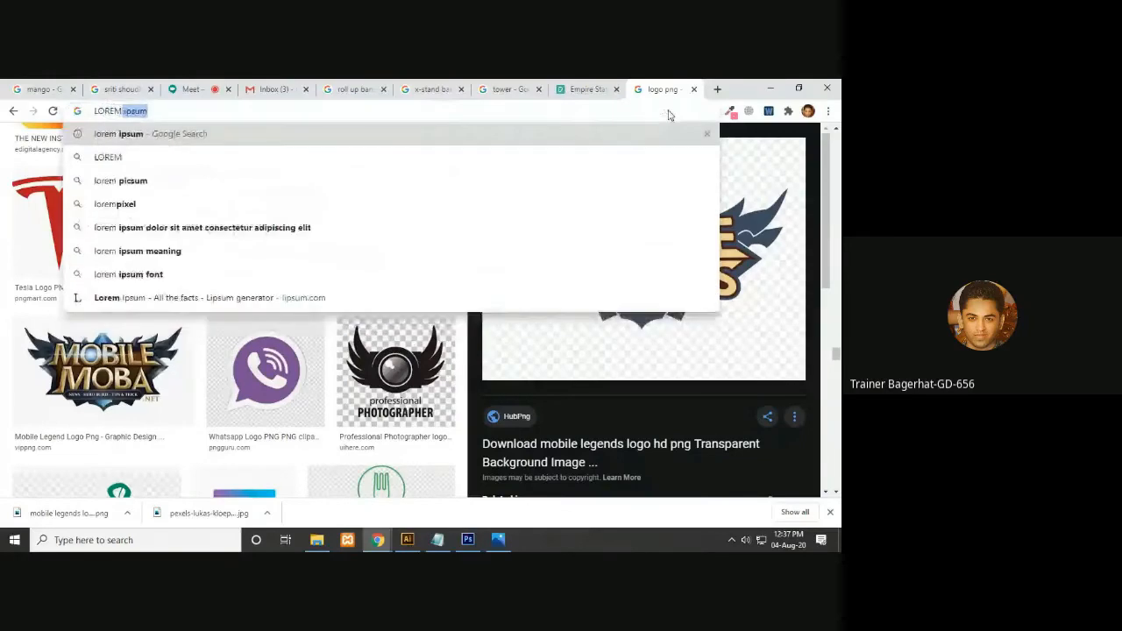
key(Return)
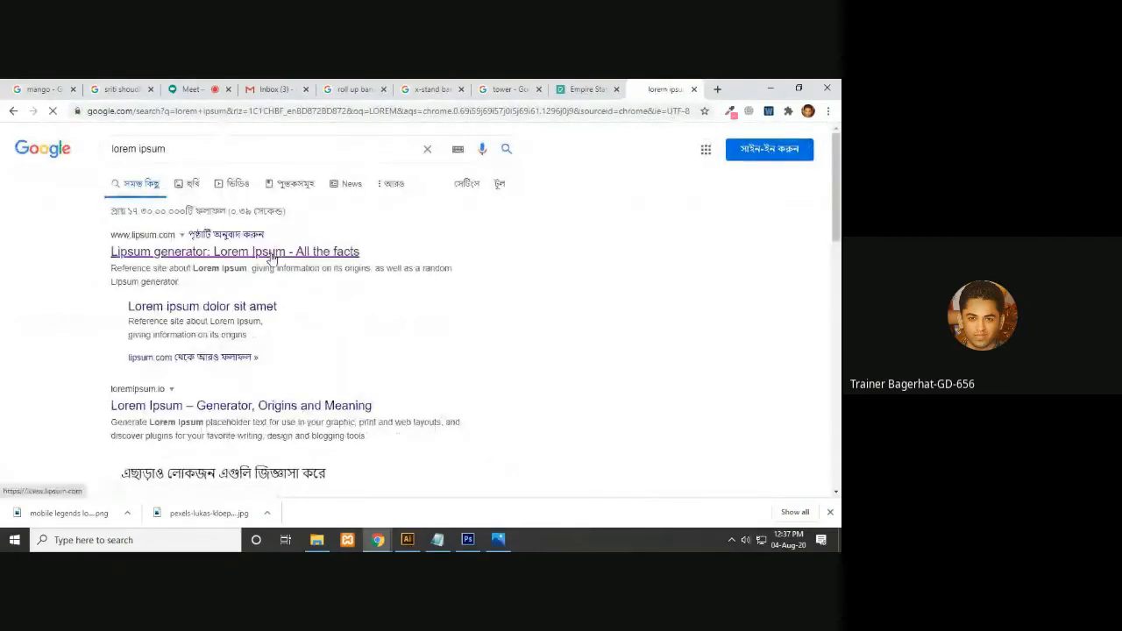
click(275, 260)
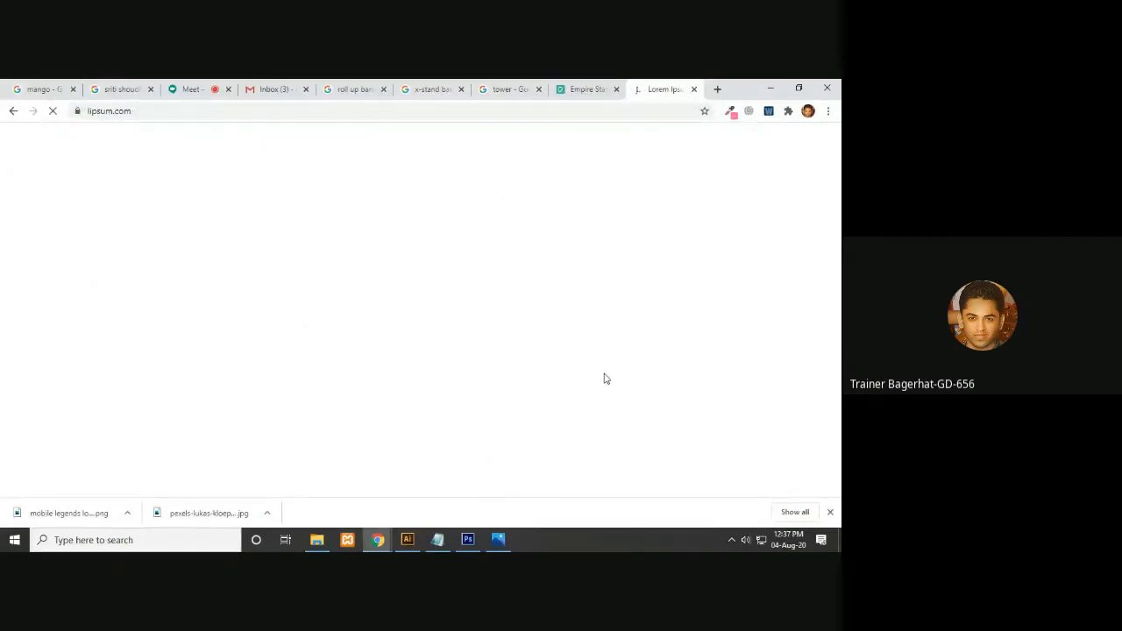
- Copy the start of the "Why do we use it?" paragraph through "packages" and switch back to Illustrator
drag(837, 210, 838, 225)
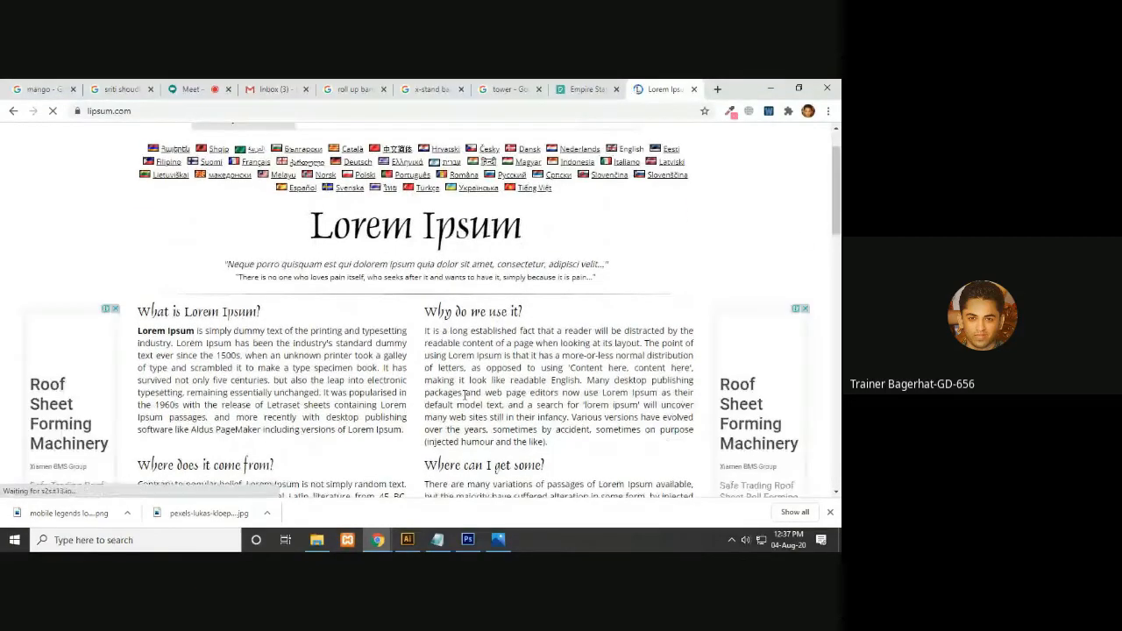
drag(460, 390, 425, 332)
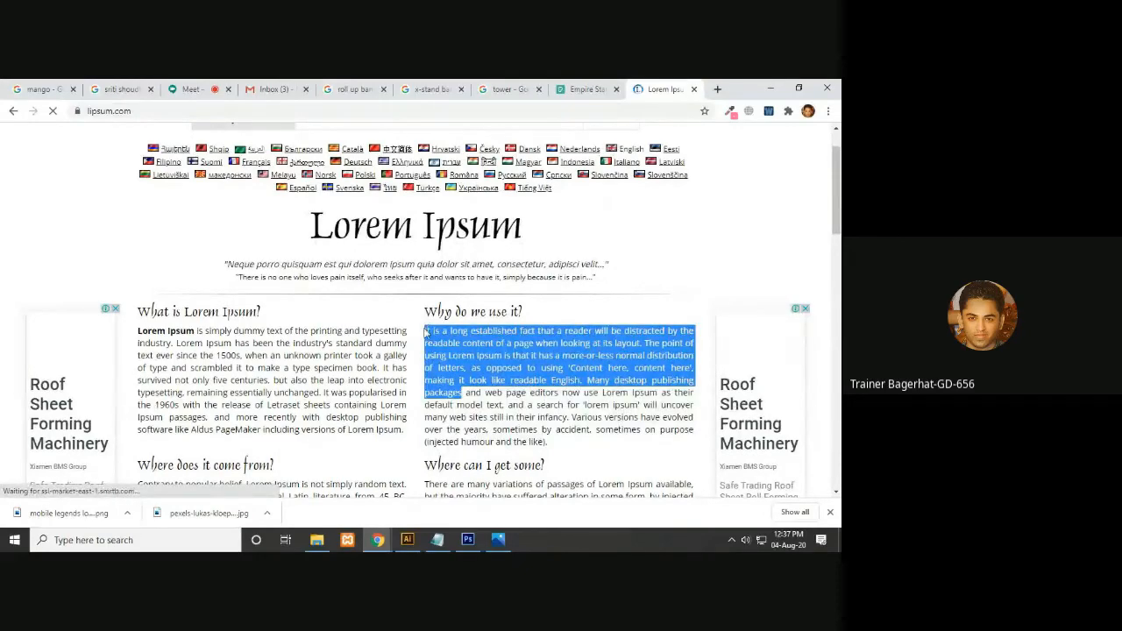
click(469, 347)
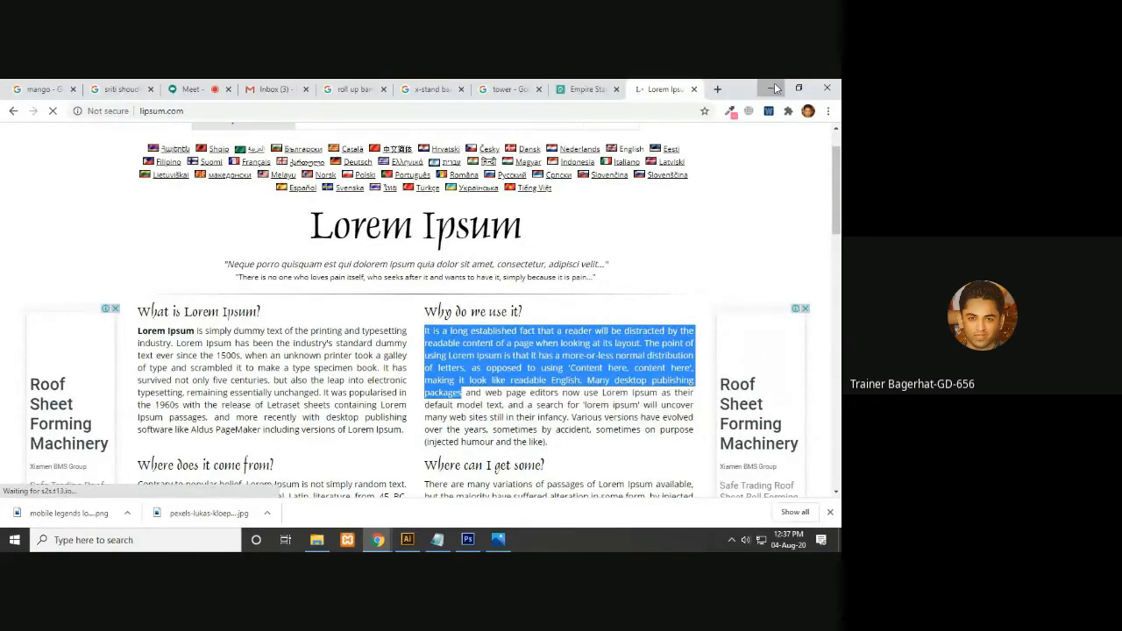
click(771, 87)
- Show the rulers and place a vertical guide along the left edge of the "ABOUT US" heading
drag(31, 174, 71, 177)
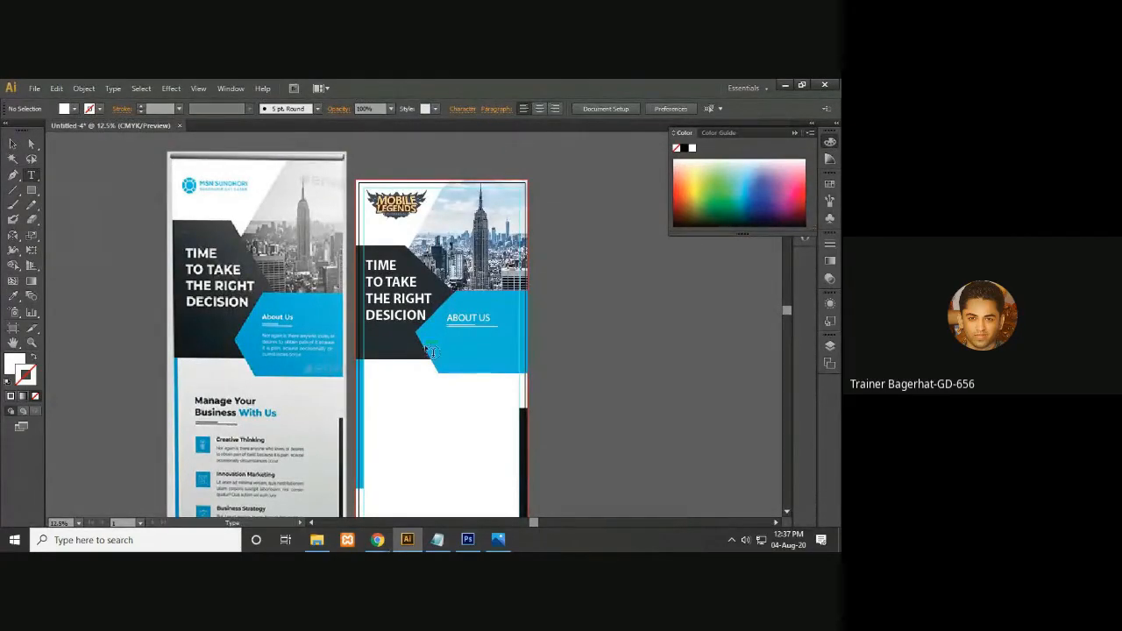
key(ctrl+=)
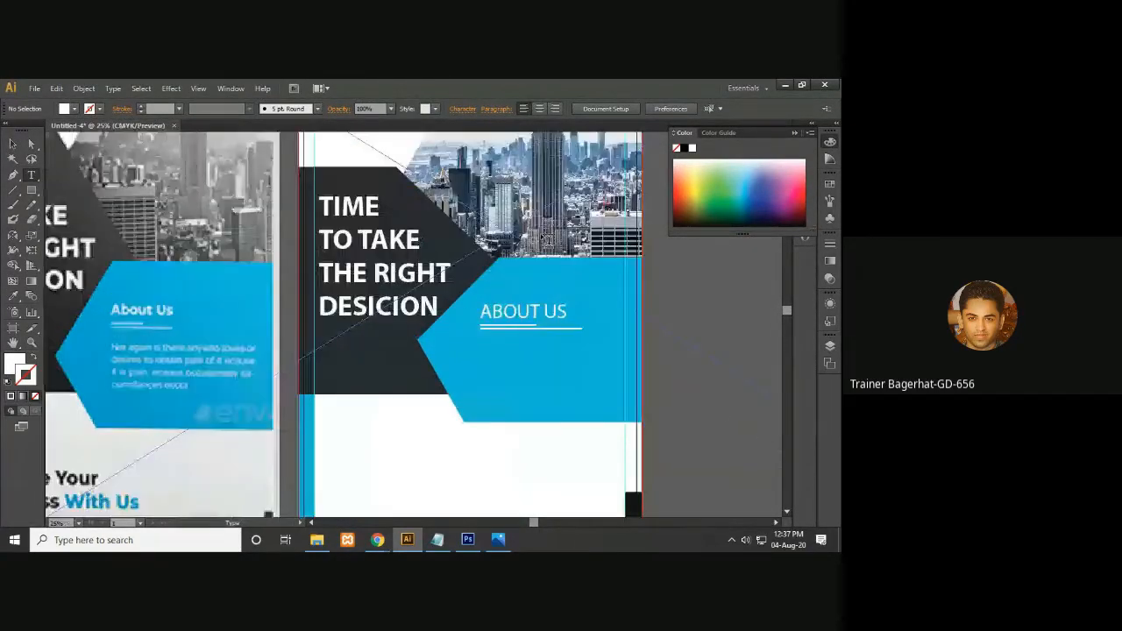
scroll(496, 373, right, 1)
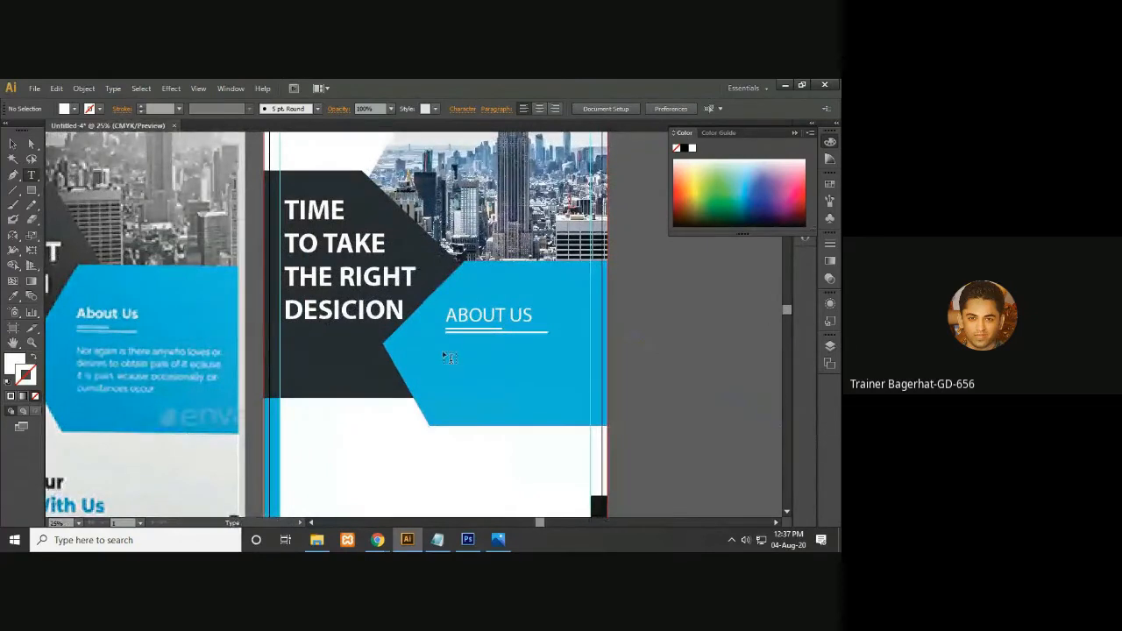
key(v)
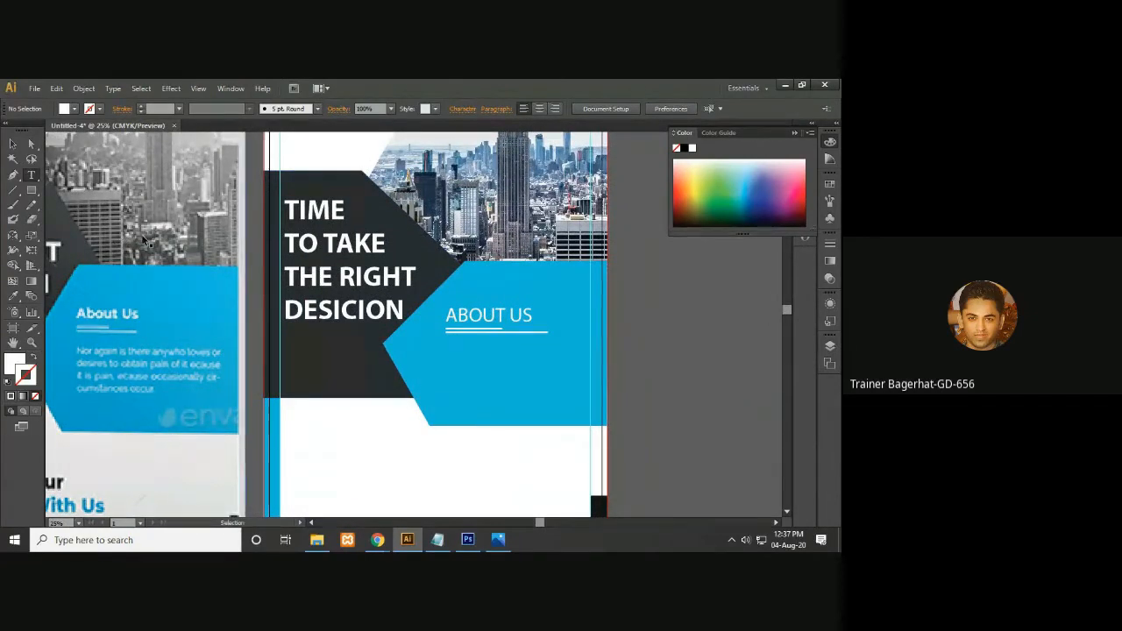
key(ctrl+r)
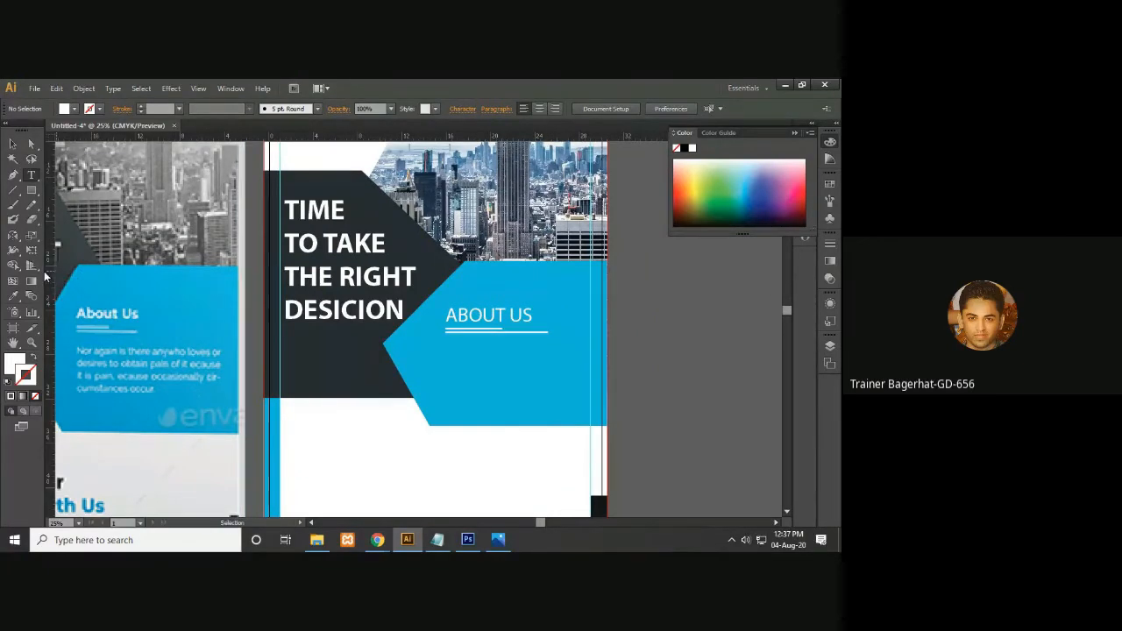
drag(48, 369, 444, 374)
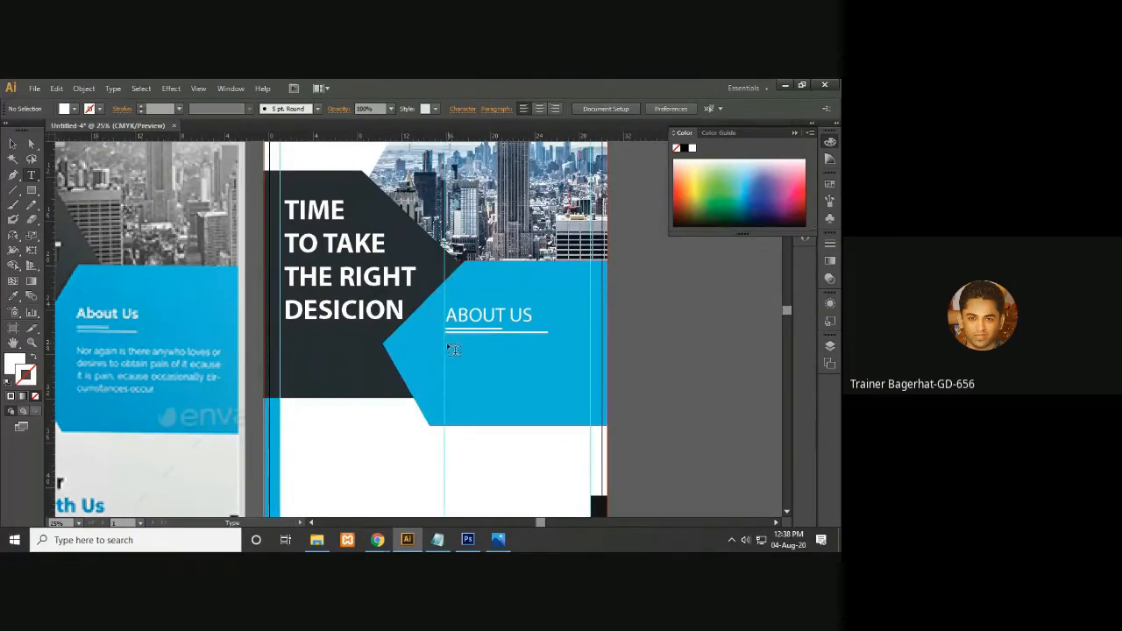
- Create a text area between the guides below the heading's underlines, set its font size to 100 pt, and paste the copied text
drag(445, 344, 589, 410)
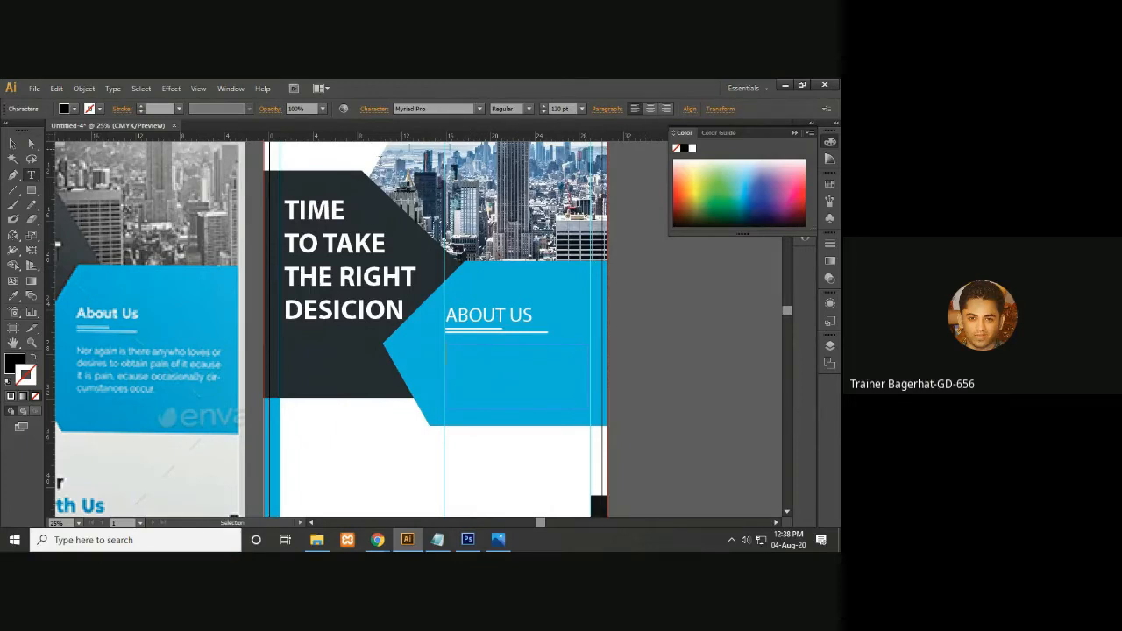
click(582, 110)
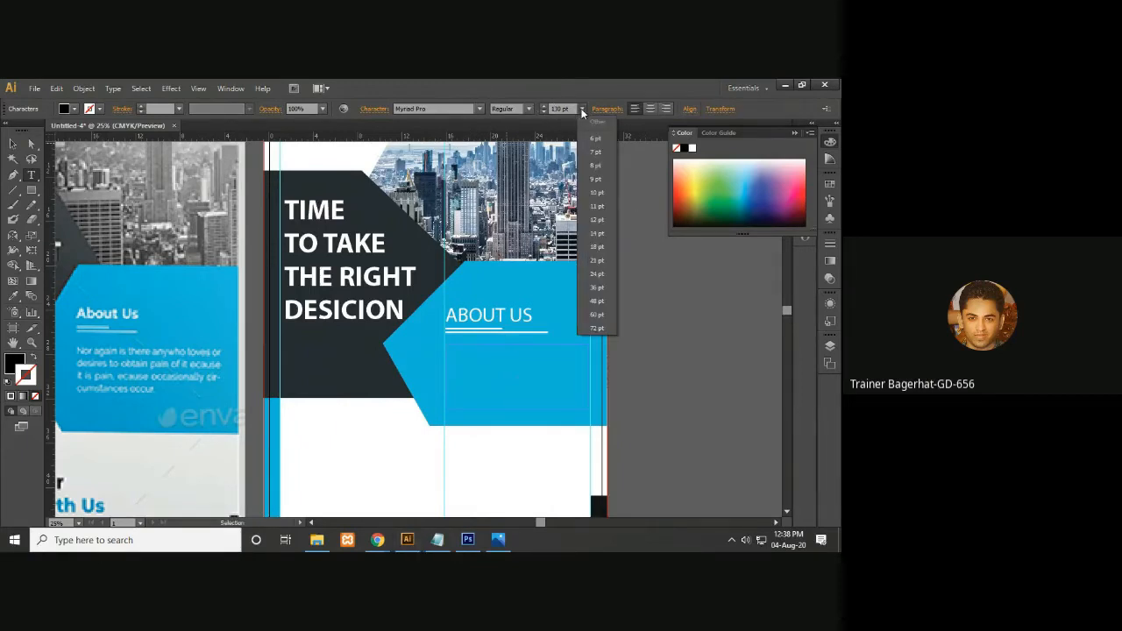
click(561, 108)
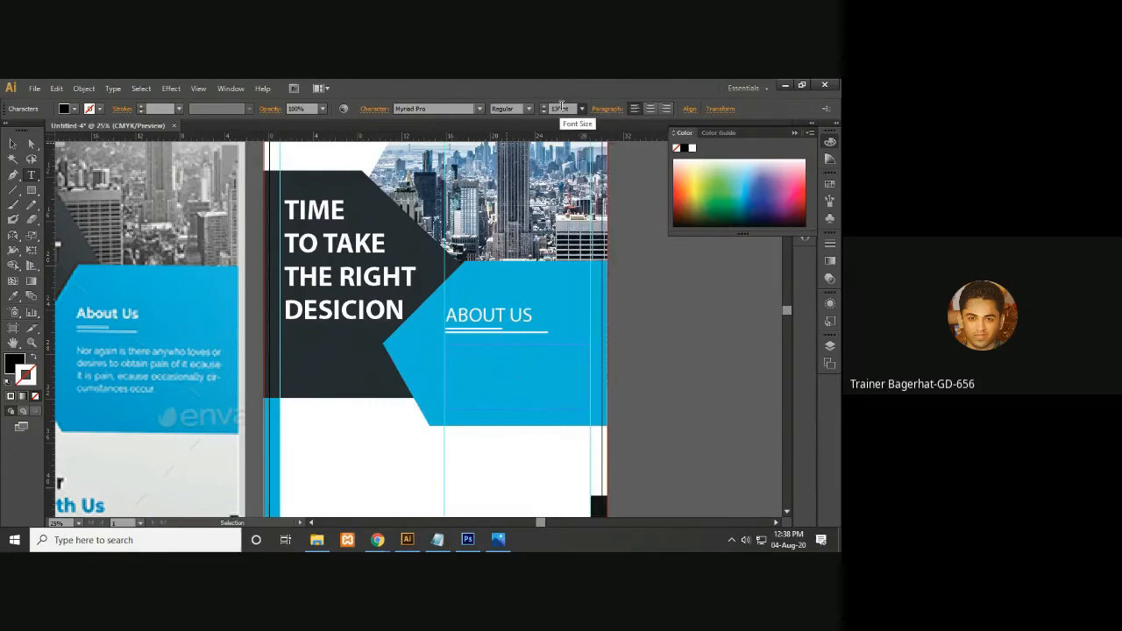
click(561, 107)
text(100)
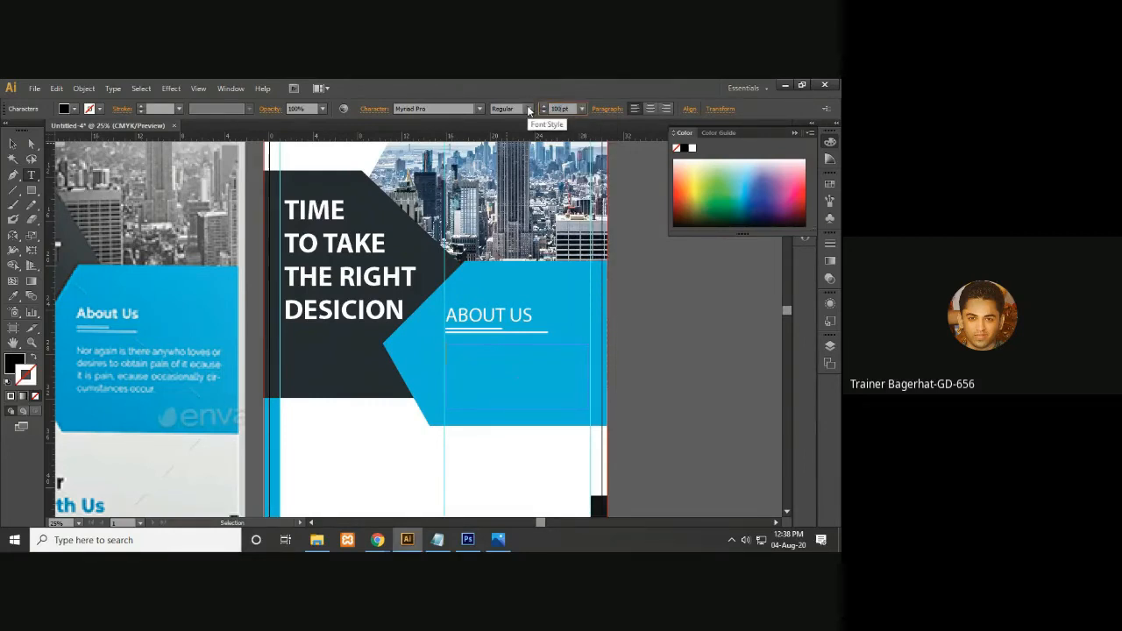
click(462, 360)
key(ctrl+v)
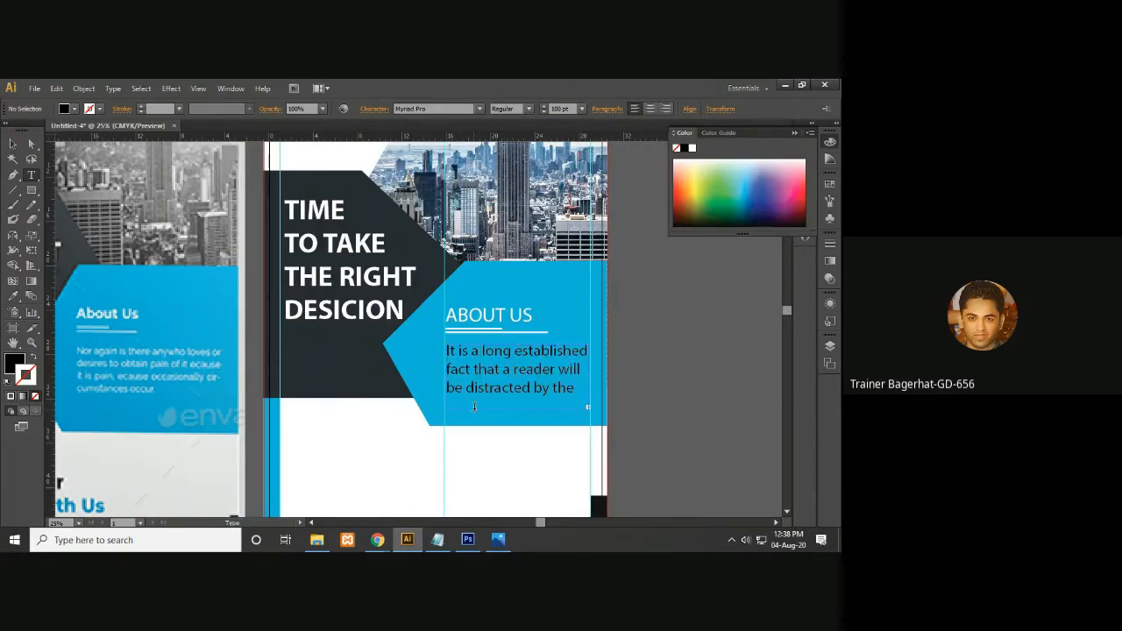
- Select the whole pasted paragraph and set its font size to 72 pt
click(581, 109)
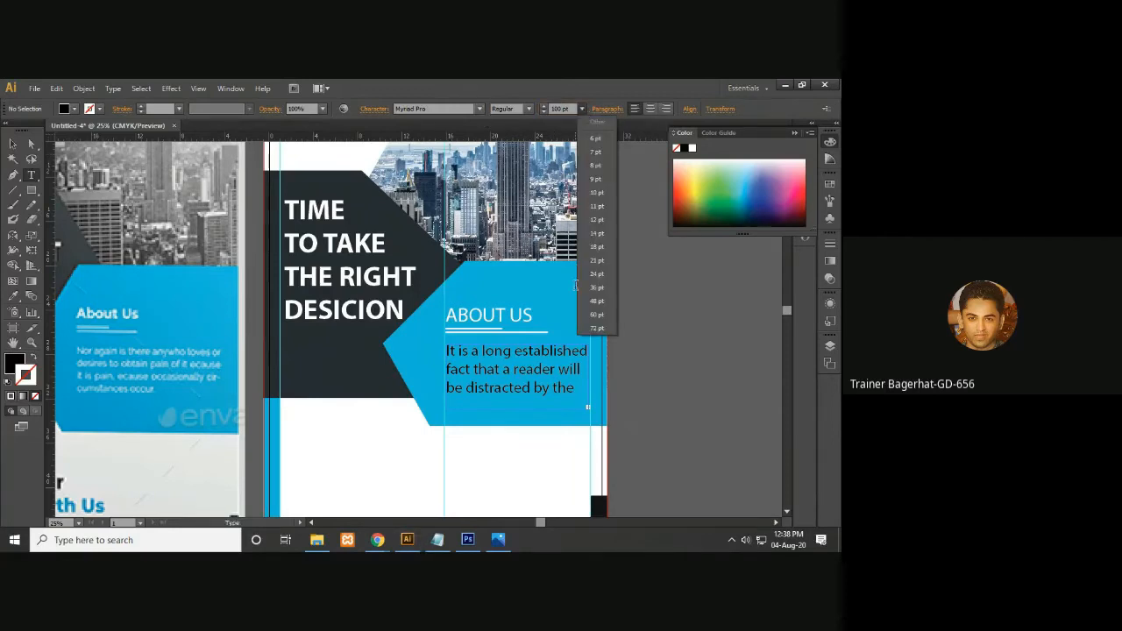
click(592, 330)
triple_click(529, 388)
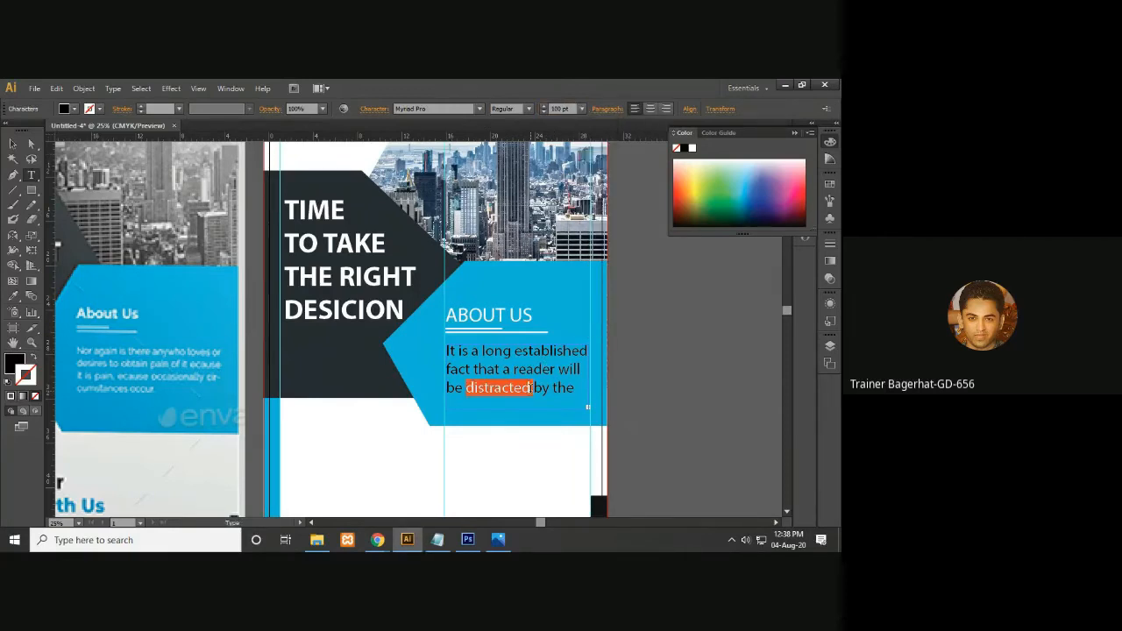
click(581, 109)
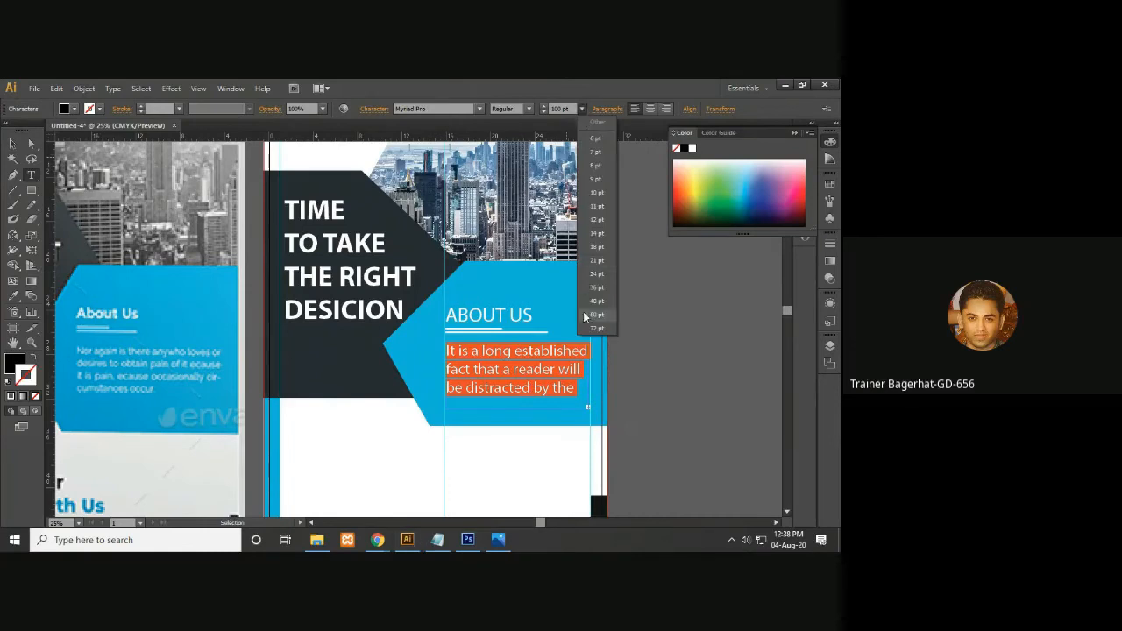
click(594, 327)
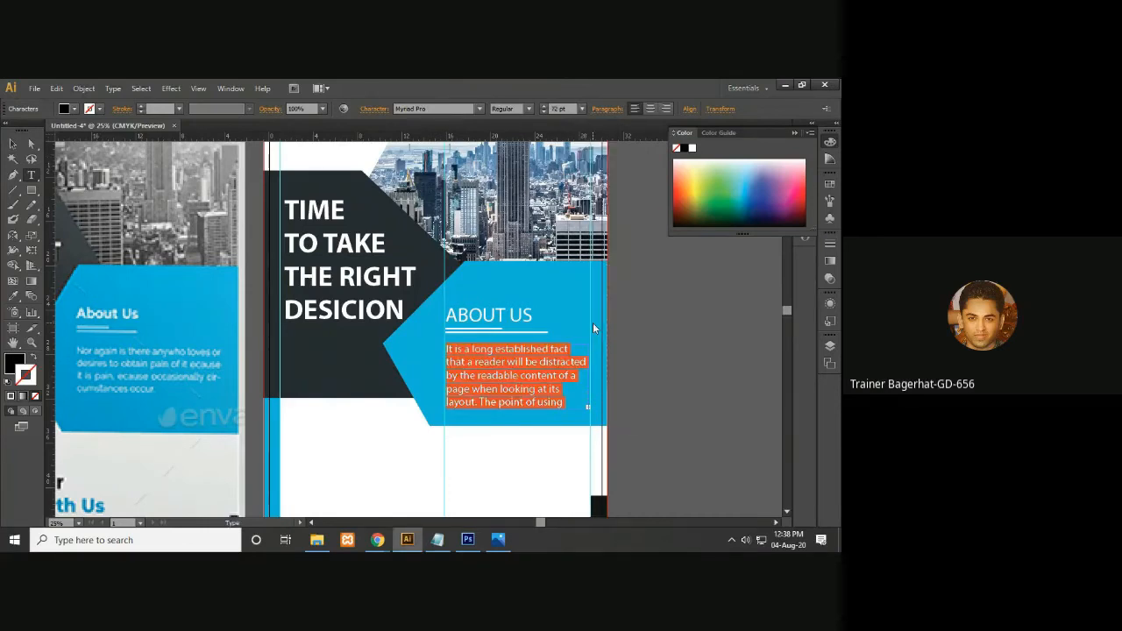
- Justify the body paragraph with its last line aligned left and deselect it
click(794, 133)
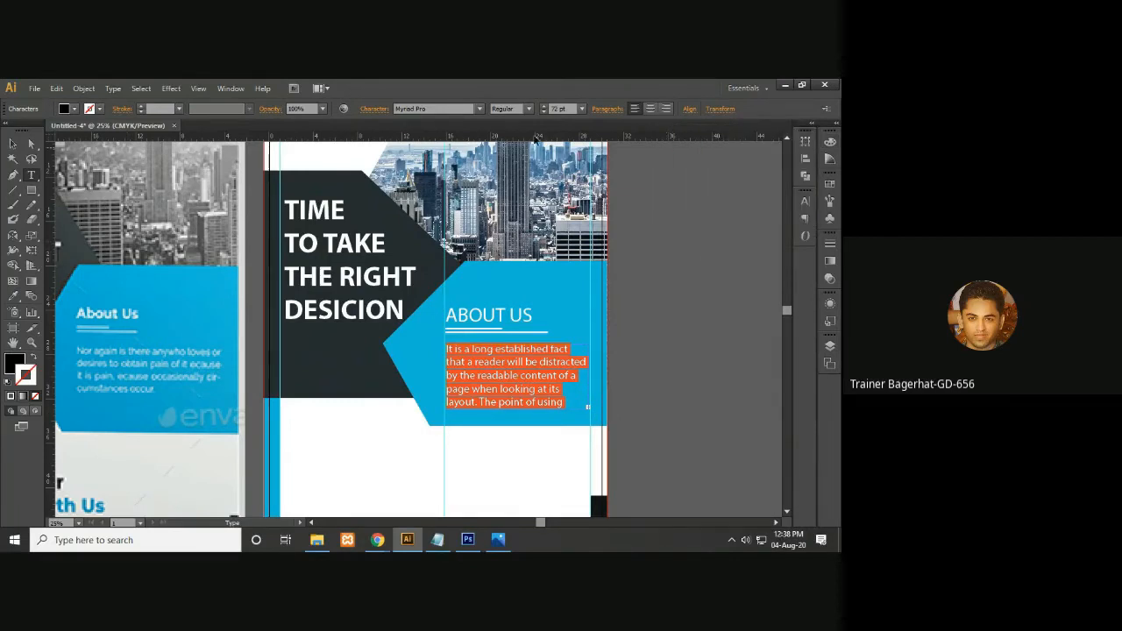
click(230, 89)
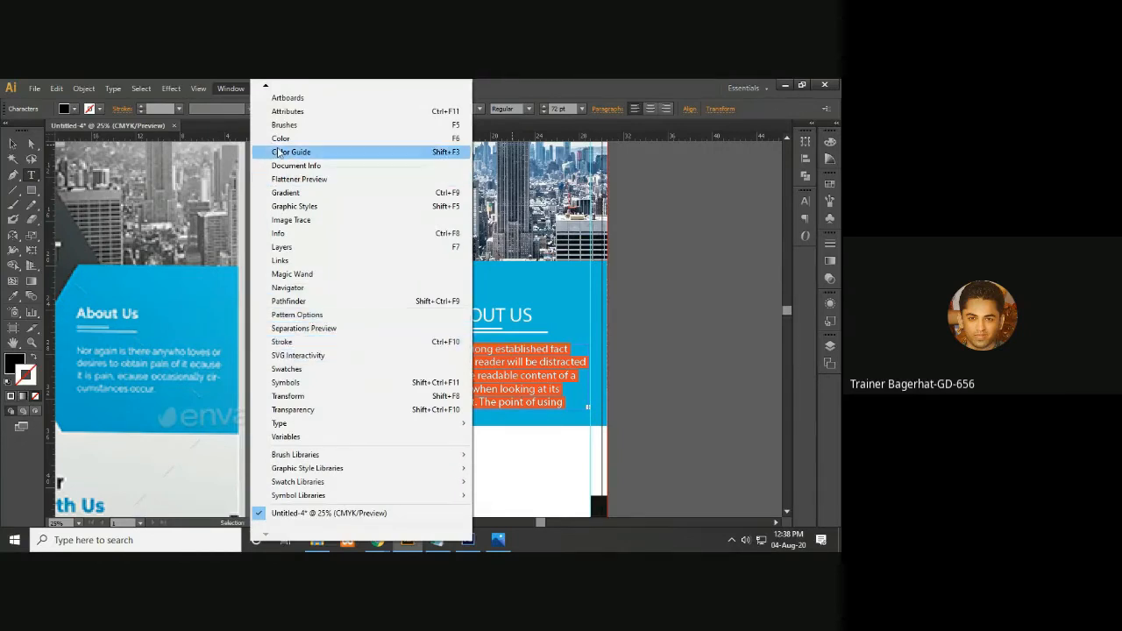
mouse_move(280, 488)
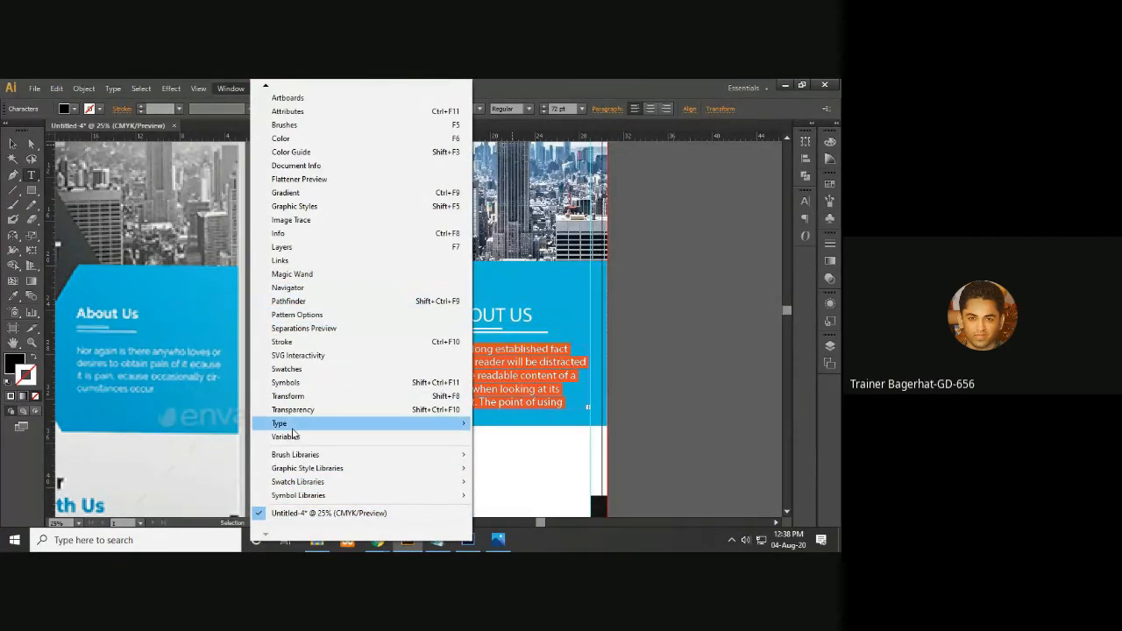
mouse_move(295, 425)
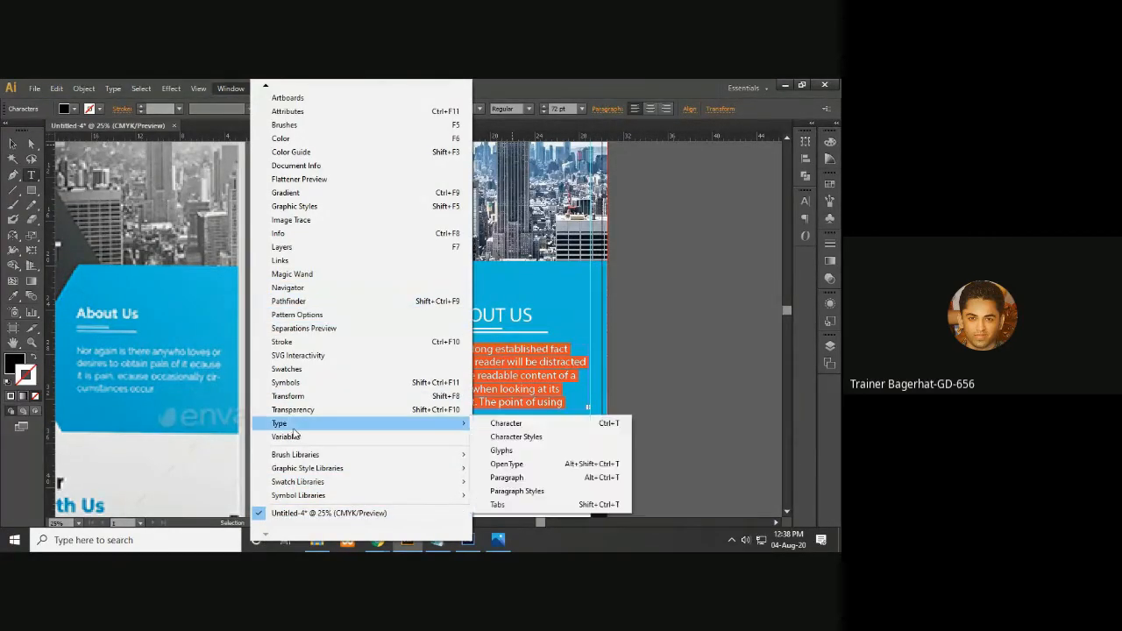
click(506, 478)
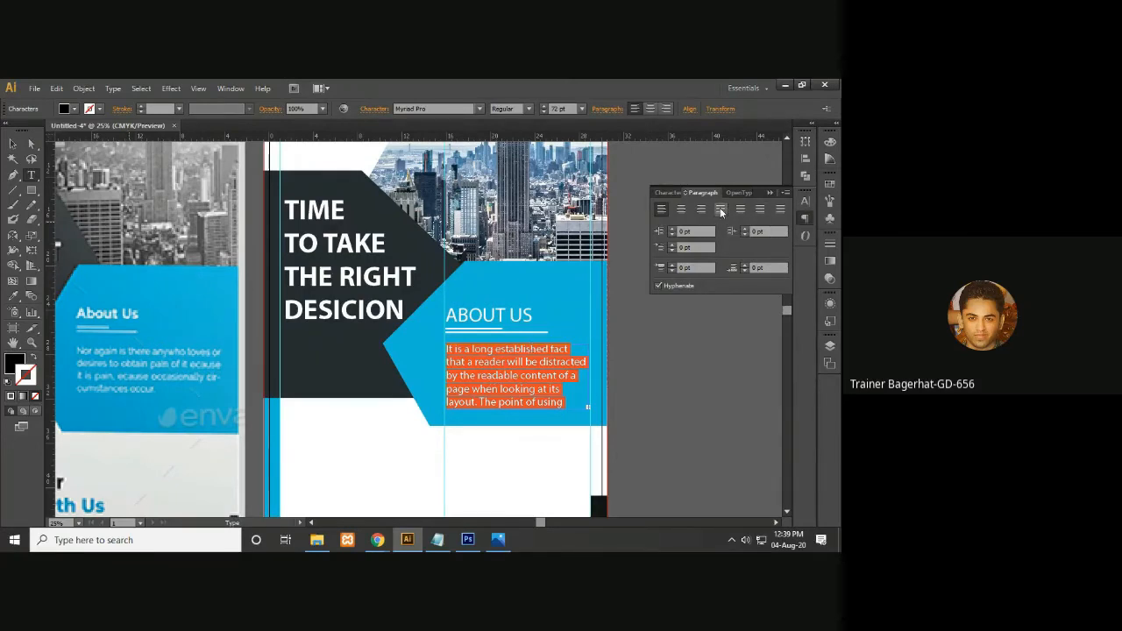
click(720, 210)
click(13, 145)
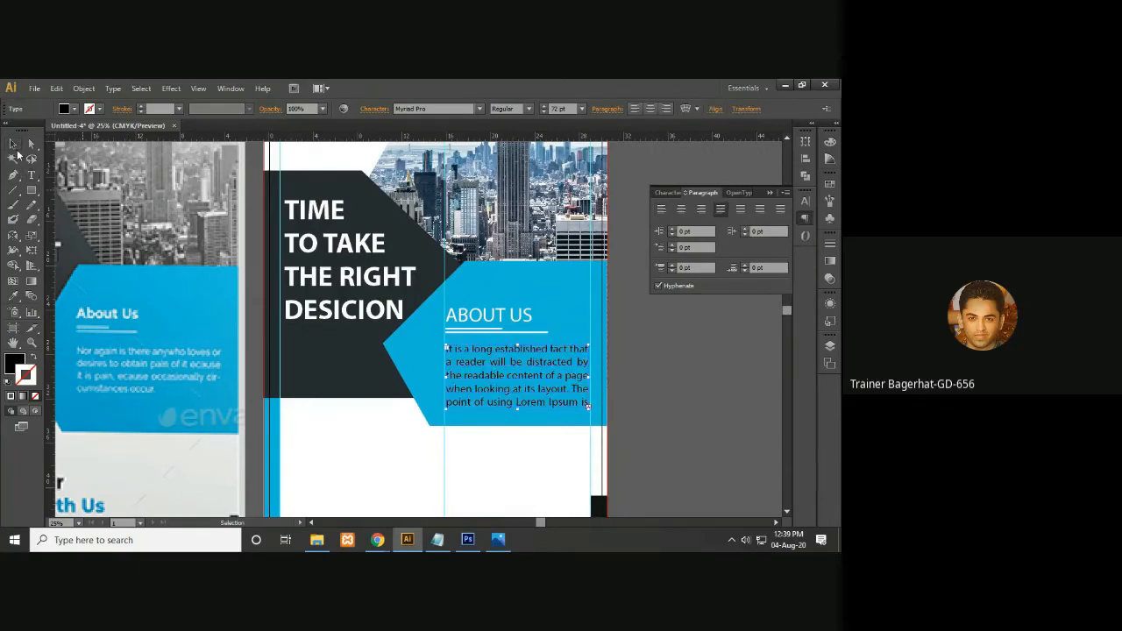
click(655, 401)
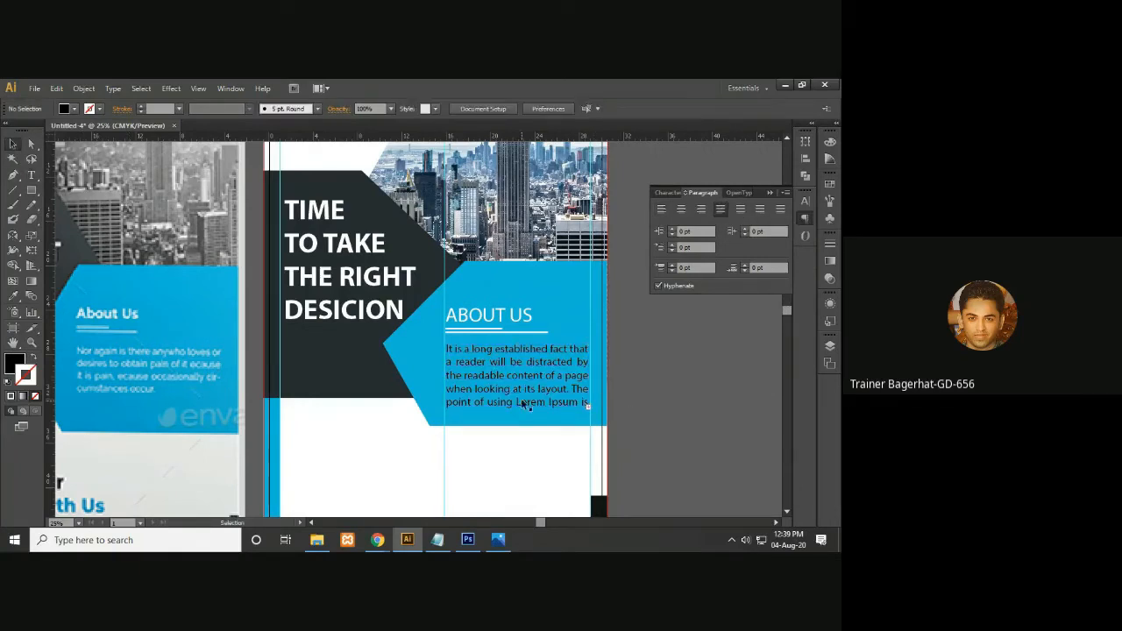
- Delete the words on the paragraph's last visible line, from "point of using Lorem Ipsum is" onward, and deselect the text
click(589, 405)
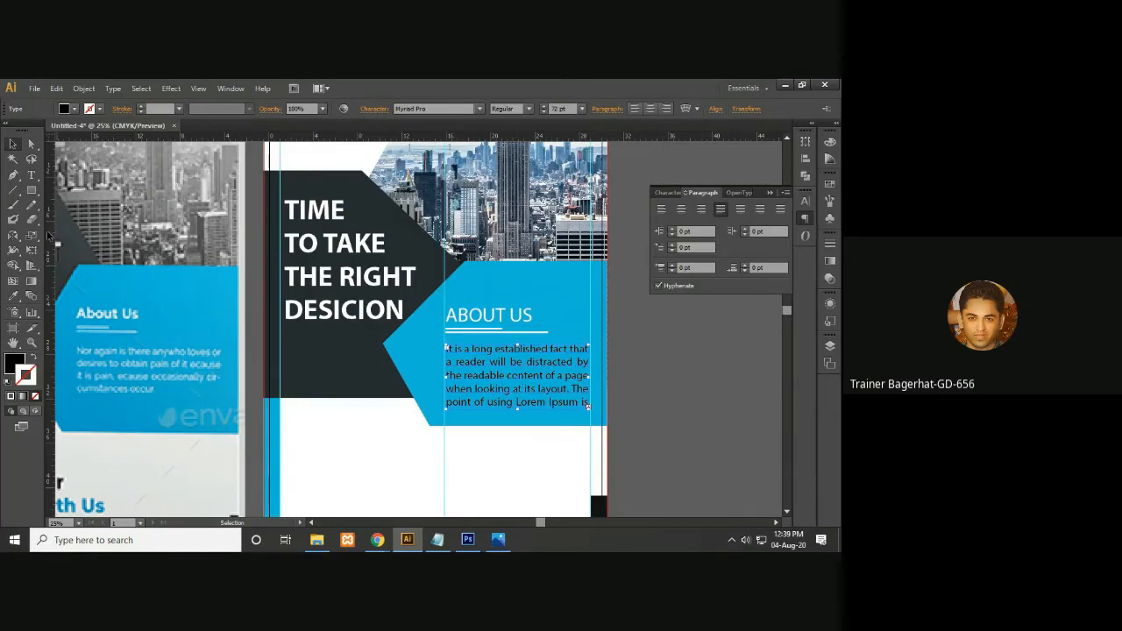
click(32, 176)
drag(550, 401, 589, 404)
key(BackSpace)
drag(545, 403, 837, 430)
key(BackSpace)
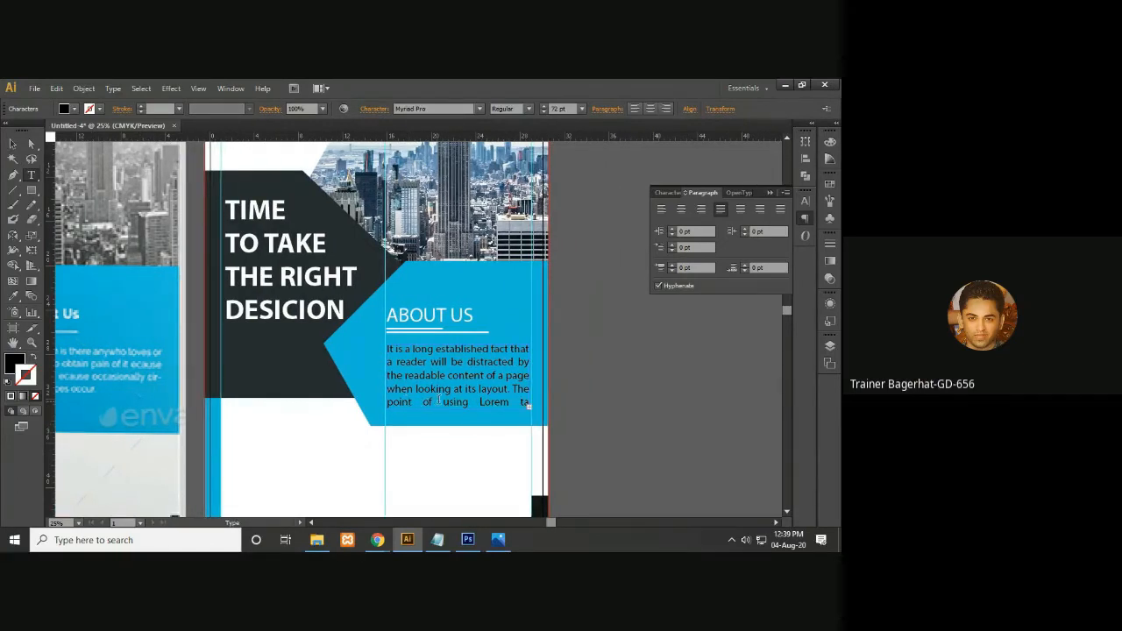
drag(388, 401, 571, 407)
key(BackSpace)
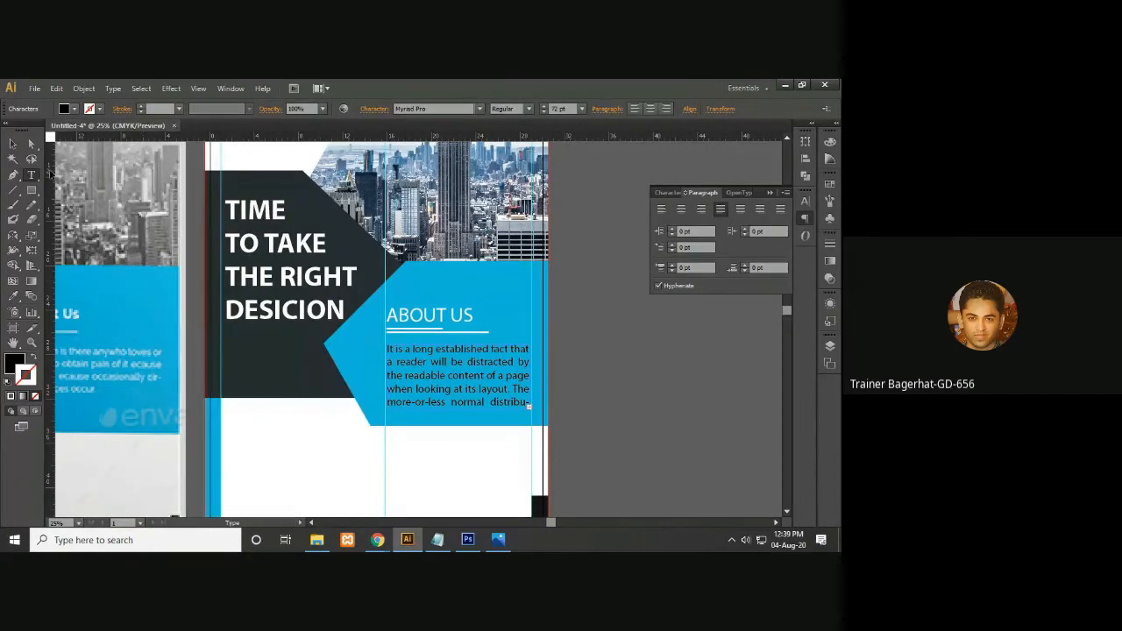
click(13, 143)
click(605, 380)
- Give the "ABOUT US" body paragraph a white fill with no stroke
drag(614, 414, 680, 456)
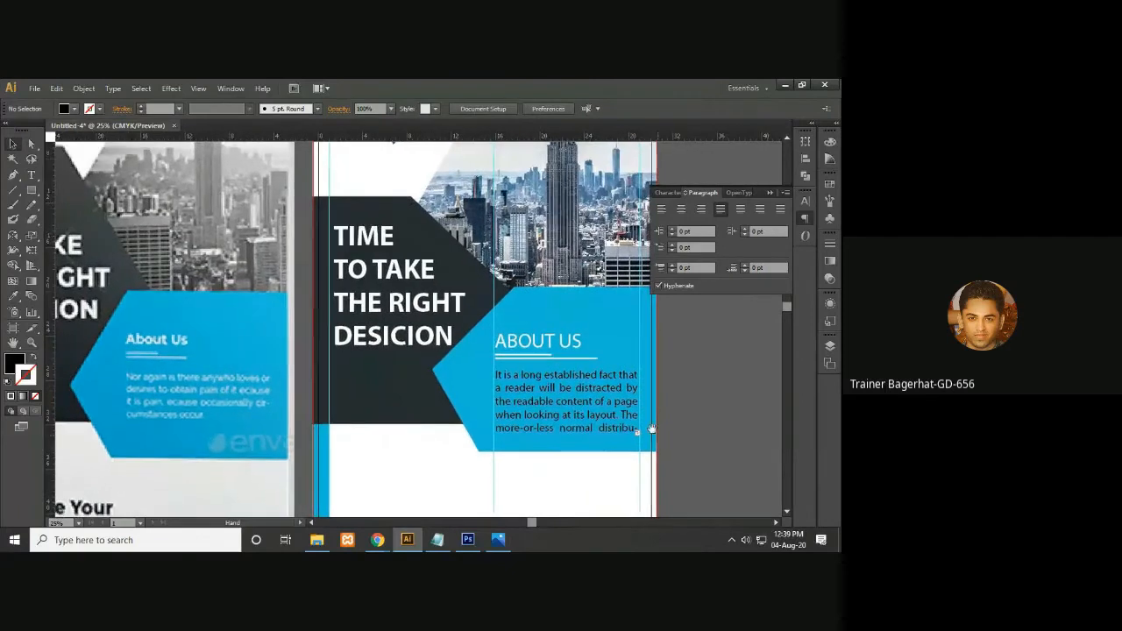
click(581, 413)
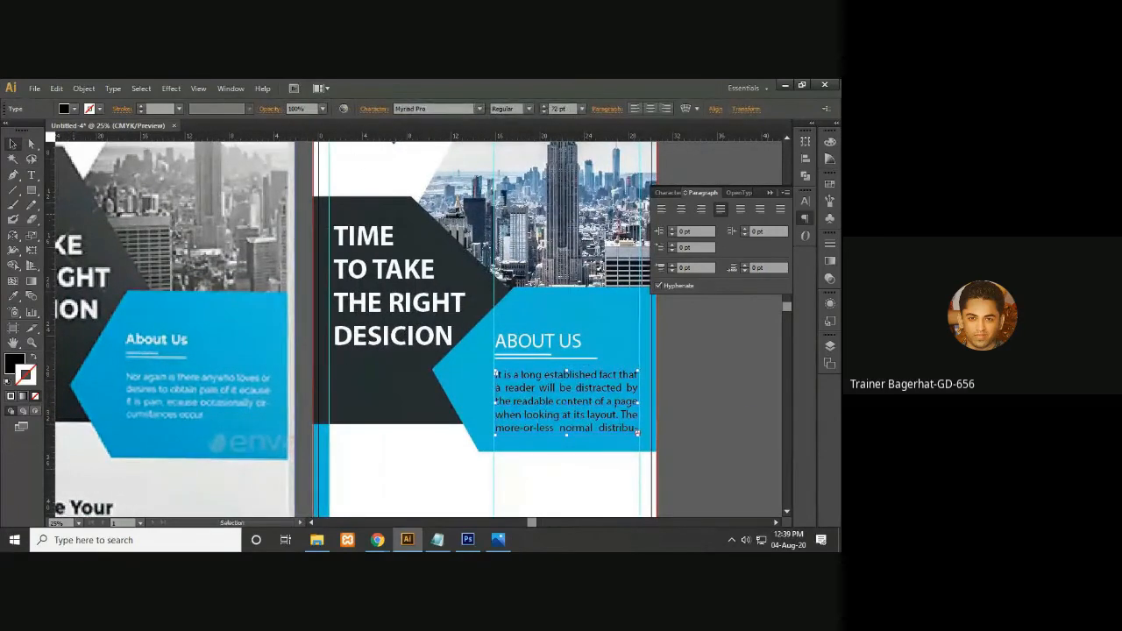
click(829, 141)
click(694, 151)
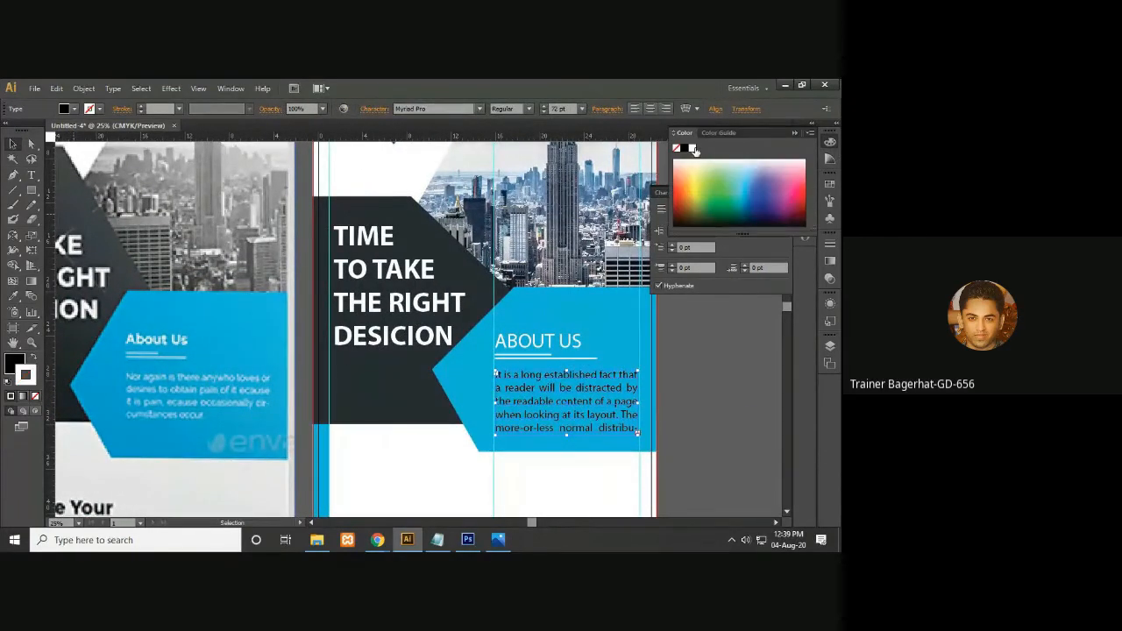
click(33, 360)
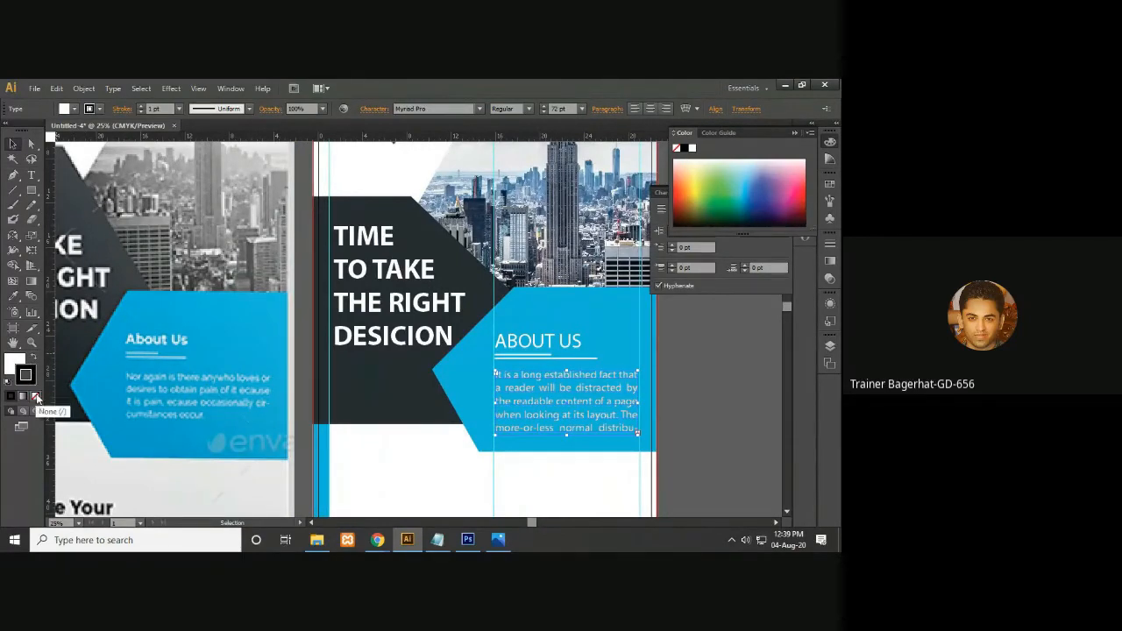
click(35, 396)
click(699, 430)
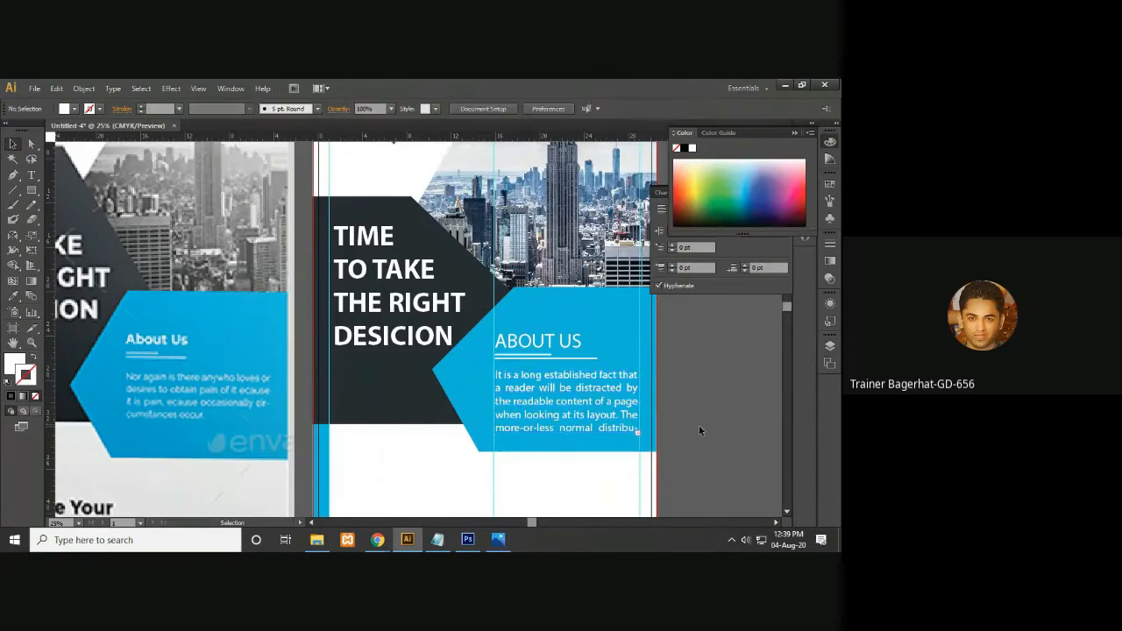
click(589, 403)
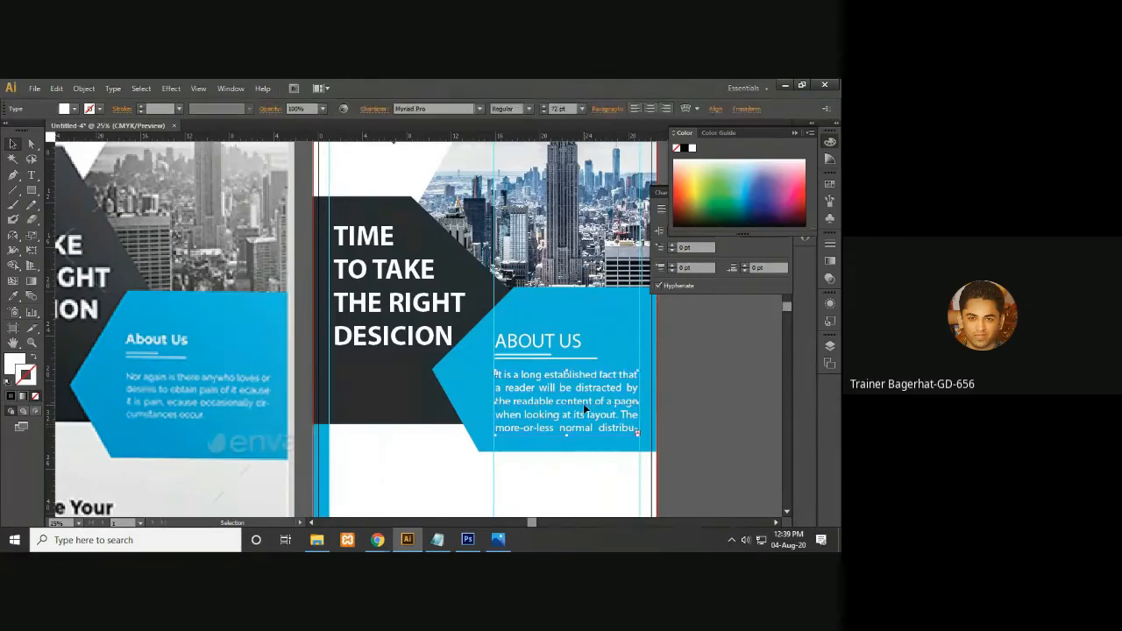
click(790, 133)
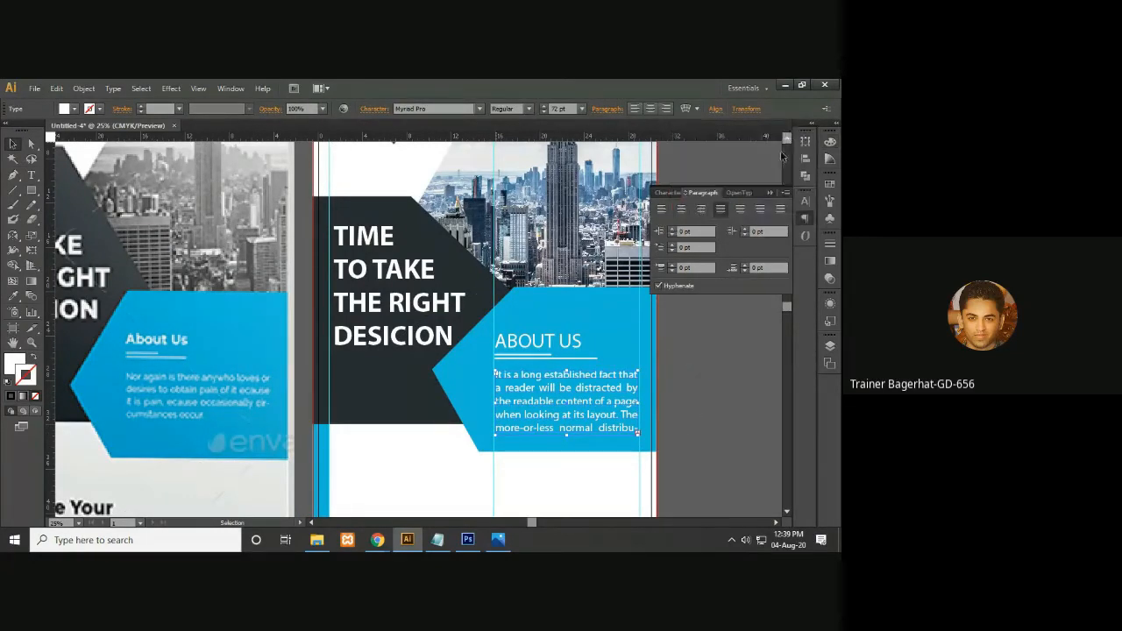
- Collapse the Paragraph panel and deselect the "ABOUT US" body paragraph
click(704, 373)
click(551, 422)
click(769, 192)
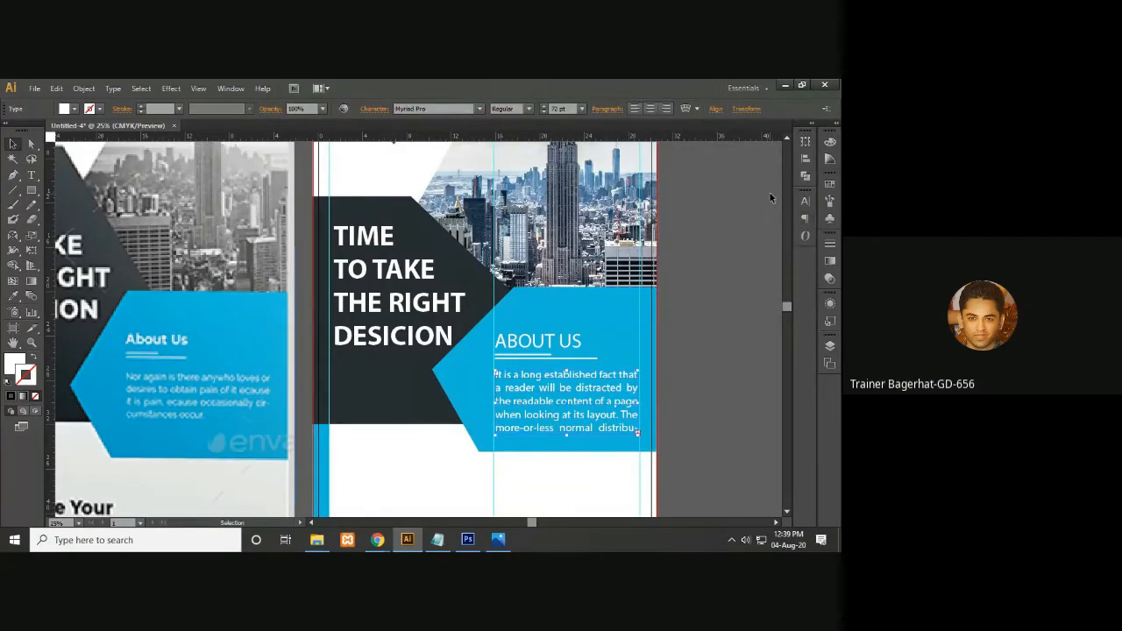
click(752, 421)
- Add a vertical guide just inside the blue strip to mark the left text margin of the banner's white section
key(ctrl+minus)
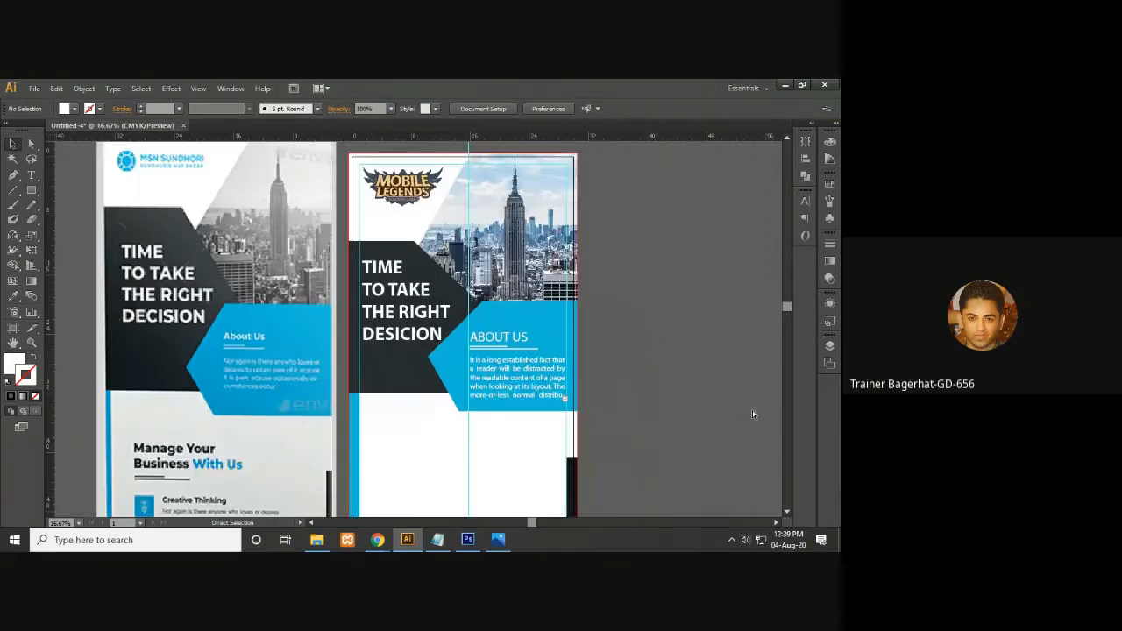
key(ctrl+plus)
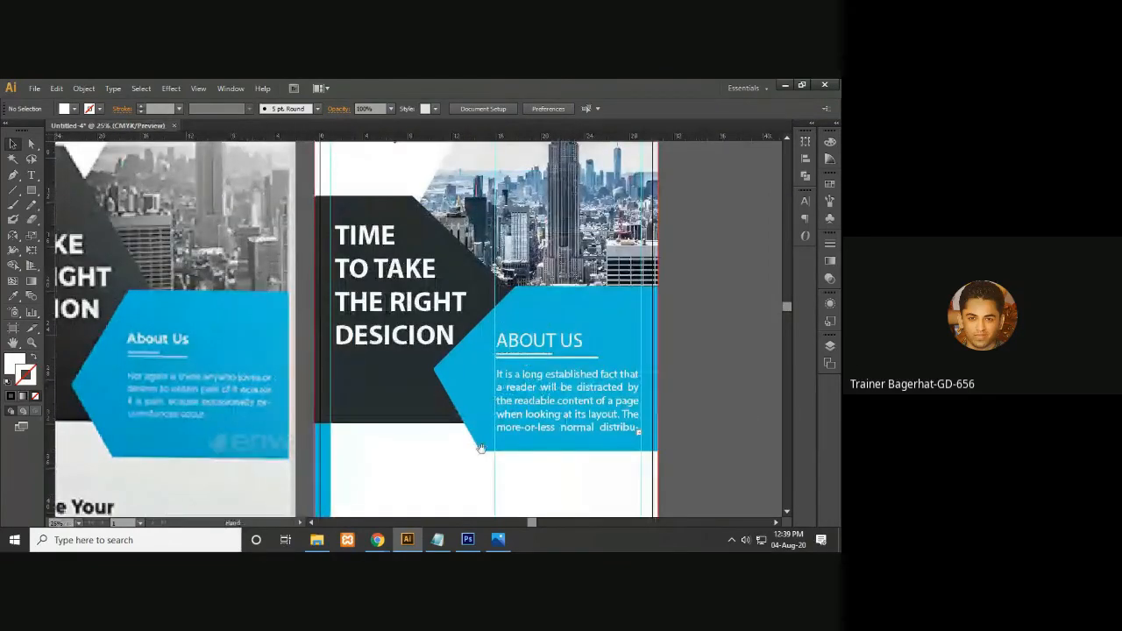
drag(443, 449, 531, 338)
drag(482, 419, 578, 393)
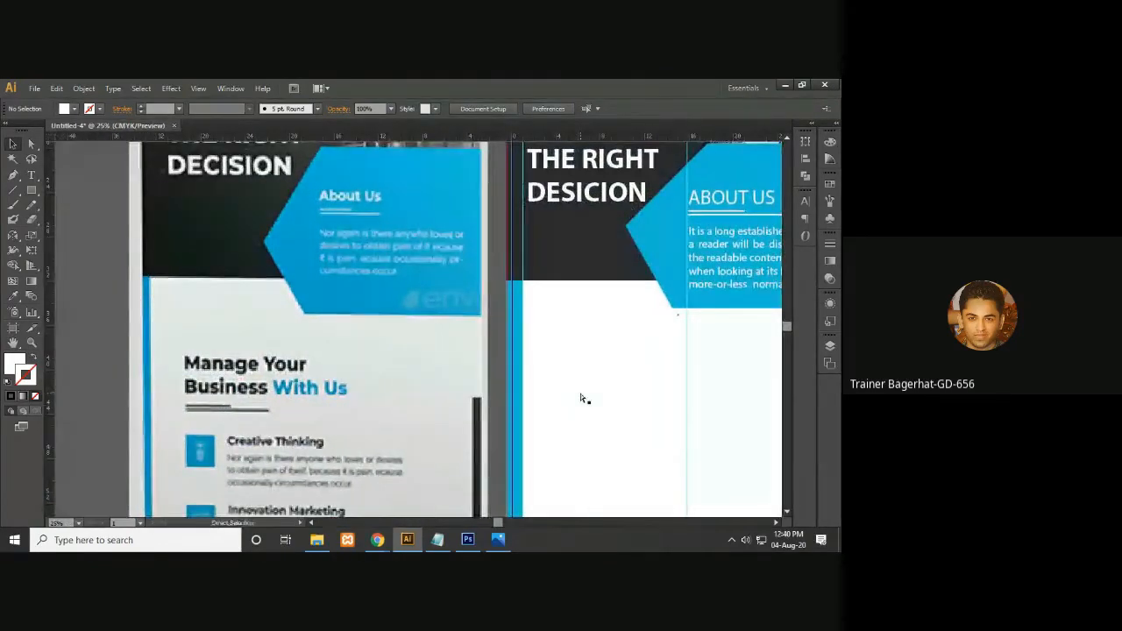
key(ctrl+minus)
drag(566, 400, 507, 392)
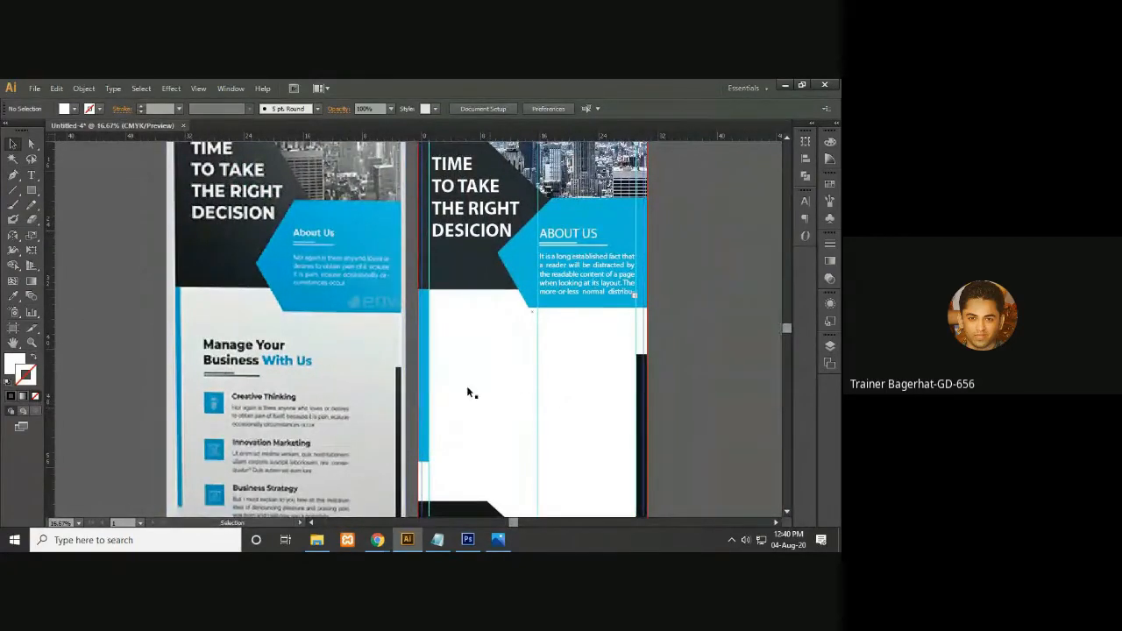
drag(321, 386, 329, 393)
drag(54, 256, 200, 294)
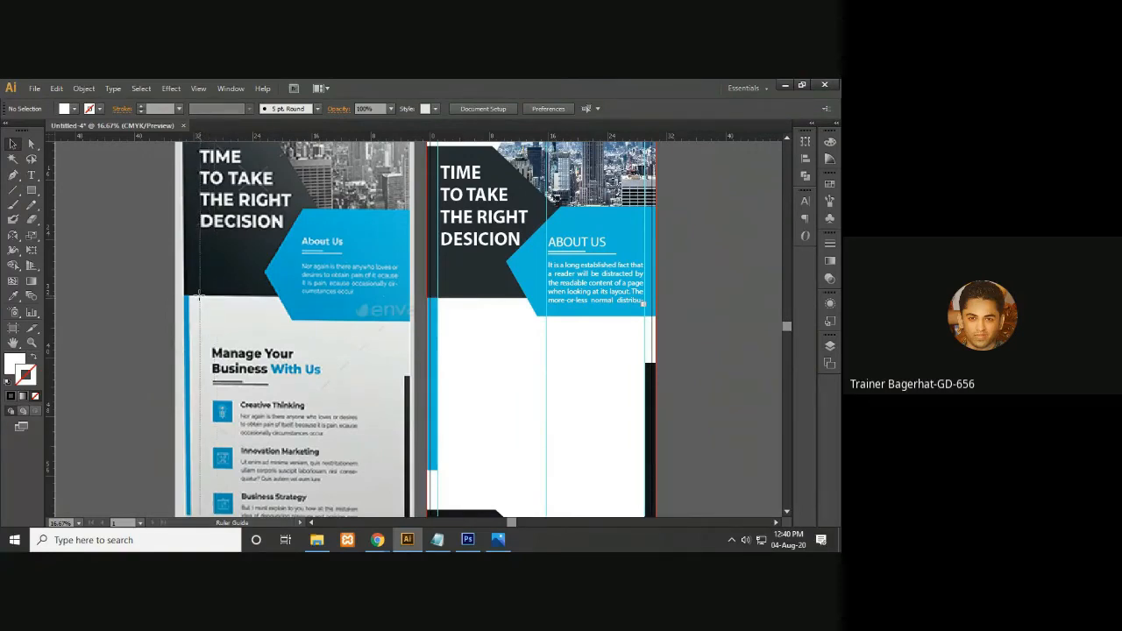
mouse_move(538, 441)
mouse_down()
mouse_move(539, 409)
mouse_move(520, 438)
mouse_up()
drag(55, 281, 441, 395)
scroll(486, 391, down, 2)
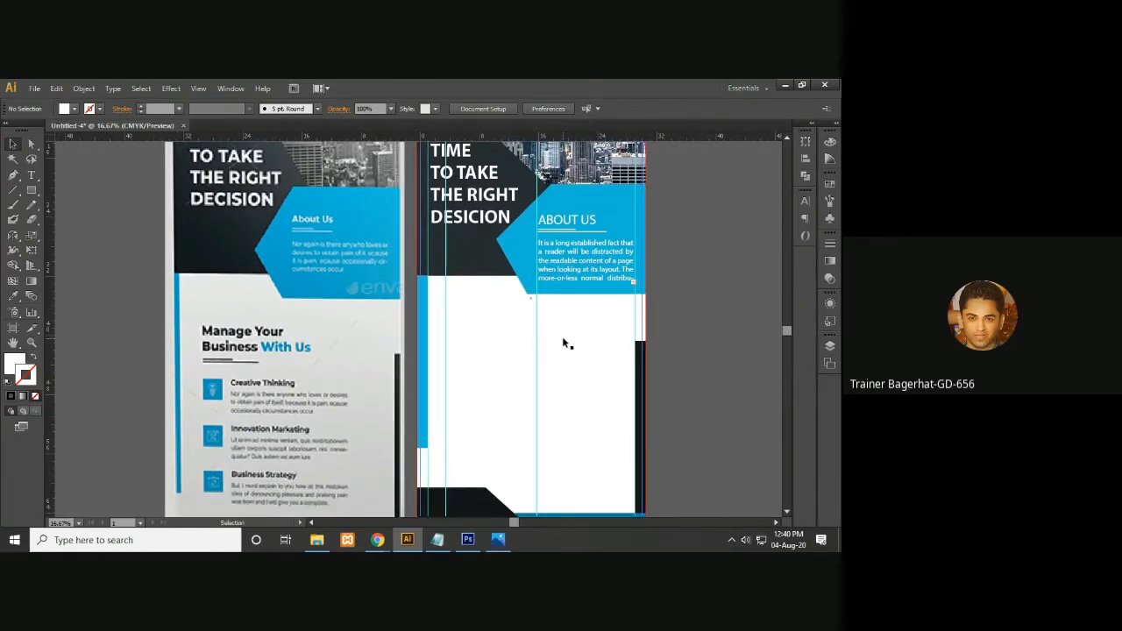
drag(552, 394, 567, 380)
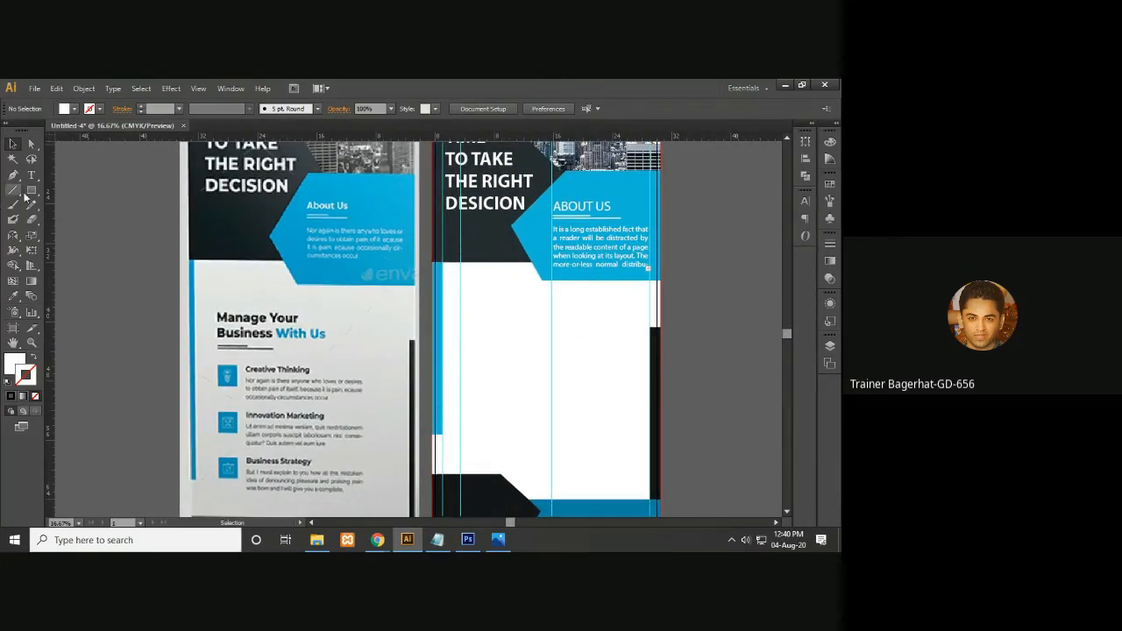
- Add the two-line text "Manage Your / Business With Us" at 100 pt on the empty canvas beside the banner
click(32, 174)
drag(502, 385, 414, 364)
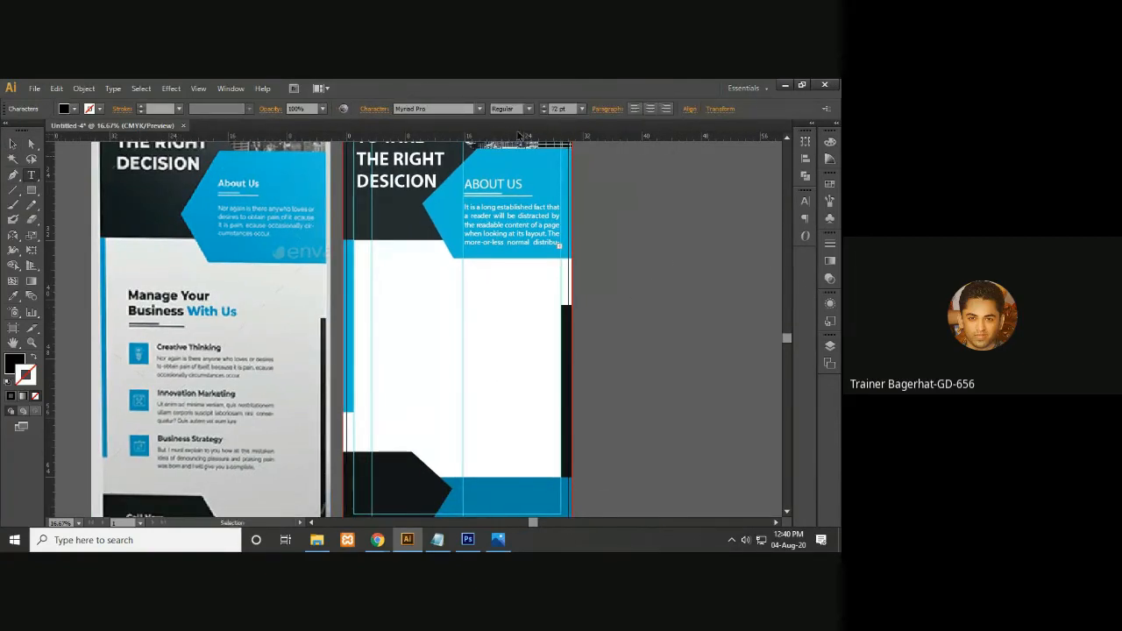
click(580, 109)
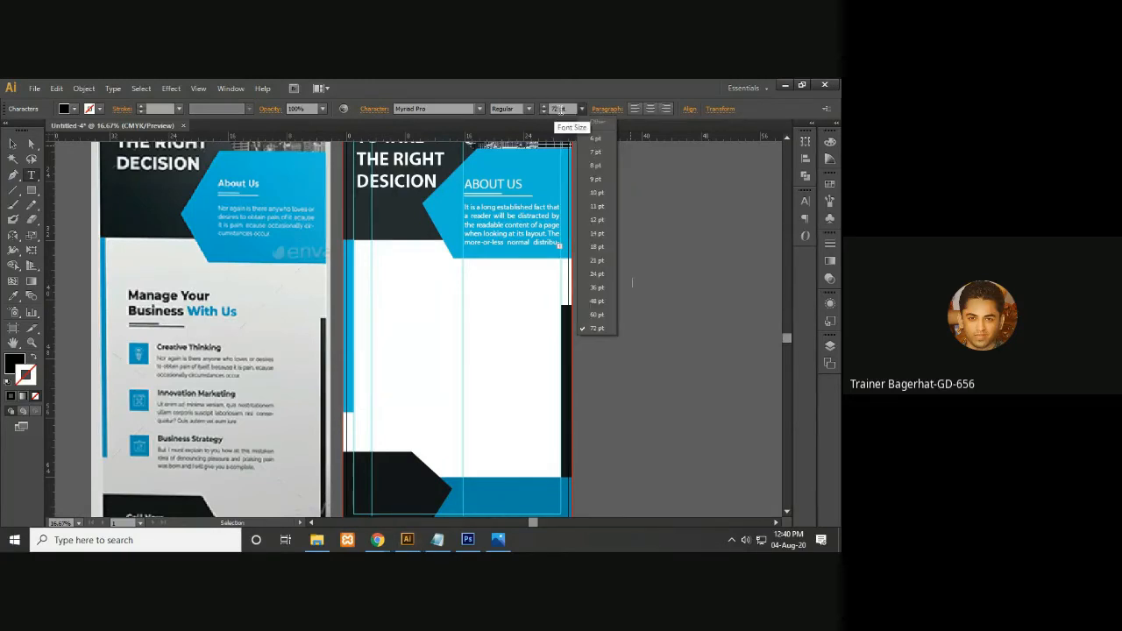
click(558, 109)
text(1)
key(Return)
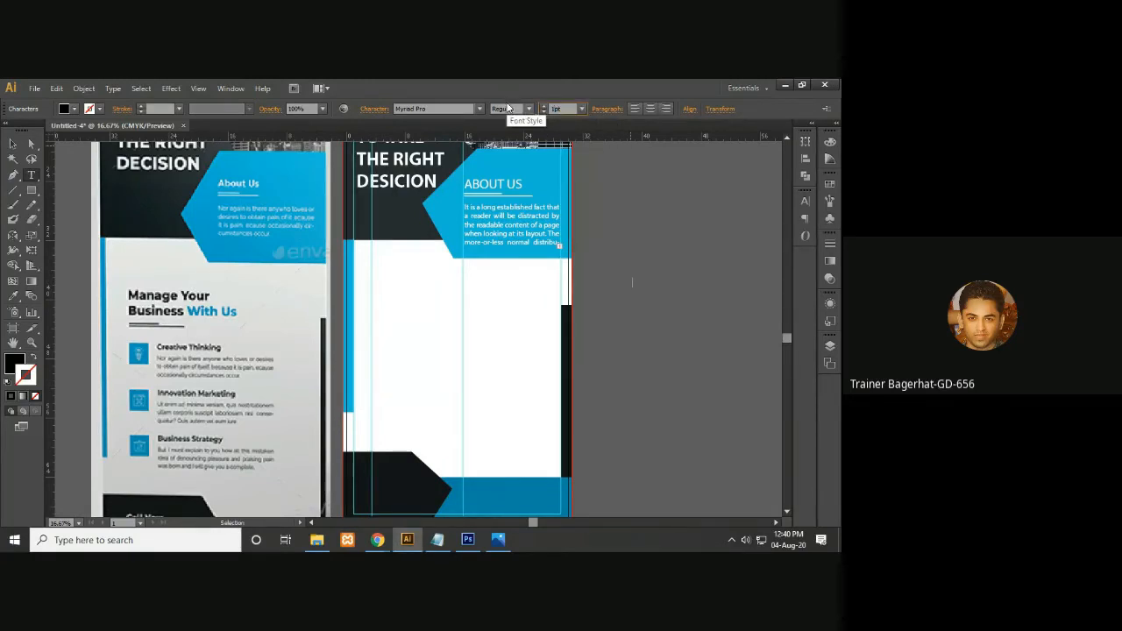
click(632, 281)
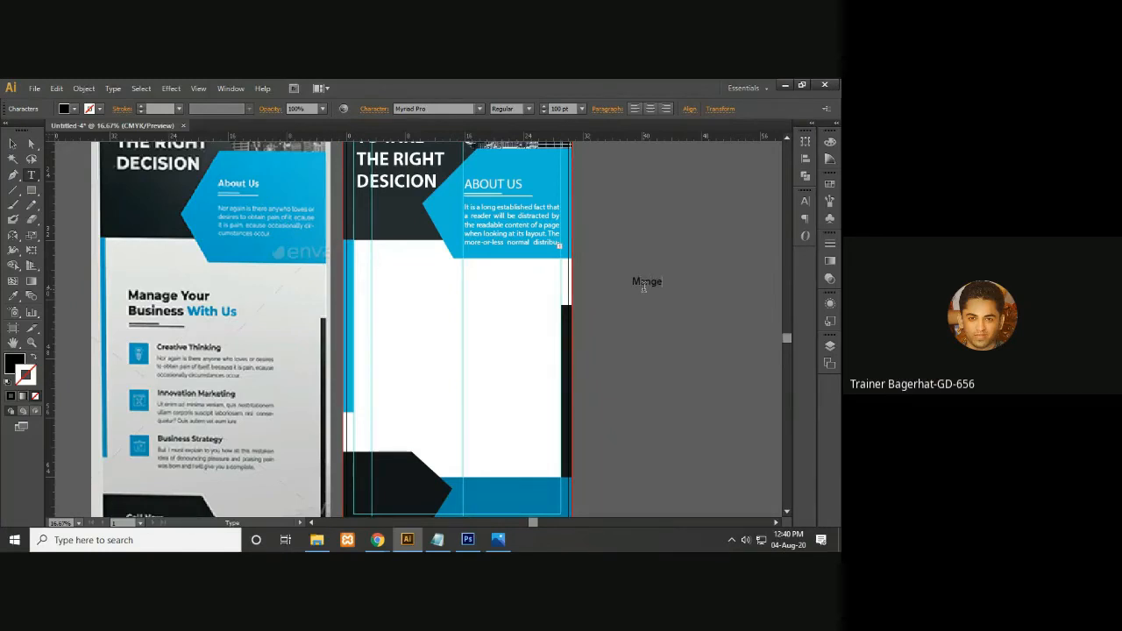
key(BackSpace)
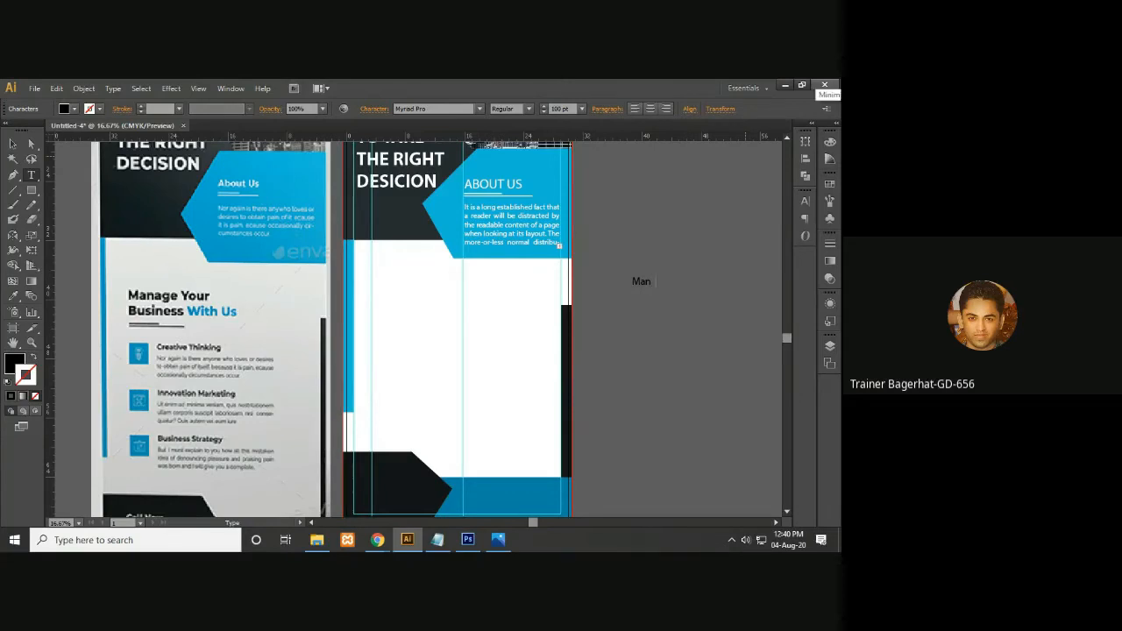
text(age you)
key(Left)
key(Left)
key(Left)
key(BackSpace)
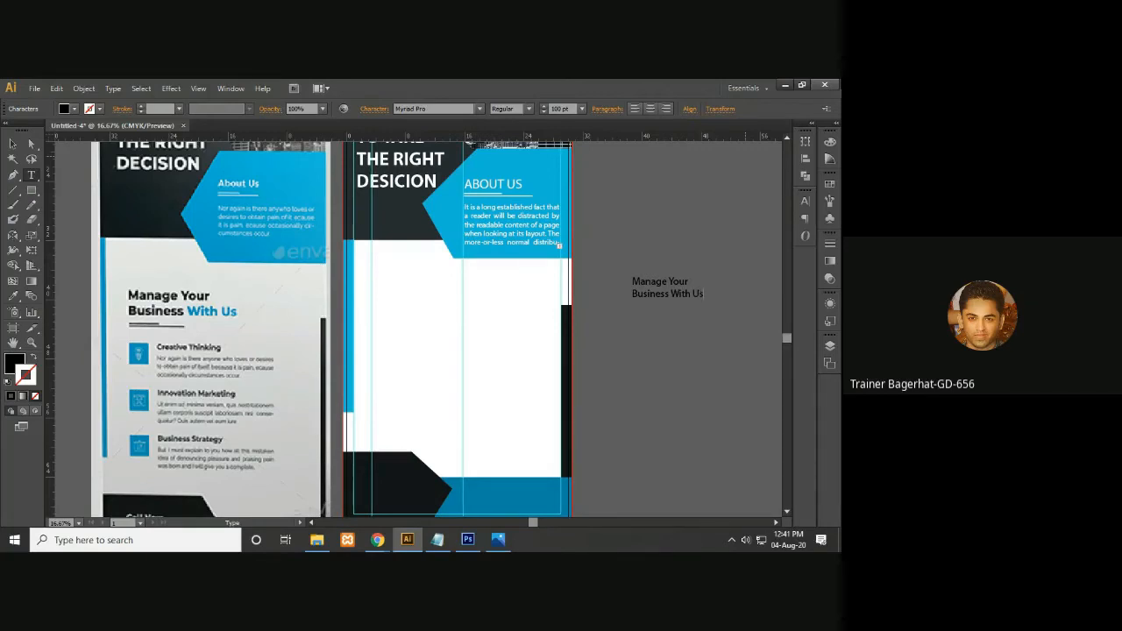
click(13, 142)
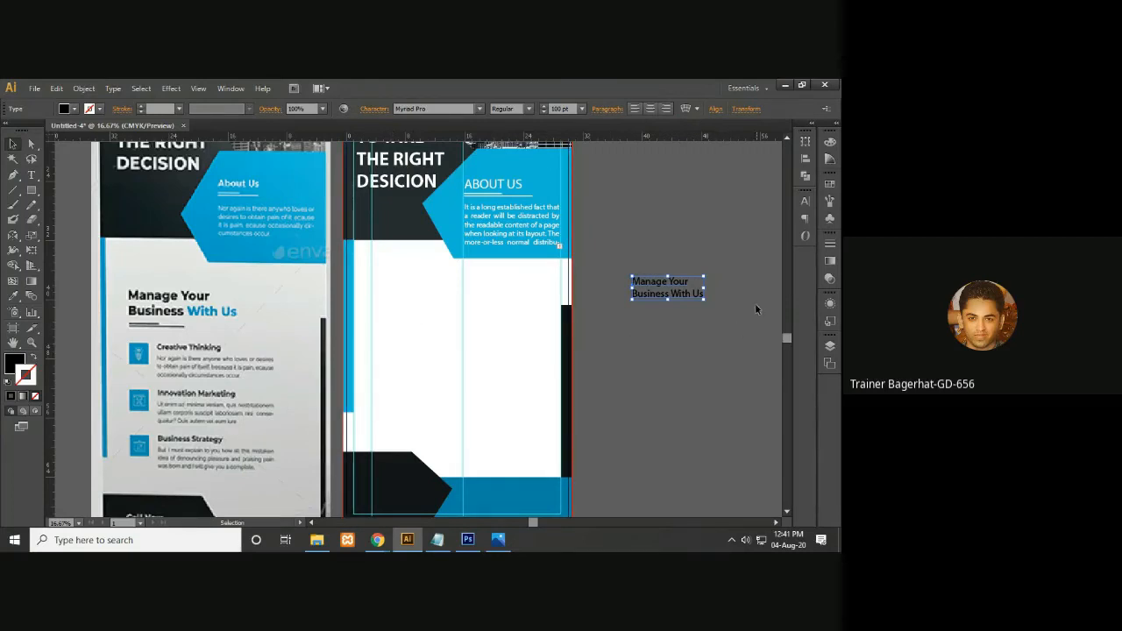
- Duplicate the "ABOUT US" heading, its two underlines and the "Manage Your Business With Us" text, placing the heading copy at the white section's left guide
key(ctrl+plus)
key(ctrl+plus)
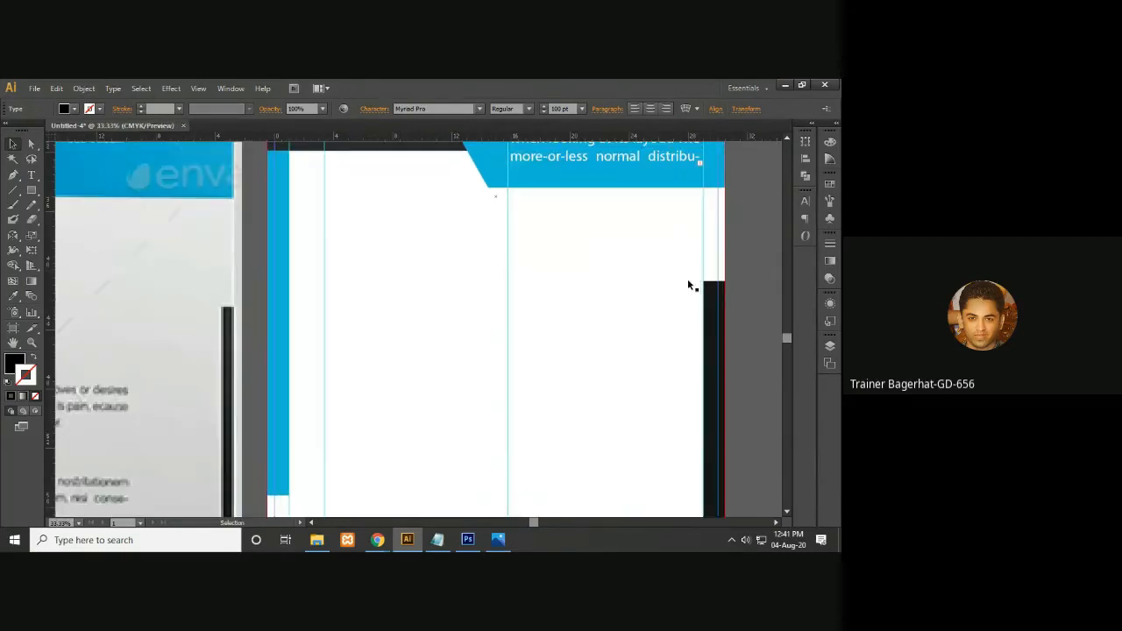
drag(510, 358, 674, 371)
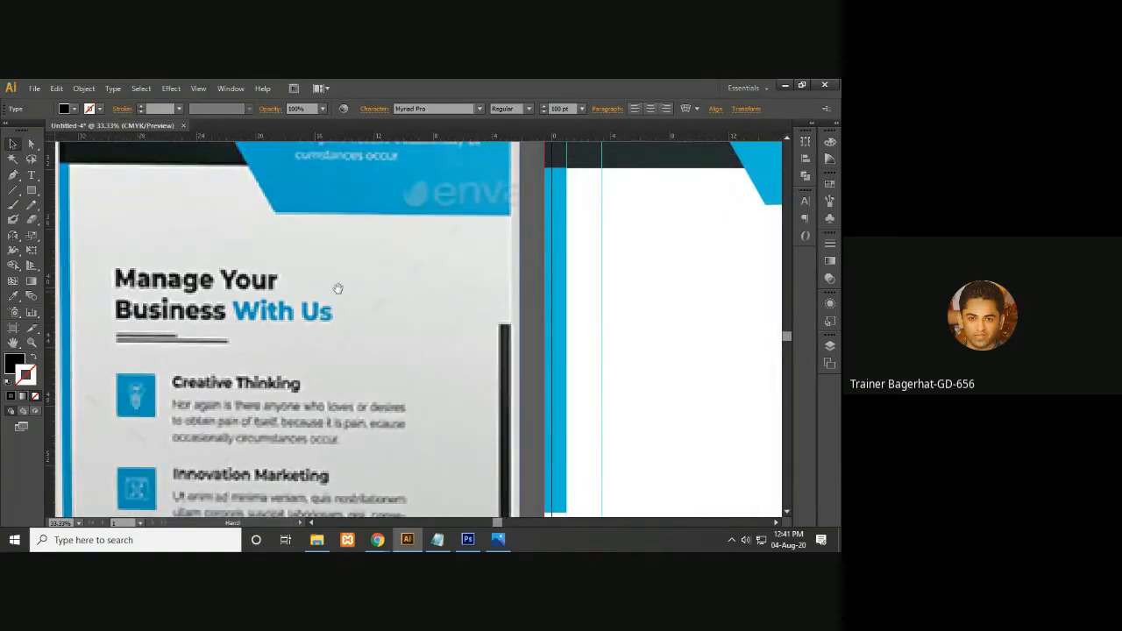
drag(390, 208, 291, 441)
drag(637, 333, 376, 397)
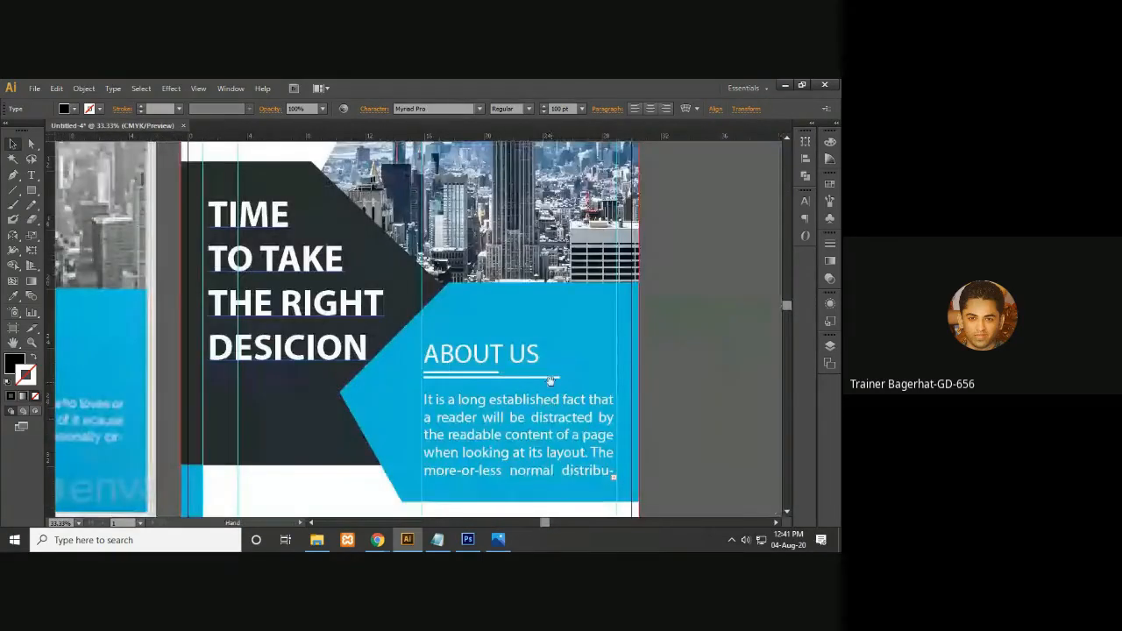
key(ctrl+plus)
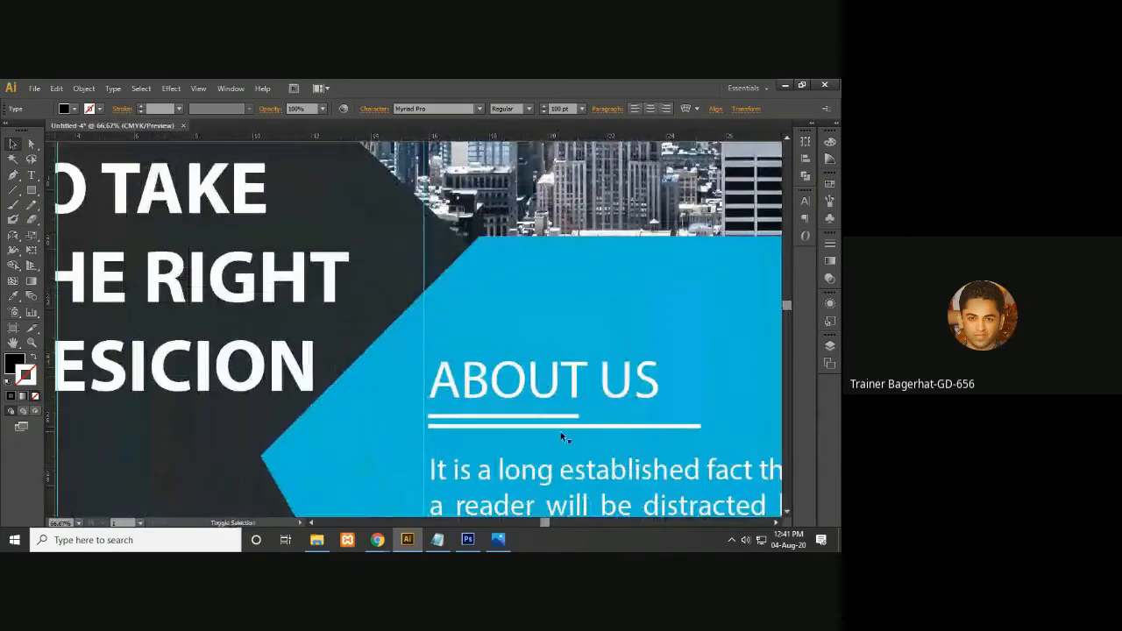
click(584, 429)
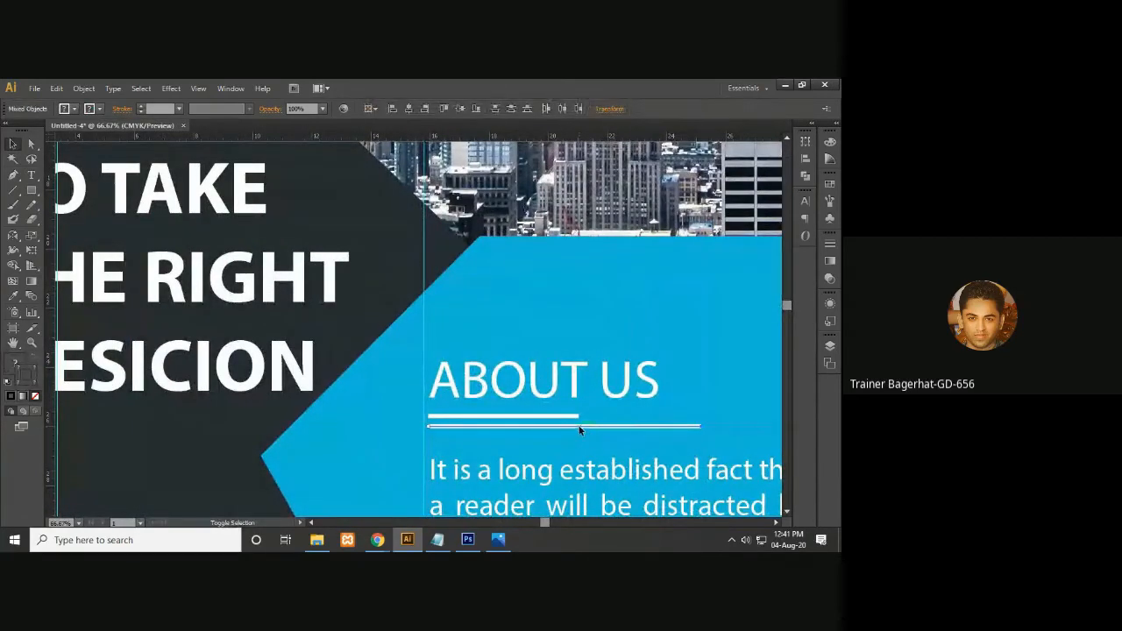
shift+click(568, 417)
shift+click(566, 416)
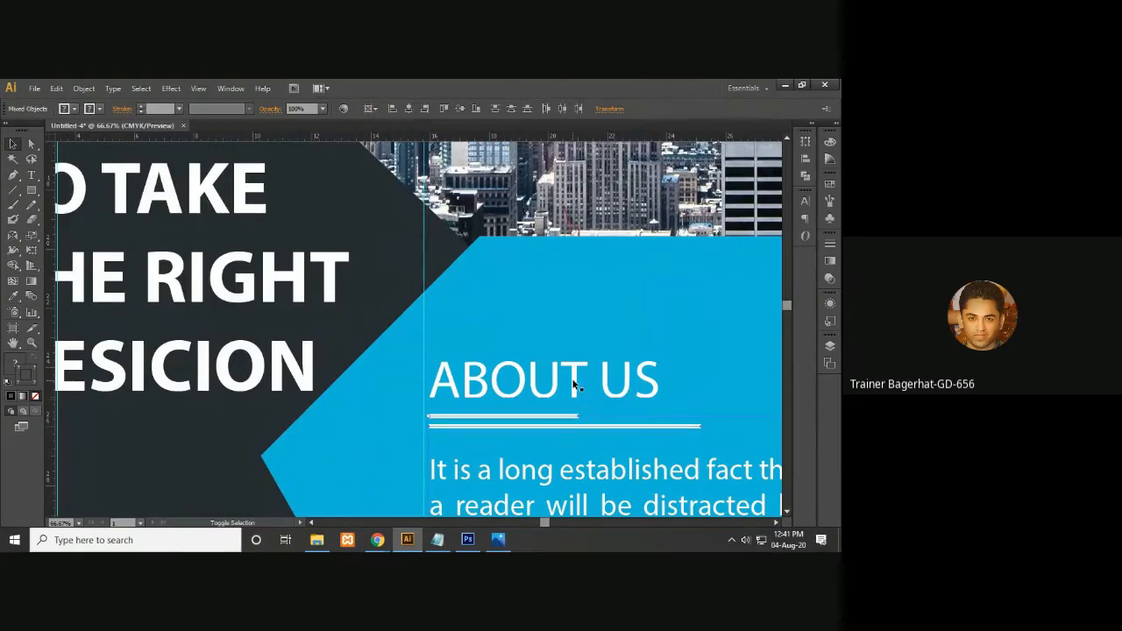
key(ctrl+minus)
key(ctrl+minus)
key(ctrl+minus)
key(ctrl+minus)
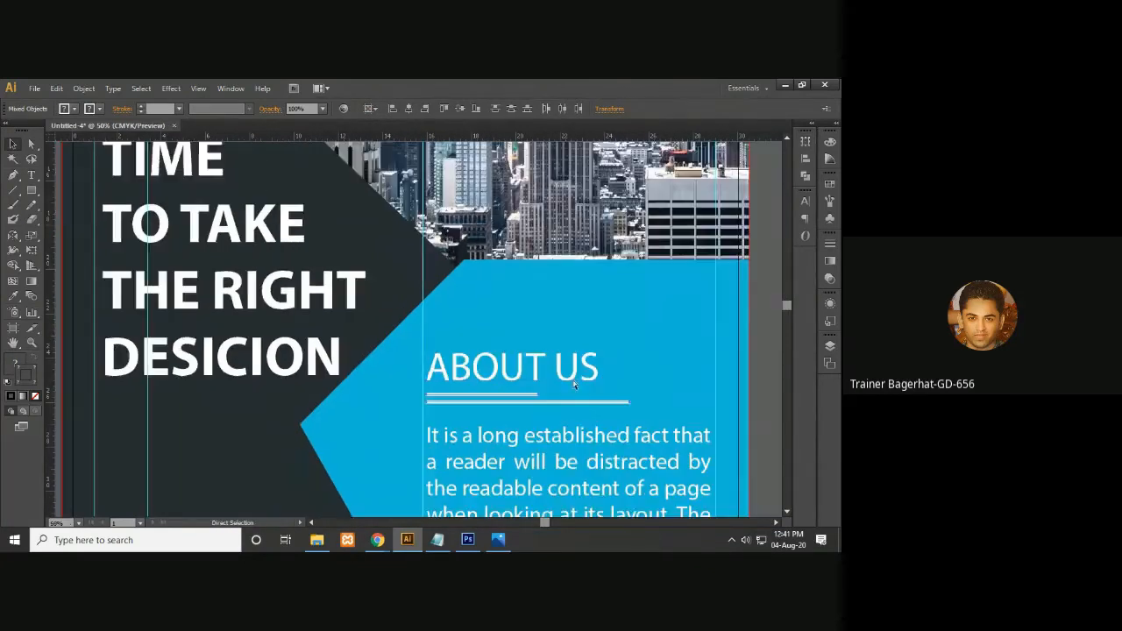
key(v)
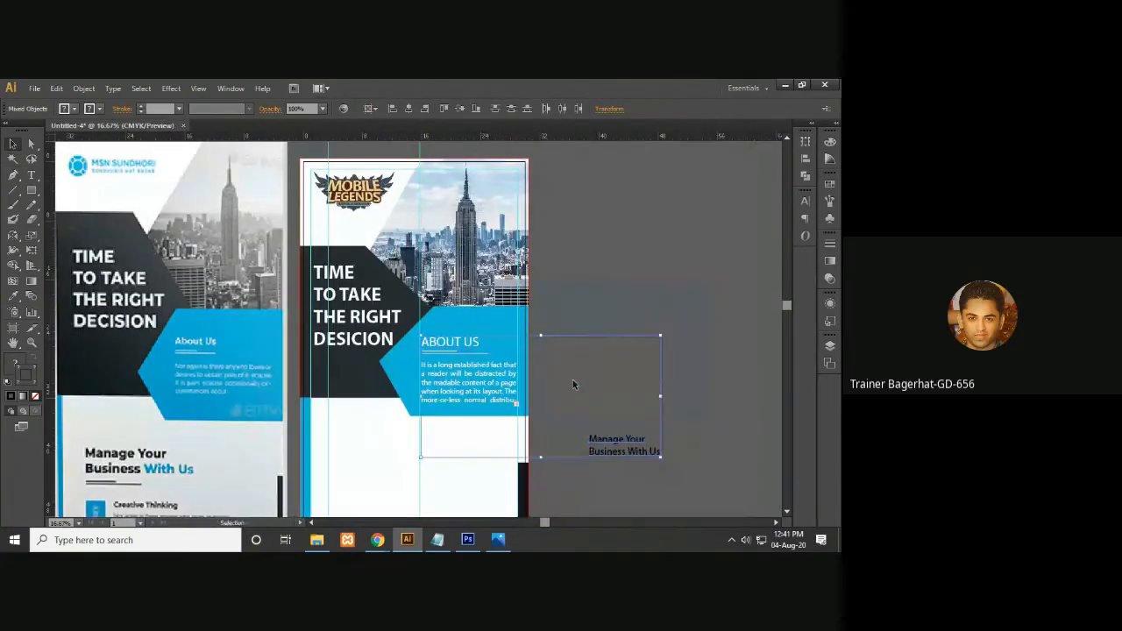
drag(454, 354, 367, 450)
- Give the duplicated heading, underlines and text a black fill with no stroke, and deselect them
key(space)
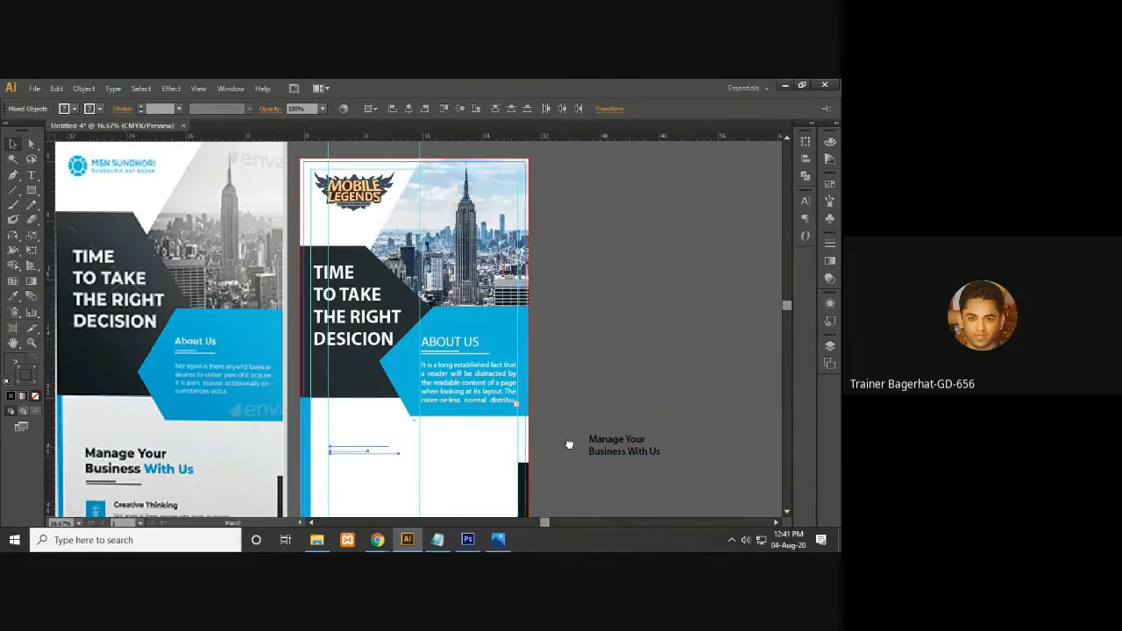
drag(567, 448, 582, 393)
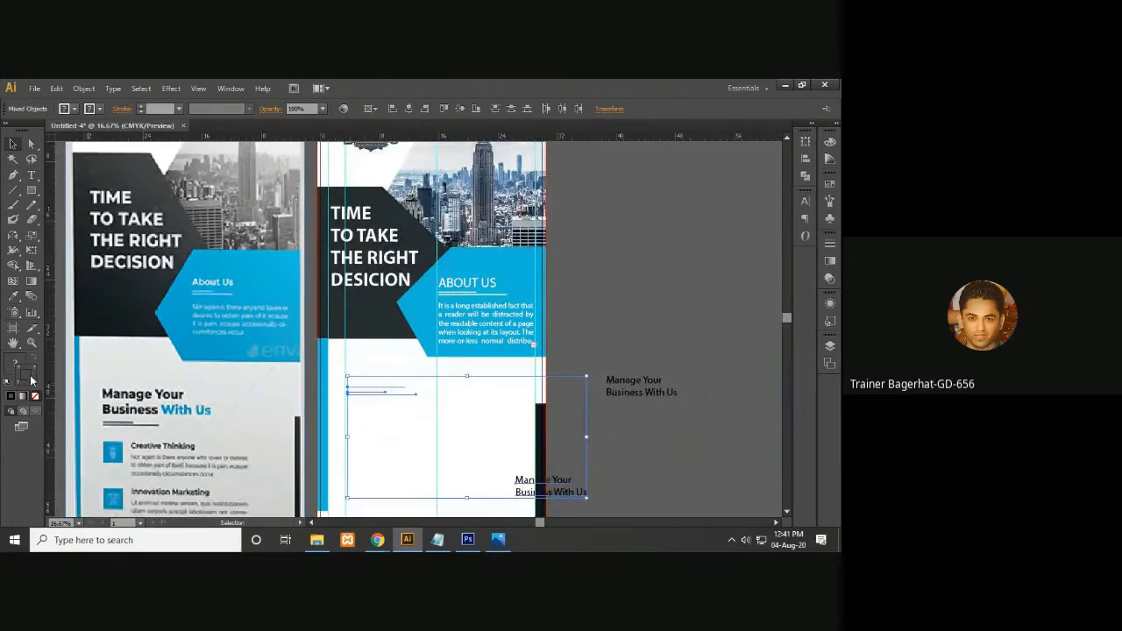
click(829, 141)
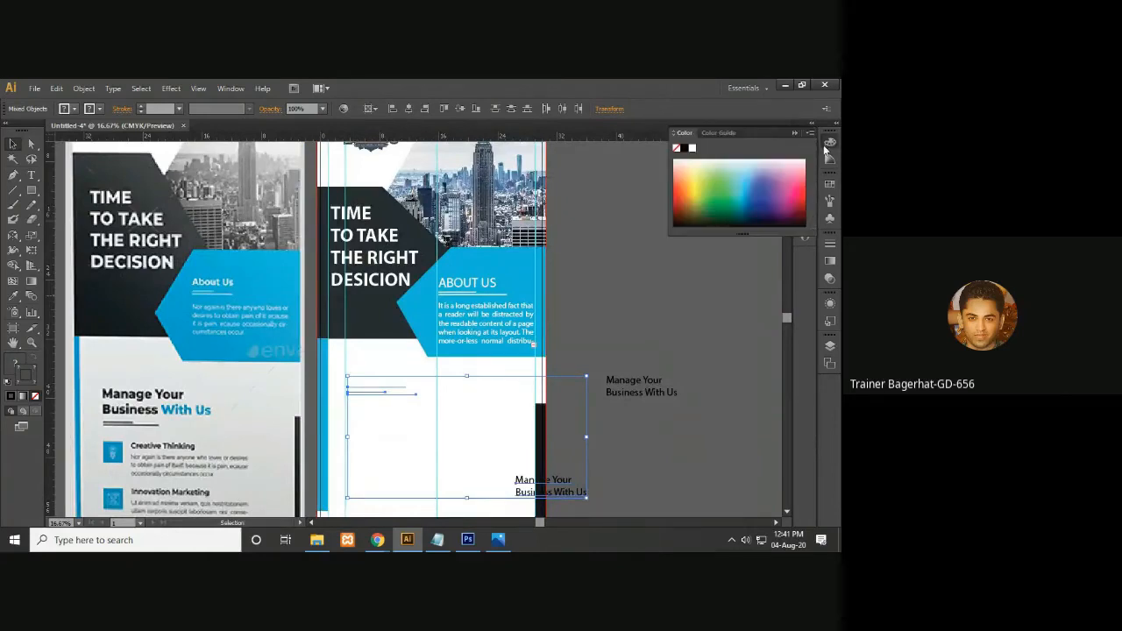
click(693, 149)
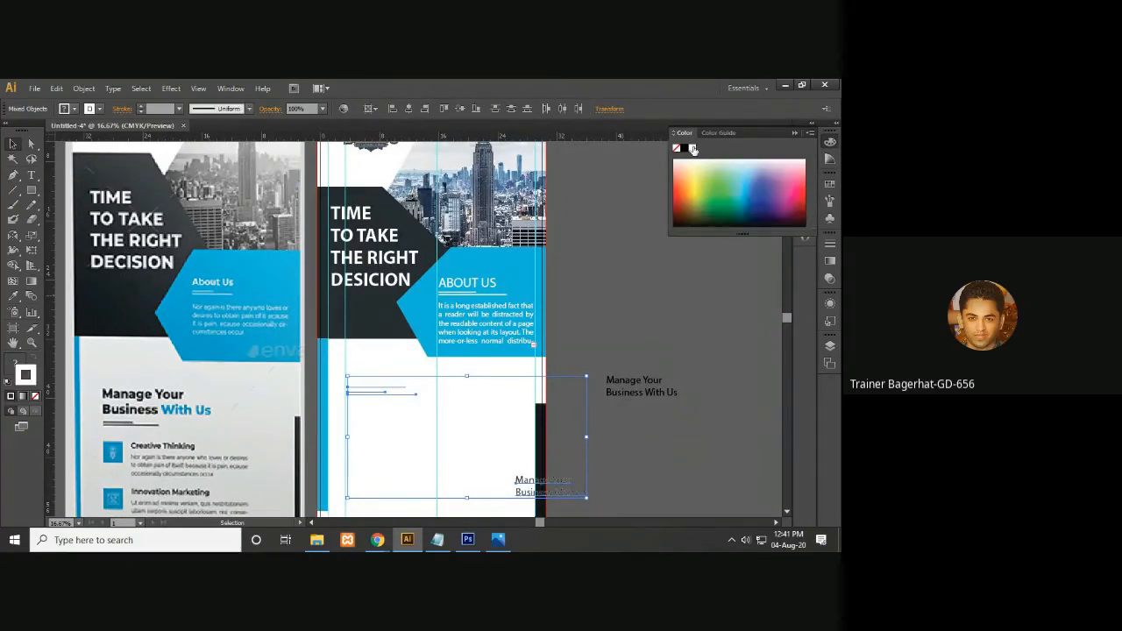
click(681, 149)
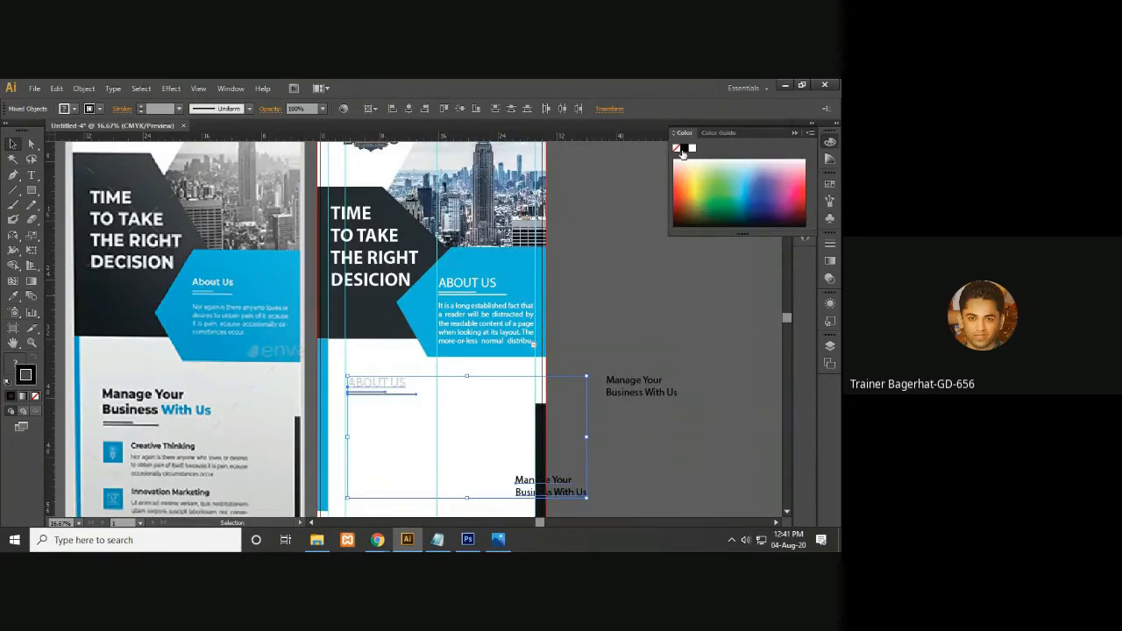
double_click(20, 360)
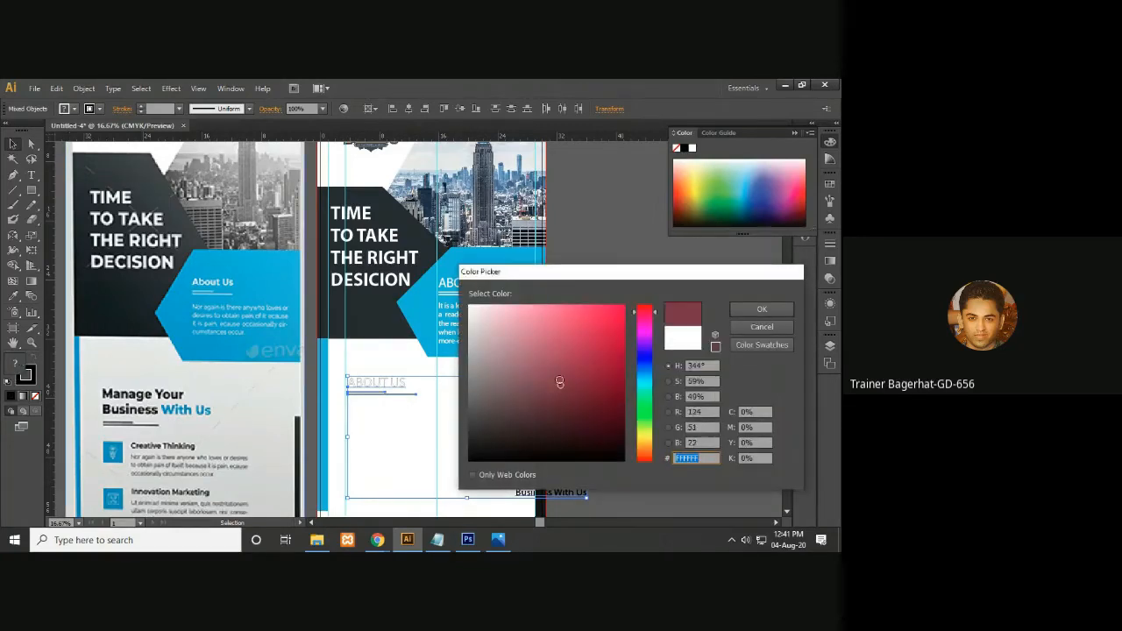
drag(470, 459, 455, 476)
click(760, 310)
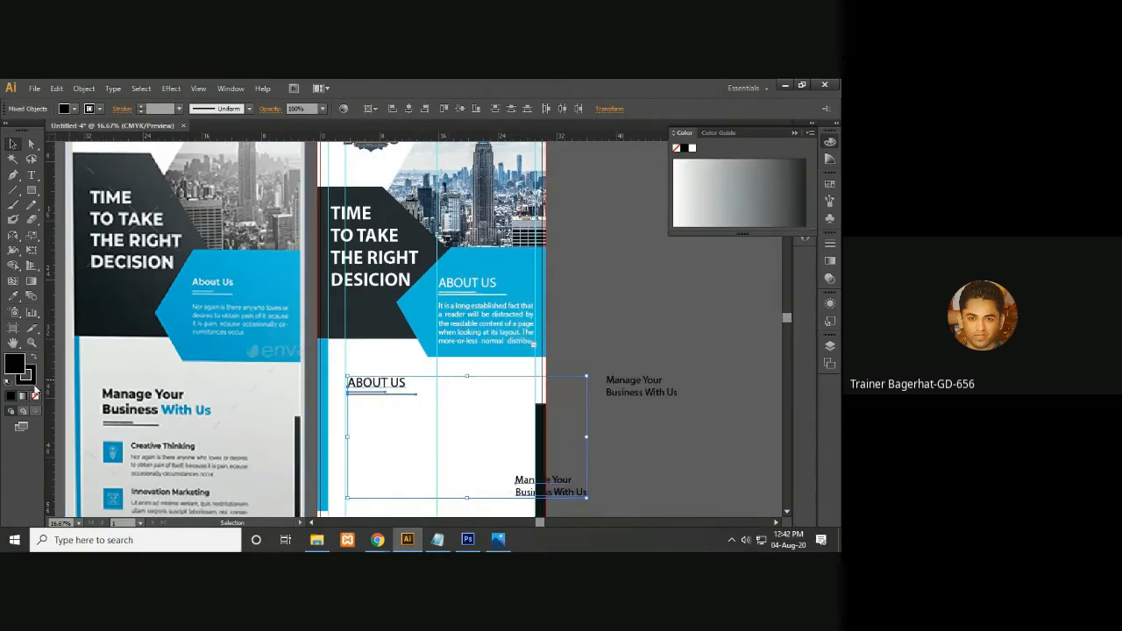
key(x)
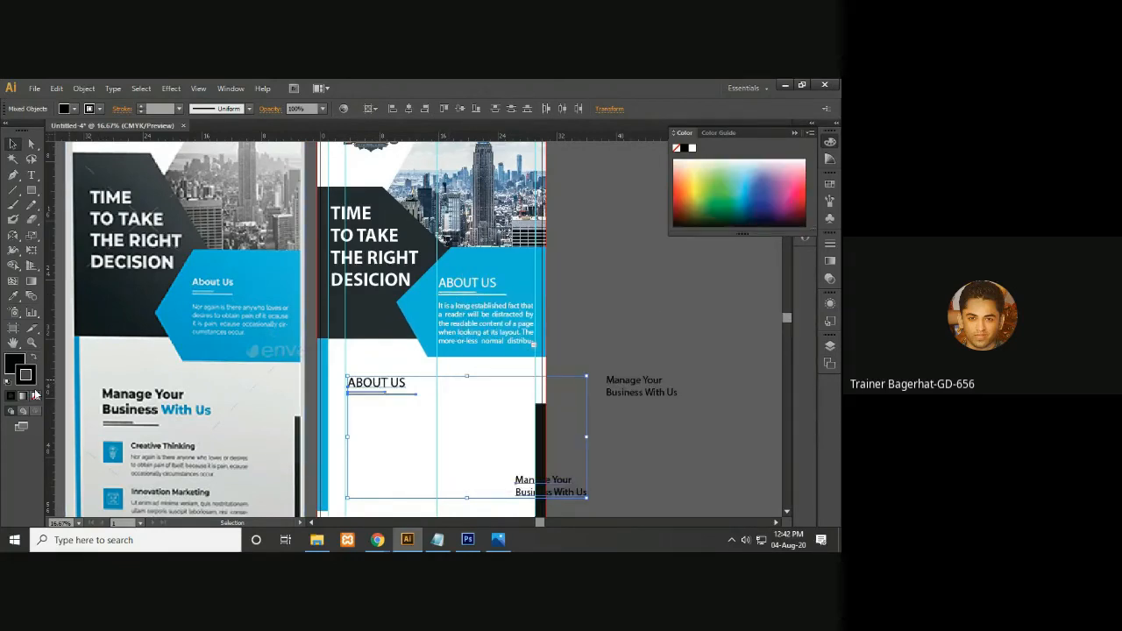
click(35, 397)
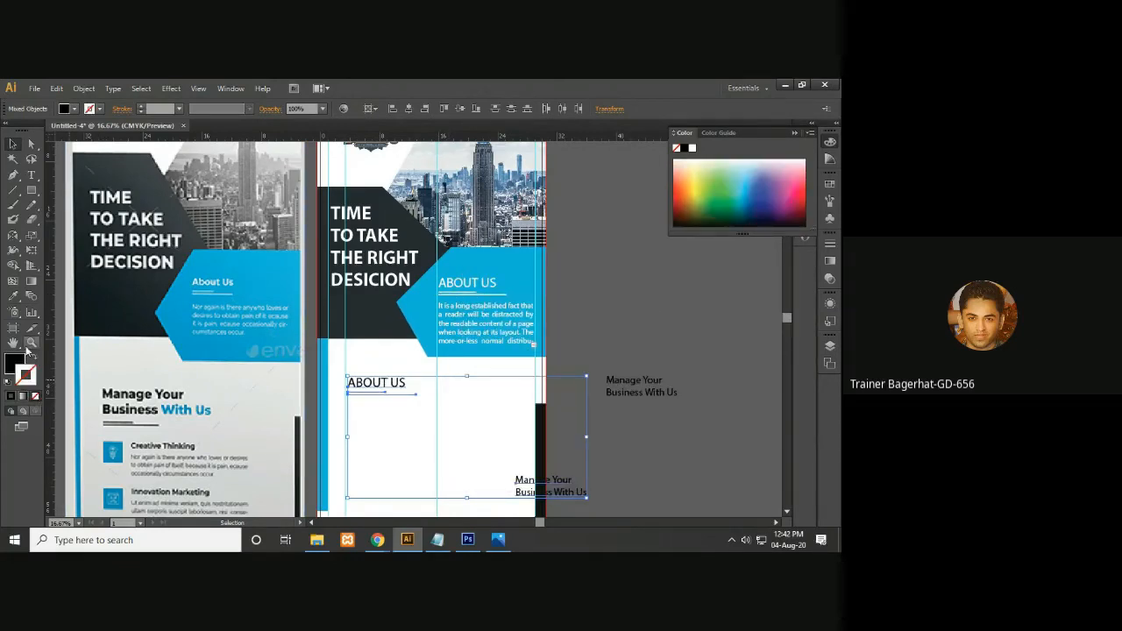
click(643, 348)
- Delete the surplus copy of the "Manage Your Business With Us" text overlapping the banner's edge
scroll(675, 420, down, 2)
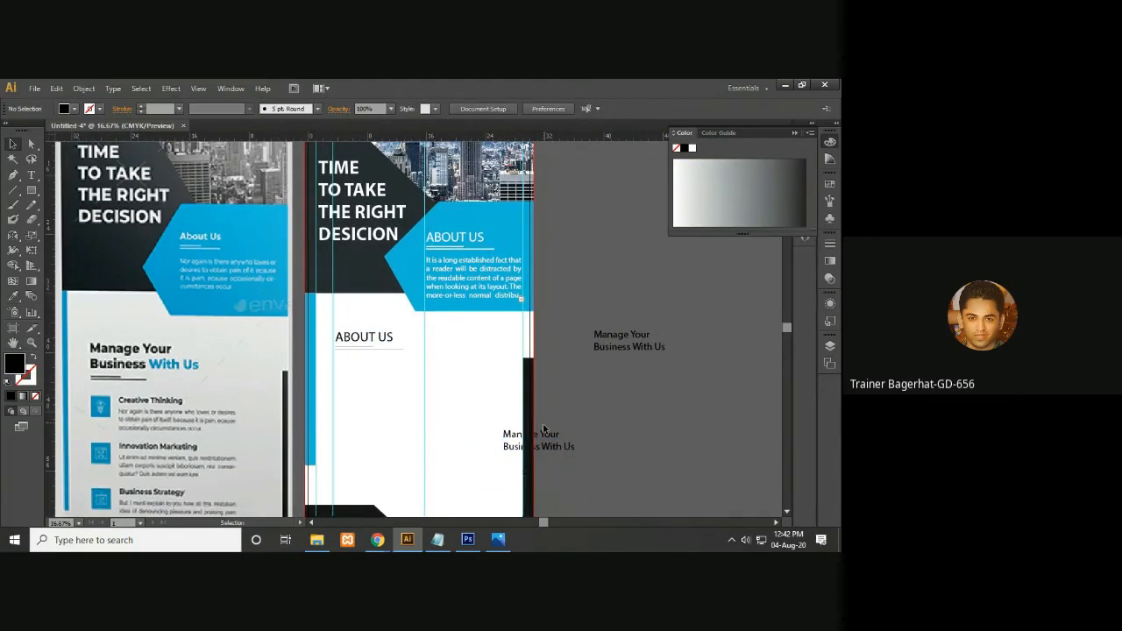
click(544, 433)
drag(571, 455, 647, 453)
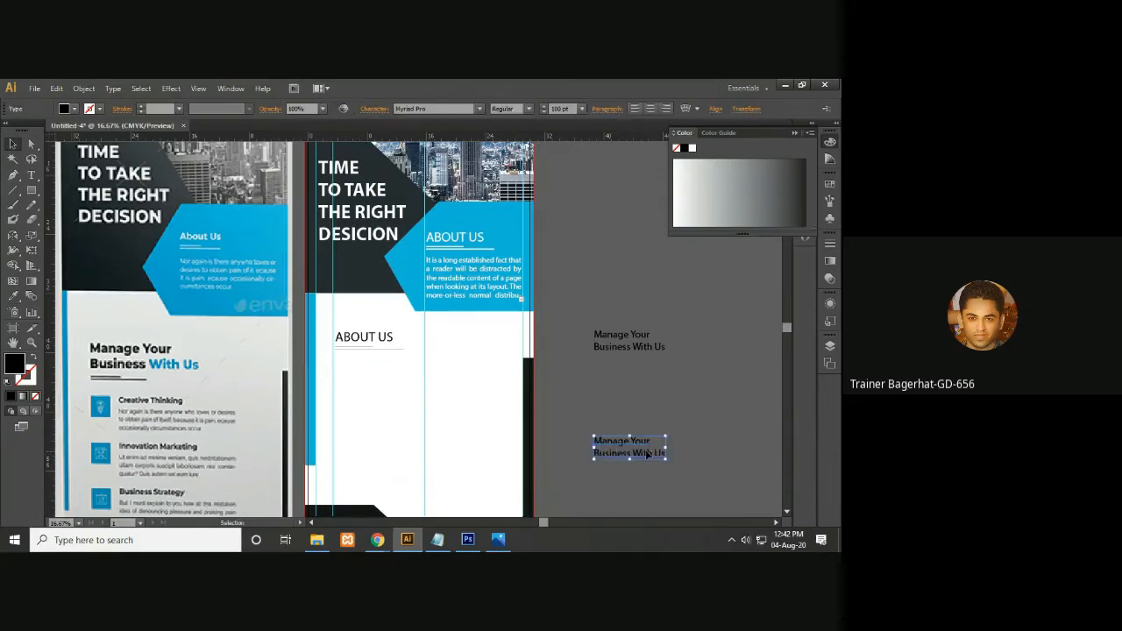
key(Delete)
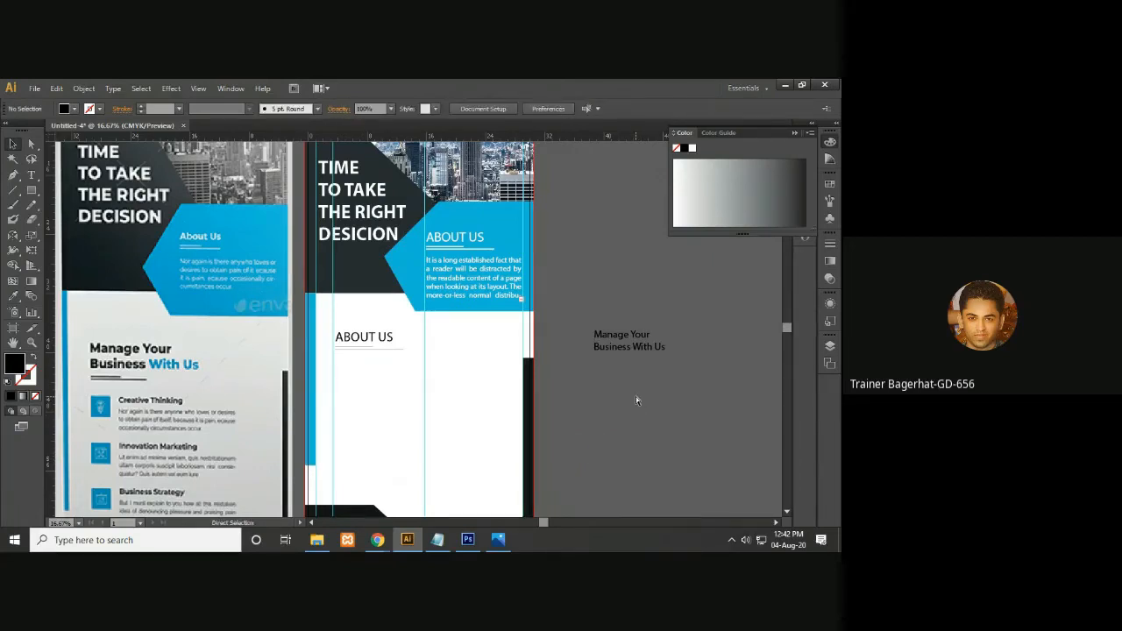
- Select both underlines beneath the duplicated heading and swap their fill and stroke, giving them a black stroke with no fill
key(ctrl+plus)
key(ctrl+plus)
click(365, 366)
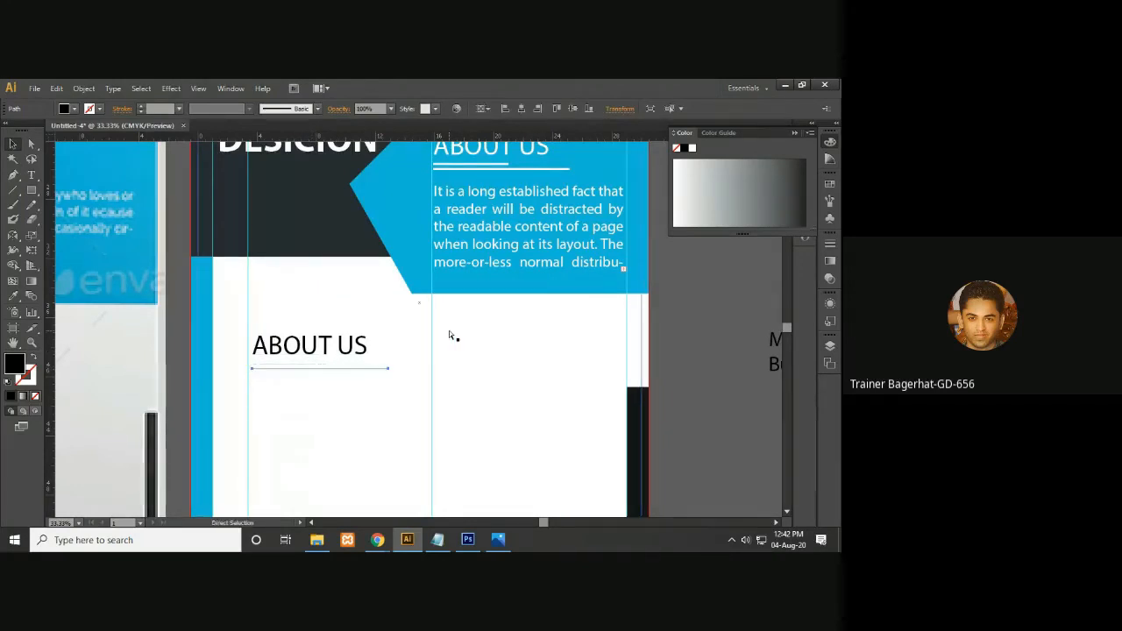
key(ctrl+plus)
drag(449, 330, 656, 339)
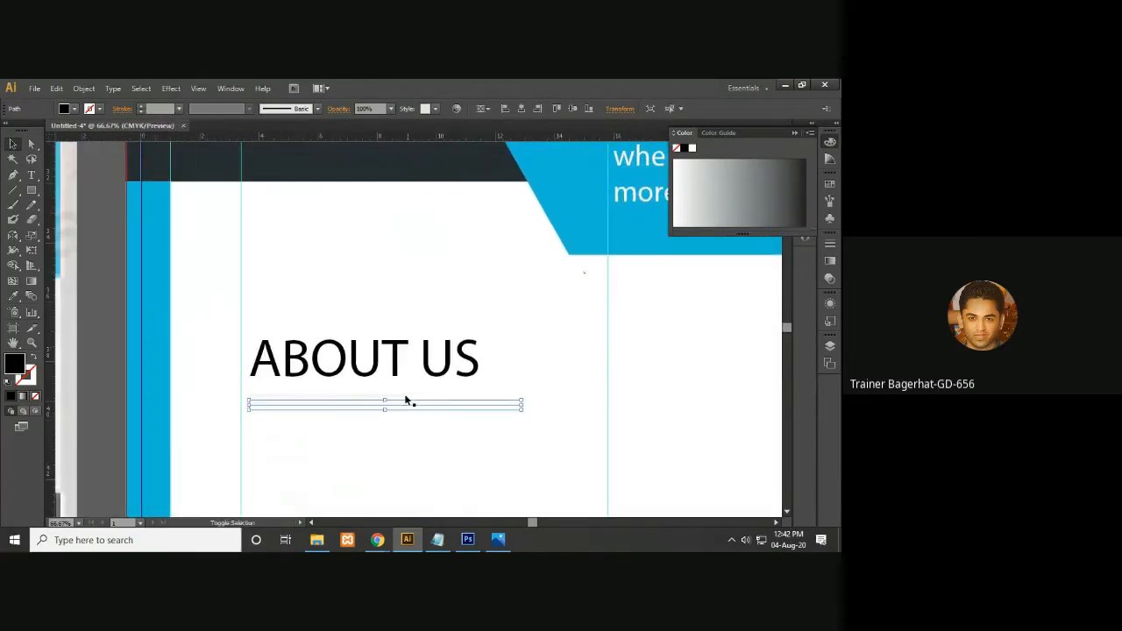
click(415, 422)
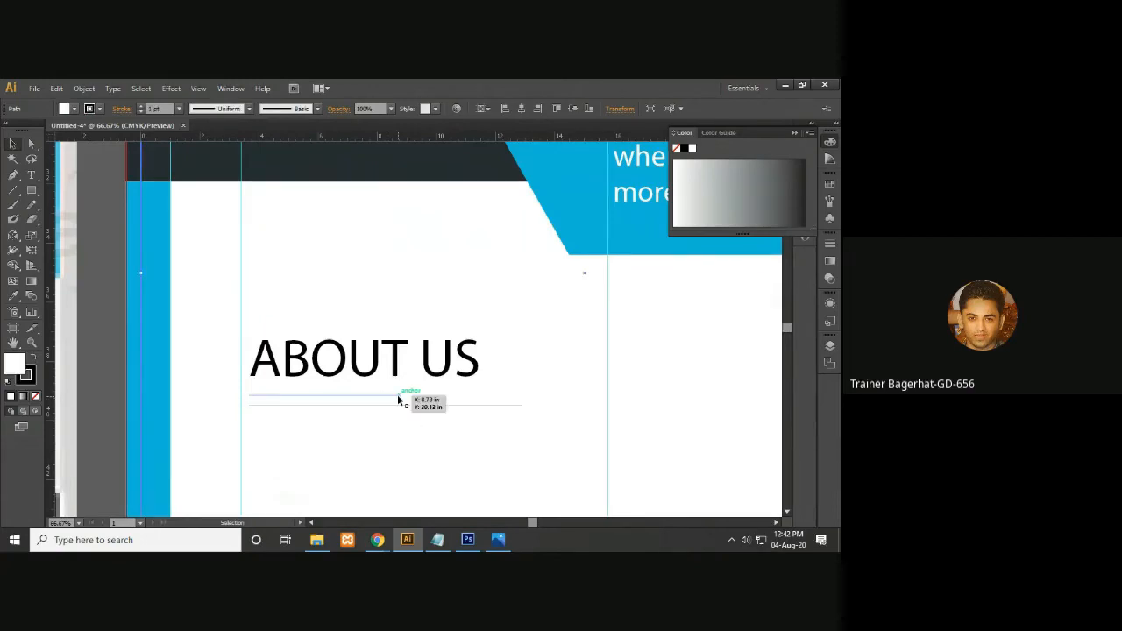
click(398, 395)
shift+click(476, 405)
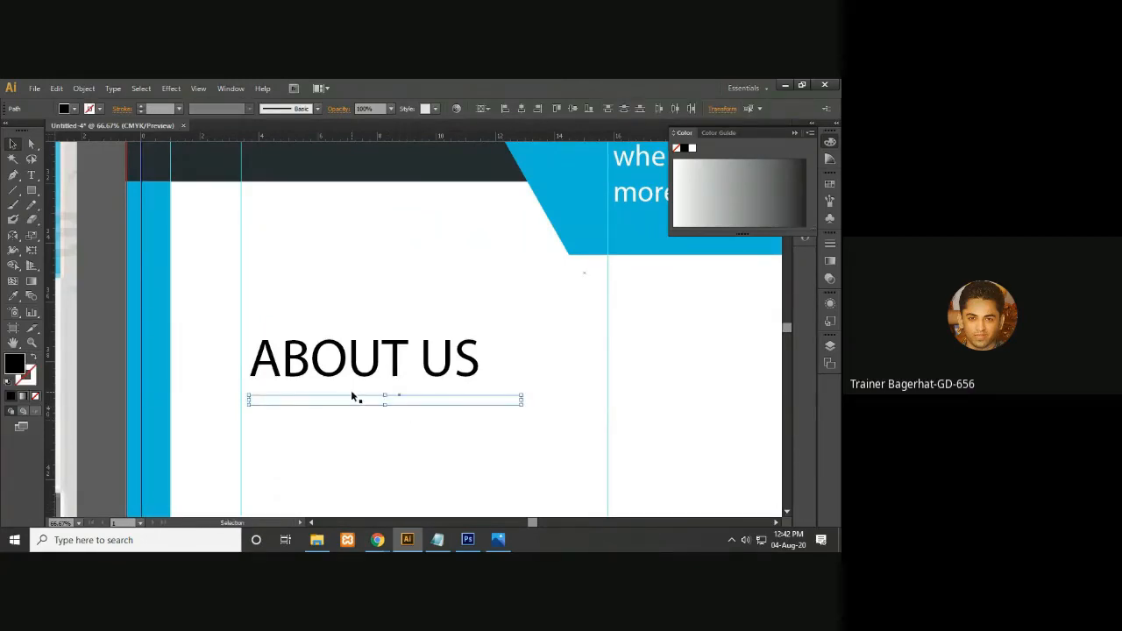
click(469, 392)
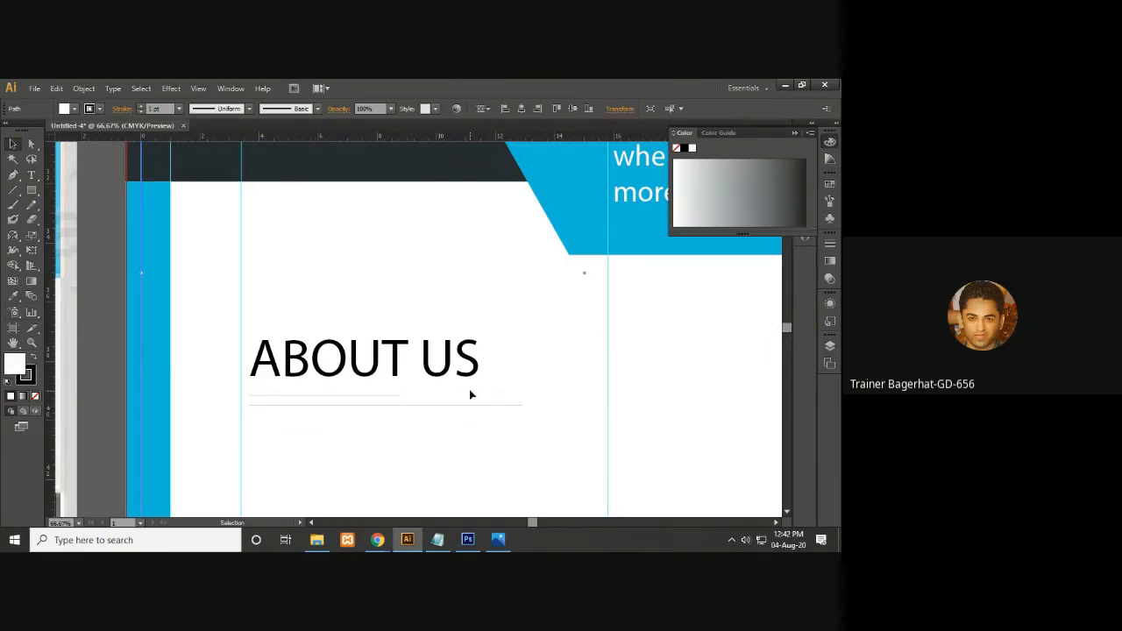
click(397, 394)
shift+click(455, 404)
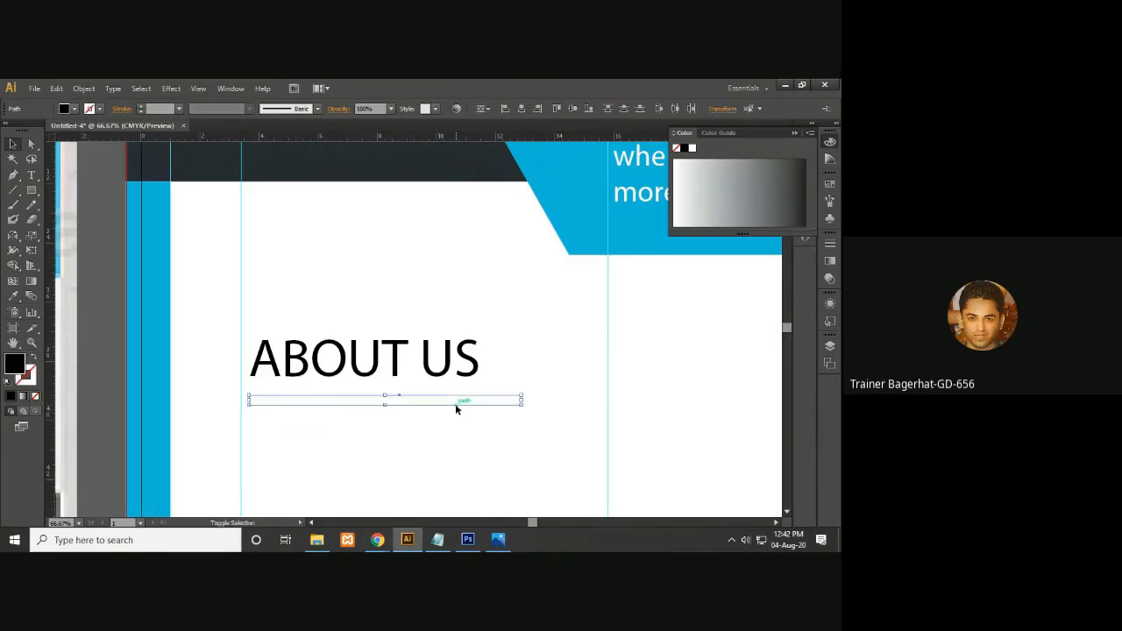
click(36, 357)
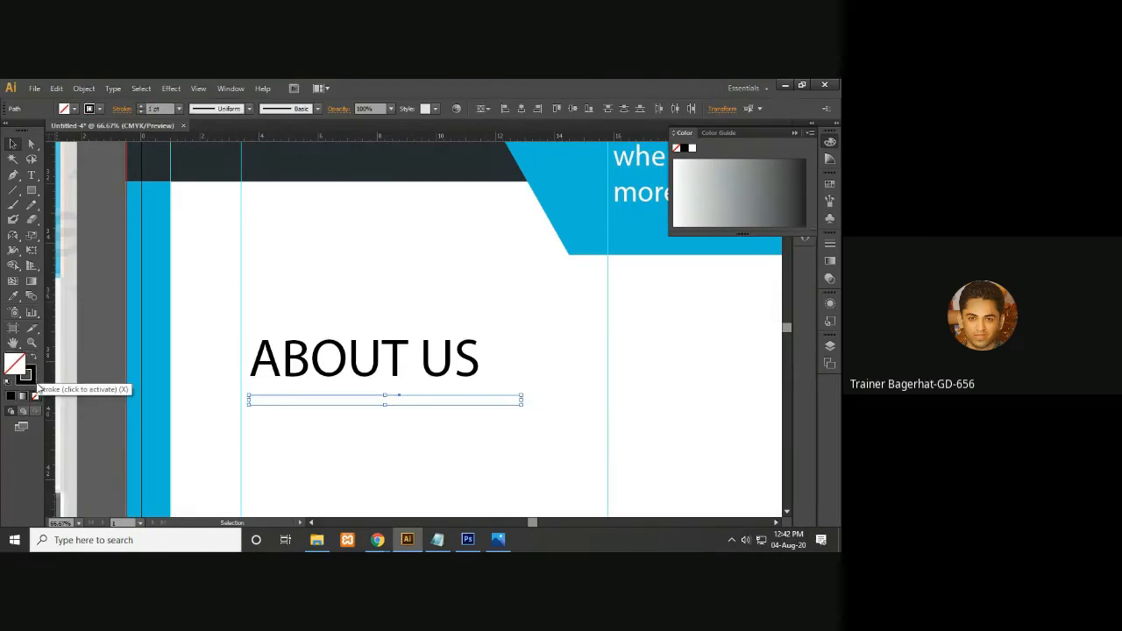
- Set the stroke weight of the two selected underlines to 10 pt
click(142, 106)
click(142, 106)
click(142, 106)
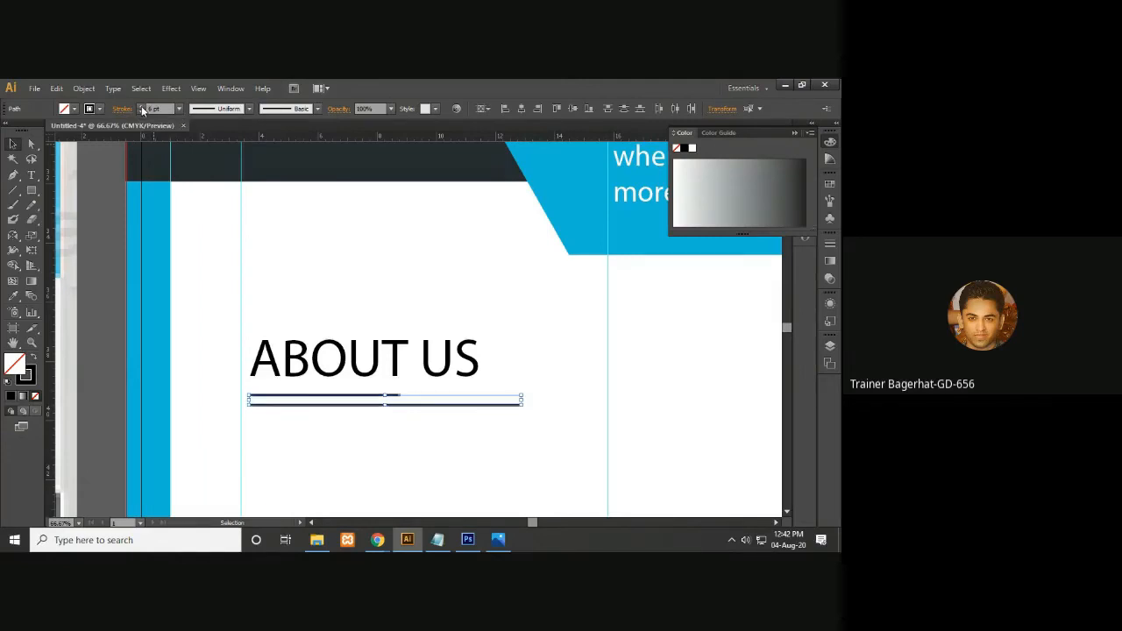
click(142, 106)
click(142, 106)
click(142, 106)
click(142, 106)
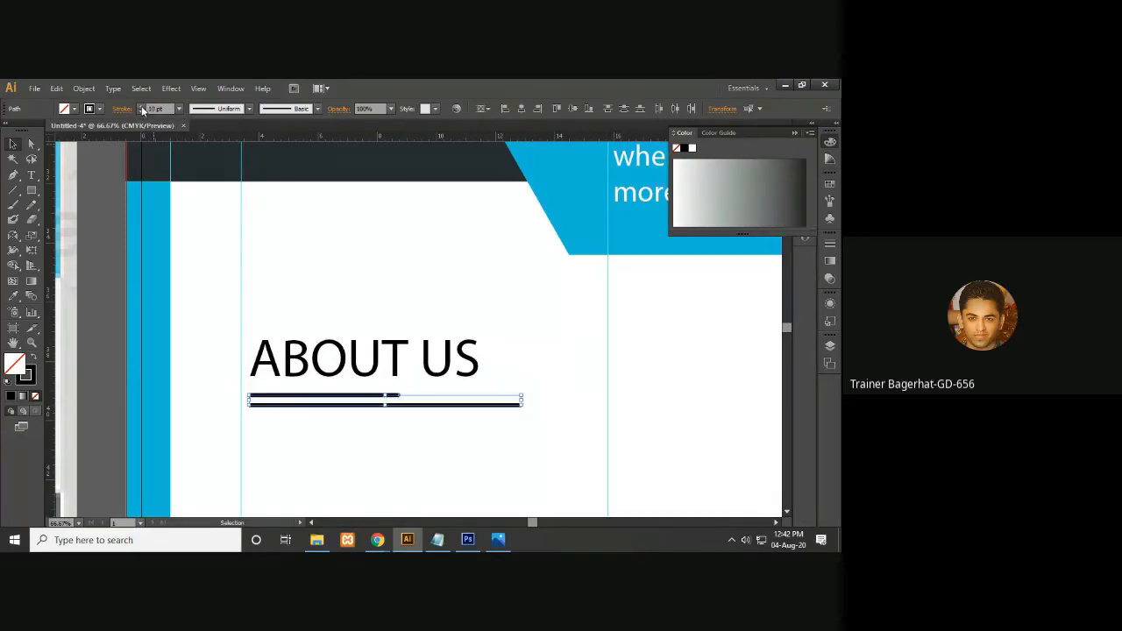
- Replace the duplicated "ABOUT US" text in the white section with the two-line "Manage Your / Business With Us" text copied from beside the banner
drag(367, 333, 153, 279)
drag(690, 365, 498, 343)
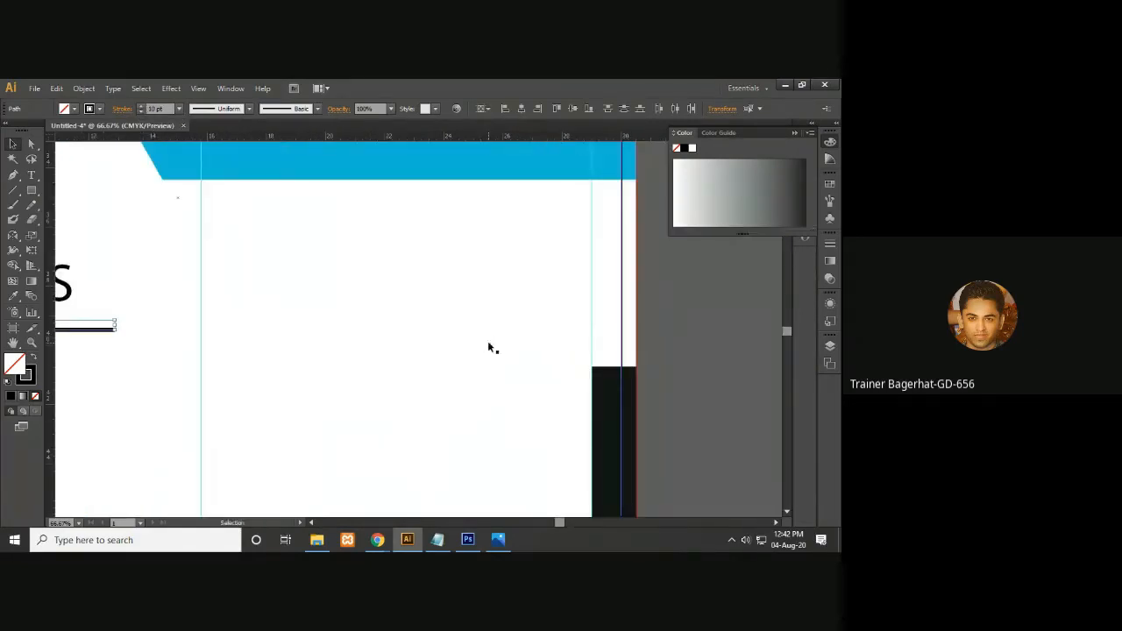
key(ctrl+minus)
key(ctrl+minus)
key(ctrl+minus)
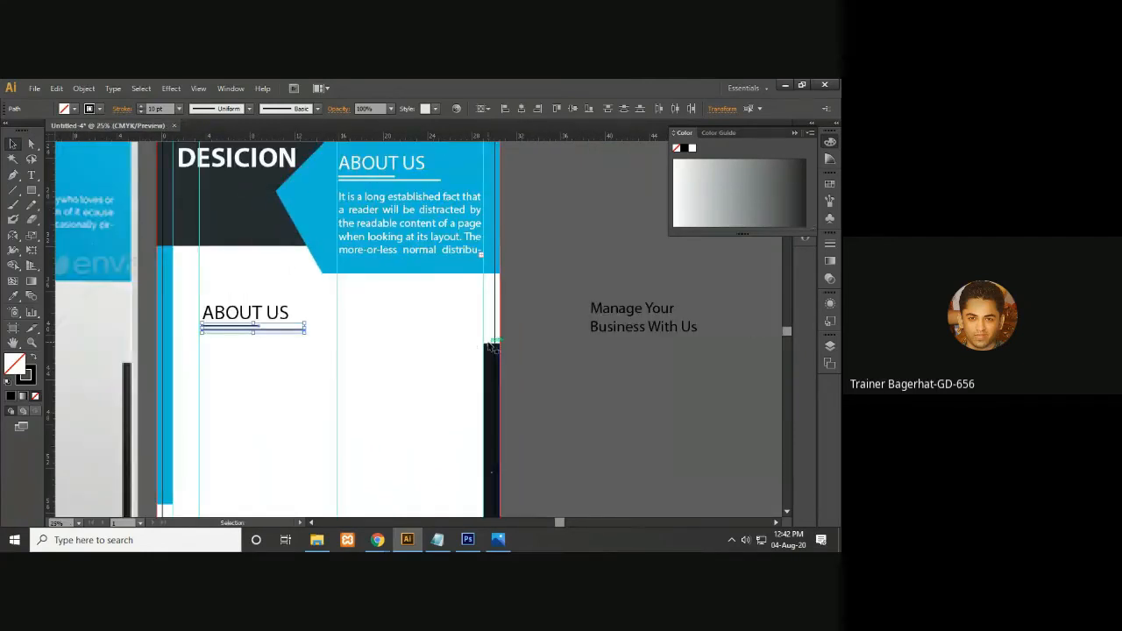
click(625, 340)
drag(383, 398, 611, 418)
drag(495, 452, 535, 439)
drag(480, 403, 365, 439)
click(415, 361)
drag(501, 398, 380, 397)
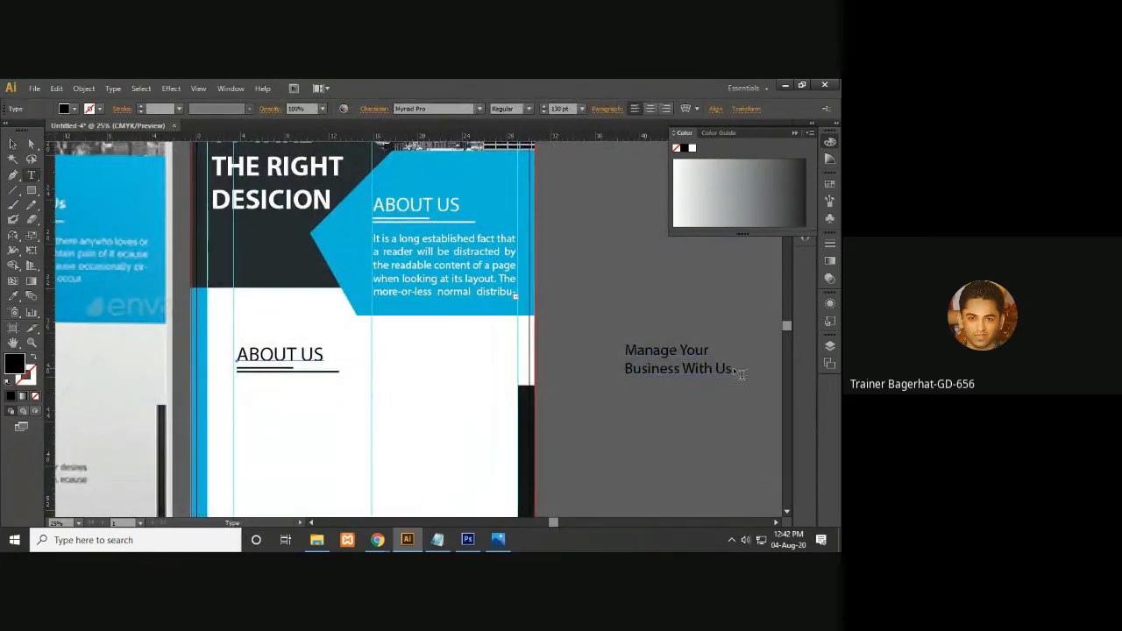
drag(729, 368, 624, 350)
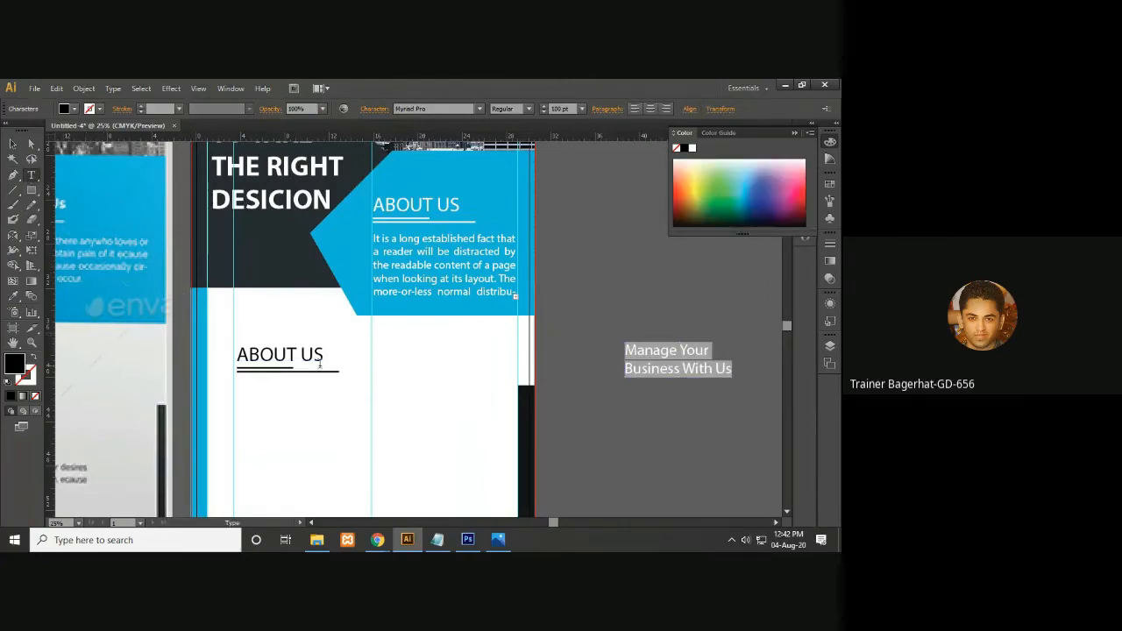
drag(322, 355, 237, 355)
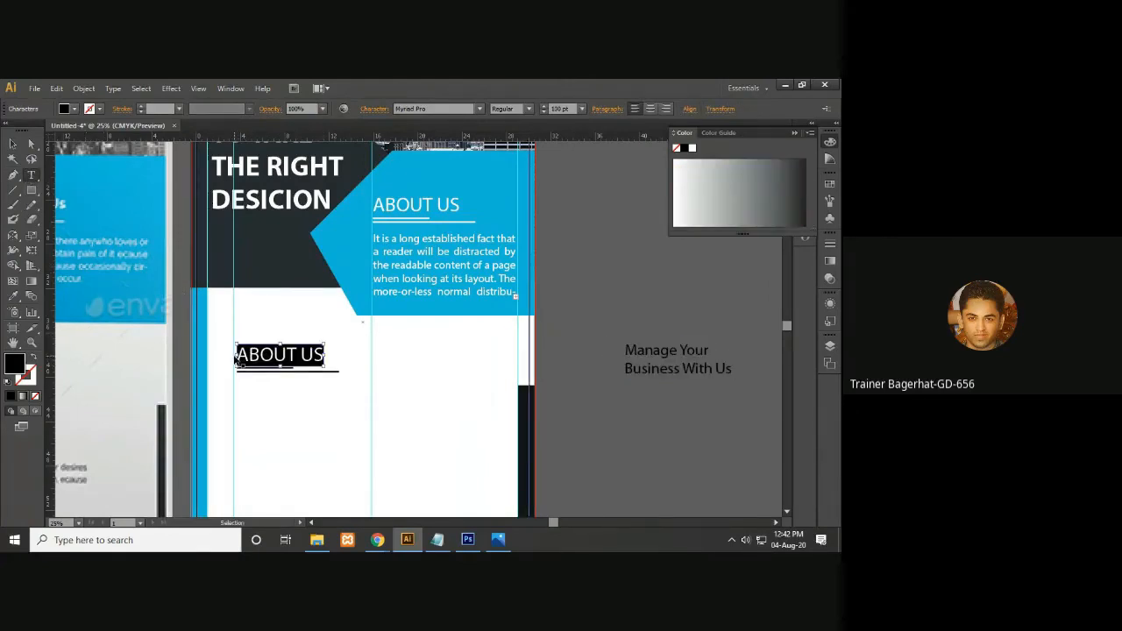
text(Manage Your Business With Us)
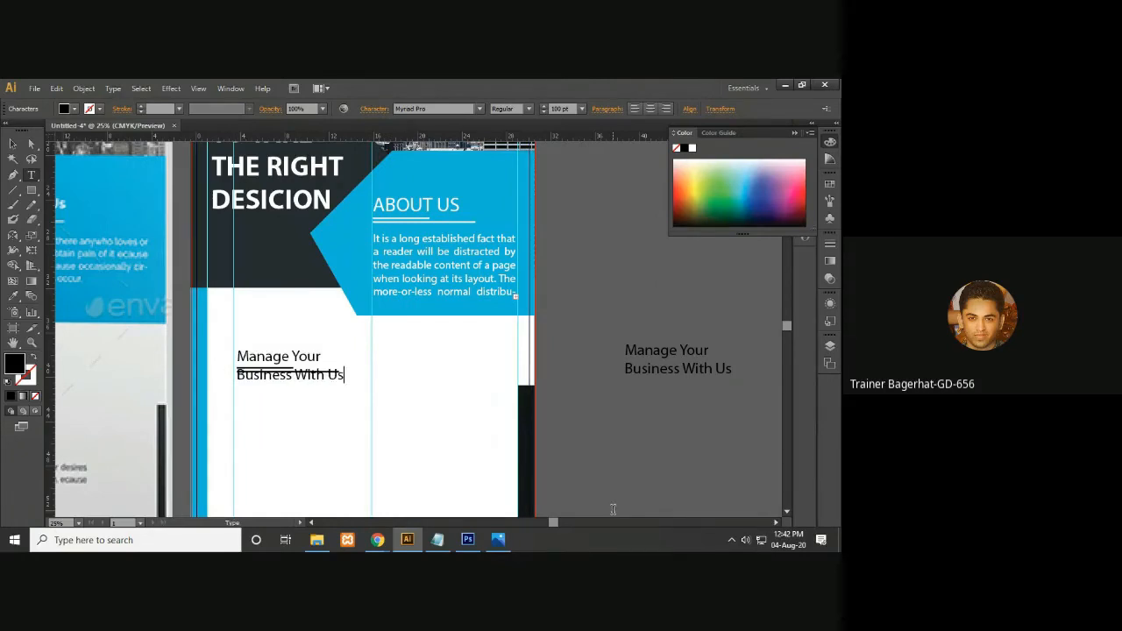
- Move the "Manage Your Business With Us" heading straight up until it sits clear above its two underlines
click(13, 143)
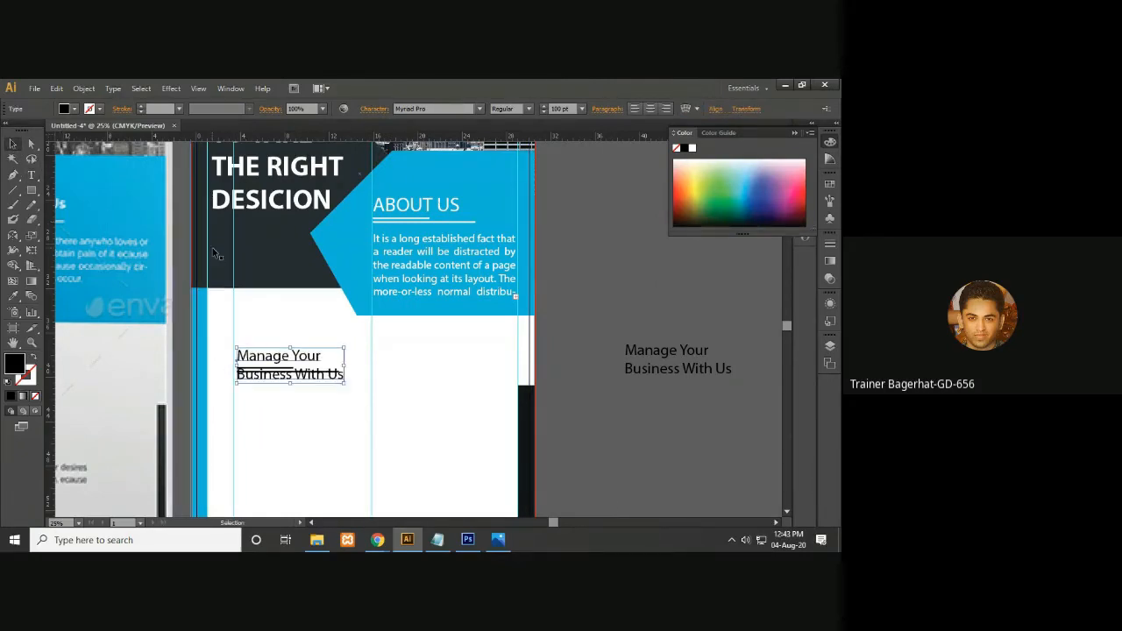
key(Up)
key(Up)
key(Up)
key(Up)
key(Up)
key(Up)
key(Up)
key(Up)
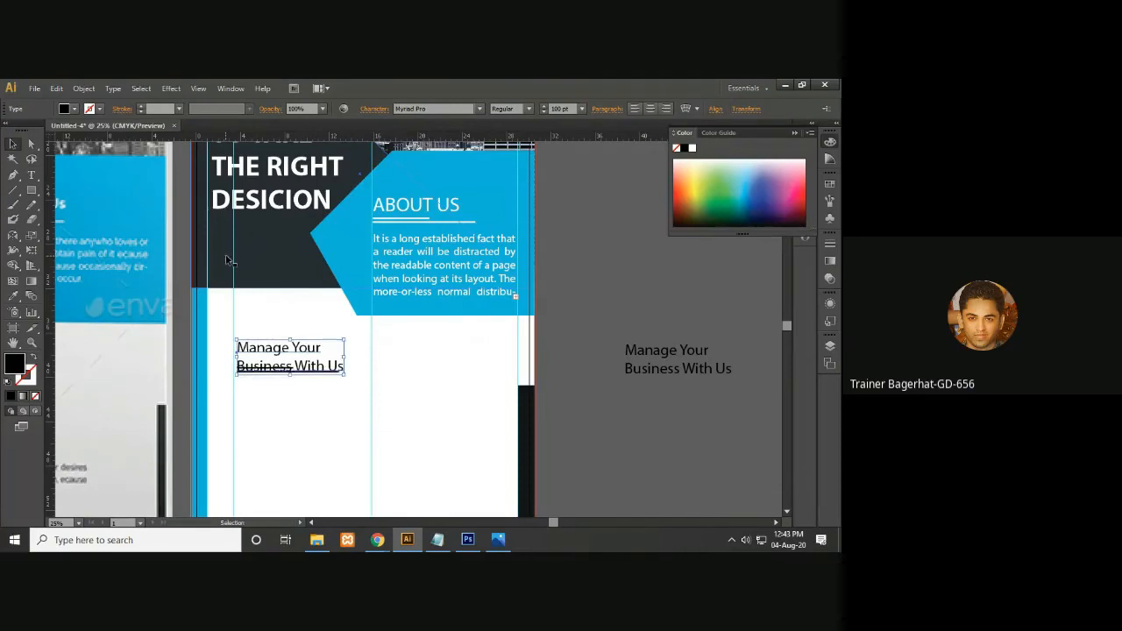
key(Up)
key(Up)
key(Up)
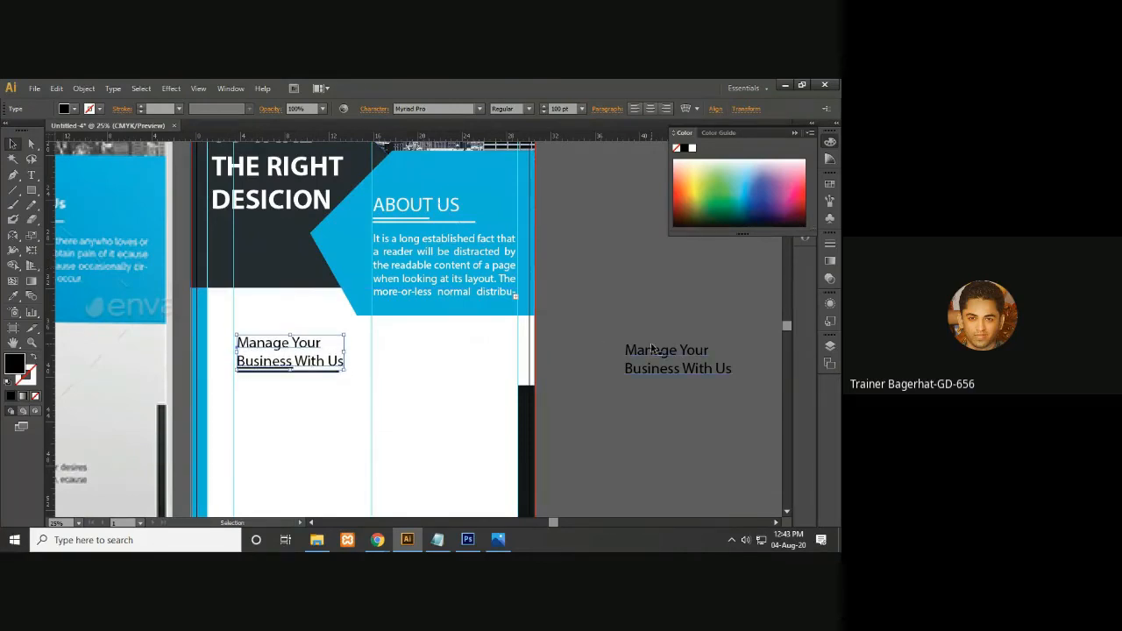
key(Up)
key(Up)
key(Up)
key(Up)
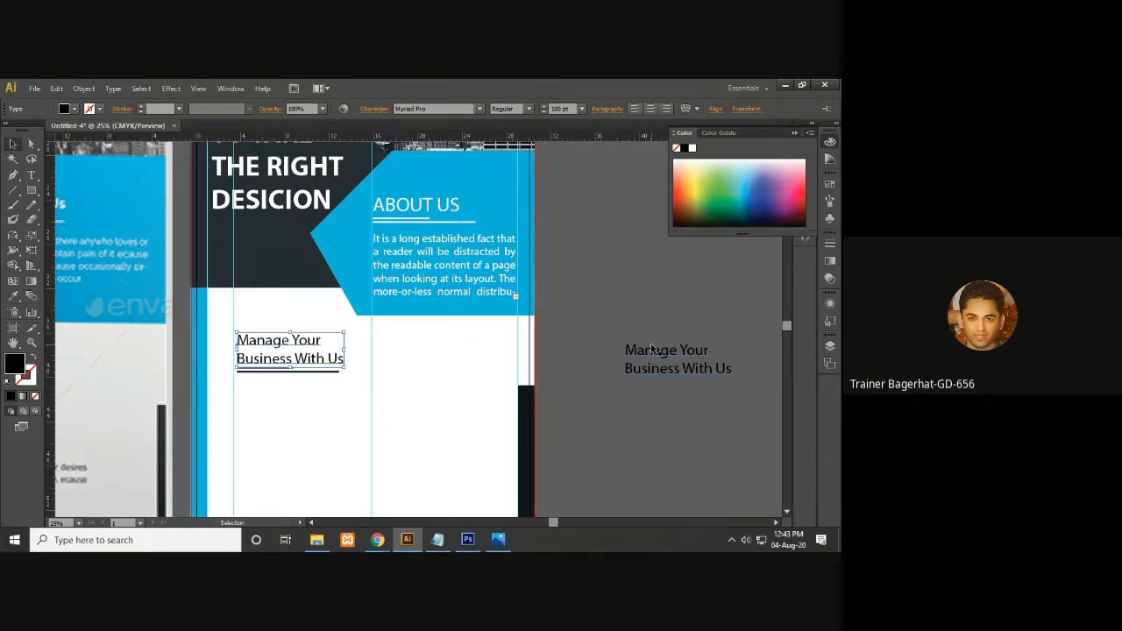
- Nudge the white section's heading slightly further up and set its font style to Bold
click(603, 420)
drag(408, 401, 616, 412)
click(525, 374)
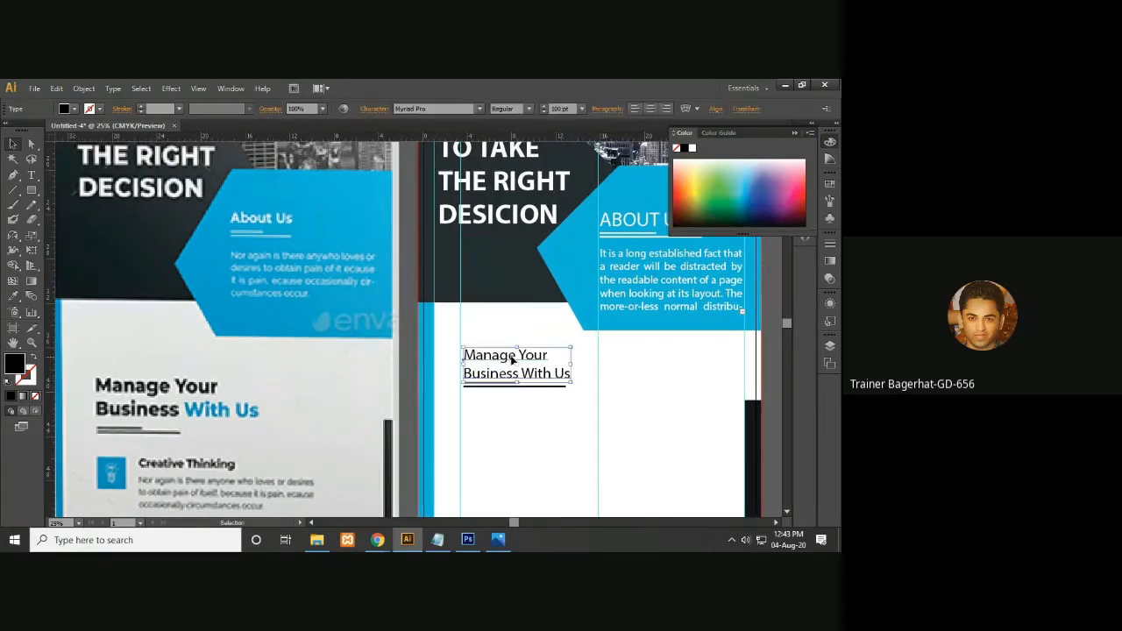
key(Up)
key(Up)
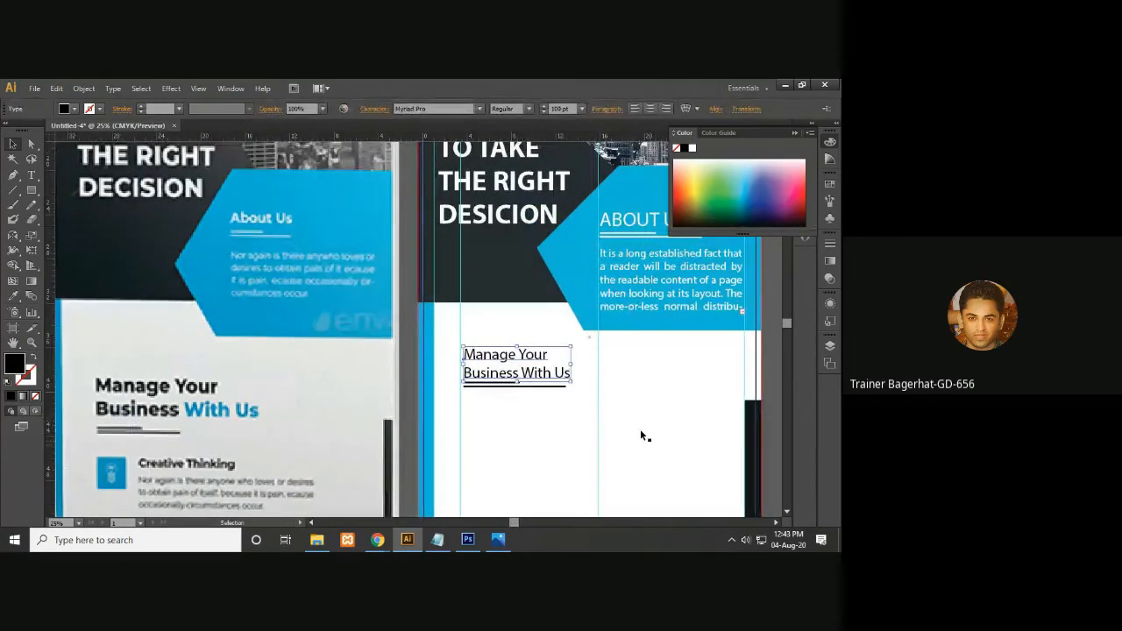
click(529, 109)
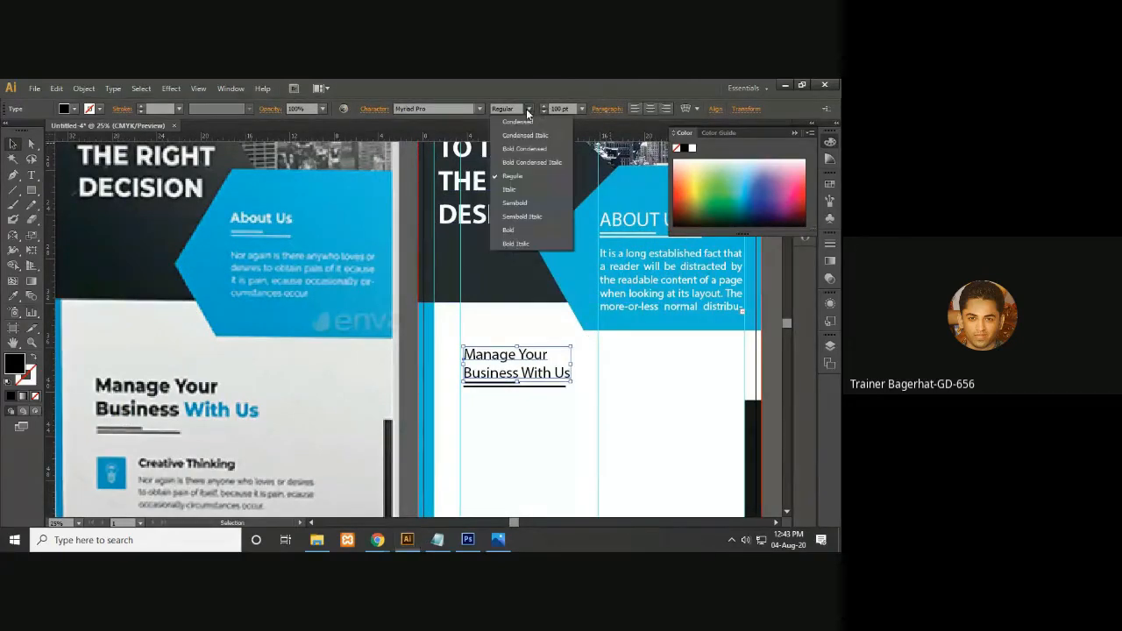
click(517, 230)
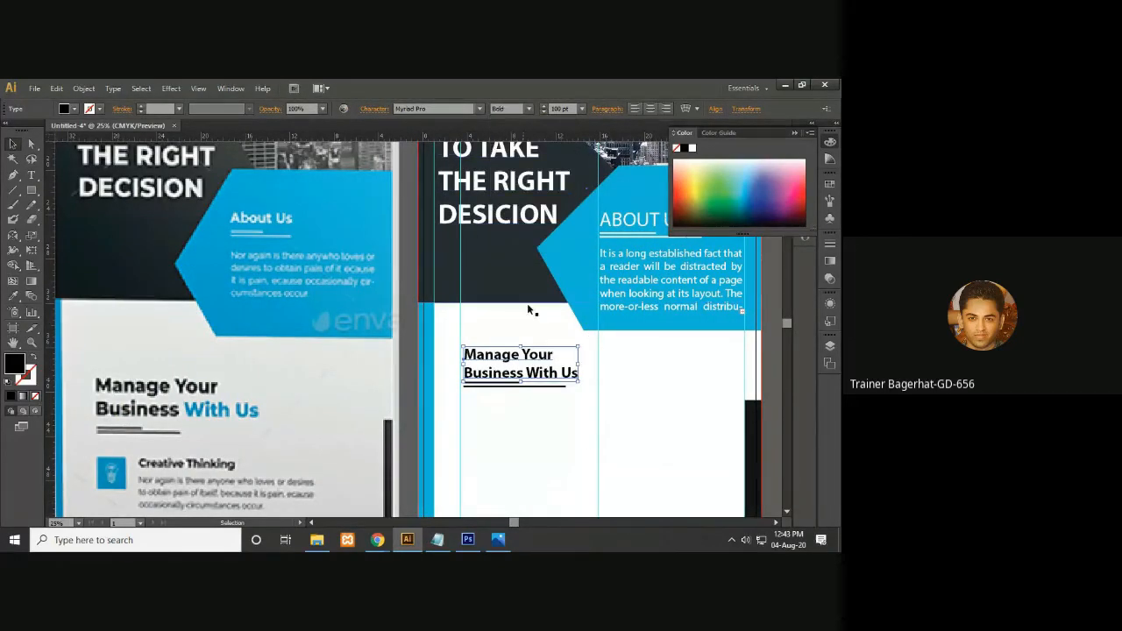
- Recolour the words "With Us" in the heading with the blue sampled from the "ABOUT US" panel
click(33, 176)
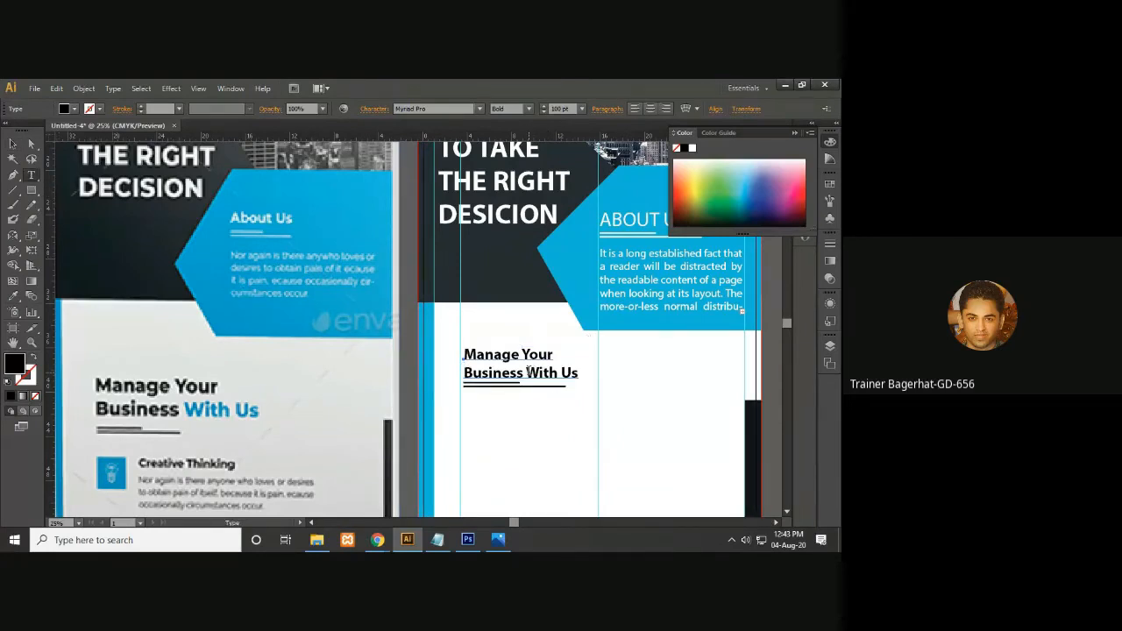
drag(527, 372, 574, 374)
click(12, 297)
click(580, 250)
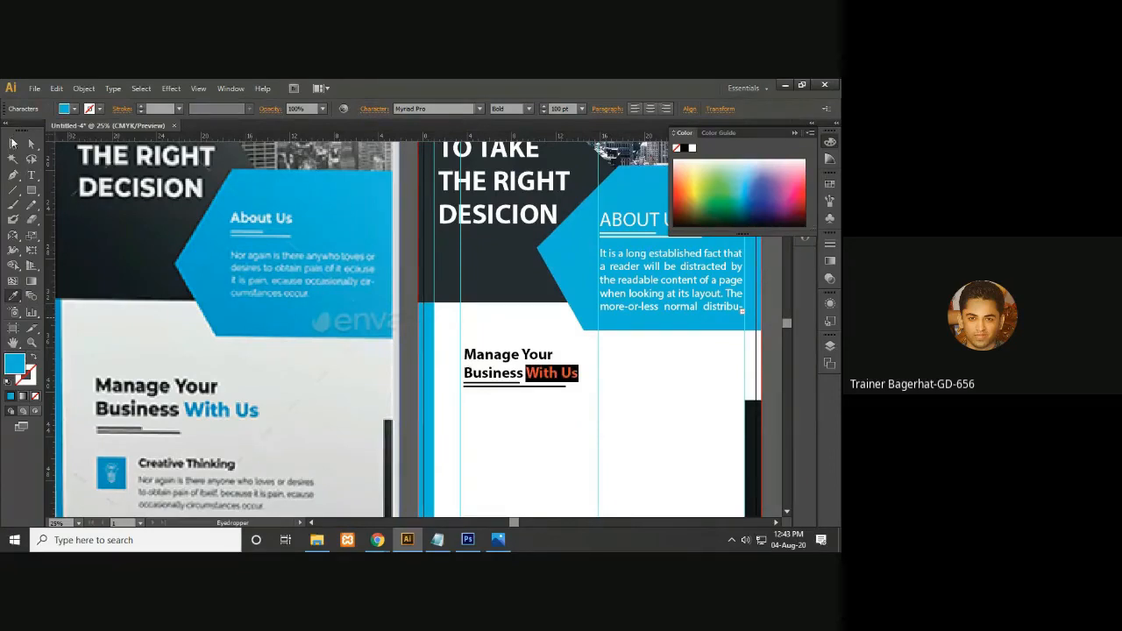
key(v)
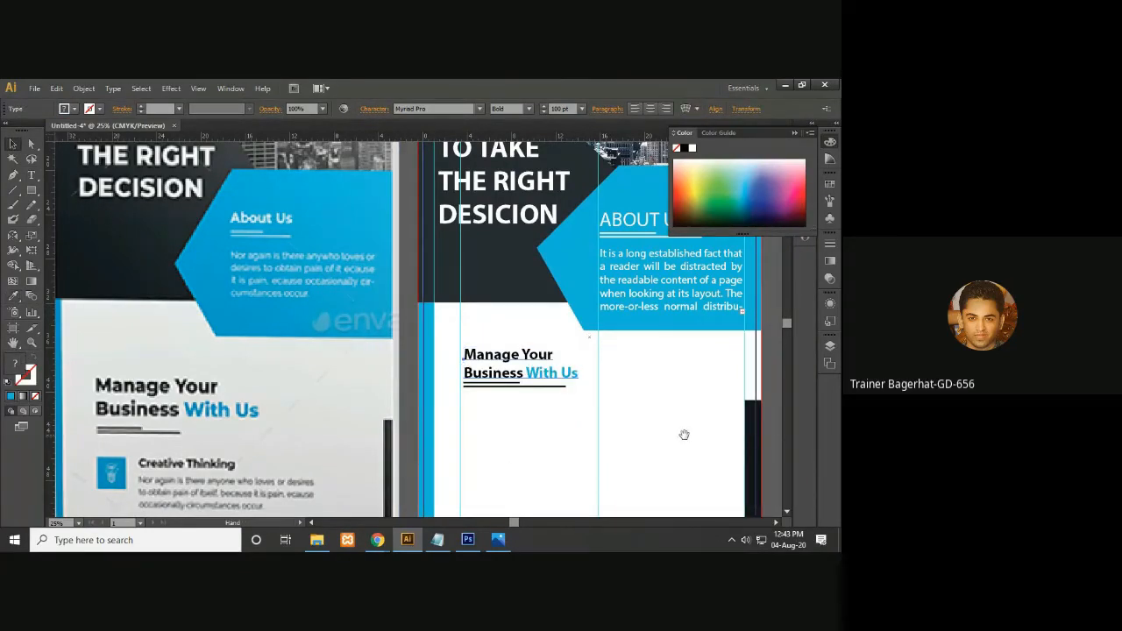
- Delete the leftover "Manage Your Business With Us" text from the empty canvas beside the banner
drag(684, 435, 575, 413)
click(727, 404)
click(739, 334)
drag(744, 398, 531, 407)
key(Delete)
- Compare the reference's icon list with the white section and start the Rectangle tool for the first icon square below the heading
drag(338, 399, 544, 408)
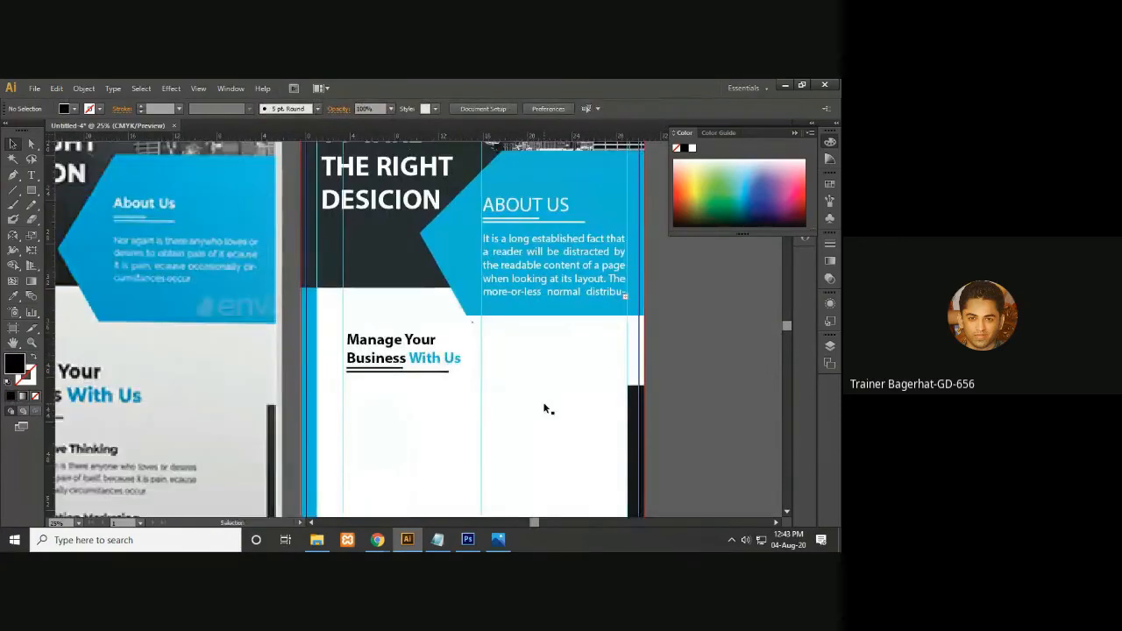
key(ctrl+minus)
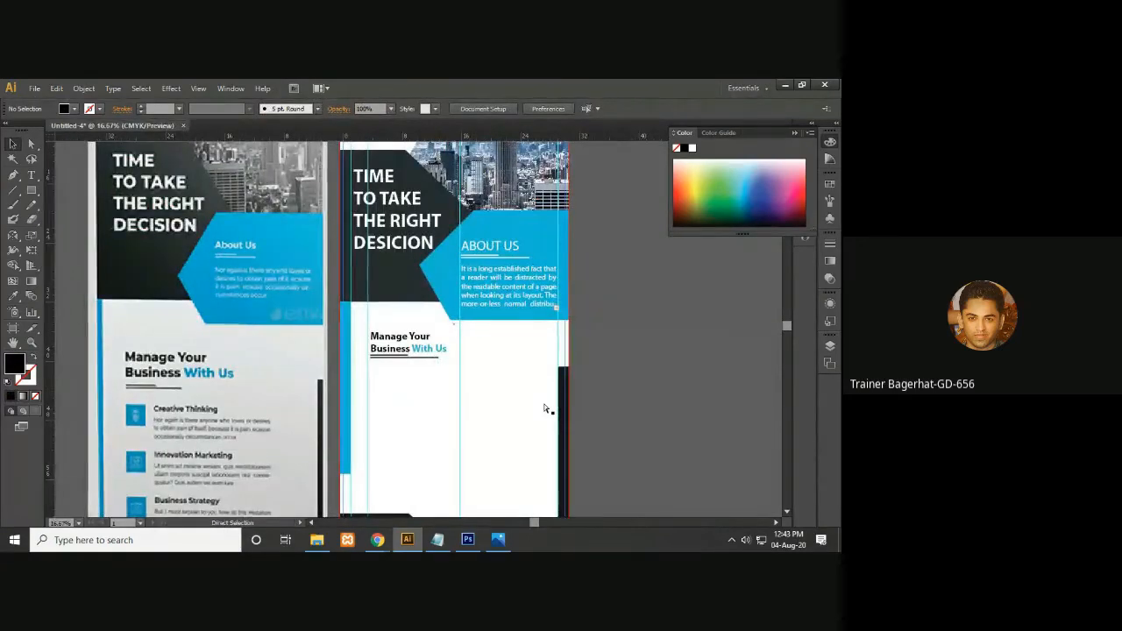
drag(541, 401, 575, 337)
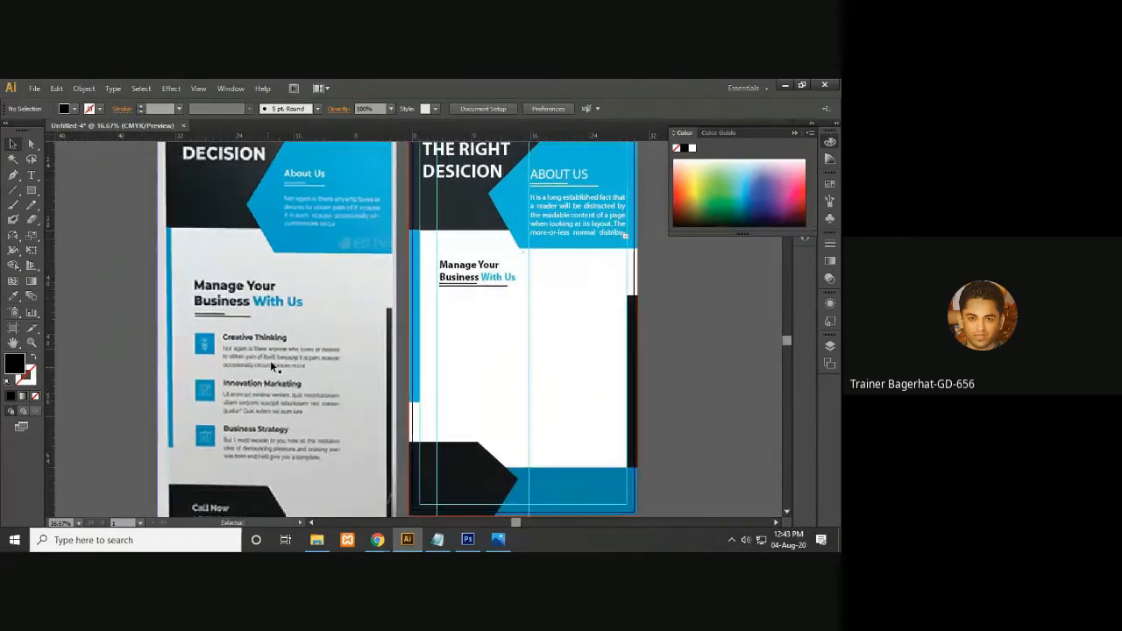
mouse_move(561, 470)
mouse_down()
mouse_move(576, 383)
mouse_move(547, 456)
mouse_up()
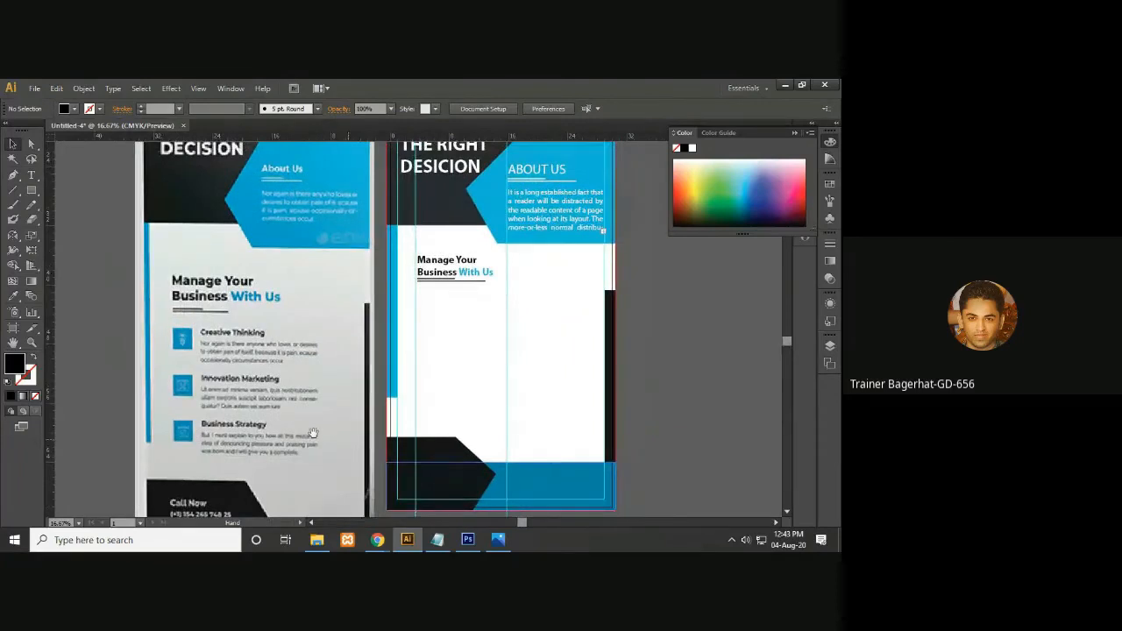
drag(31, 189, 83, 189)
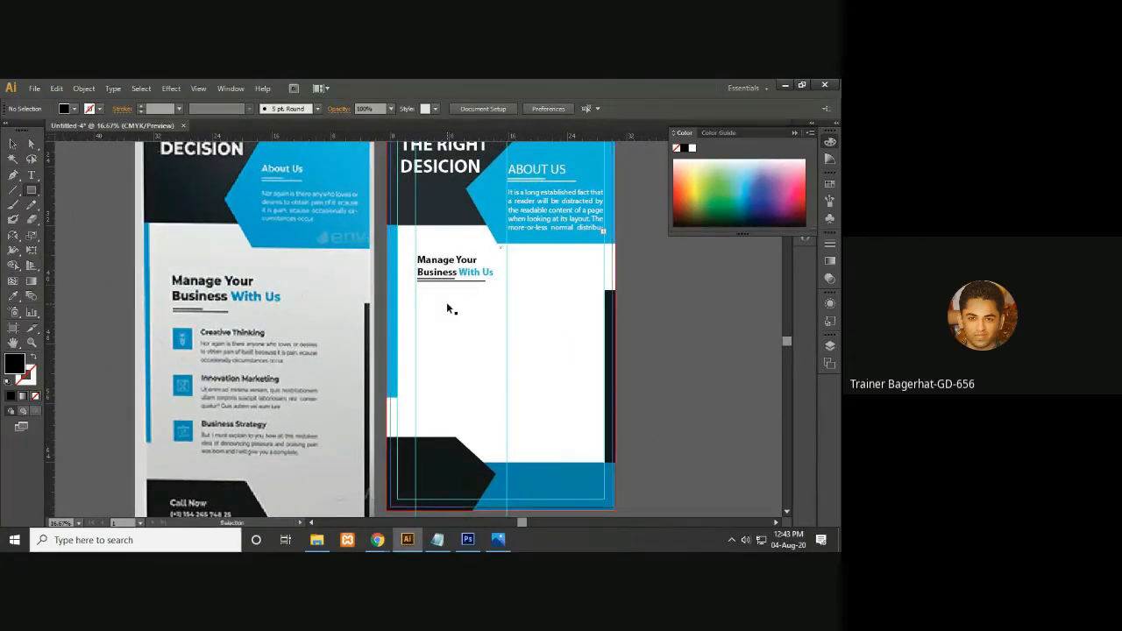
key(ctrl+equal)
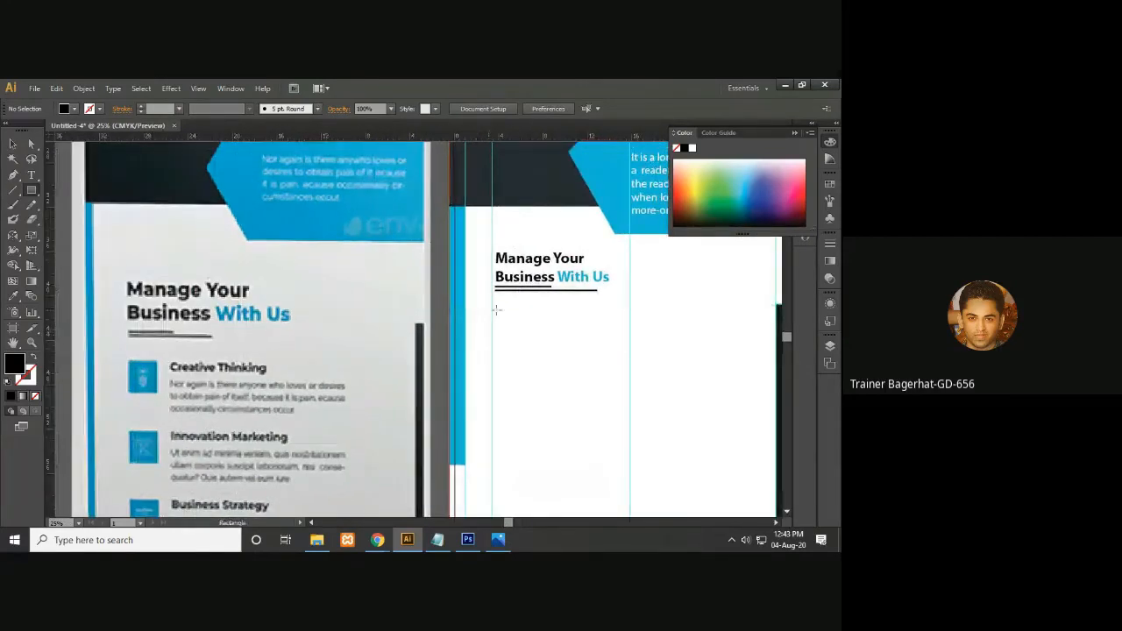